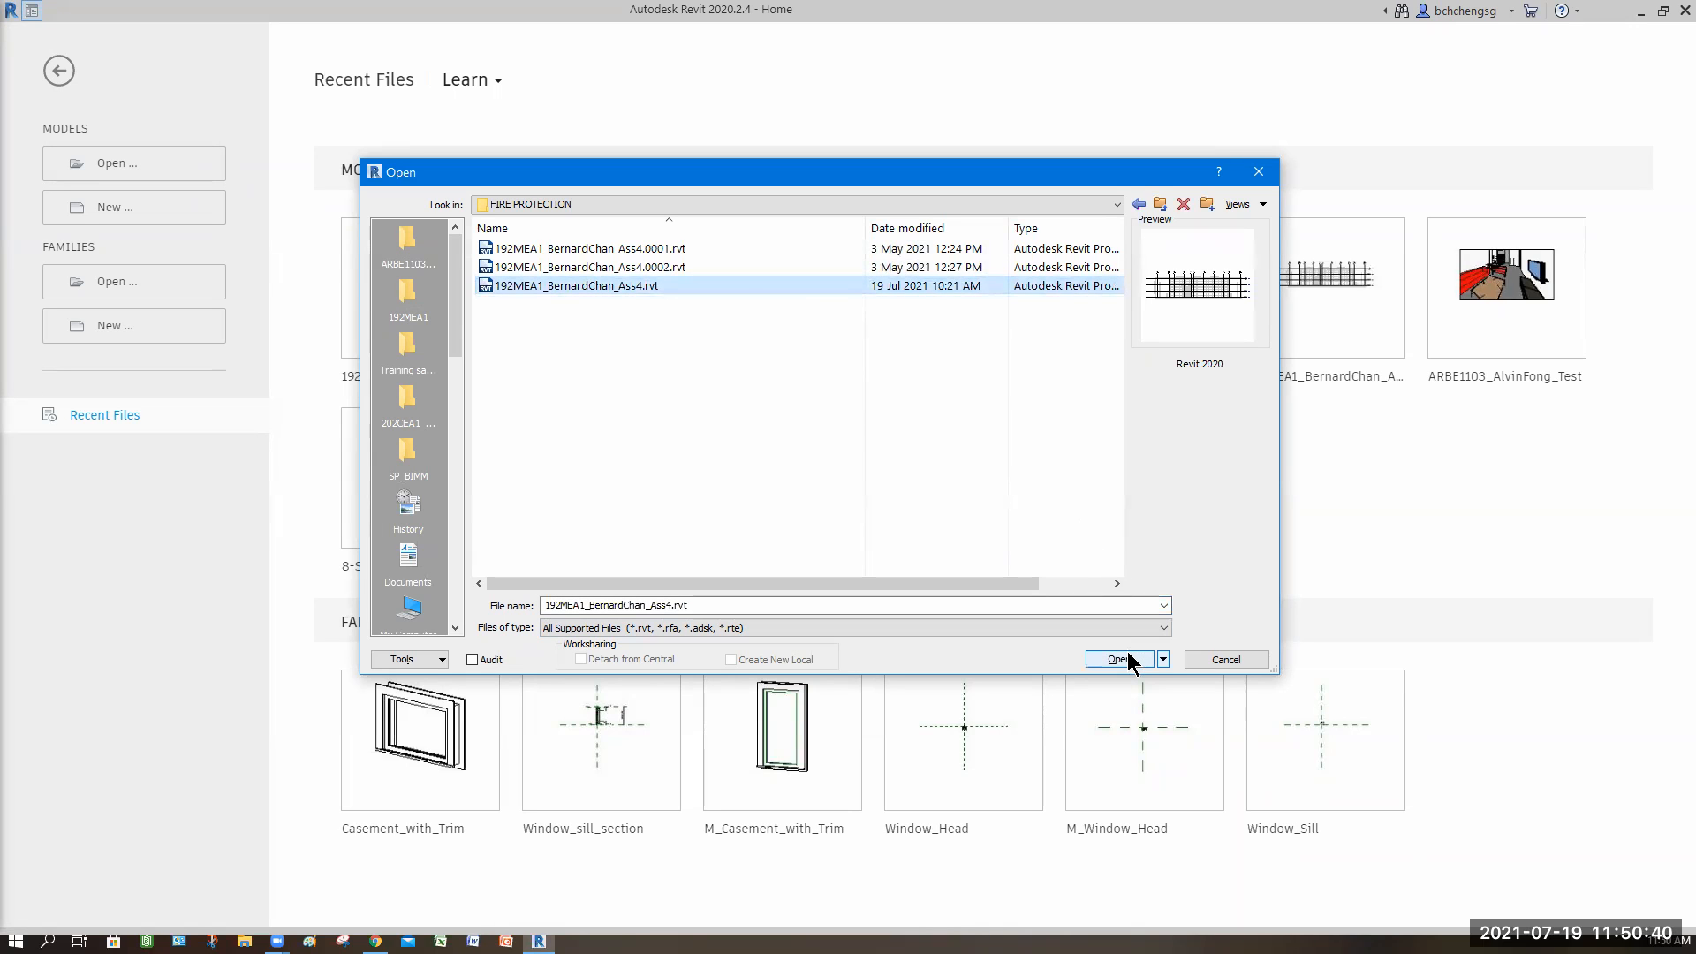
- Open the current Ass4 Revit project, without a backup number, from the FIRE PROTECTION folder
left_click(627, 204)
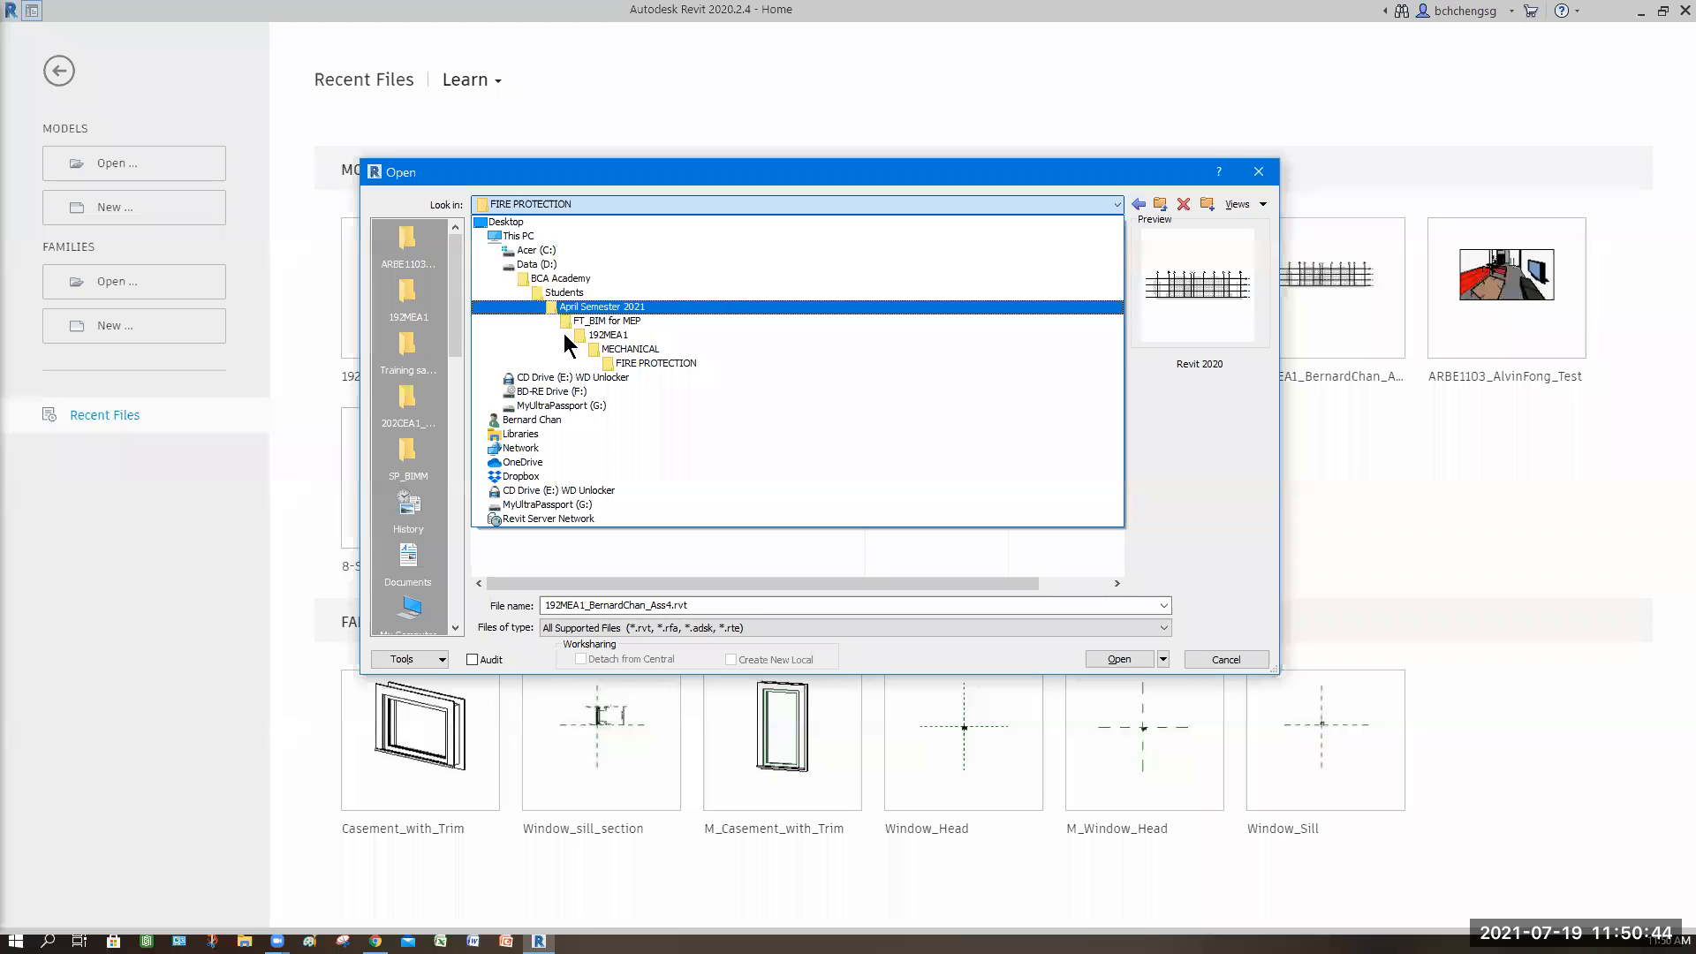
left_click(627, 364)
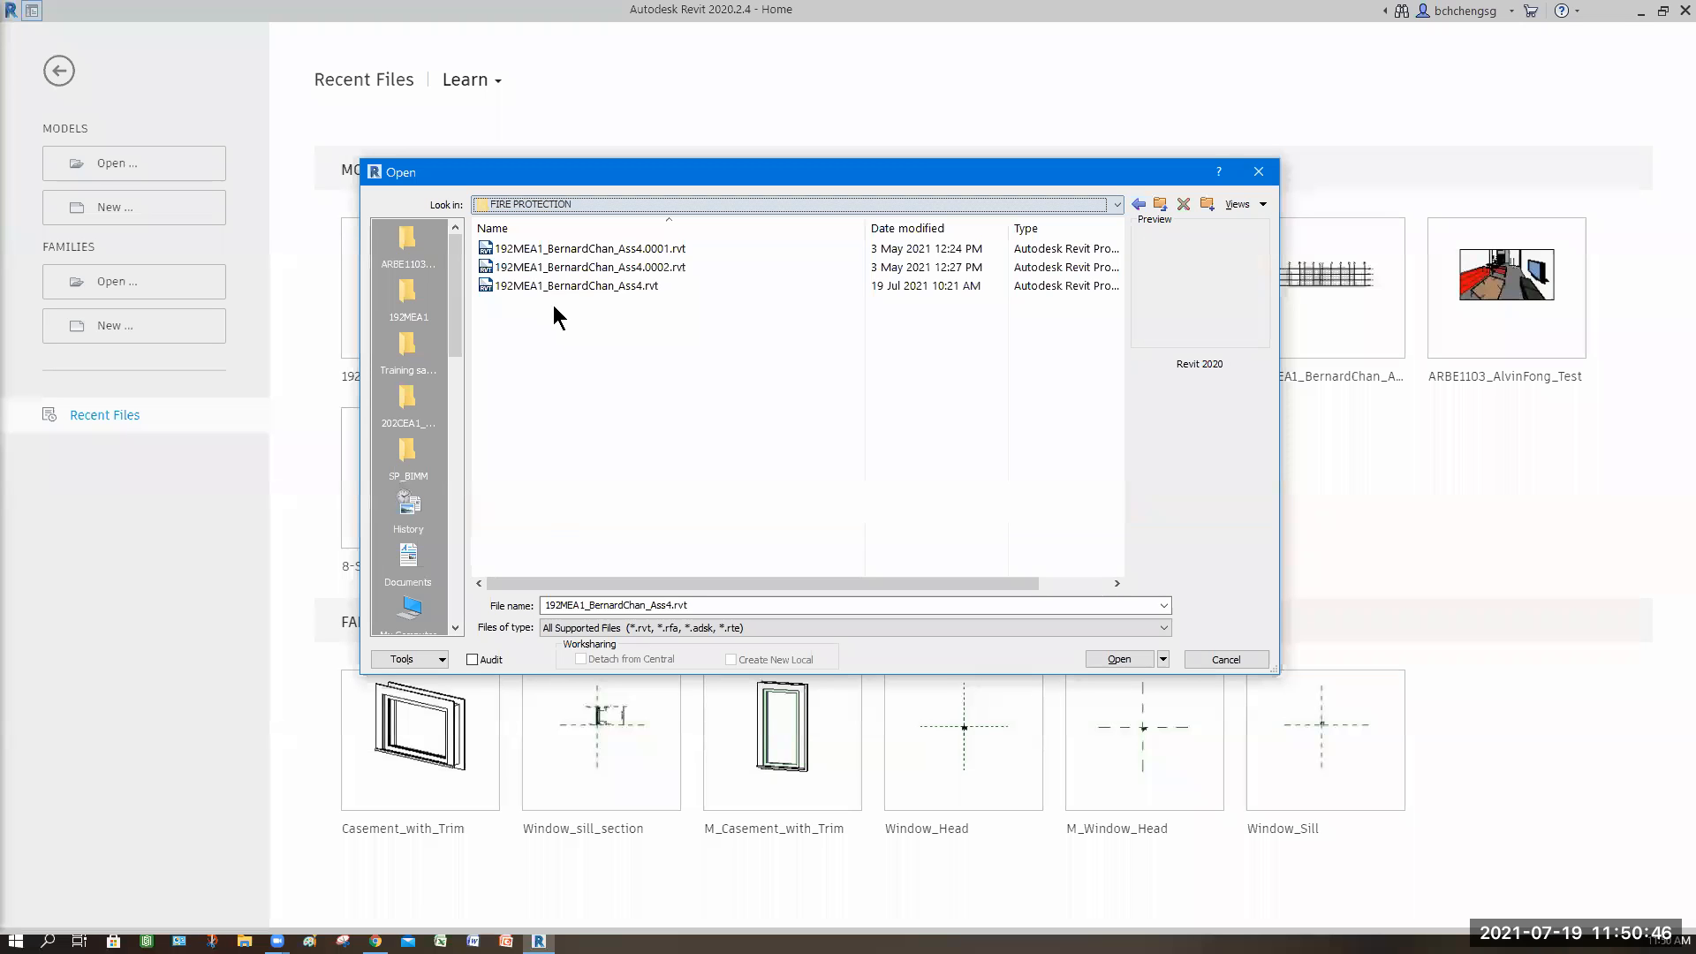
left_click(576, 288)
double_click(576, 286)
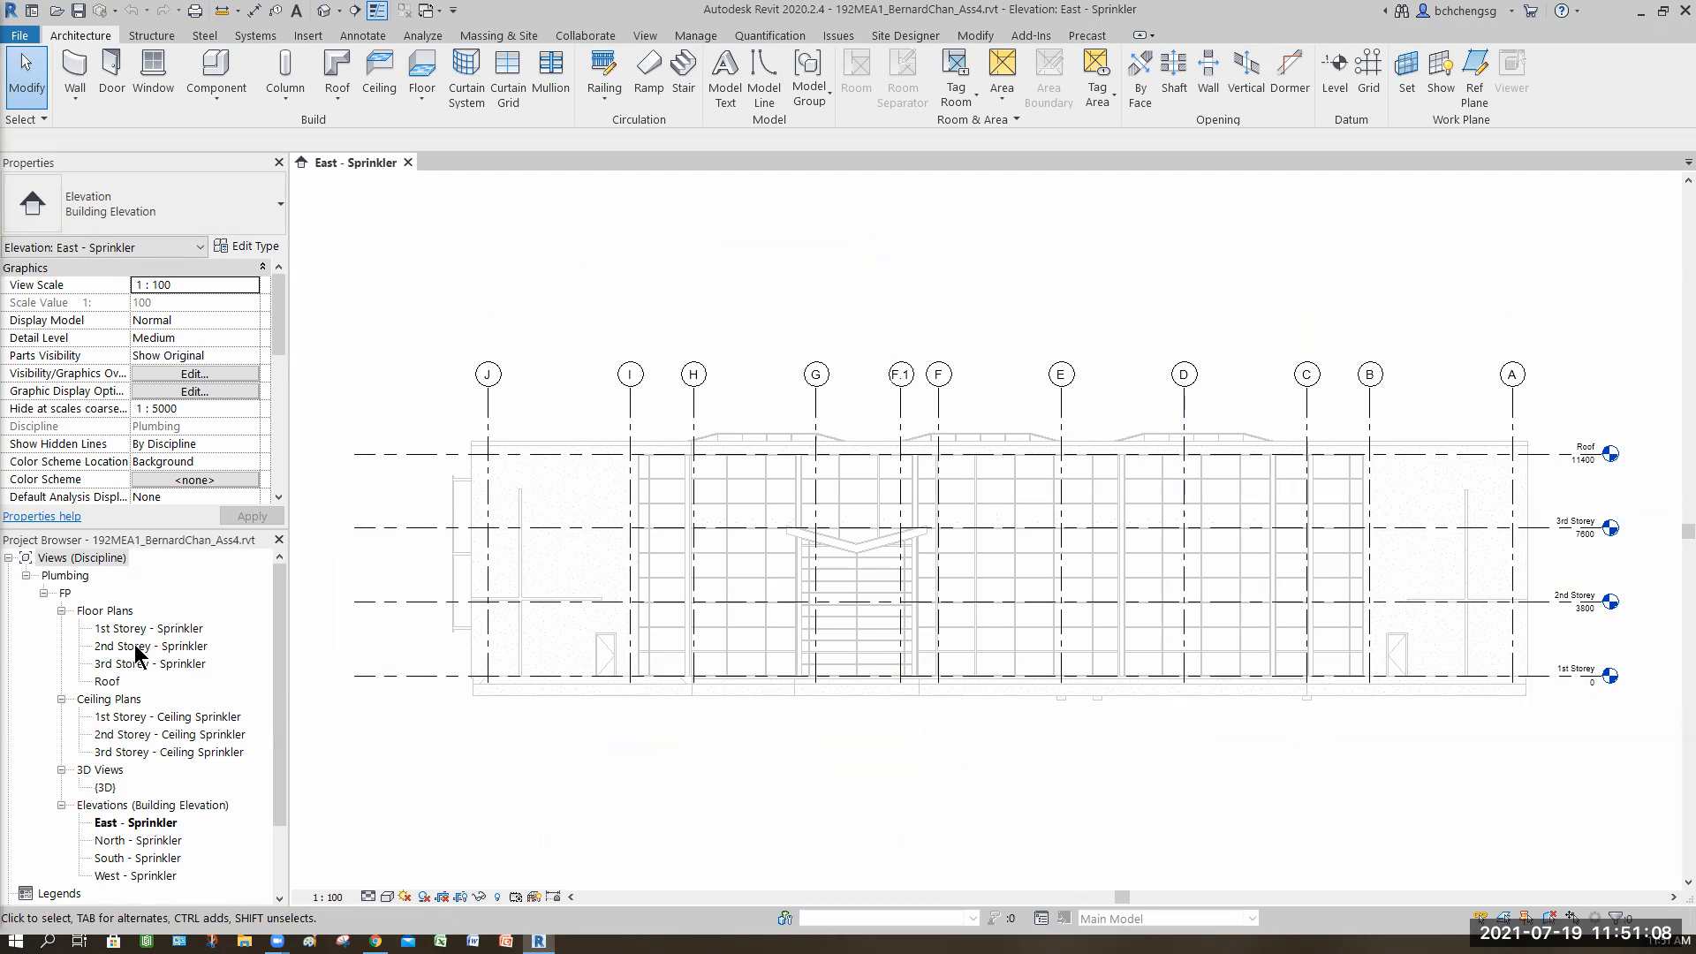
- Open the 2nd Storey - Sprinkler floor plan and inspect the layout around grids H to J
left_click(135, 648)
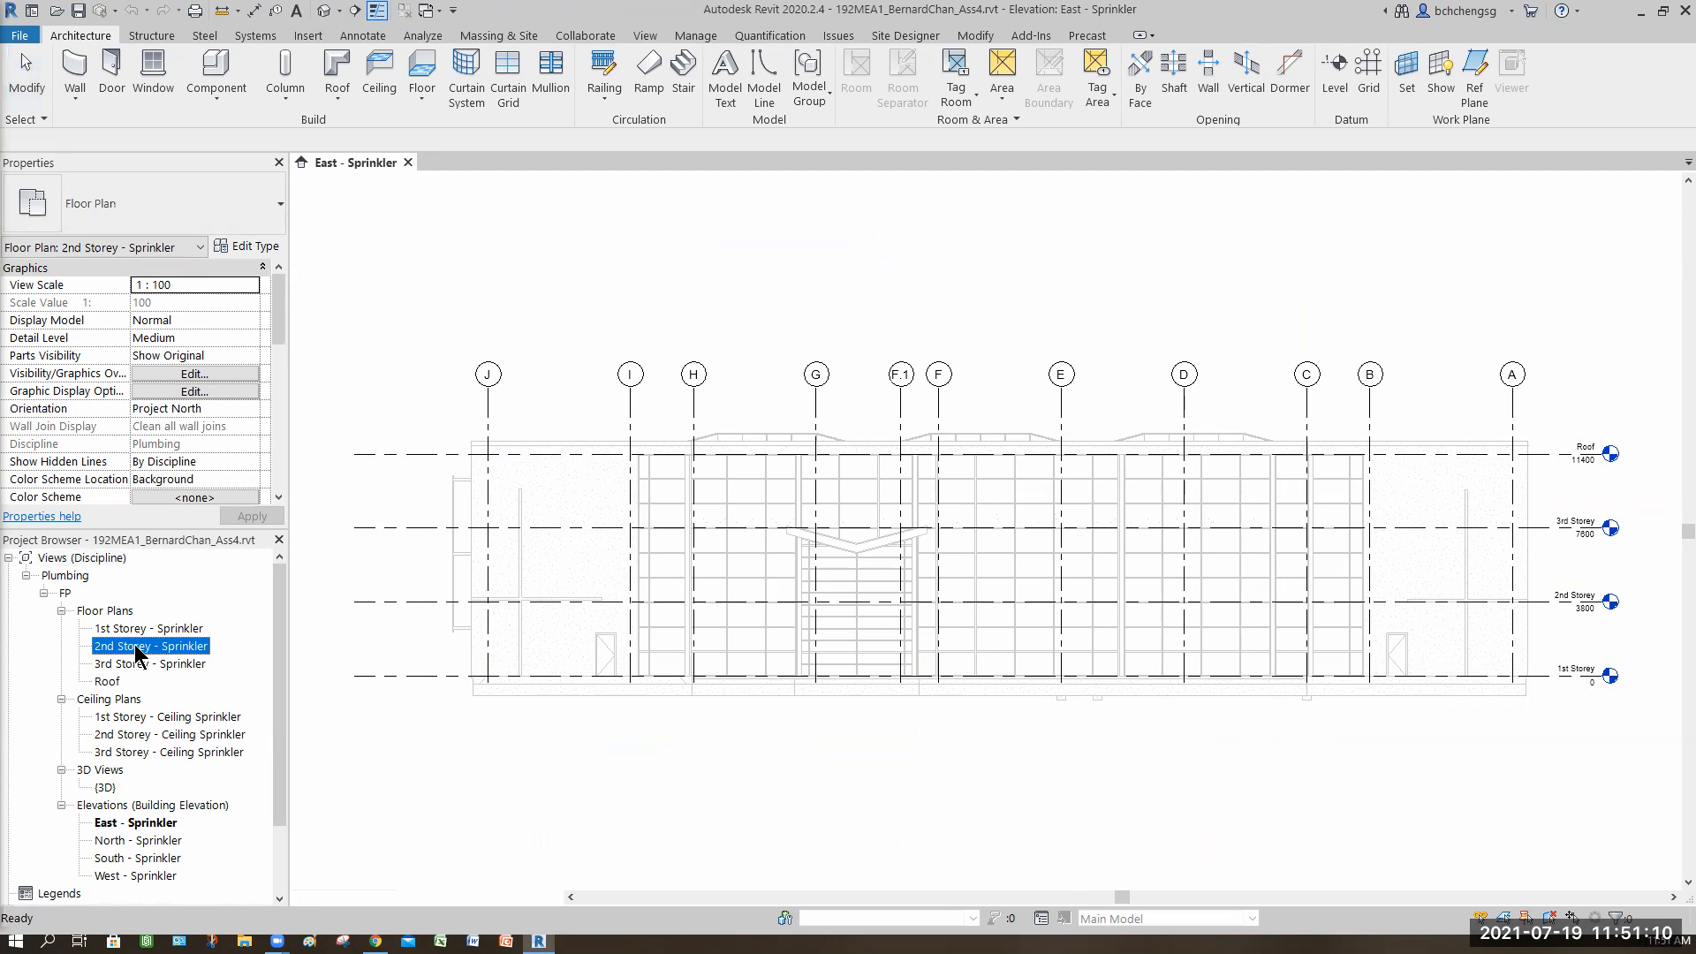
double_click(134, 644)
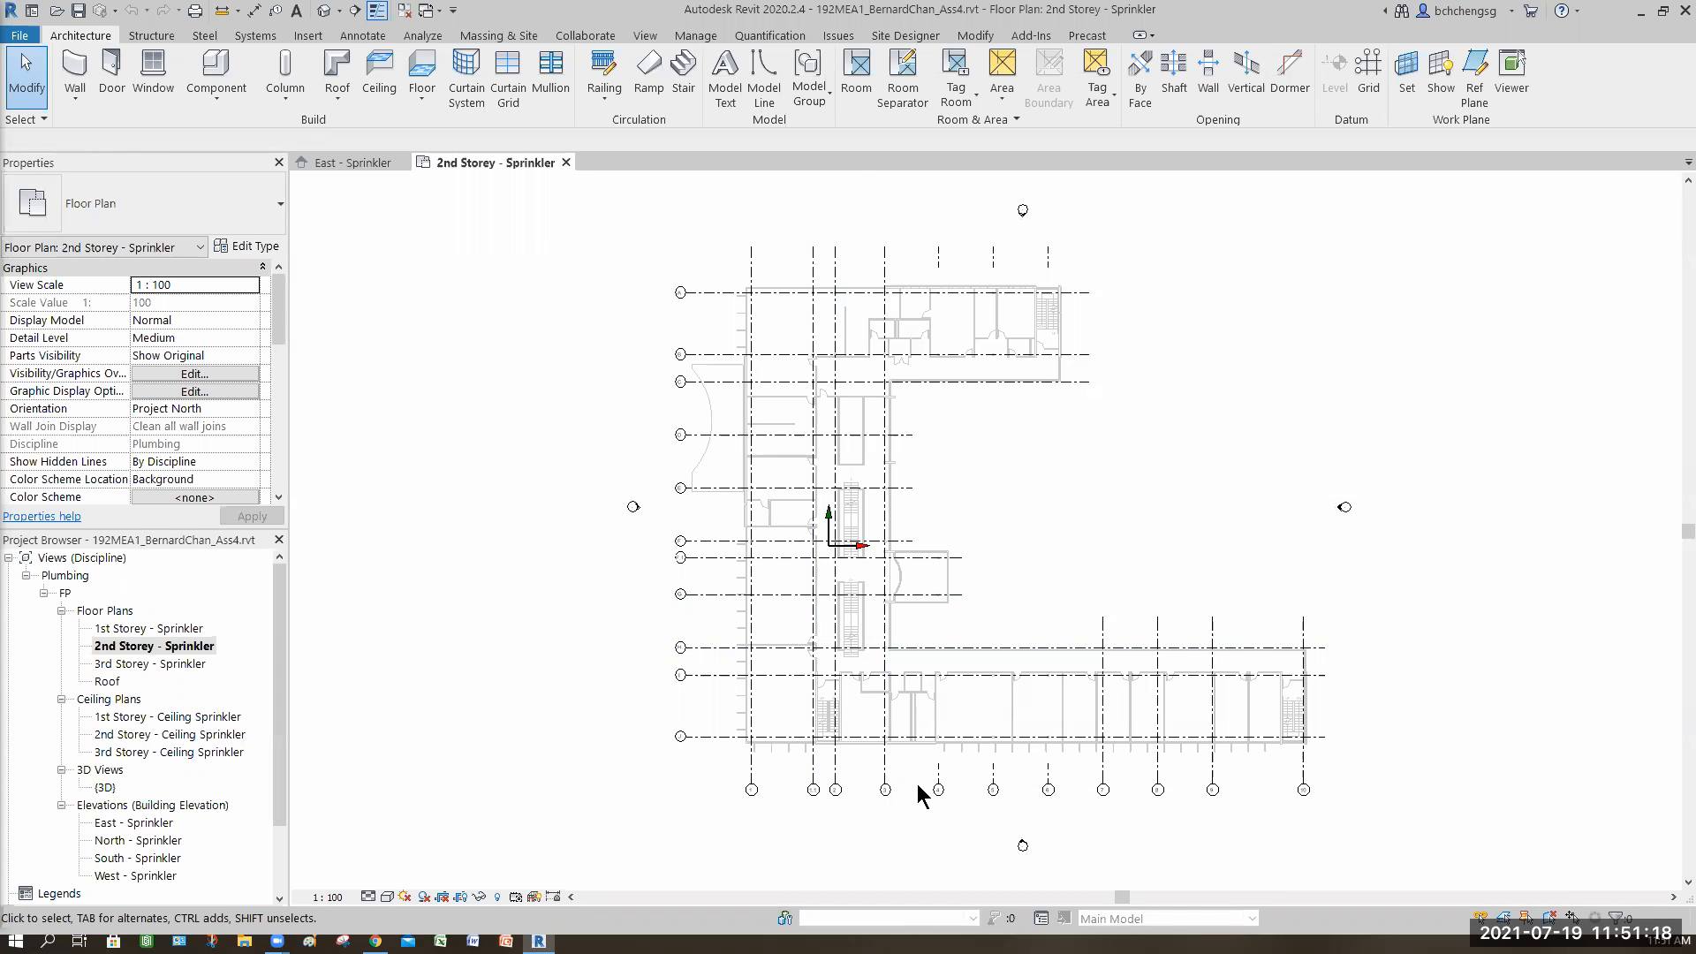
scroll(918, 795, "up", 2)
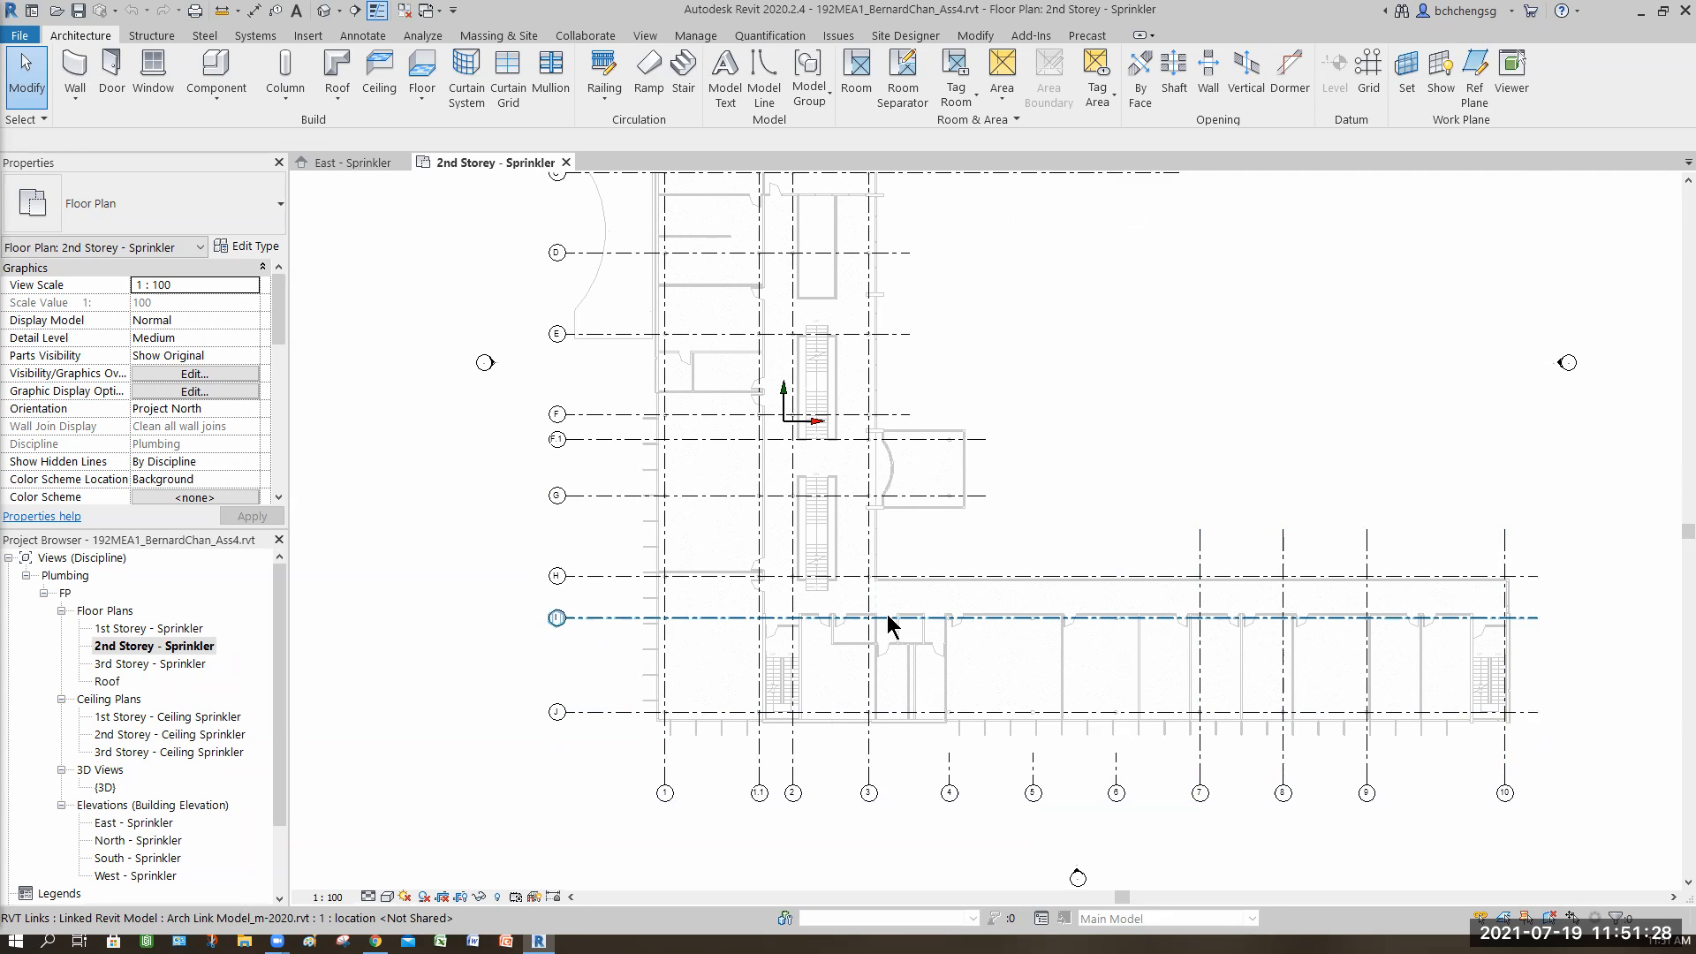
scroll(883, 611, "up", 2)
scroll(883, 606, "up", 3)
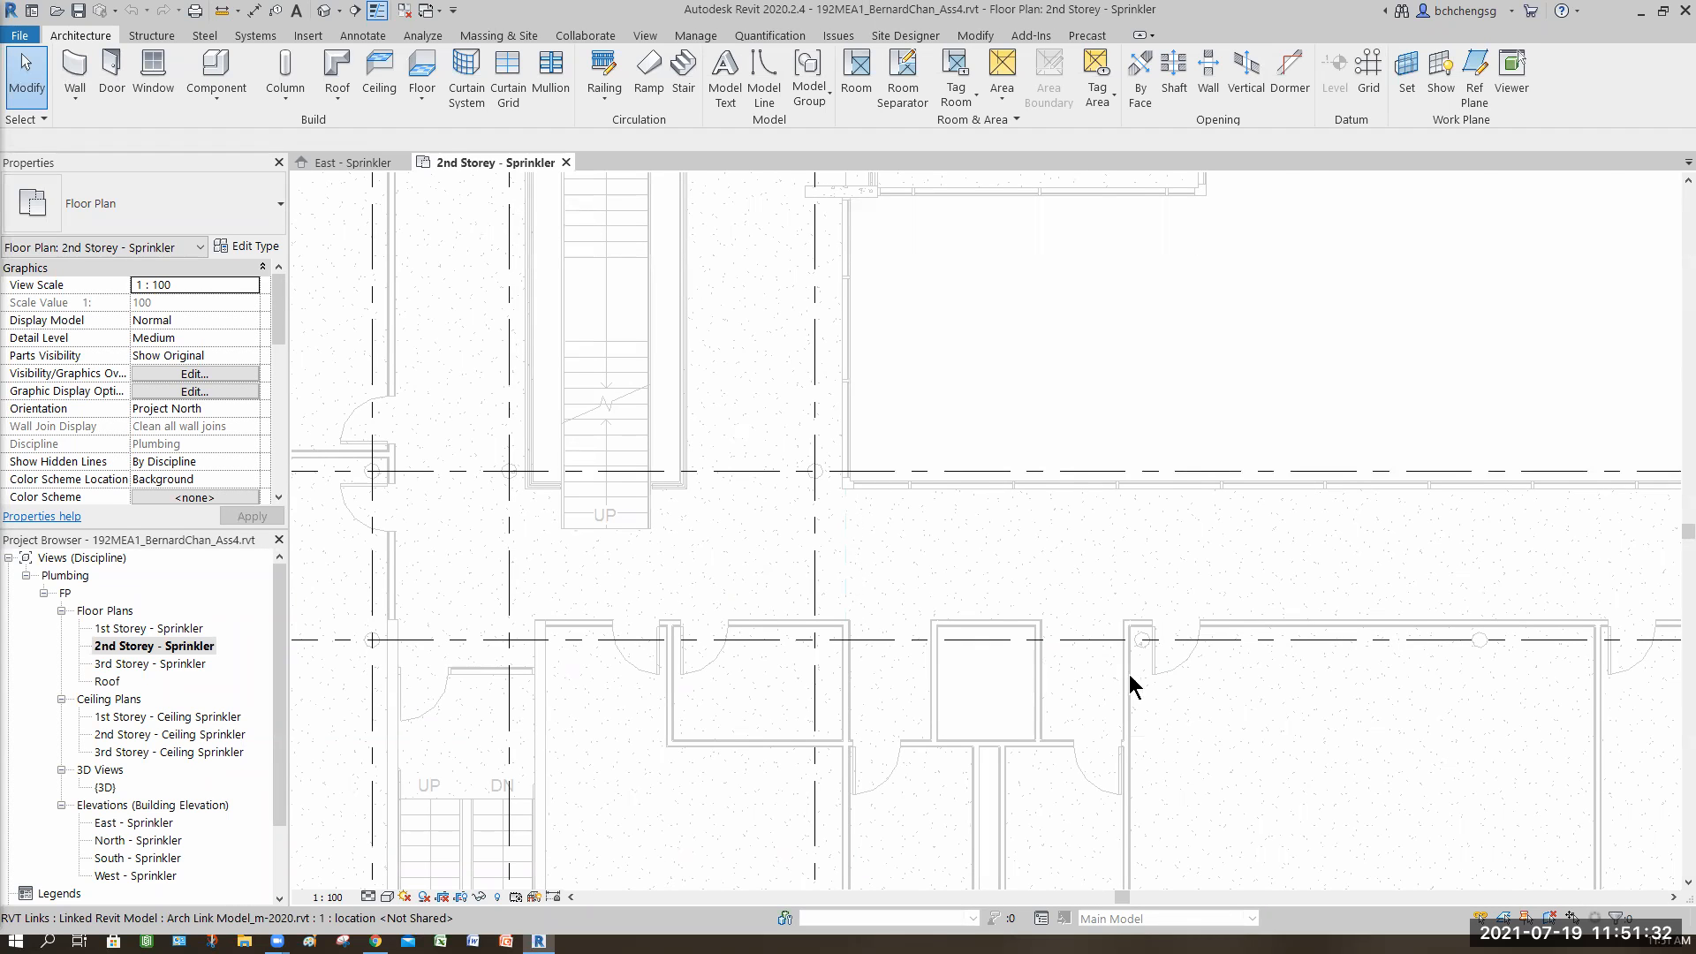
scroll(1173, 707, "down", 3)
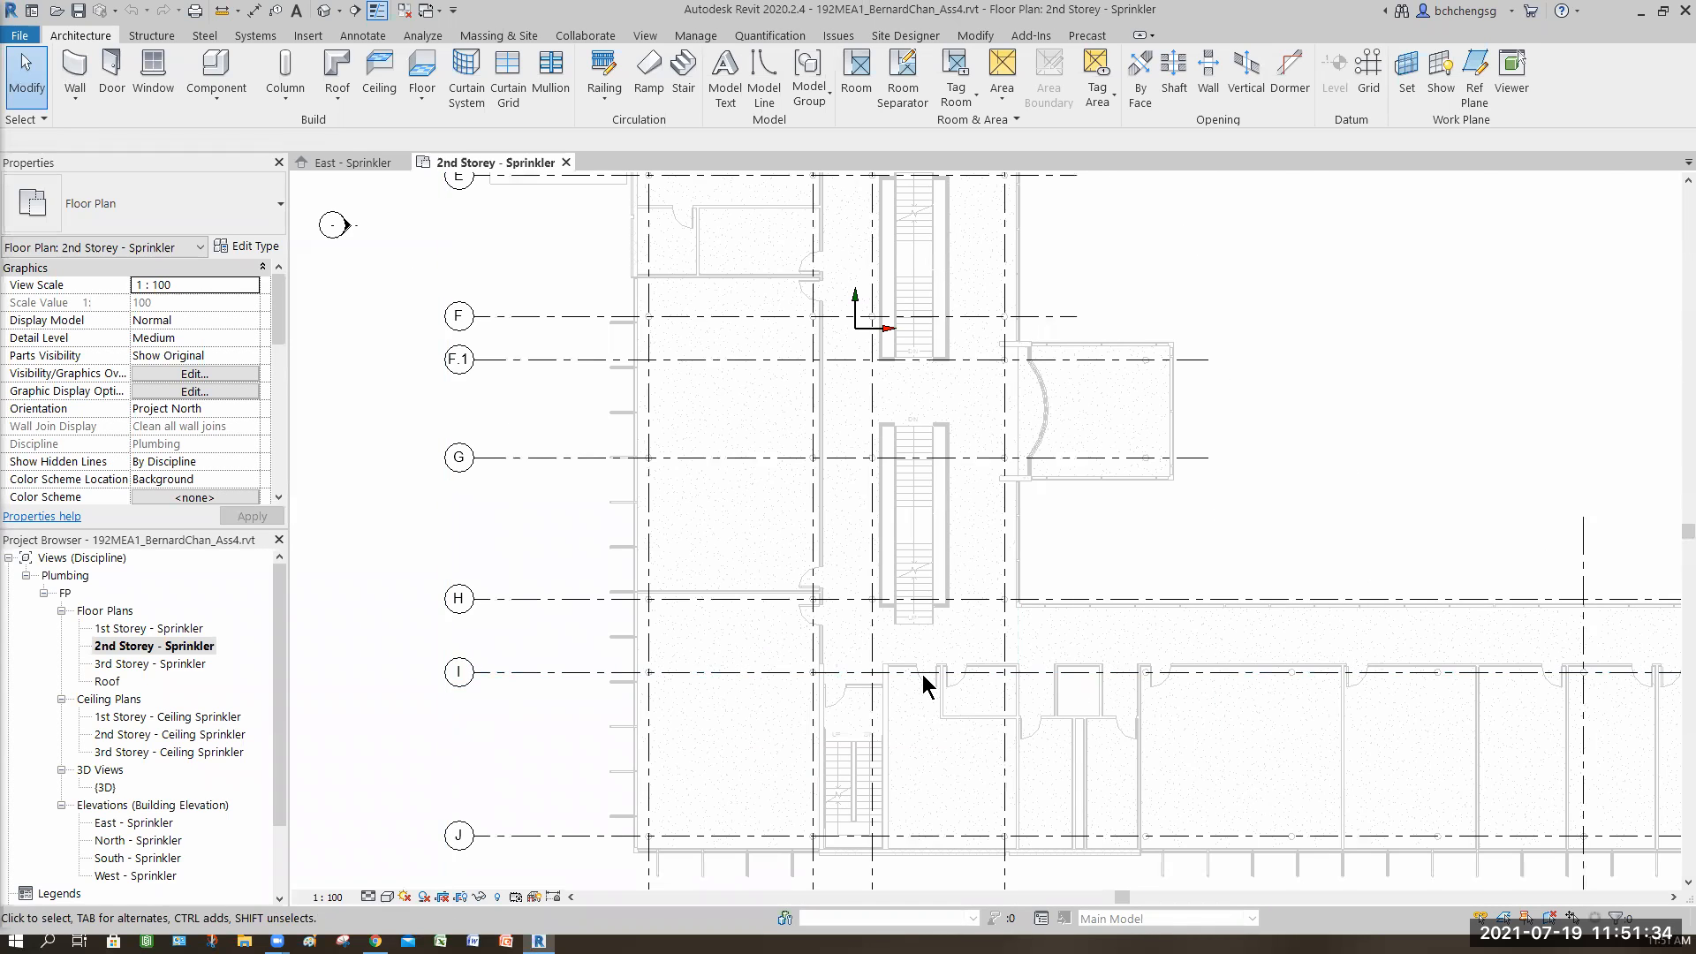
scroll(923, 675, "down", 3)
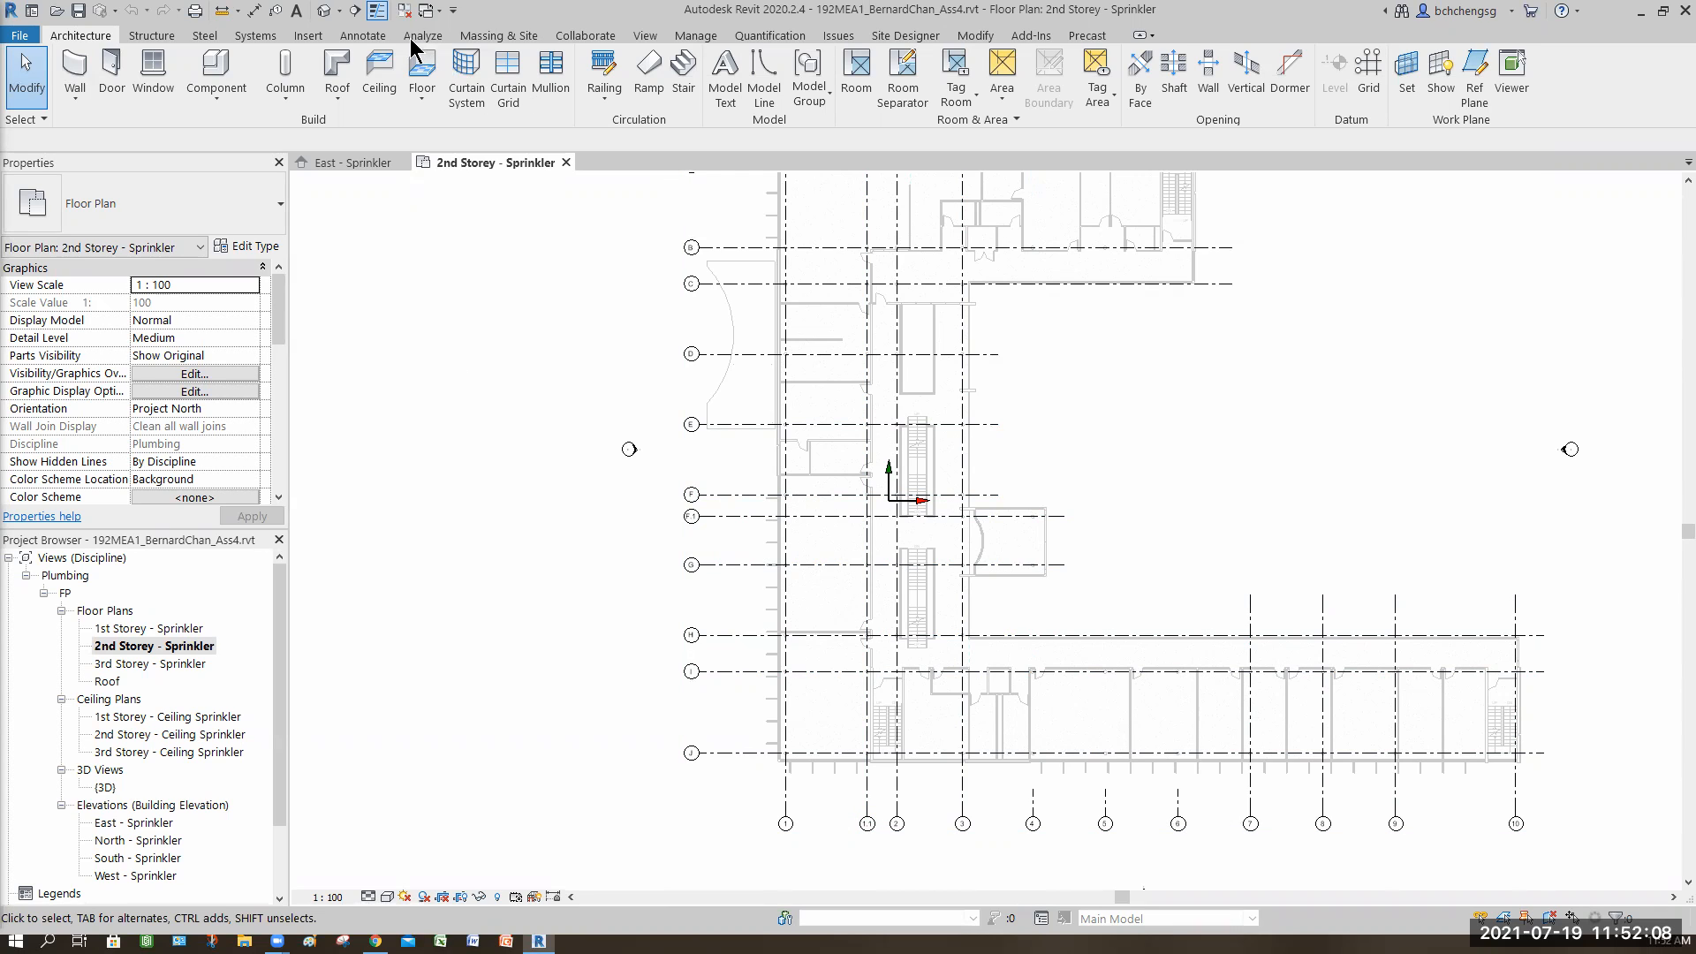
- Link 192MEA1_Electrical_Lighting.rvt from the ELECTRICAL > LIGHTING folder, positioned Auto - Internal Origin to Internal Origin
left_click(311, 37)
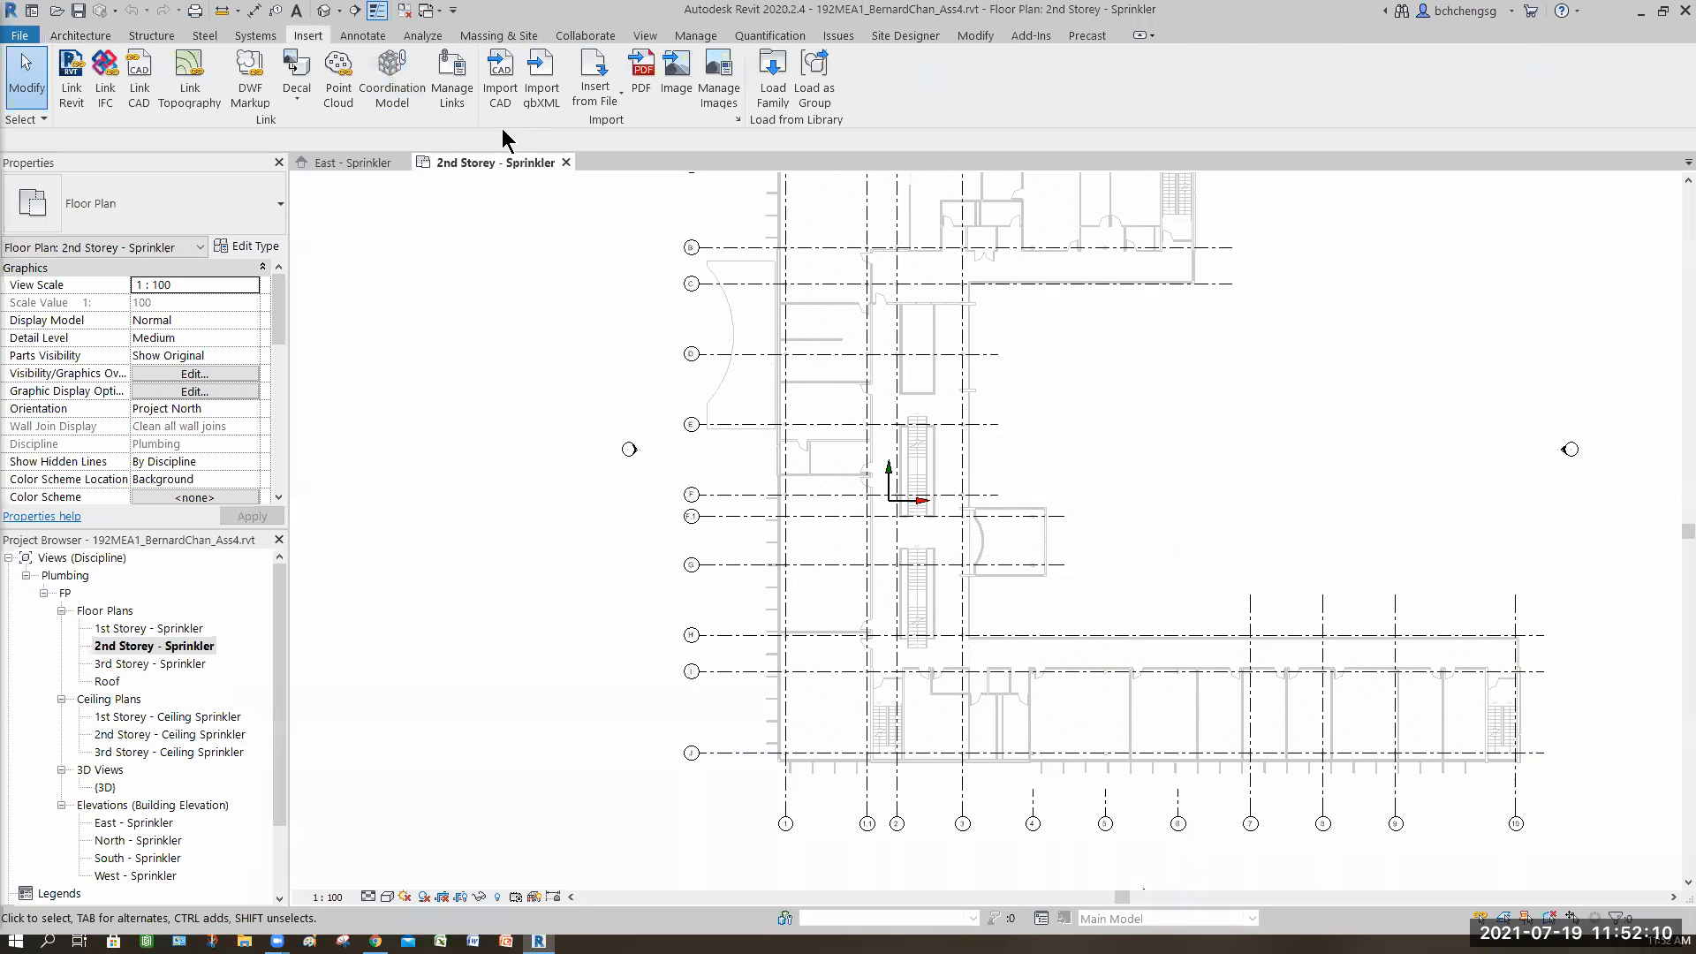
left_click(72, 80)
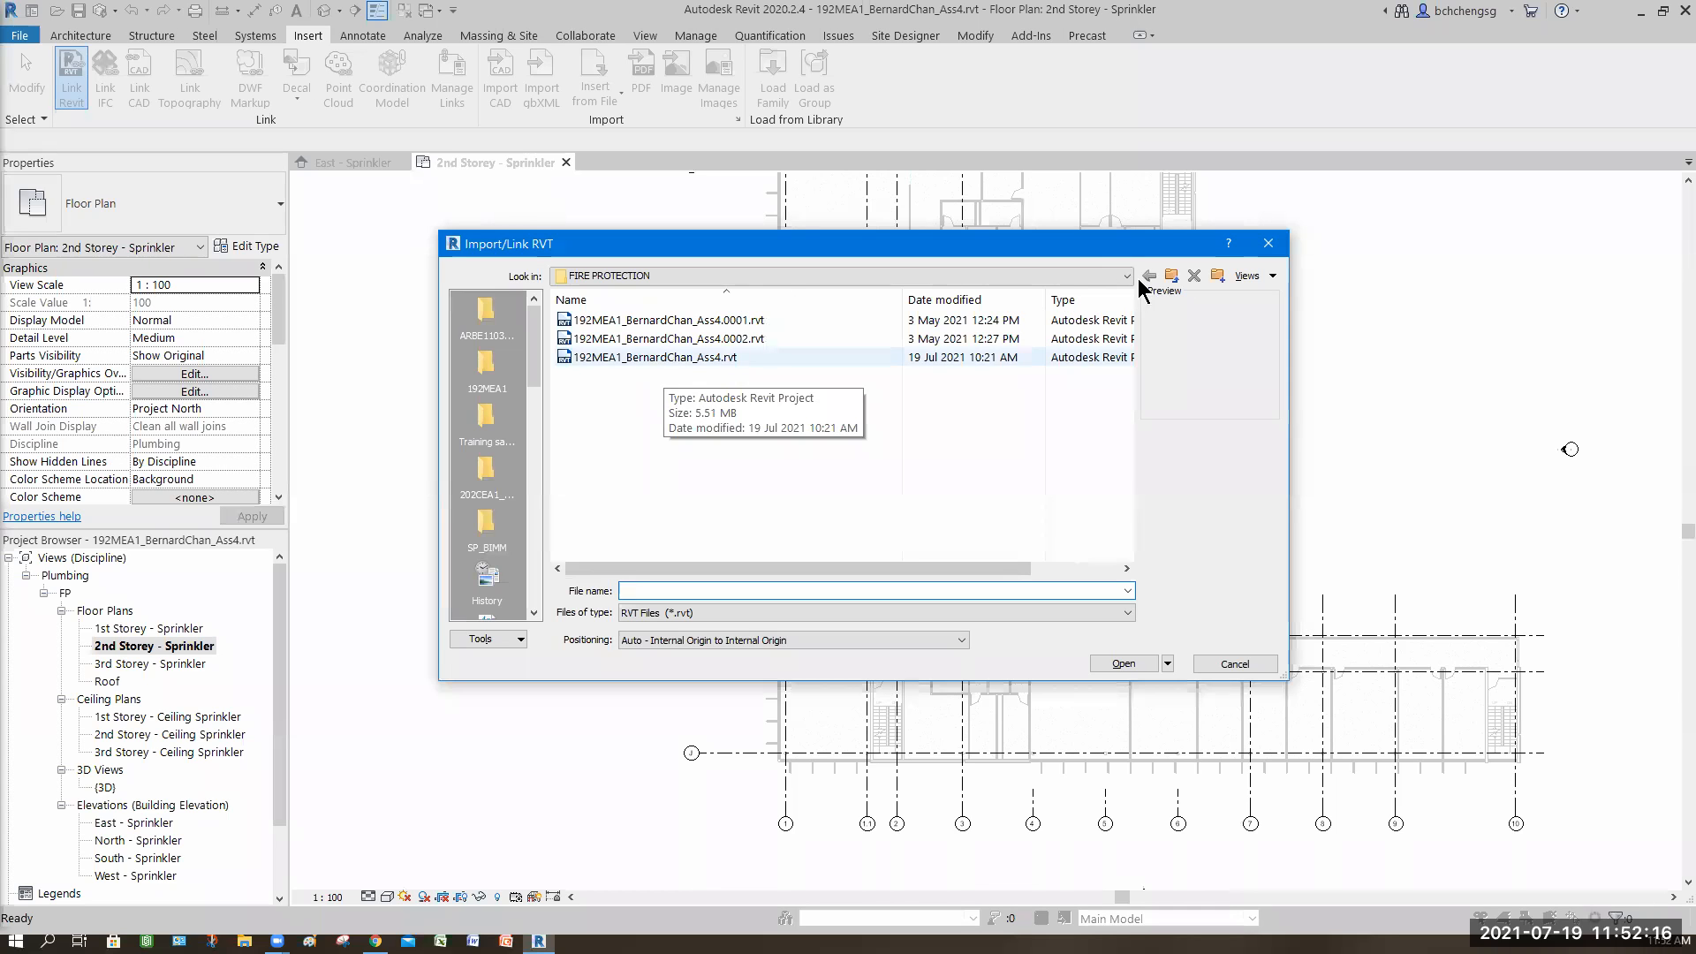
left_click(1098, 276)
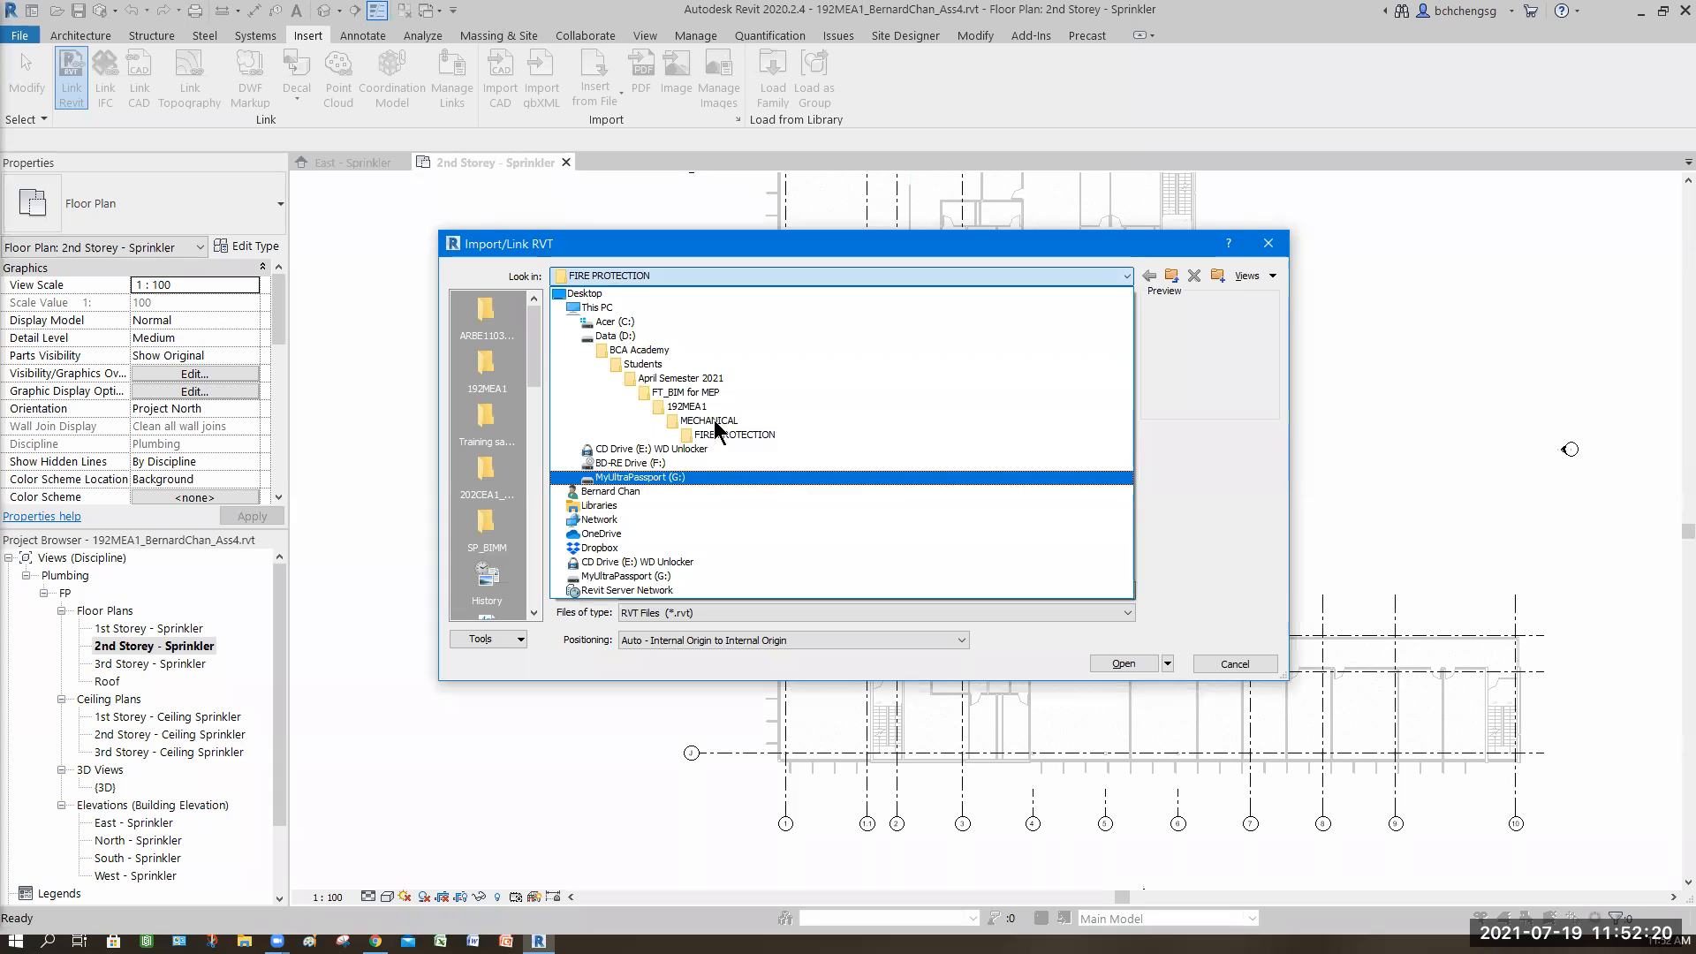
left_click(685, 406)
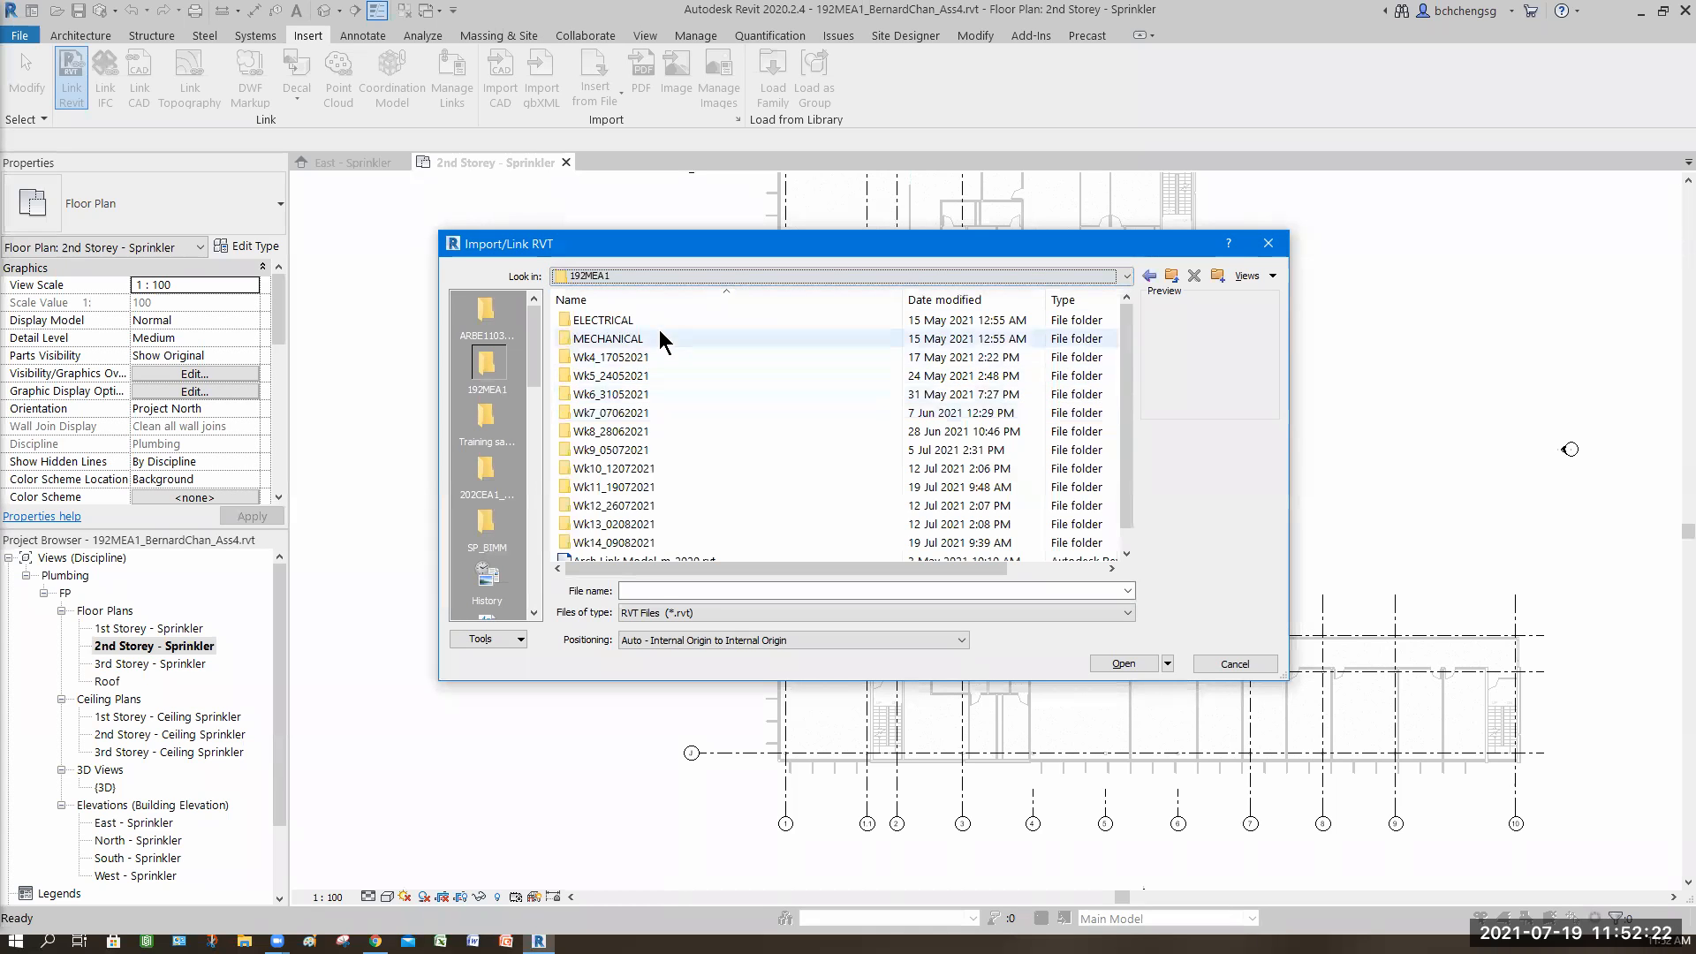
double_click(608, 319)
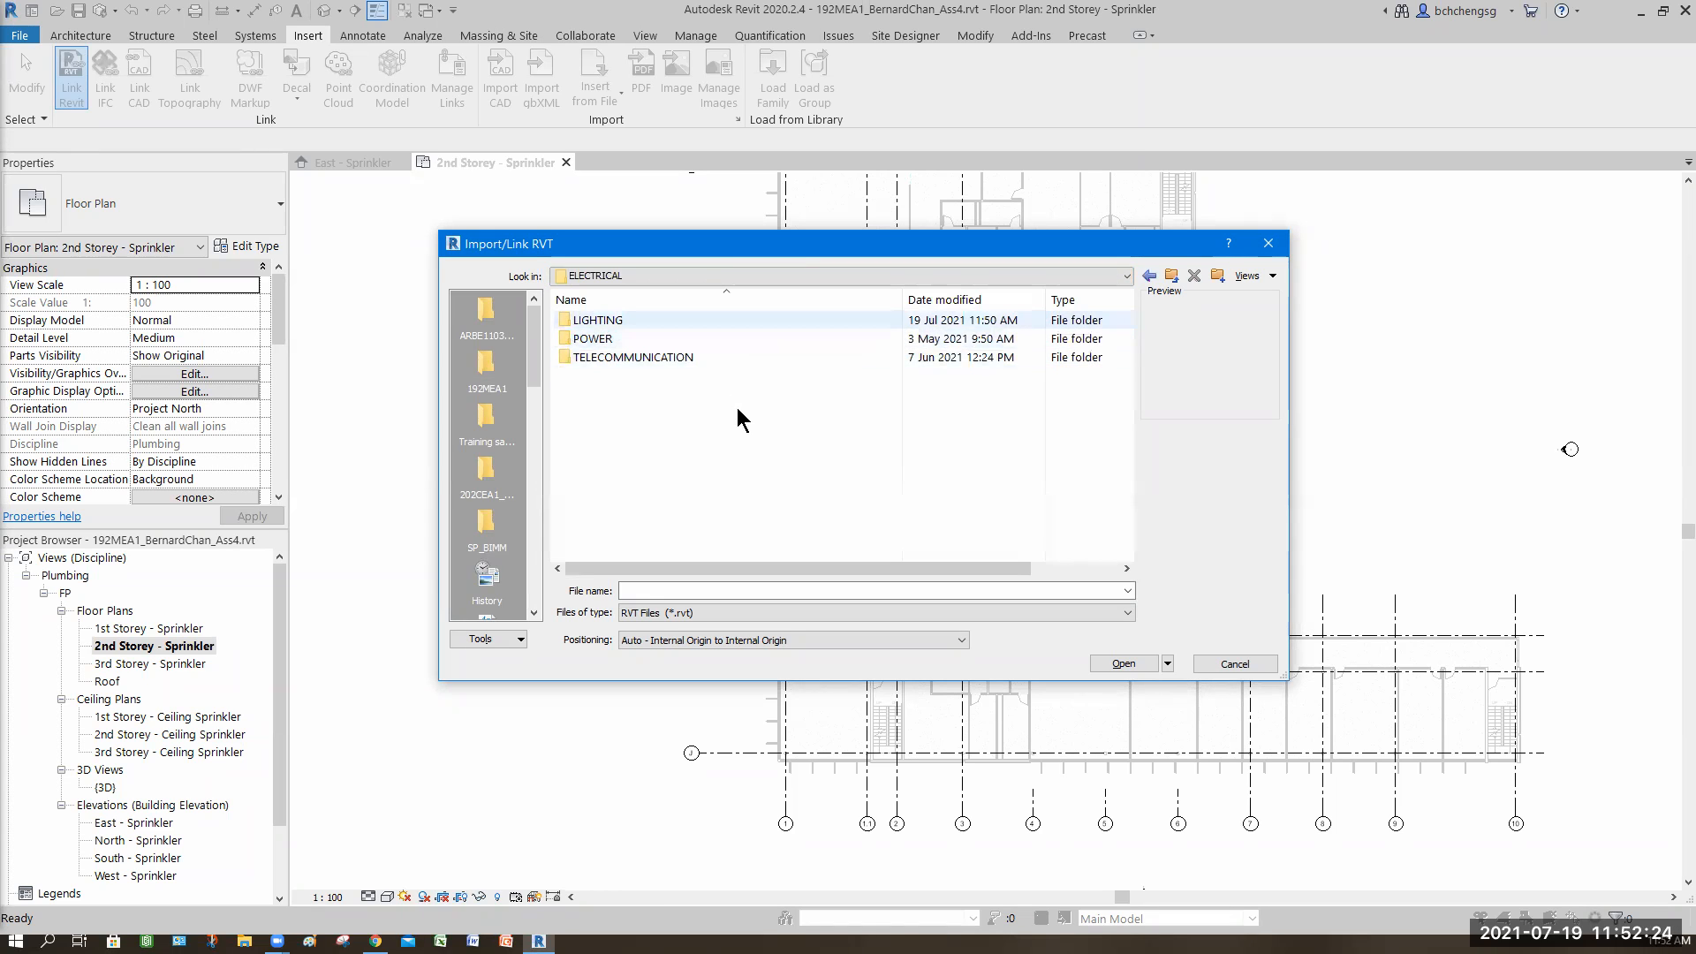
double_click(604, 321)
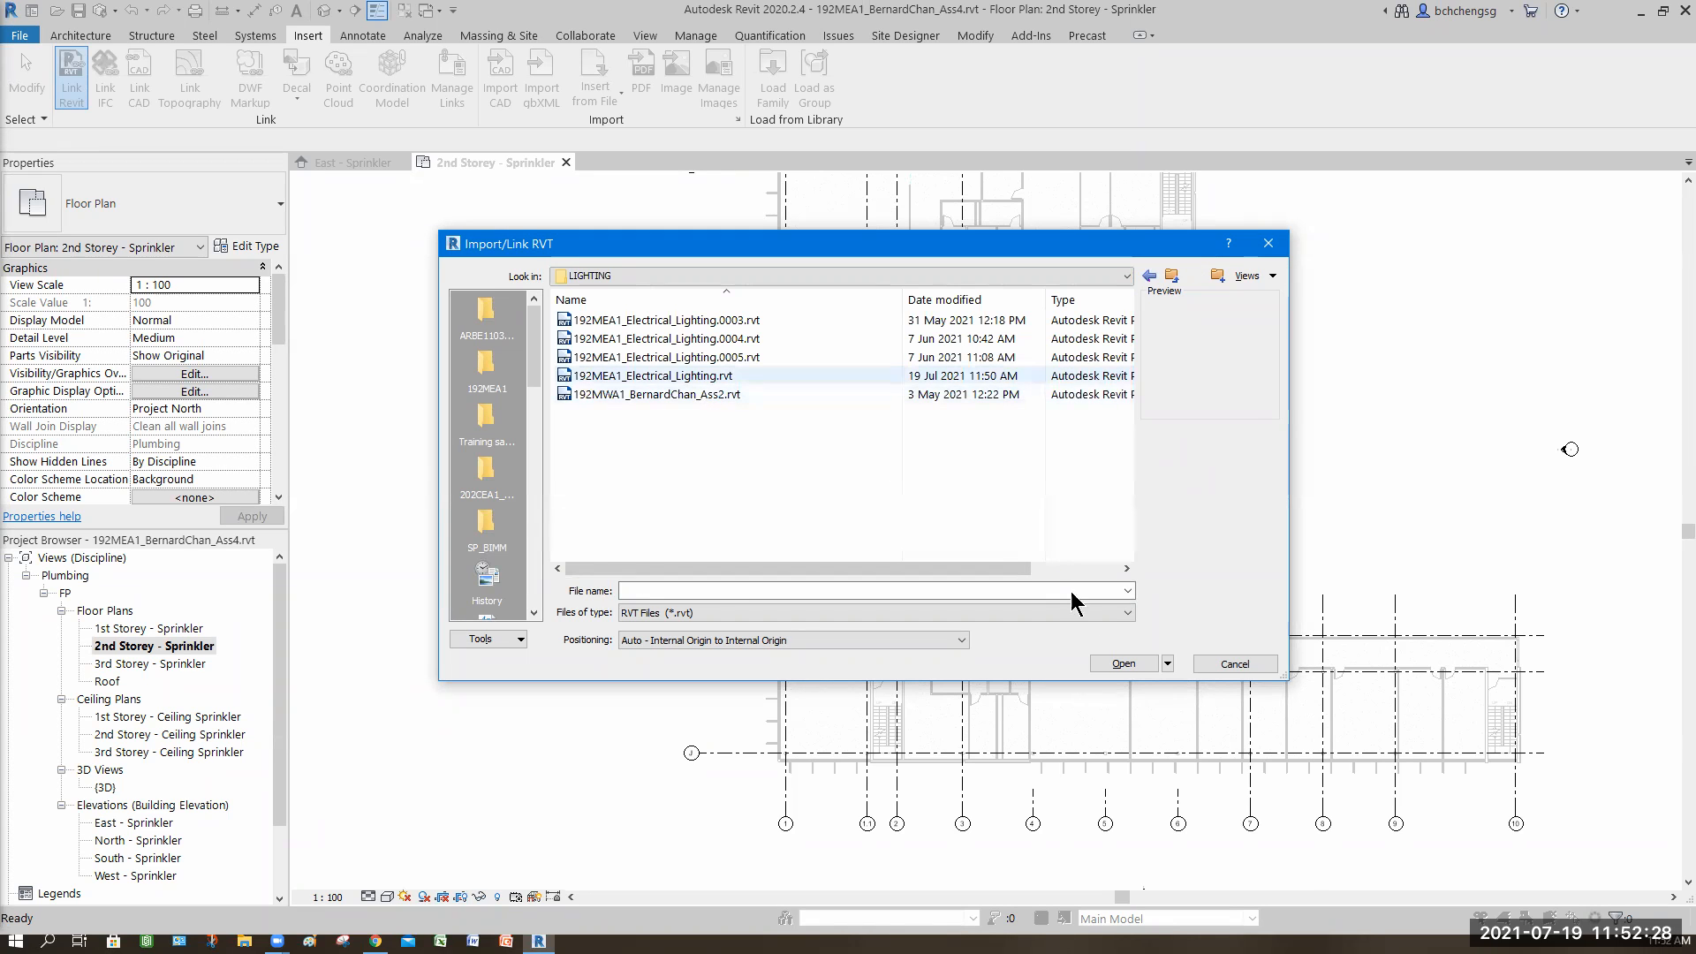
left_click(653, 375)
left_click(1123, 664)
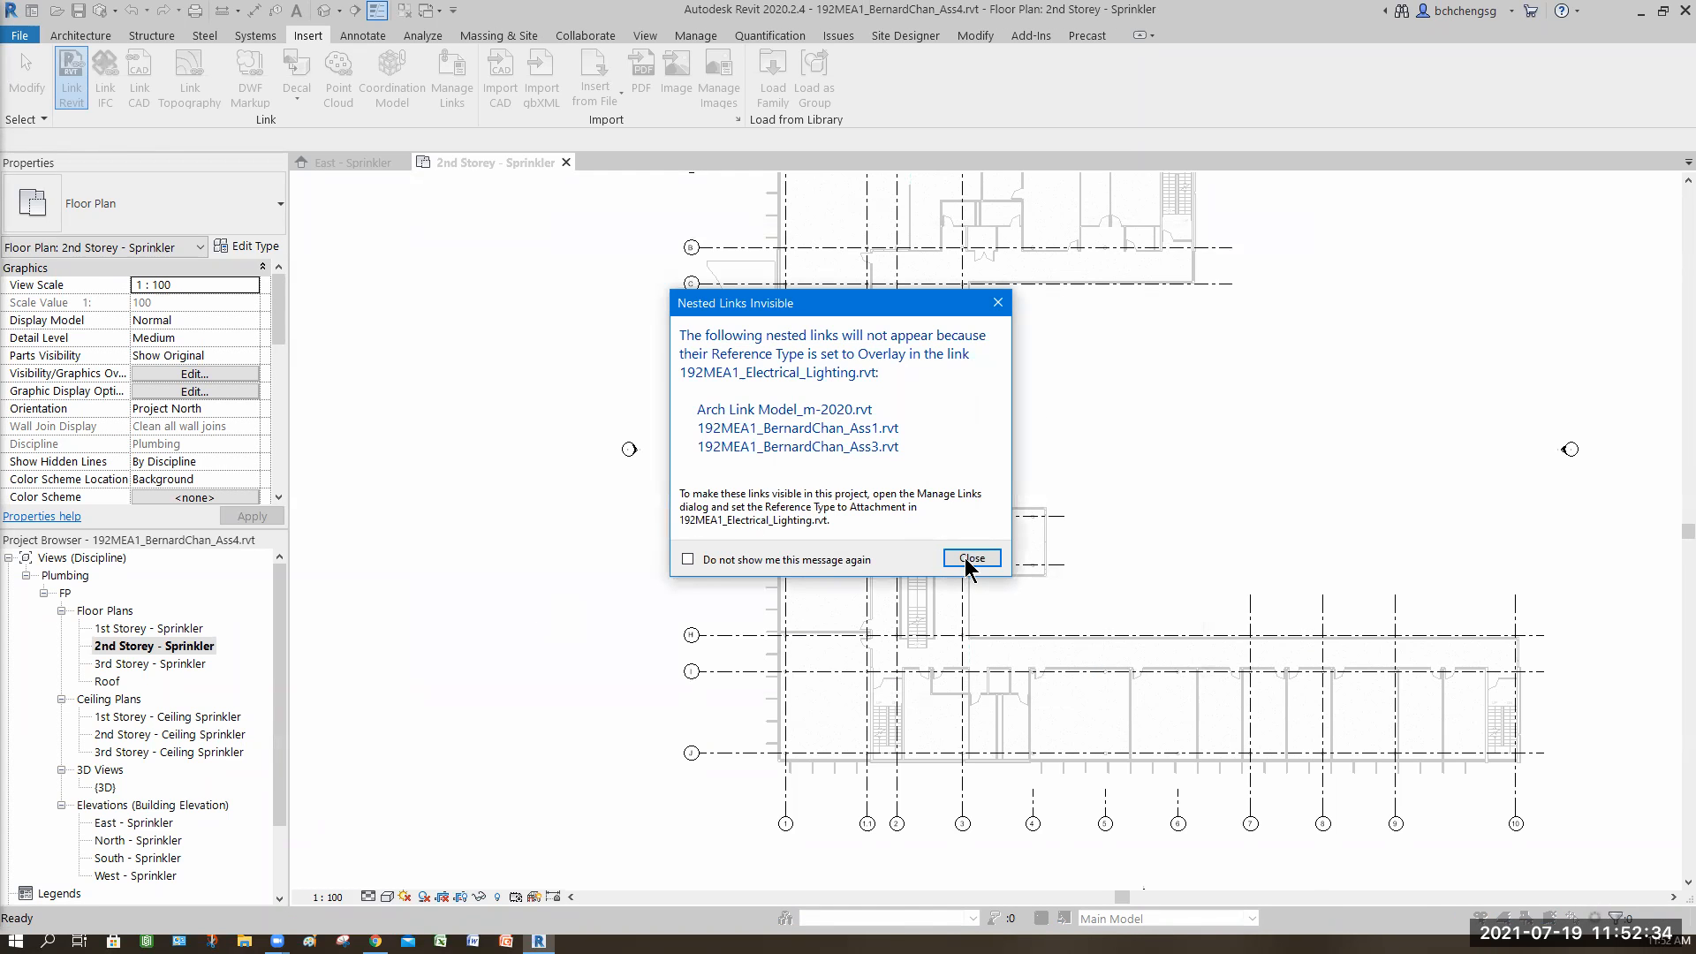
left_click(970, 558)
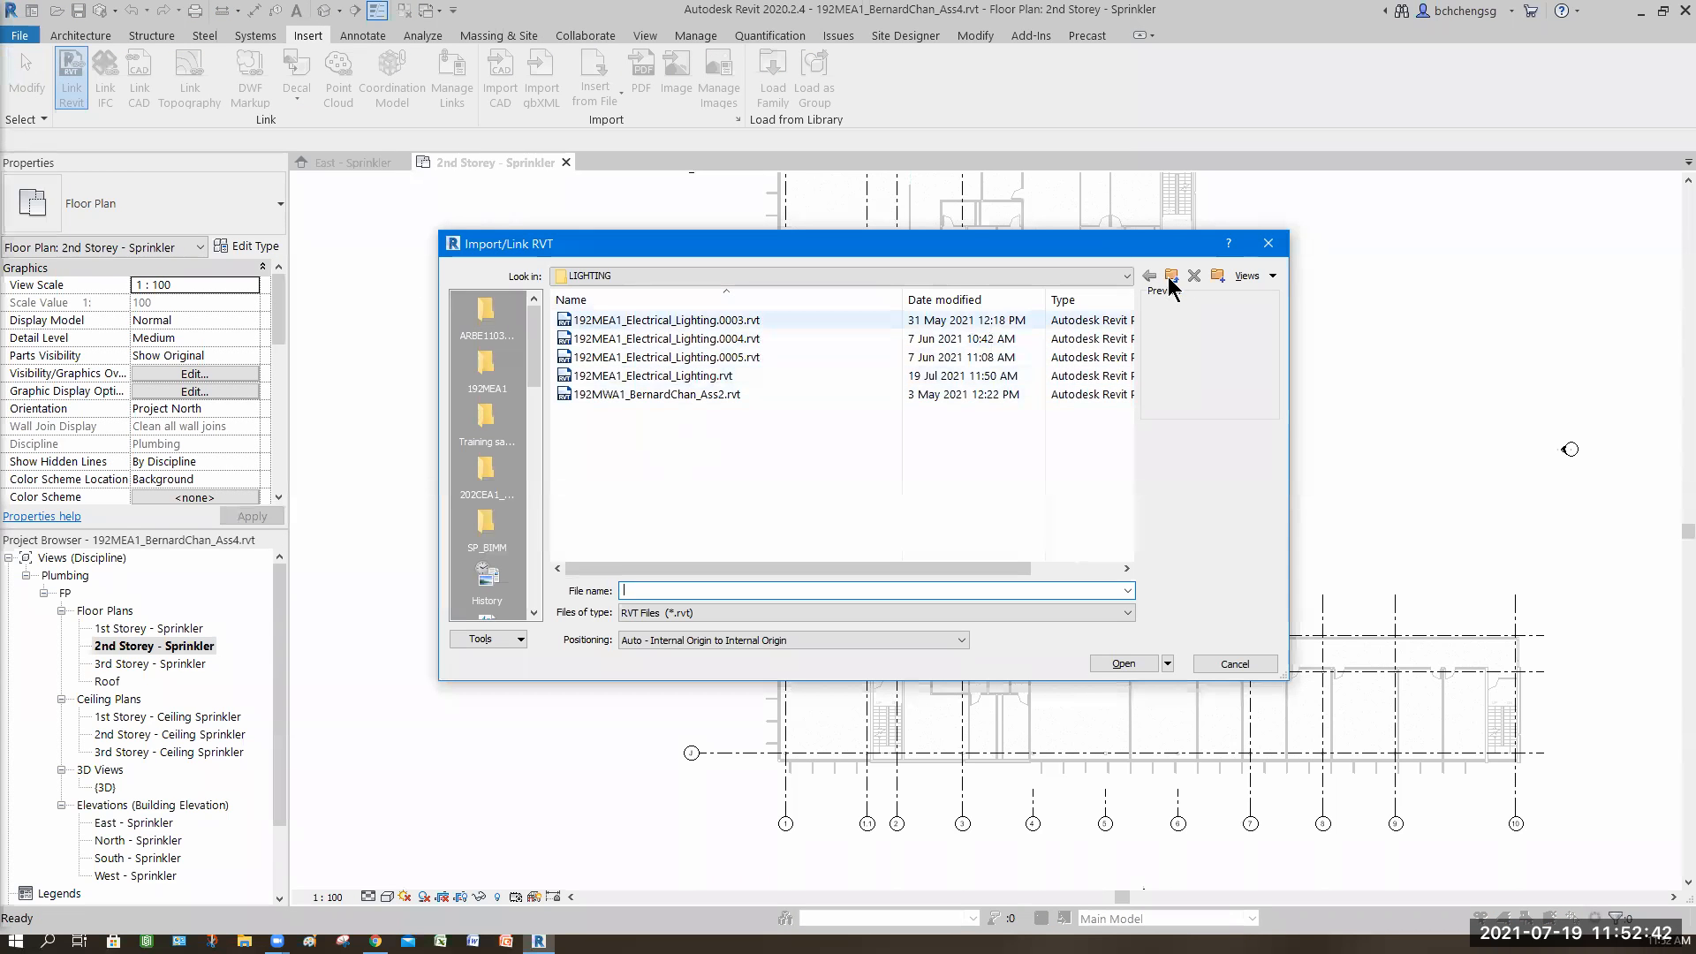
- Link the current Ass1 Revit model from the MECHANICAL > HVAC folder, positioned Auto - Internal Origin to Internal Origin
left_click(1171, 276)
left_click(1171, 275)
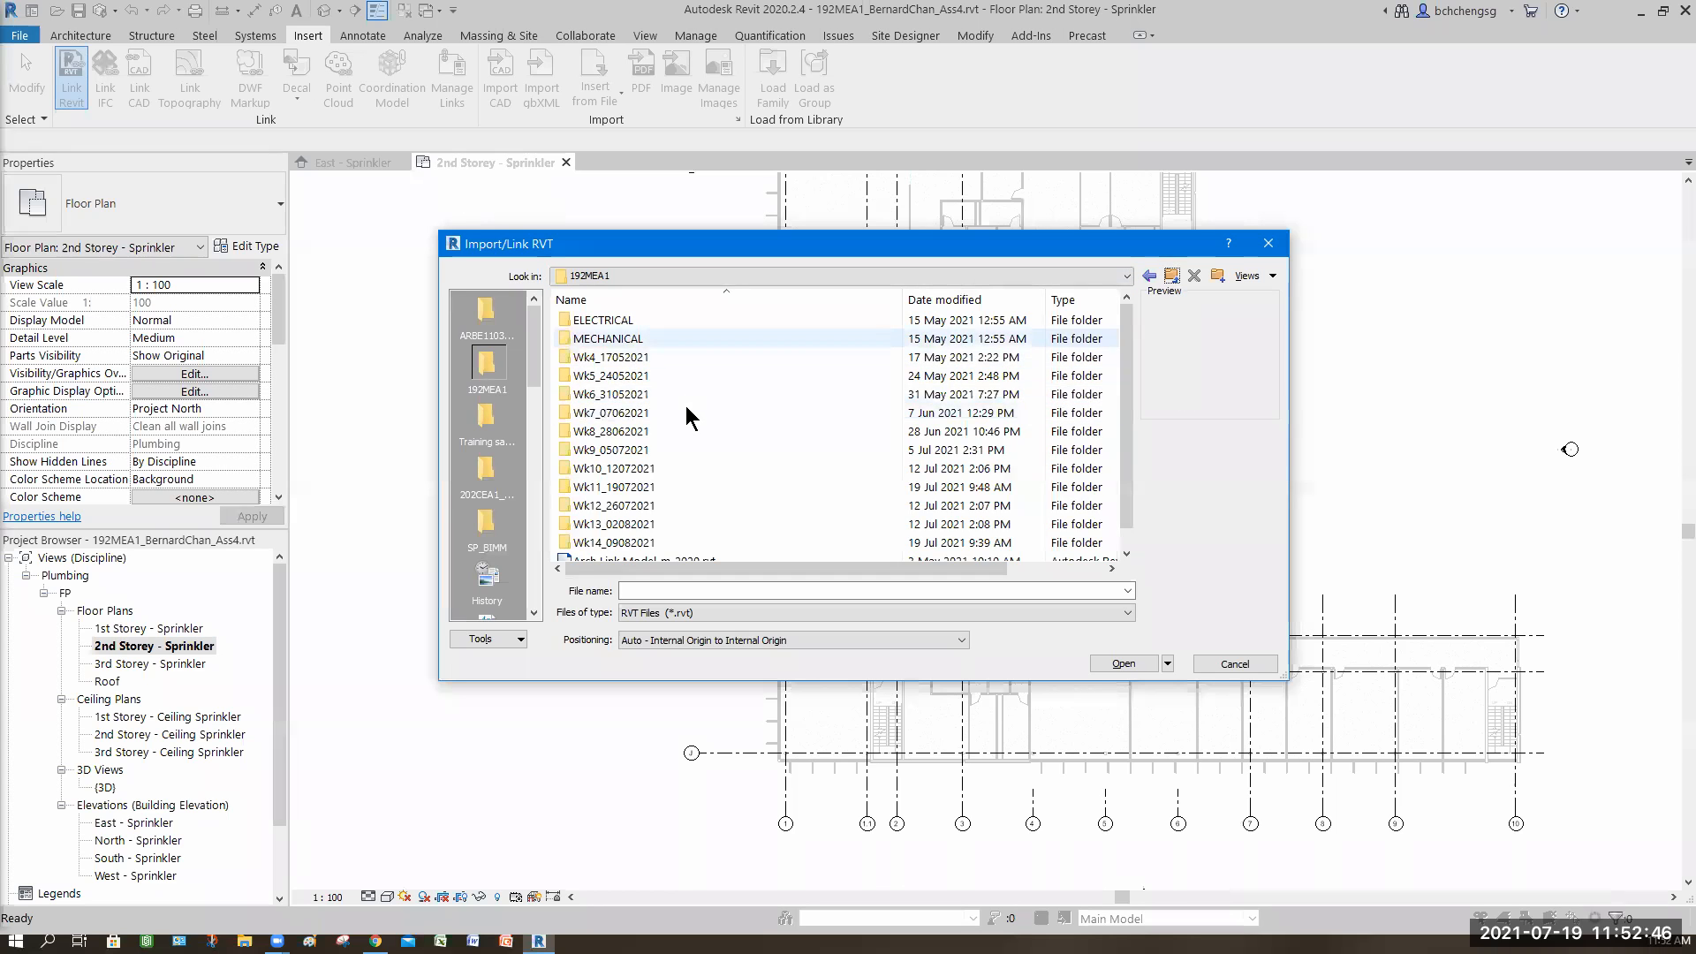
double_click(618, 339)
double_click(653, 361)
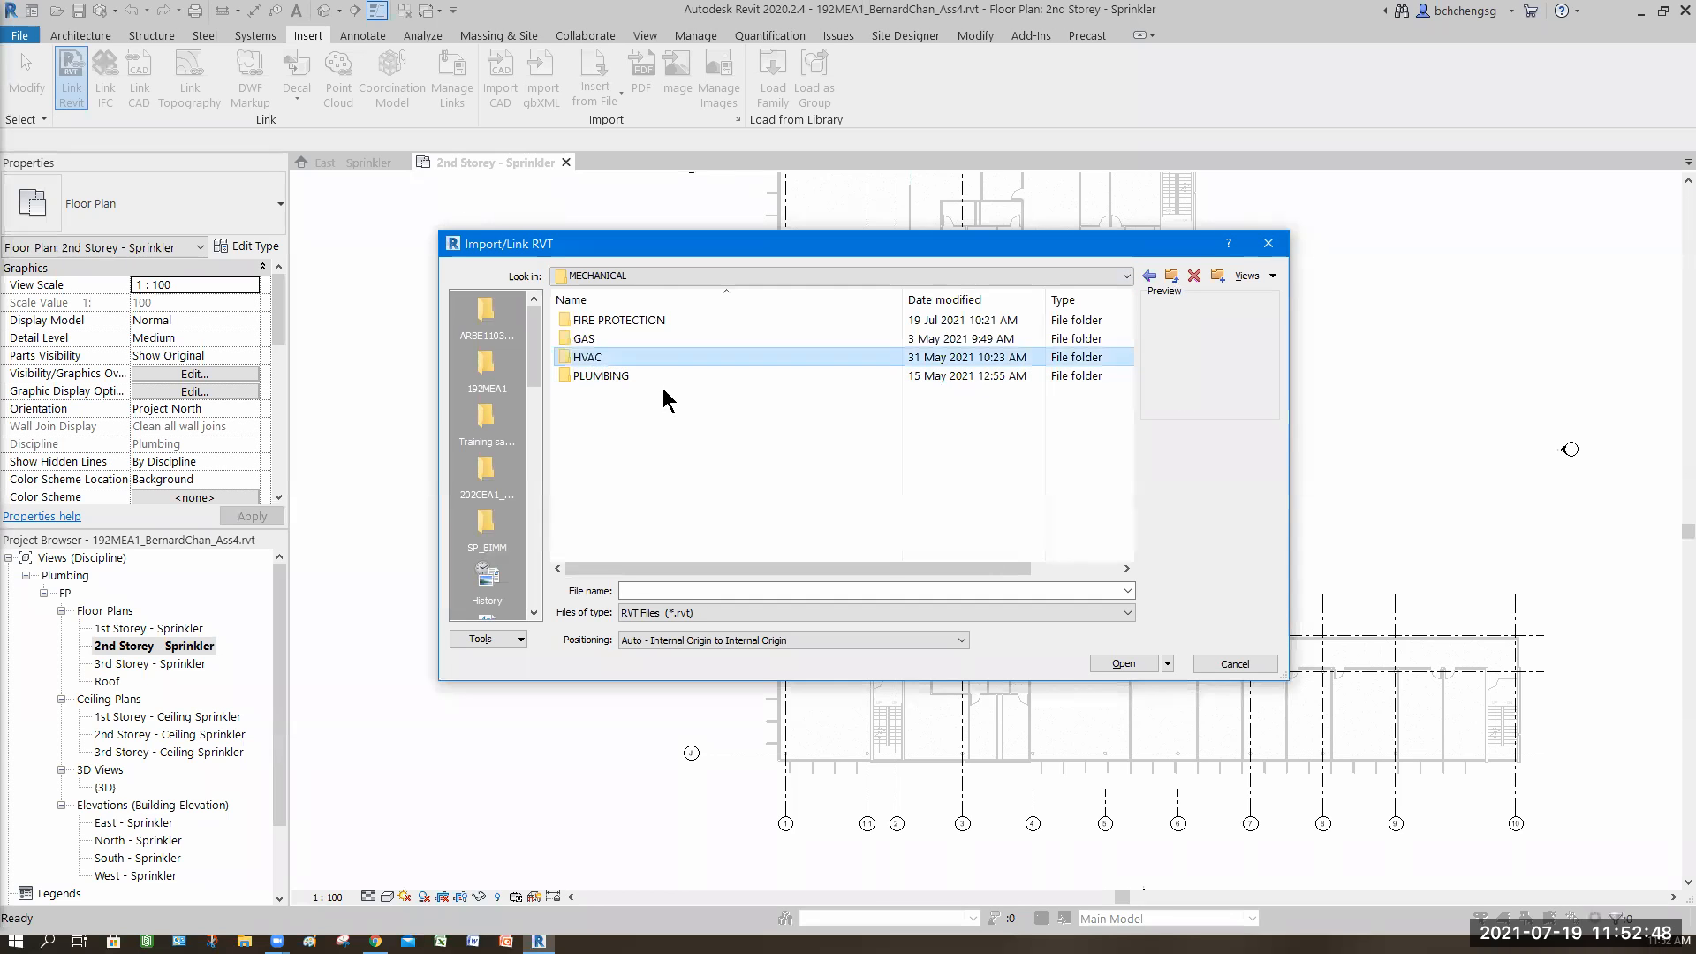
left_click(1115, 663)
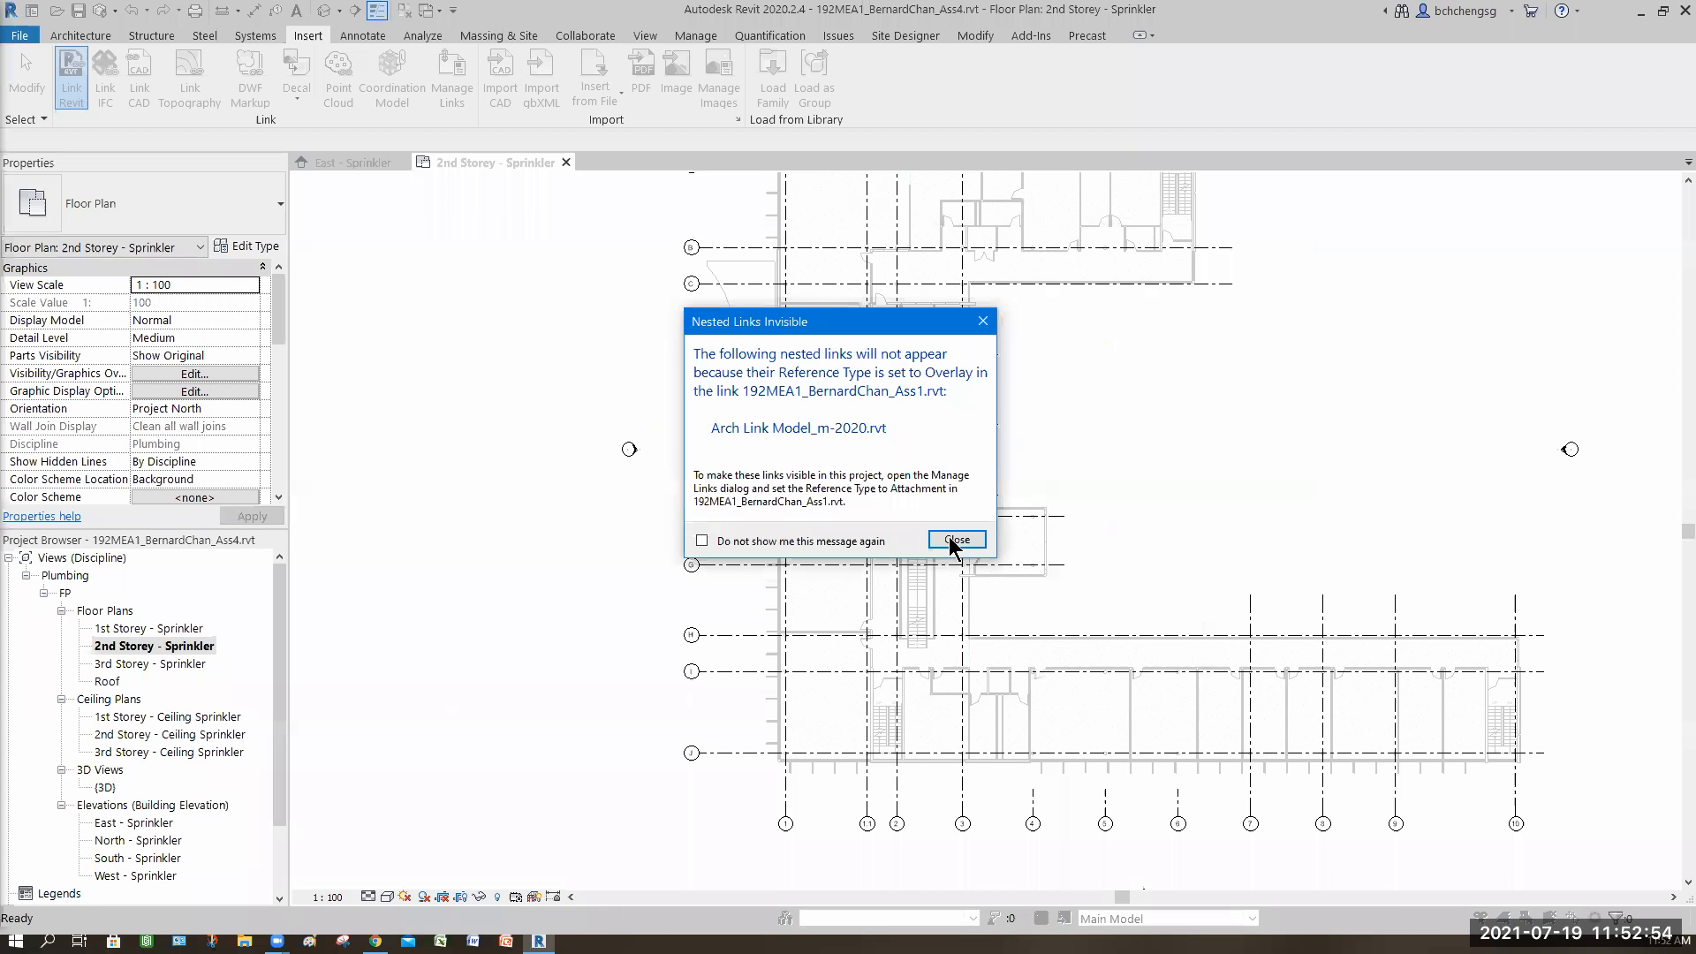
key("Return")
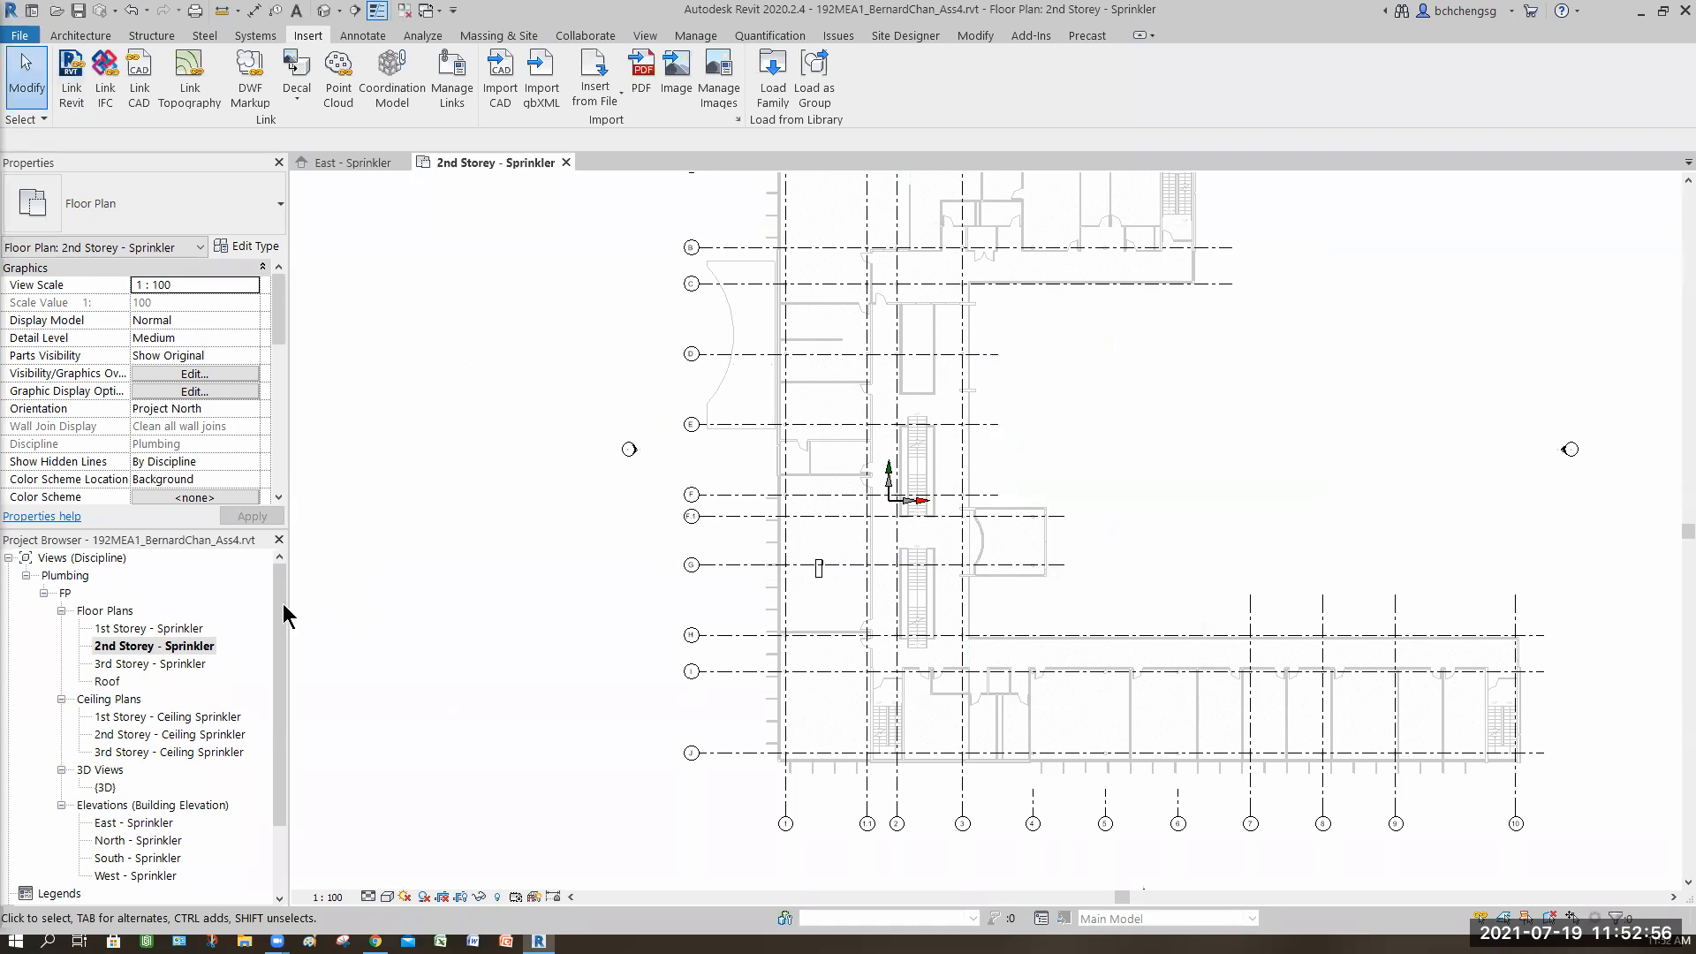
- Check the project's listed Revit links and add the Ass3 model from the PLUMBING folder, positioned Auto - Internal Origin to Internal Origin
scroll(53, 821, "down", 2)
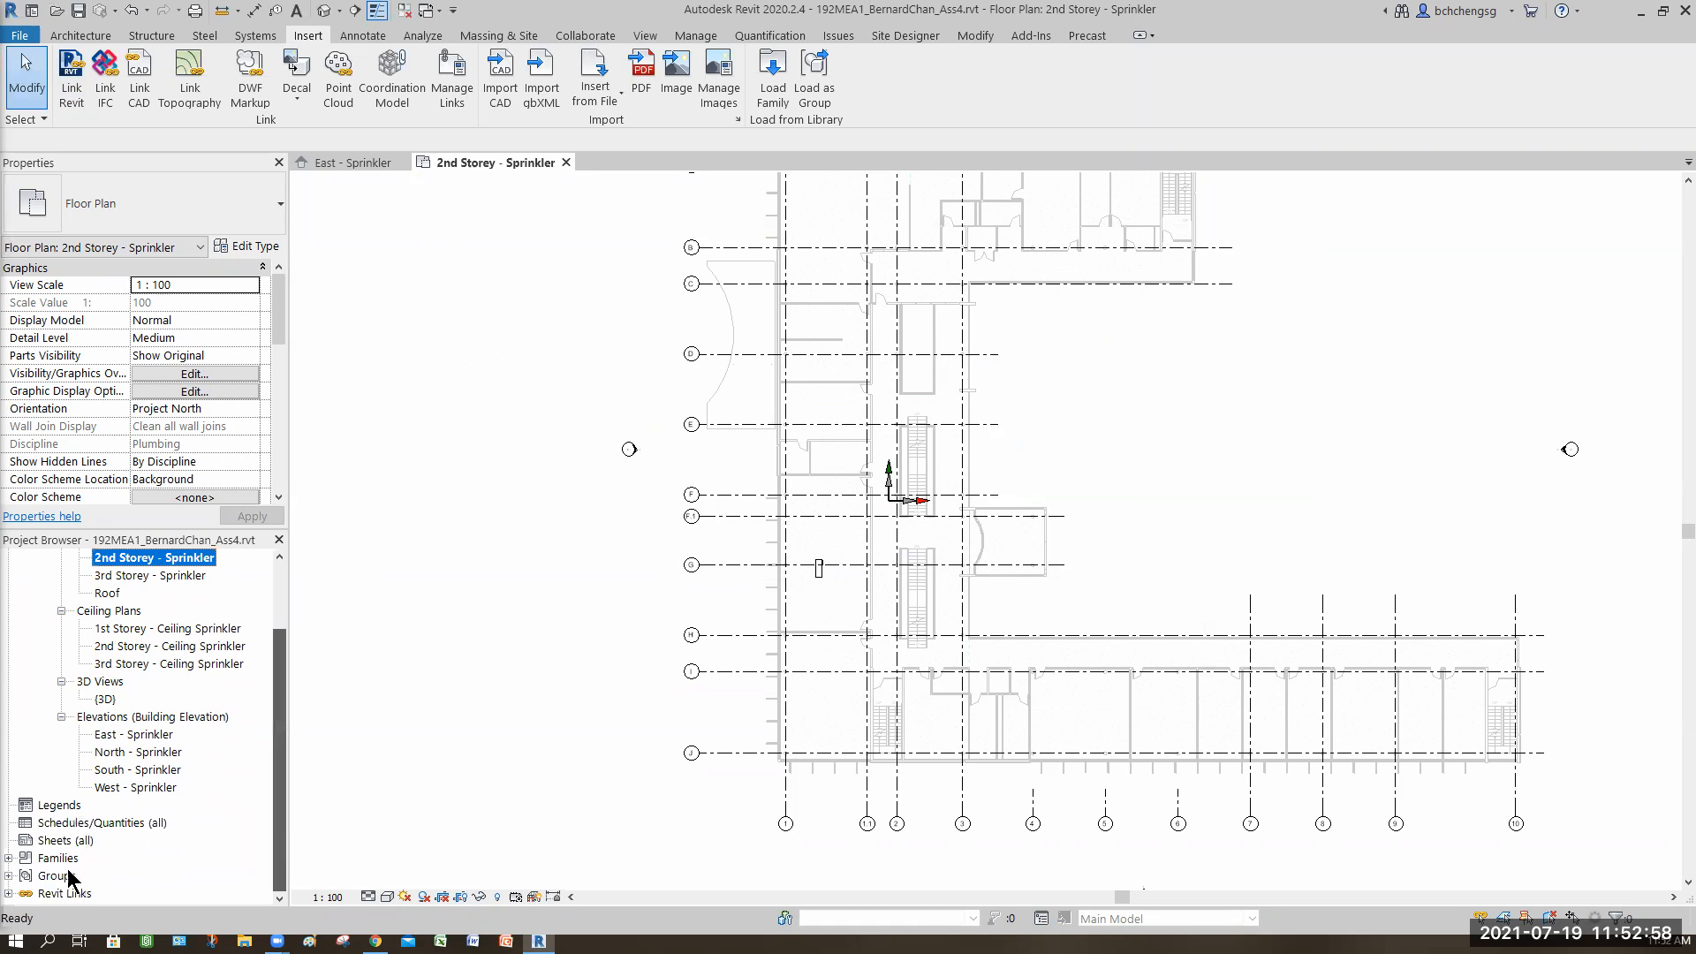
left_click(9, 893)
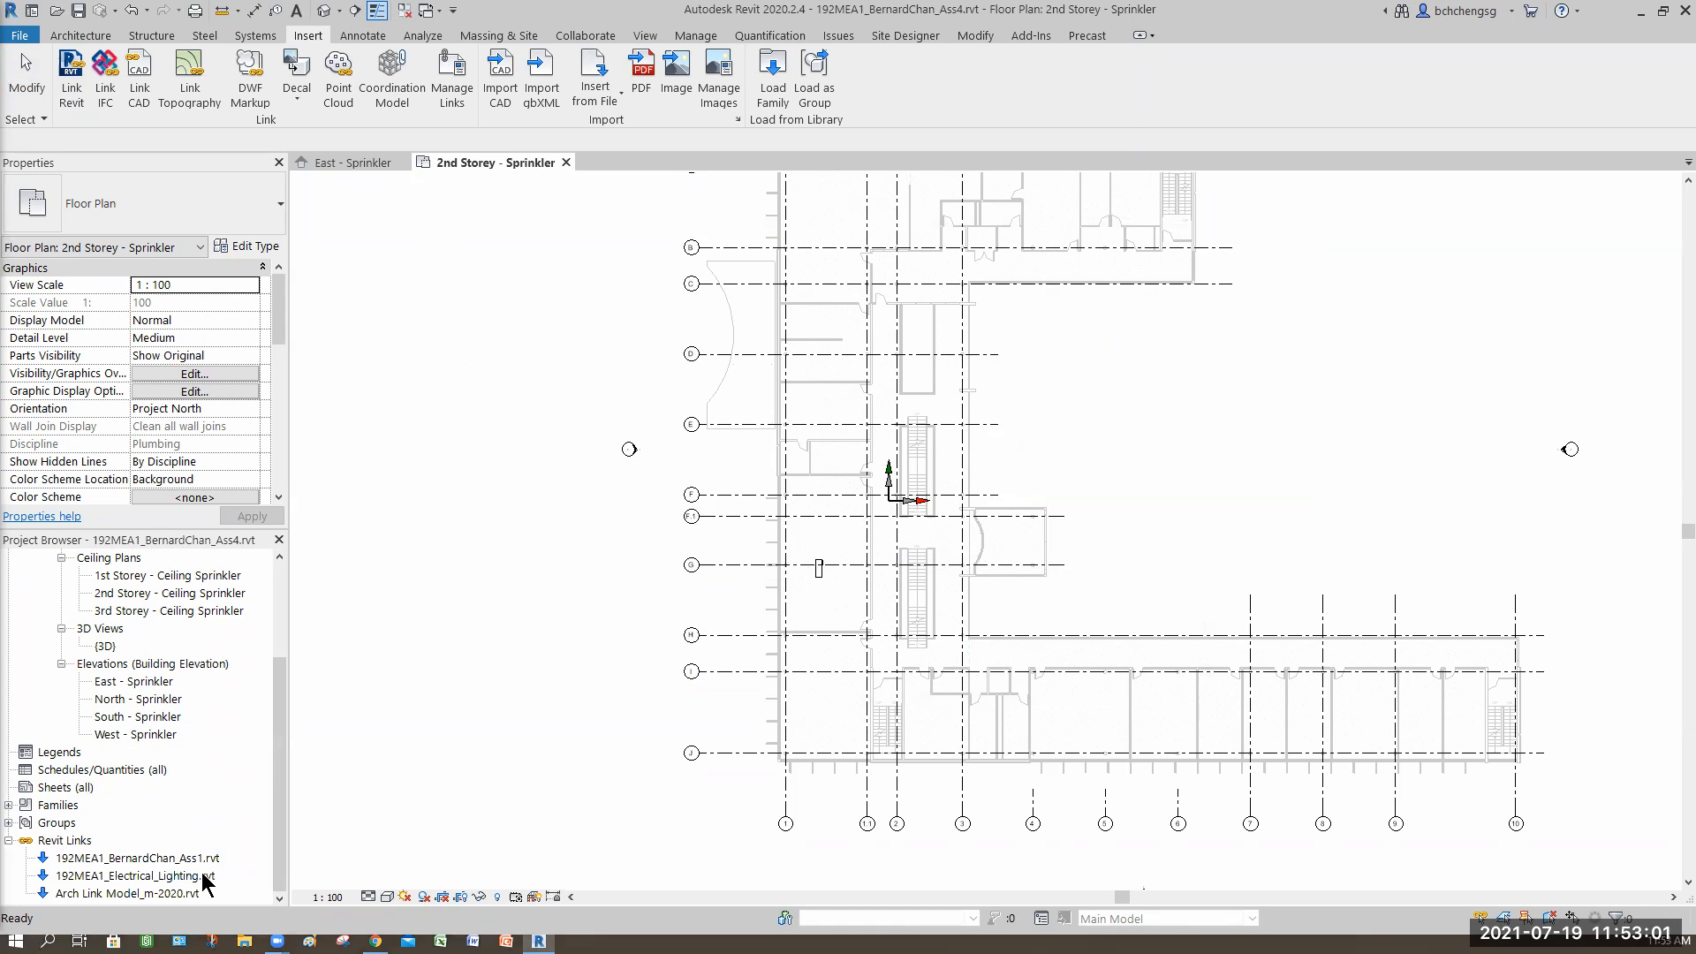
right_click(58, 841)
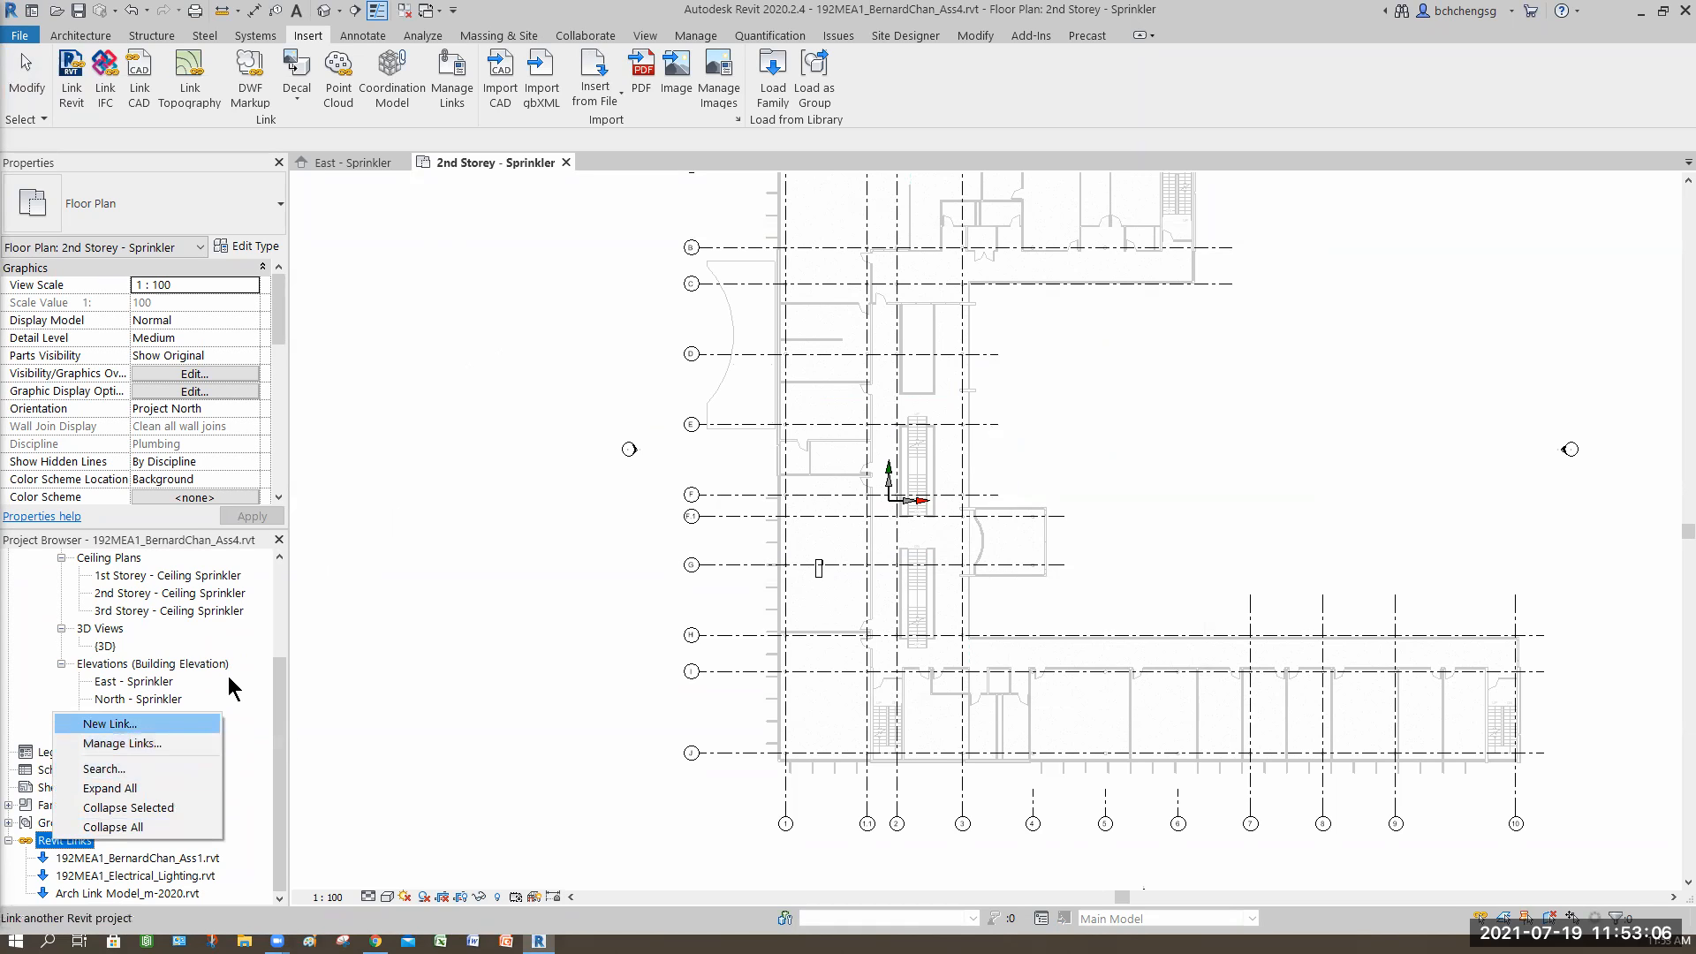
left_click(141, 724)
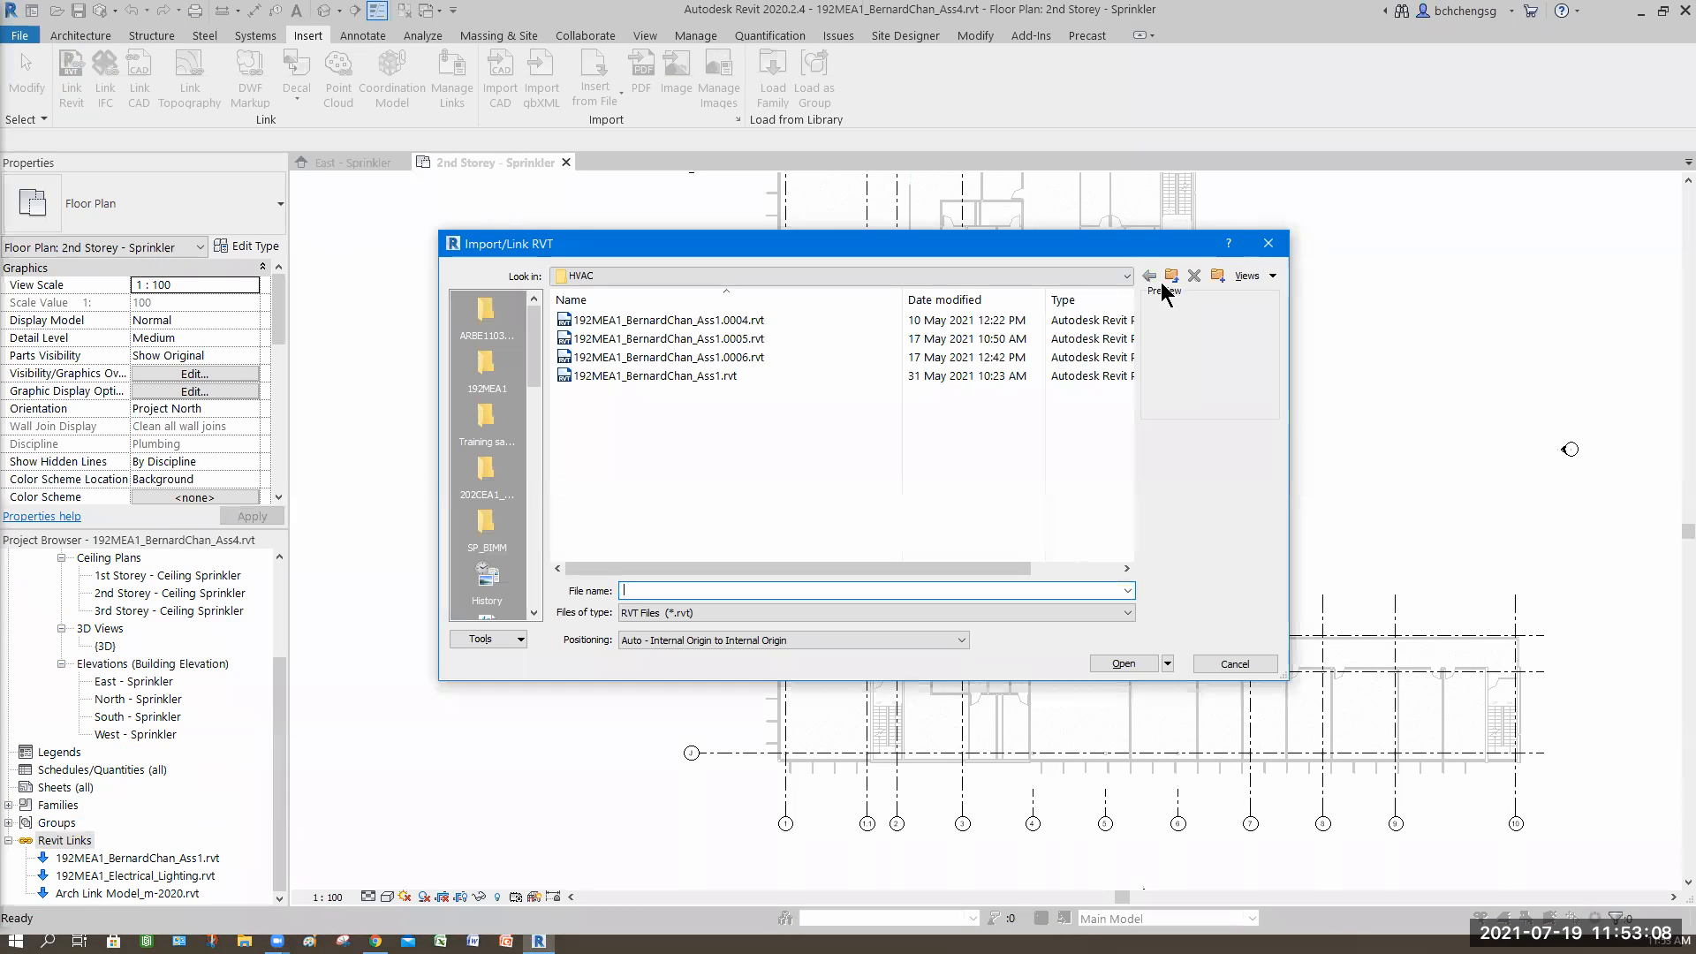
left_click(1172, 275)
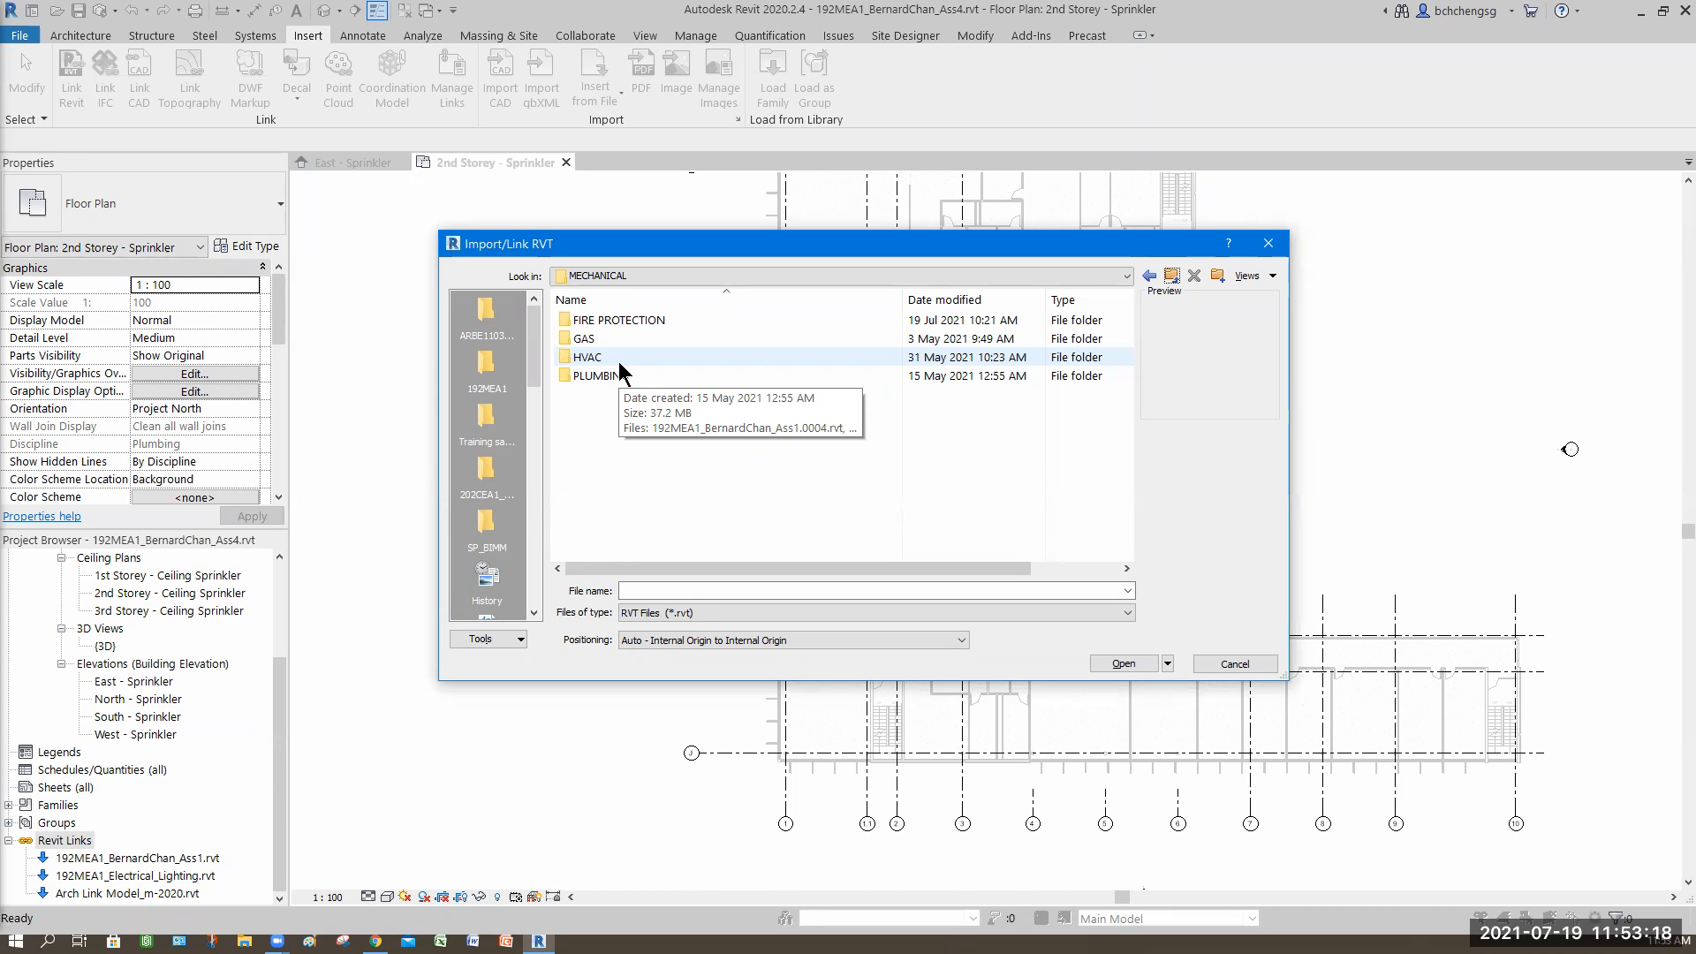
left_click(623, 378)
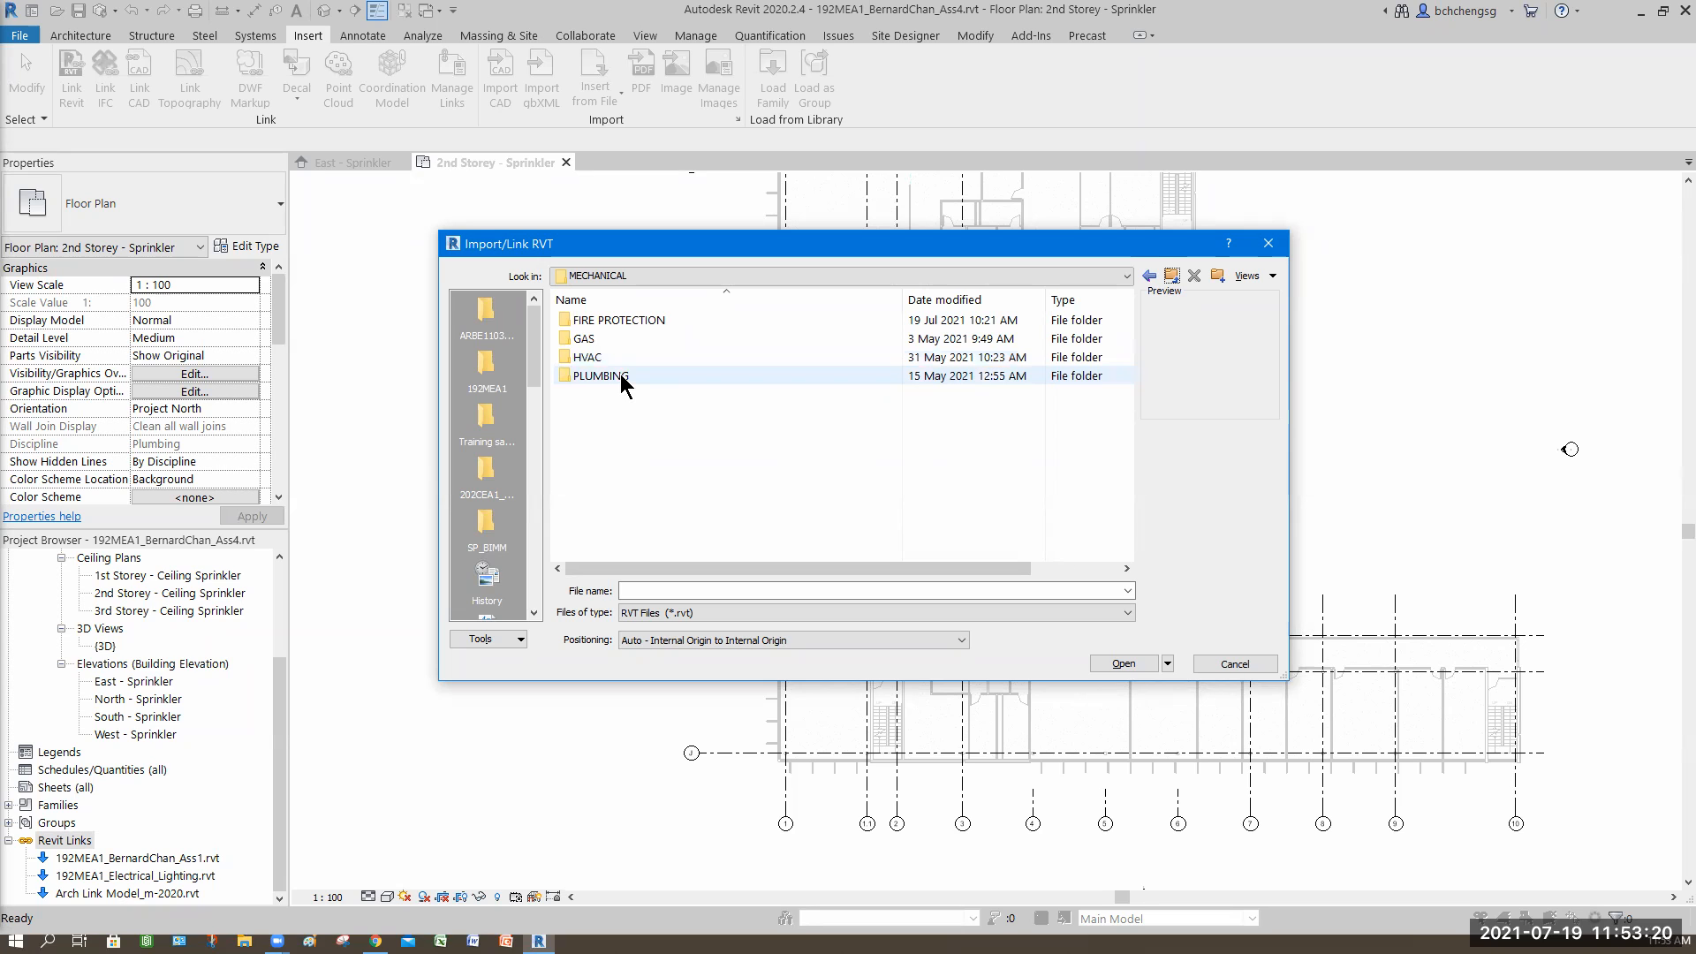
double_click(623, 378)
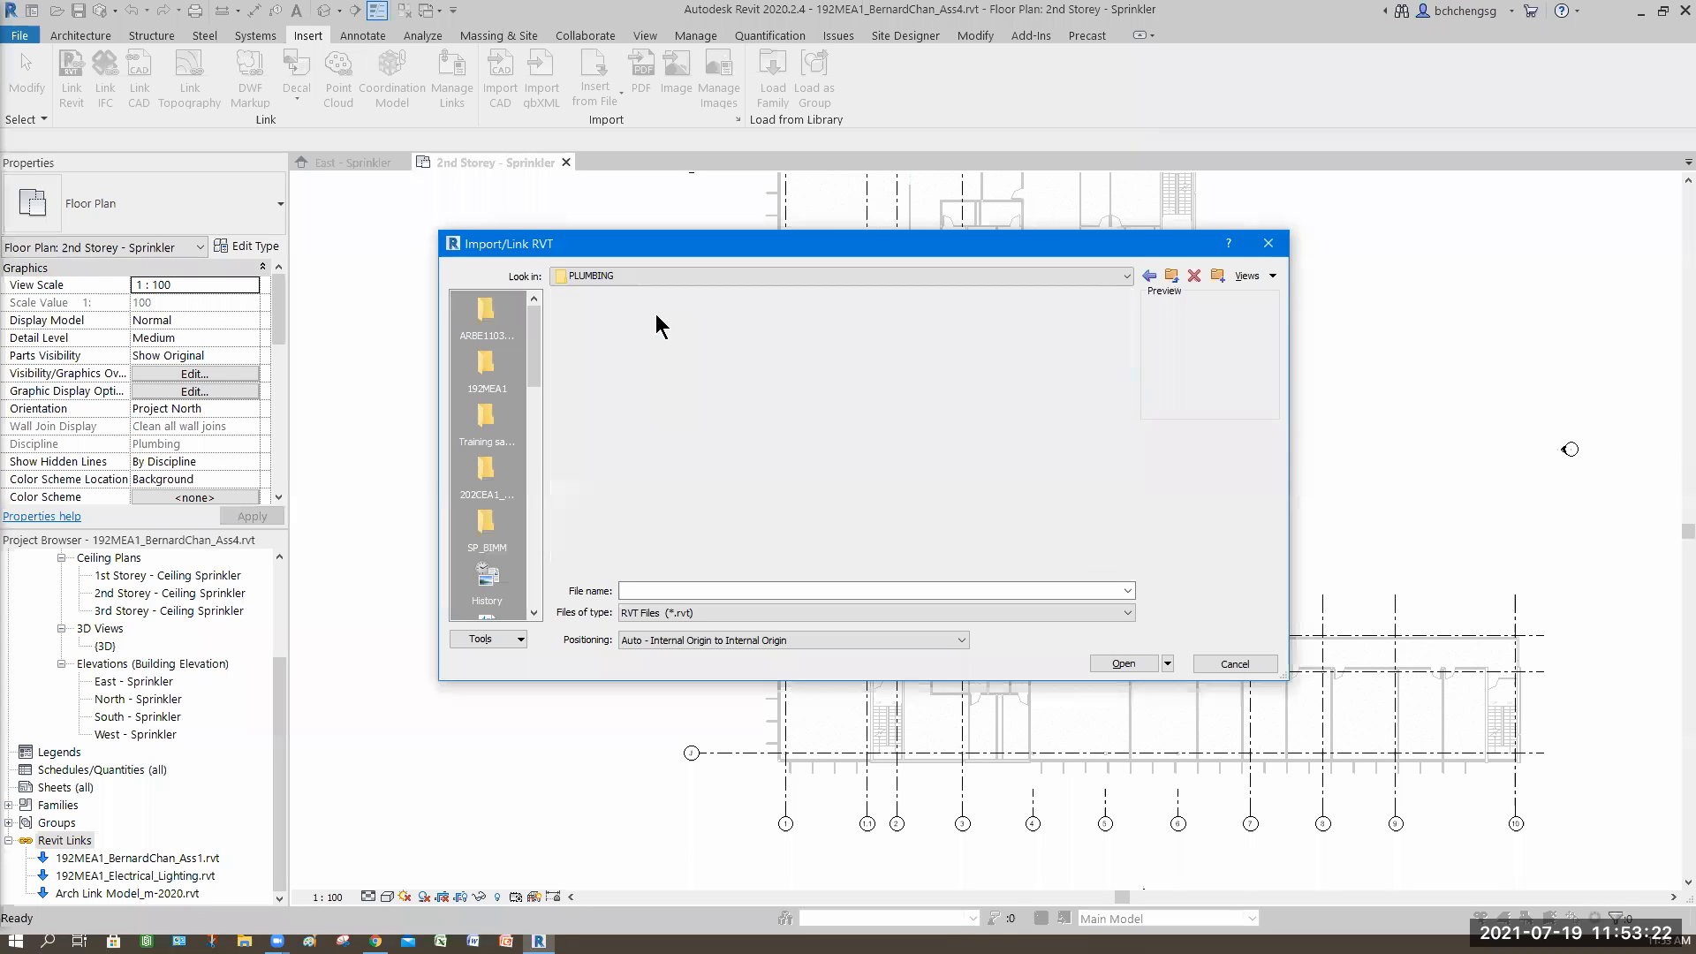
left_click(717, 321)
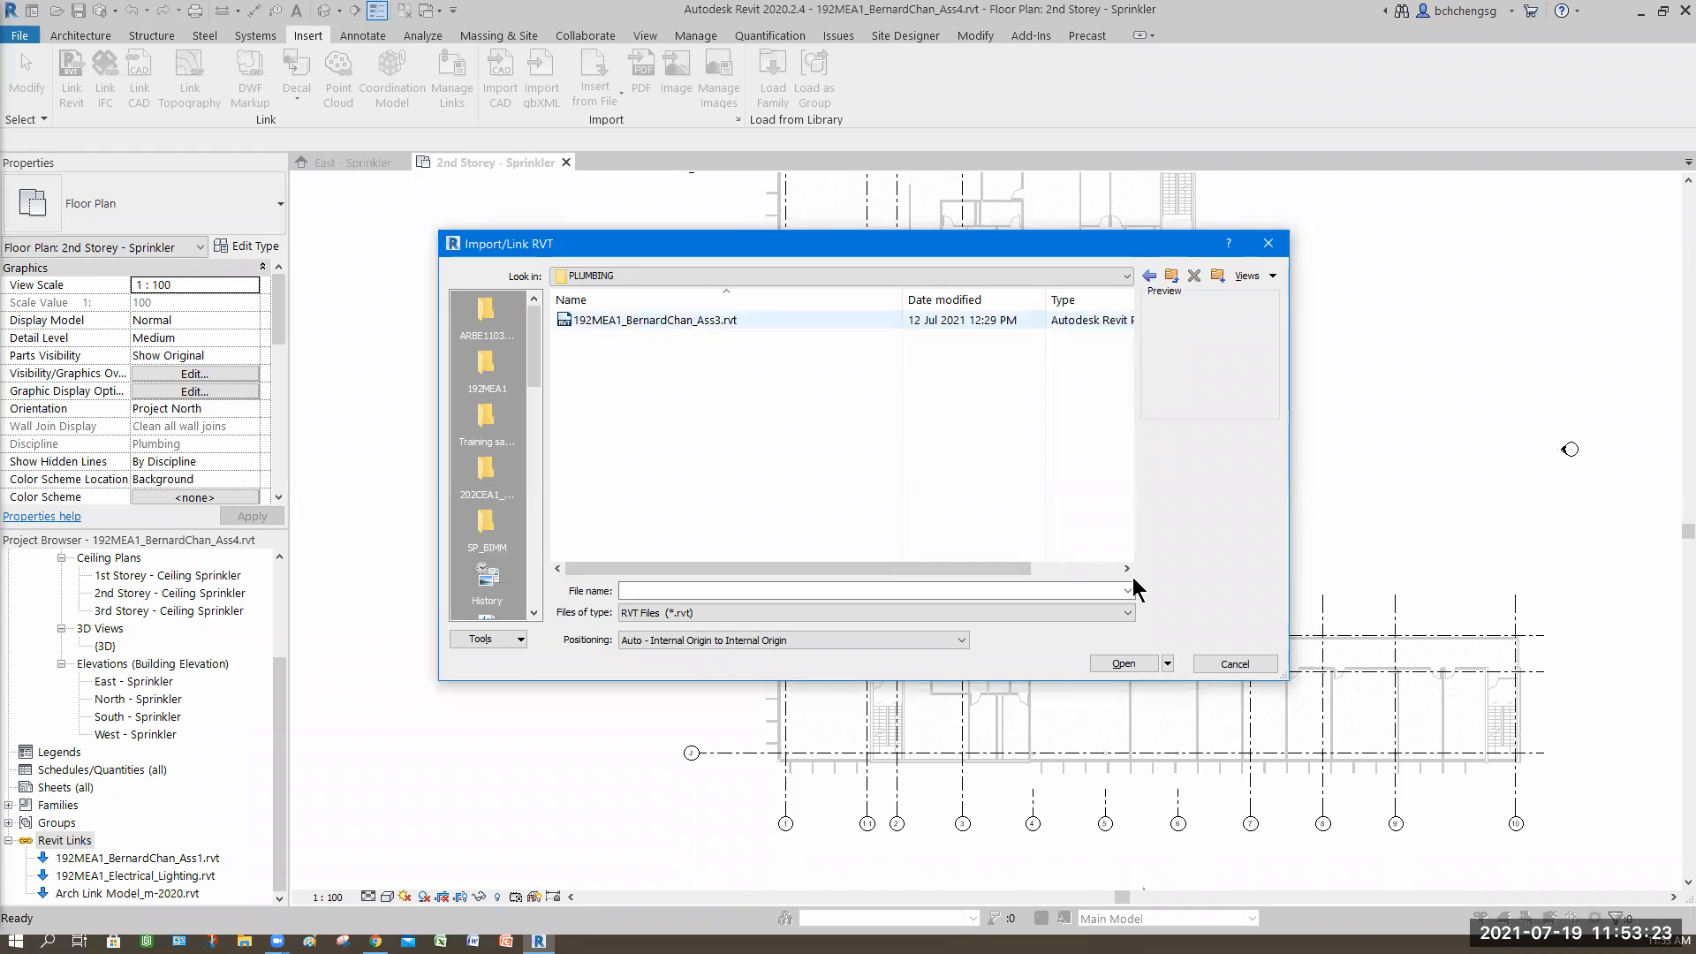
left_click(1124, 664)
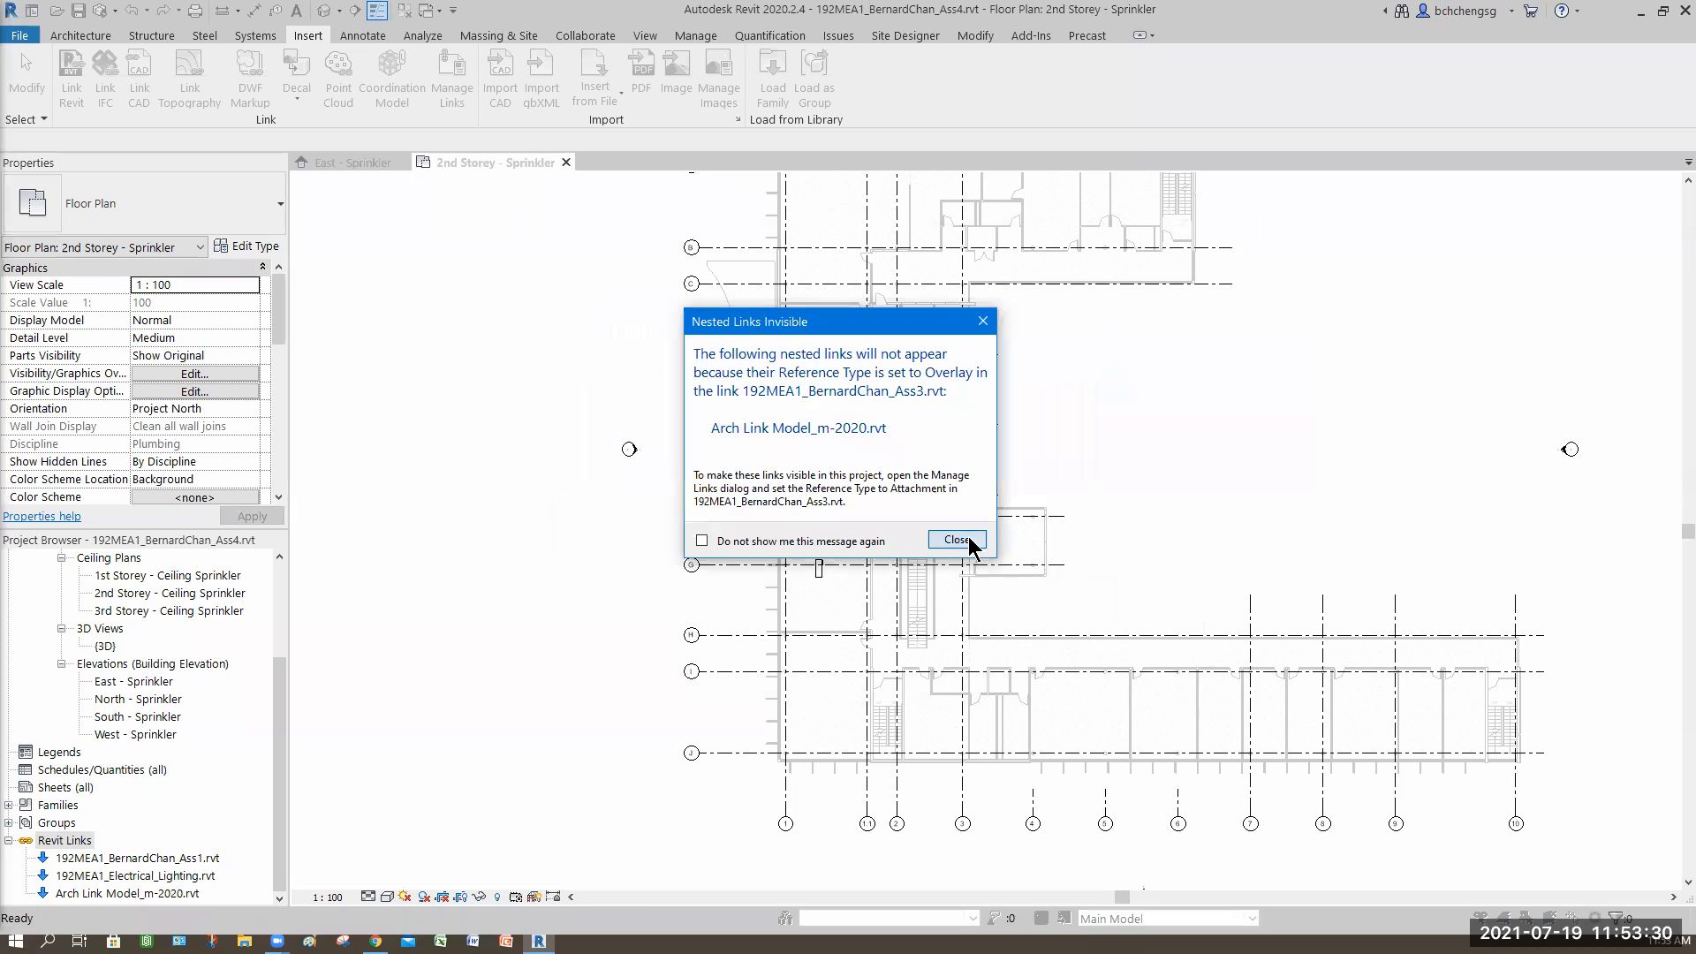
left_click(957, 540)
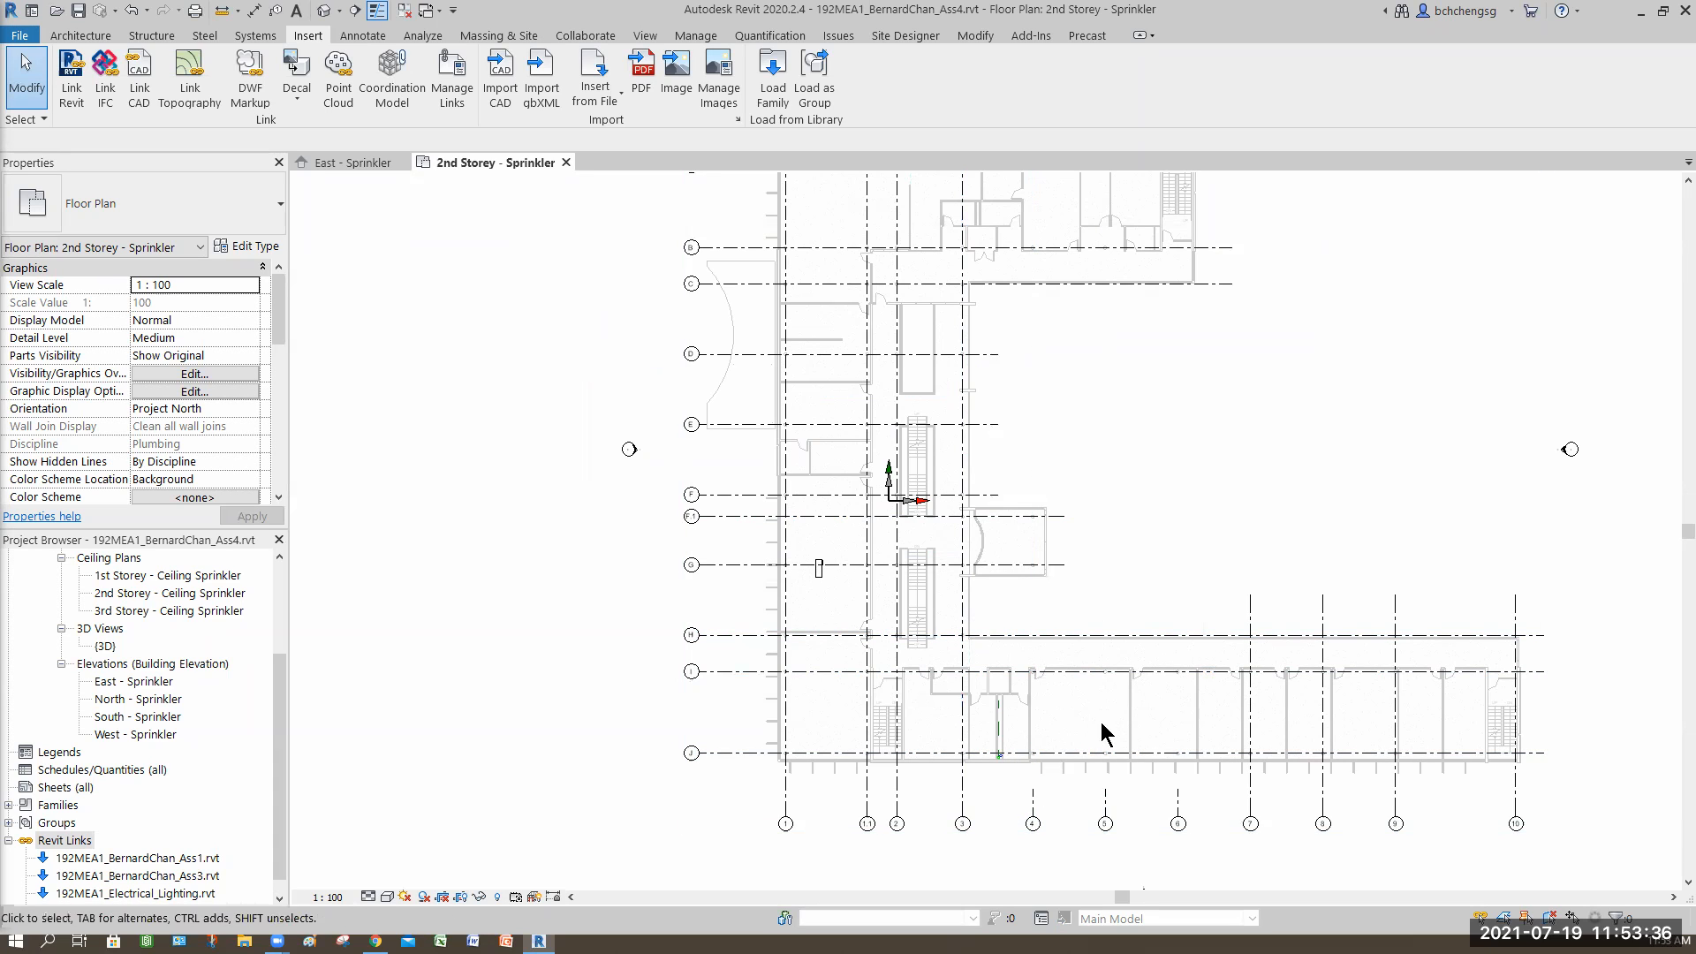
- Close the East - Sprinkler elevation view, keeping the 2nd Storey - Sprinkler floor plan open
middle_click_drag(1040, 720, 939, 674)
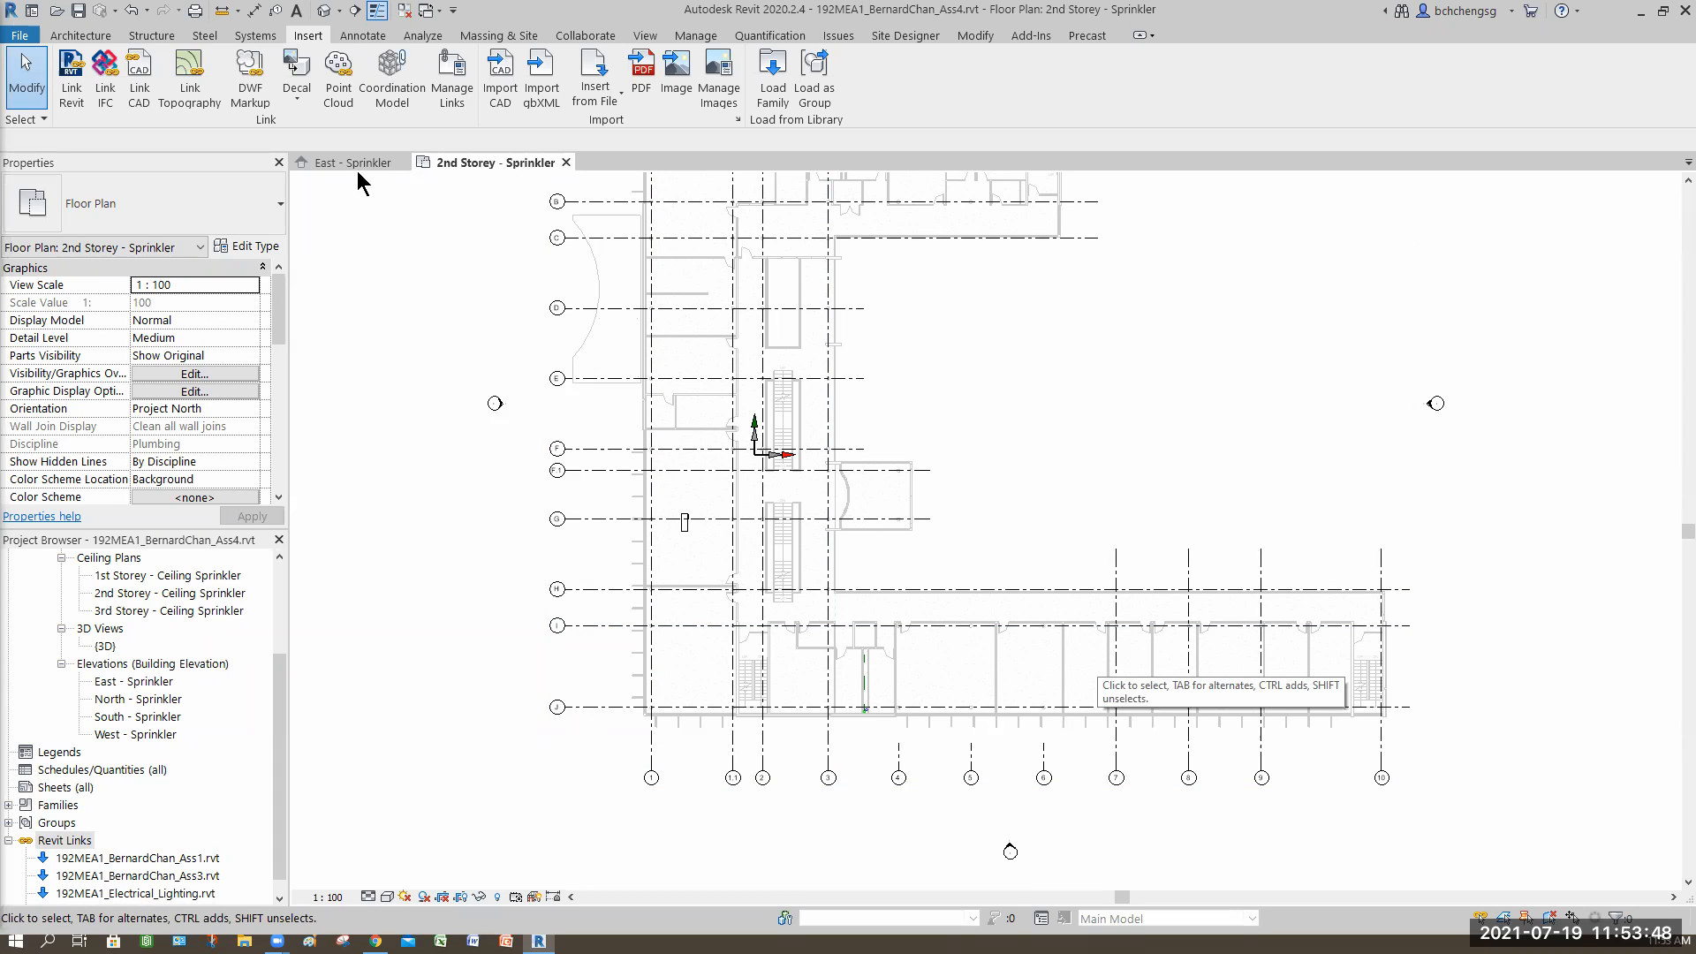
left_click(400, 163)
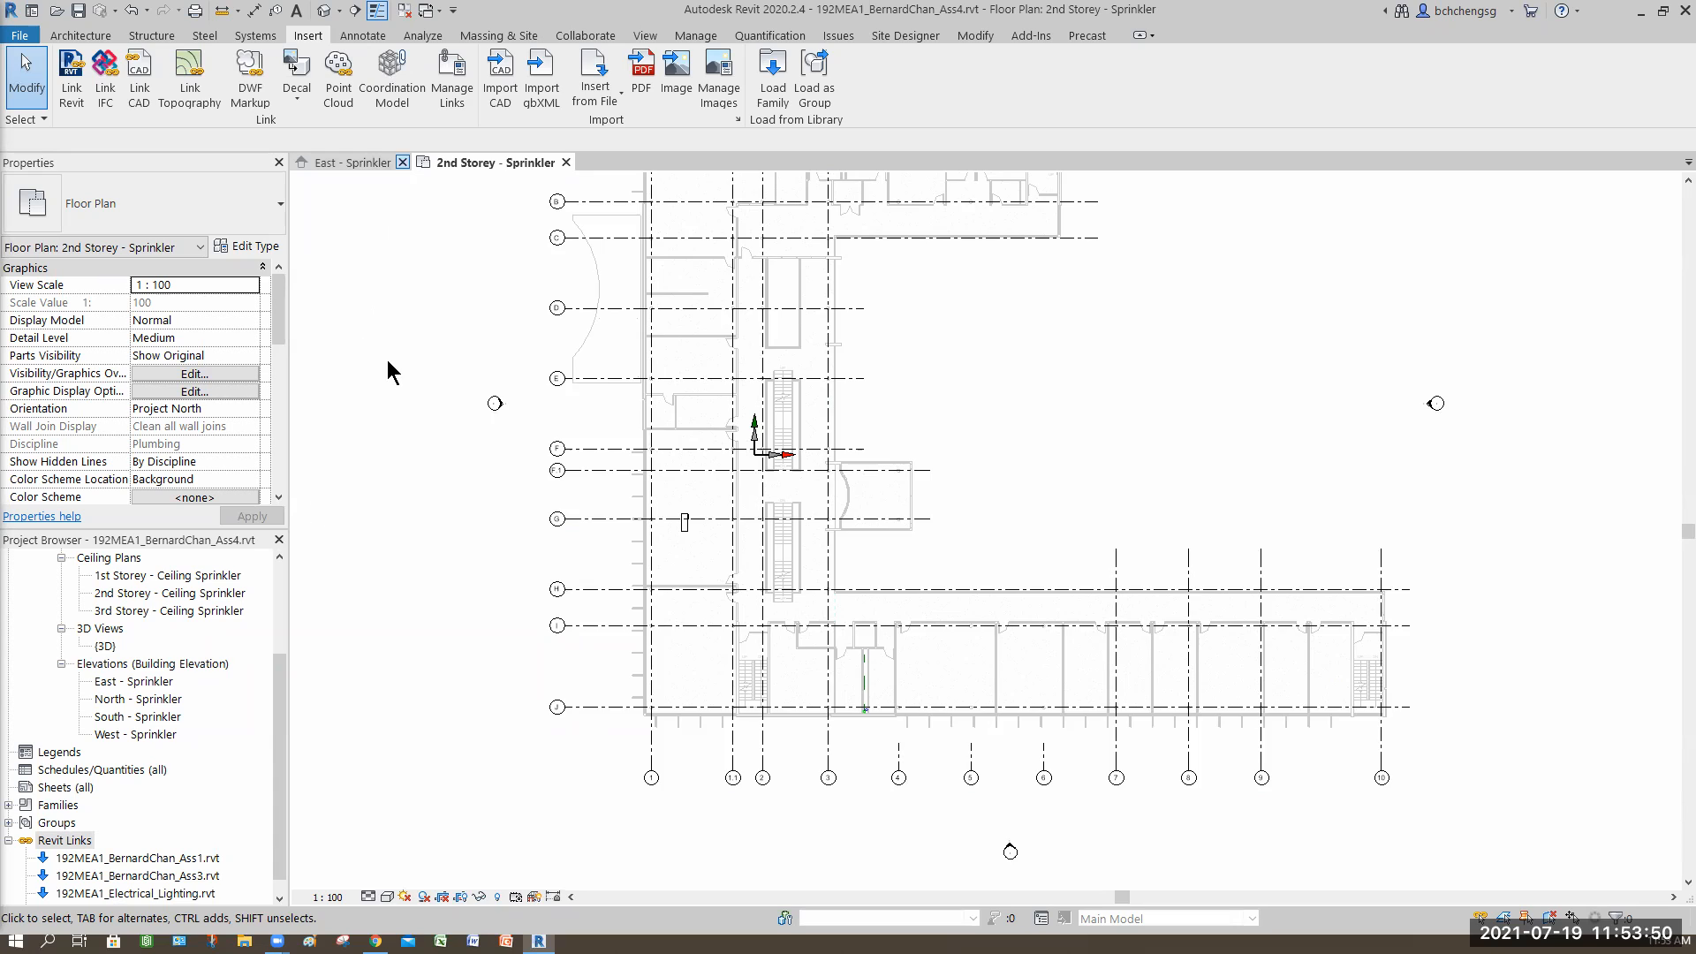
- View the 1st Storey - Sprinkler floor plan with its linked models and return to the 2nd Storey - Sprinkler plan
left_click_drag(275, 674, 353, 598)
double_click(150, 628)
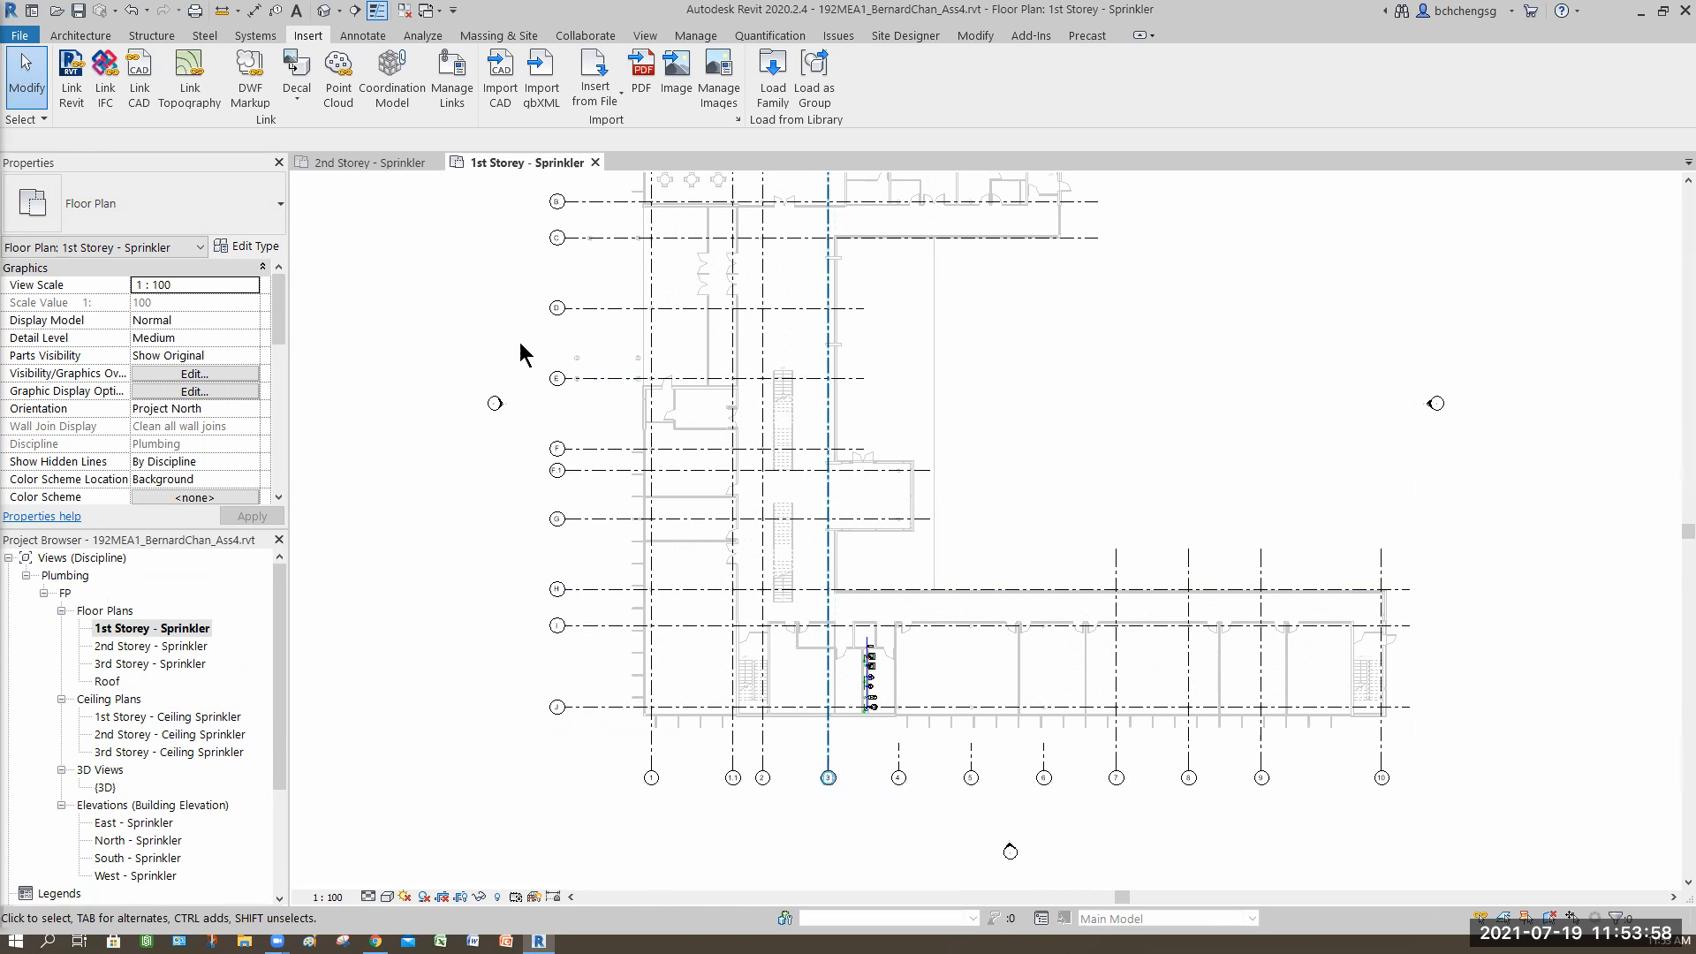
key("ctrl+Tab")
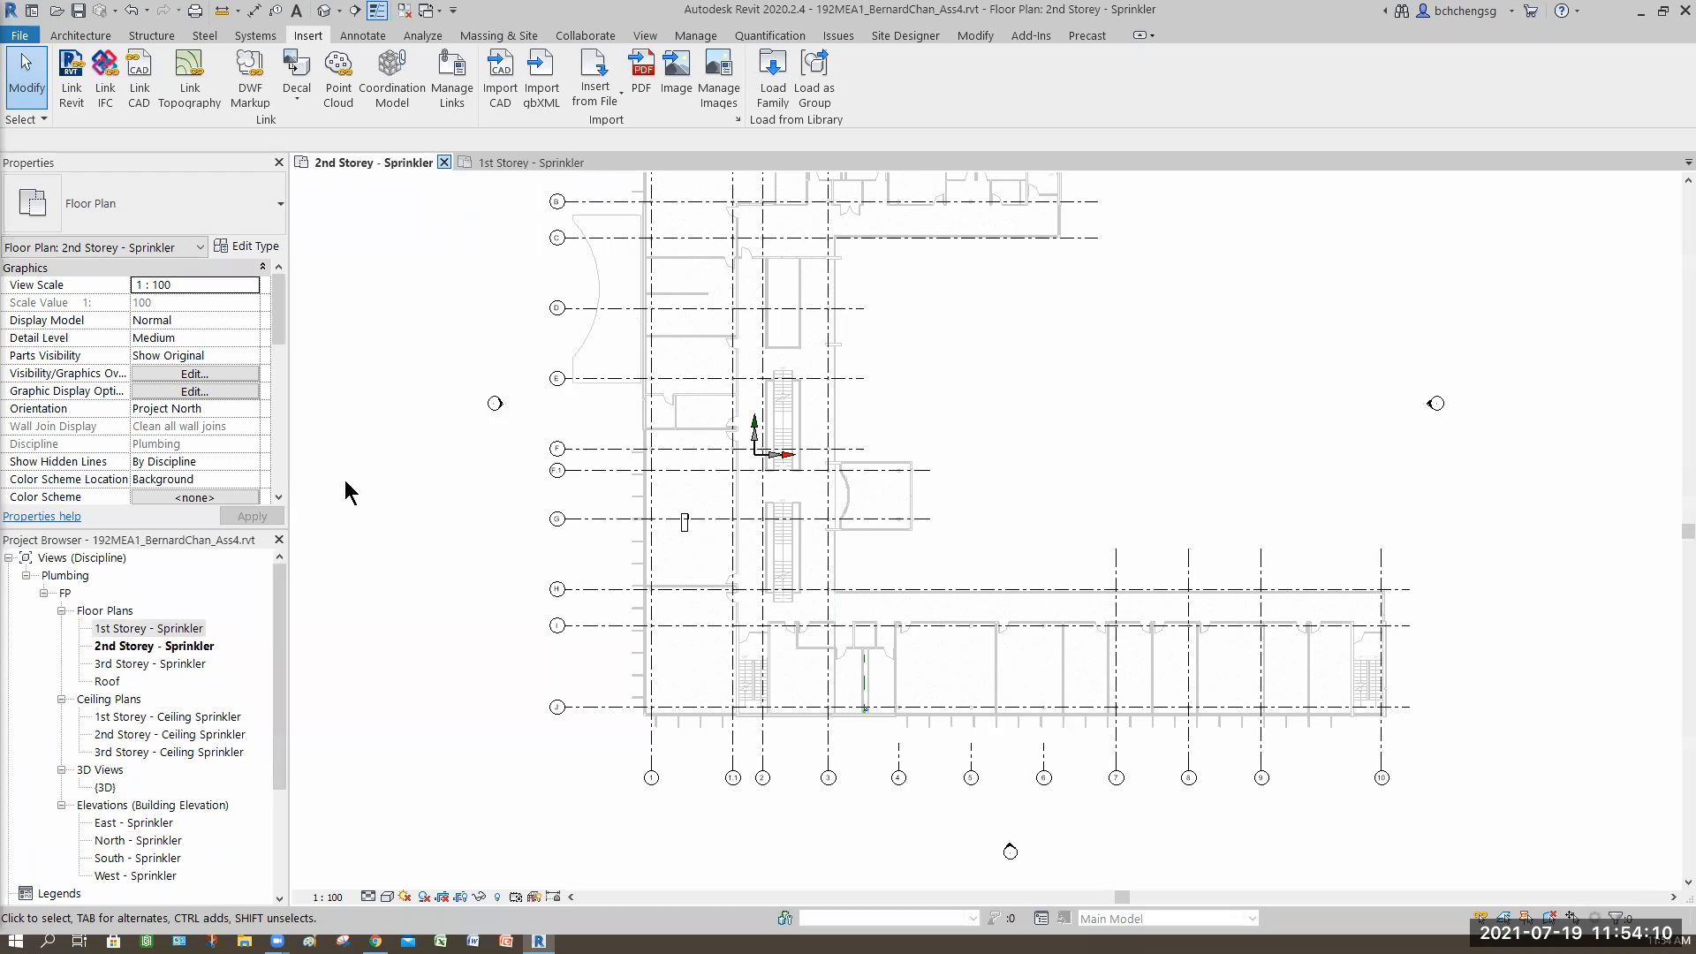
- Close the 2nd Storey - Sprinkler floor plan and open the 2nd Storey - Ceiling Sprinkler plan to view the linked services
left_click(158, 734)
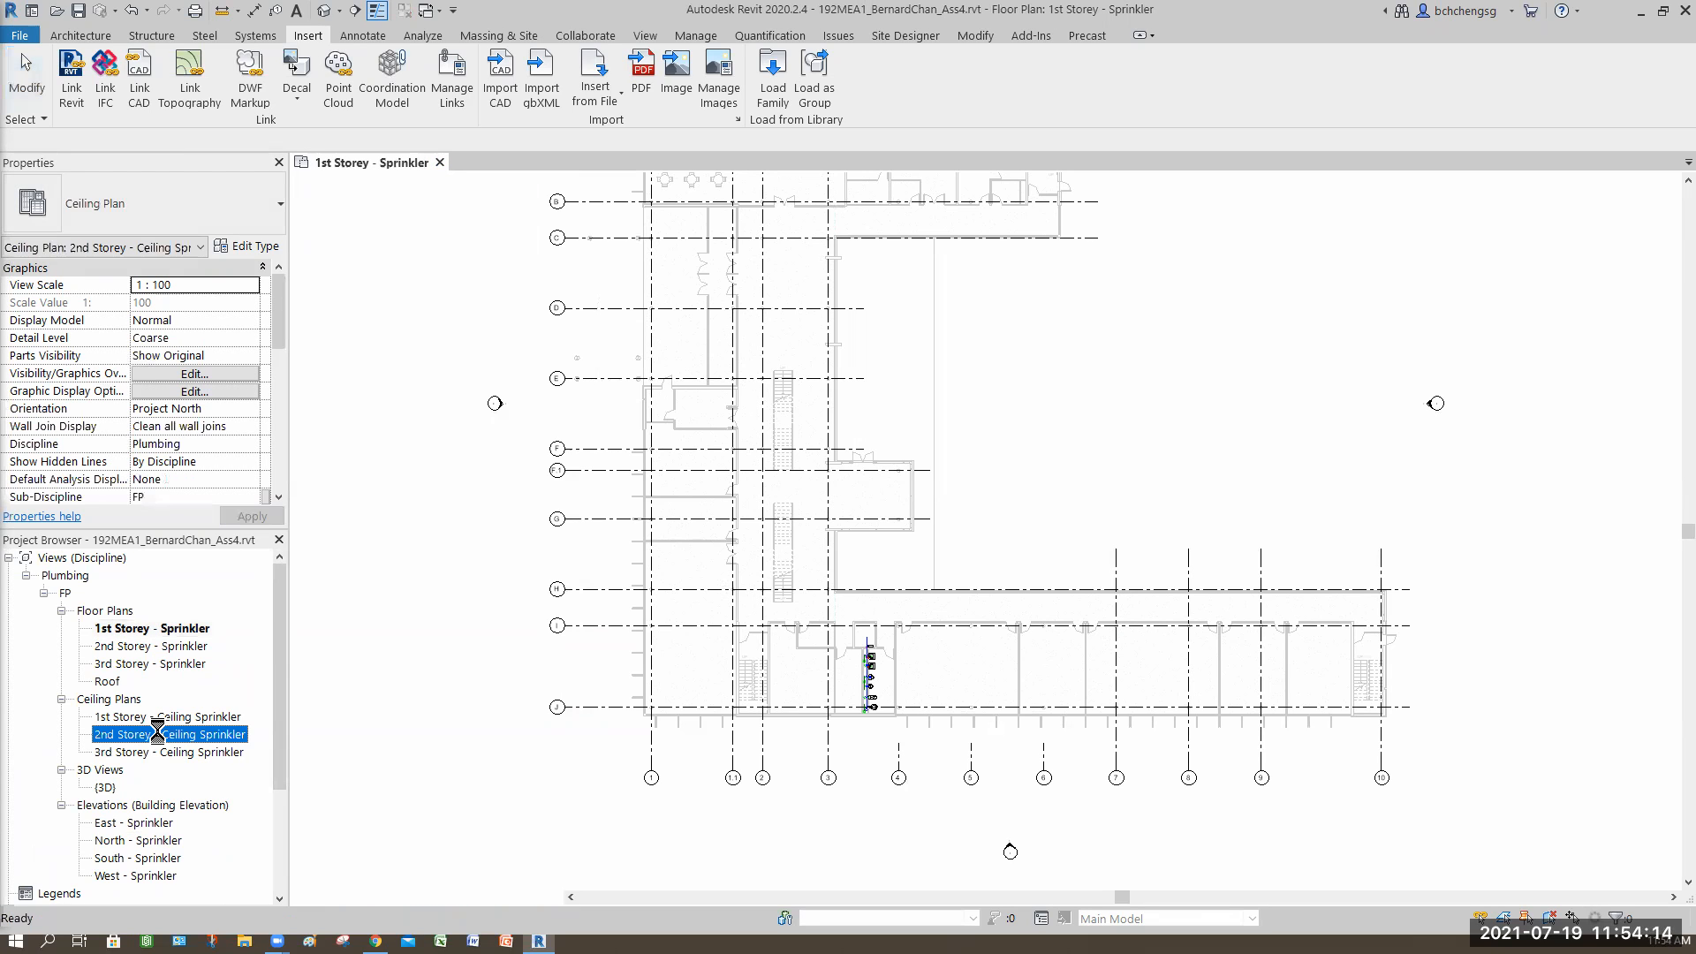
double_click(157, 733)
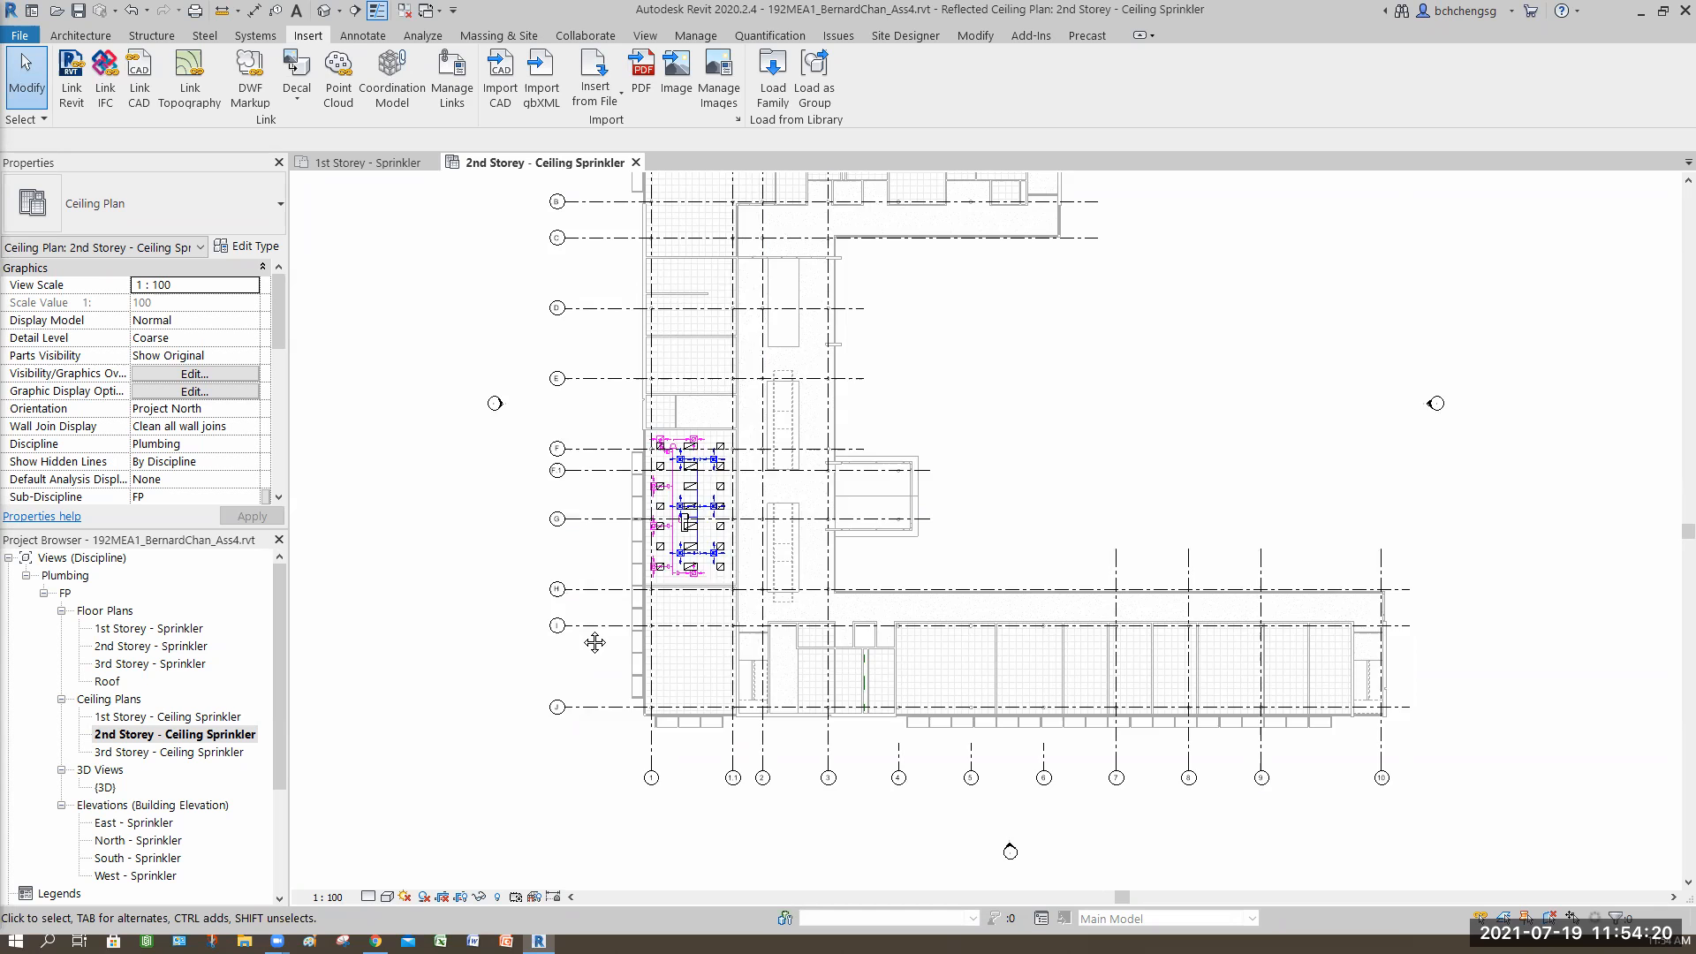
middle_click_drag(594, 642, 594, 663)
scroll(583, 631, "up", 2)
middle_click_drag(604, 558, 606, 644)
scroll(582, 631, "down", 3)
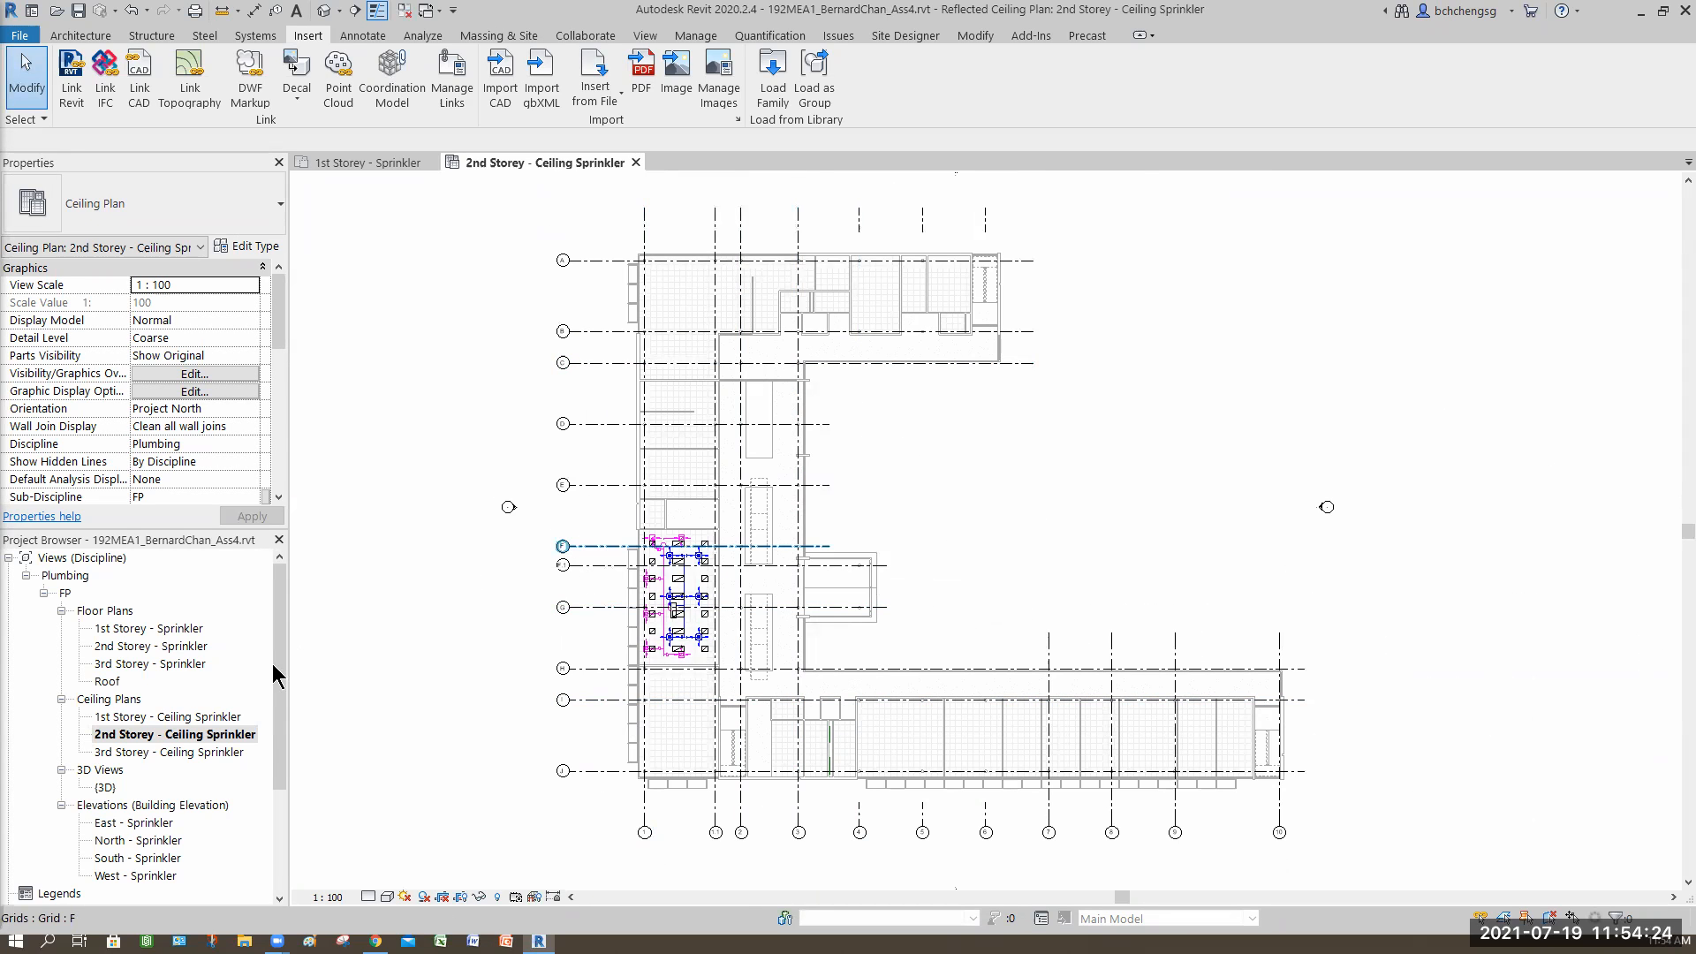
- Show the crop region in the 2nd Storey - Ceiling Sprinkler plan
scroll(276, 437, "down", 1)
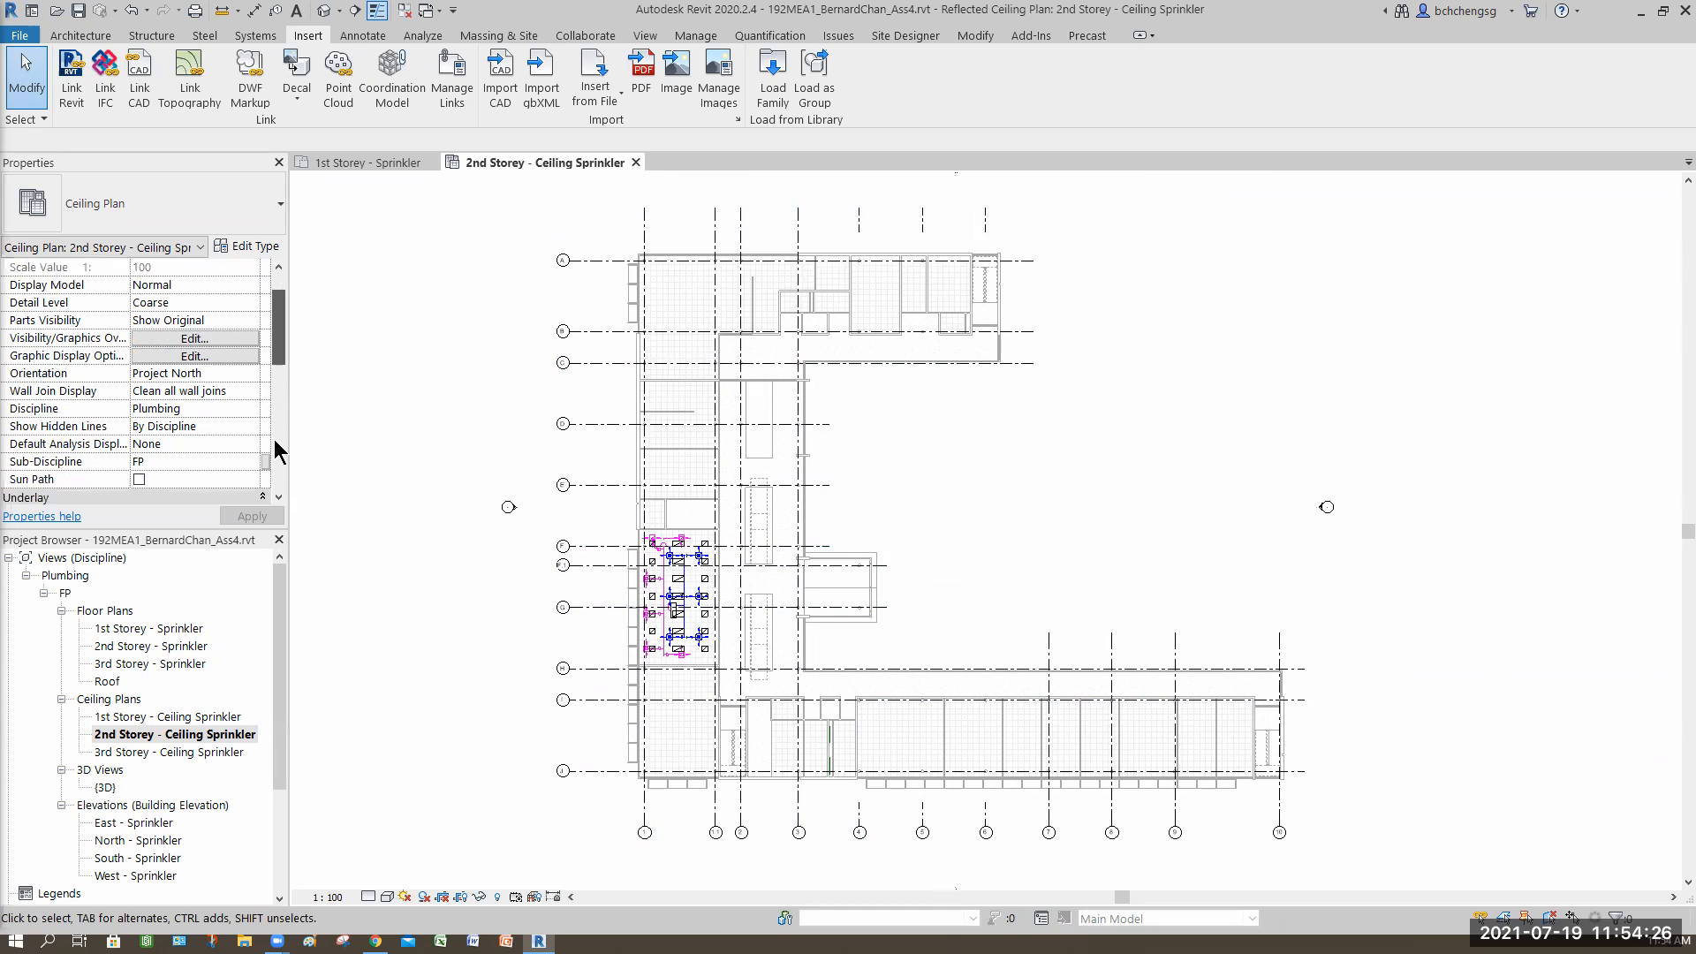
scroll(265, 450, "down", 6)
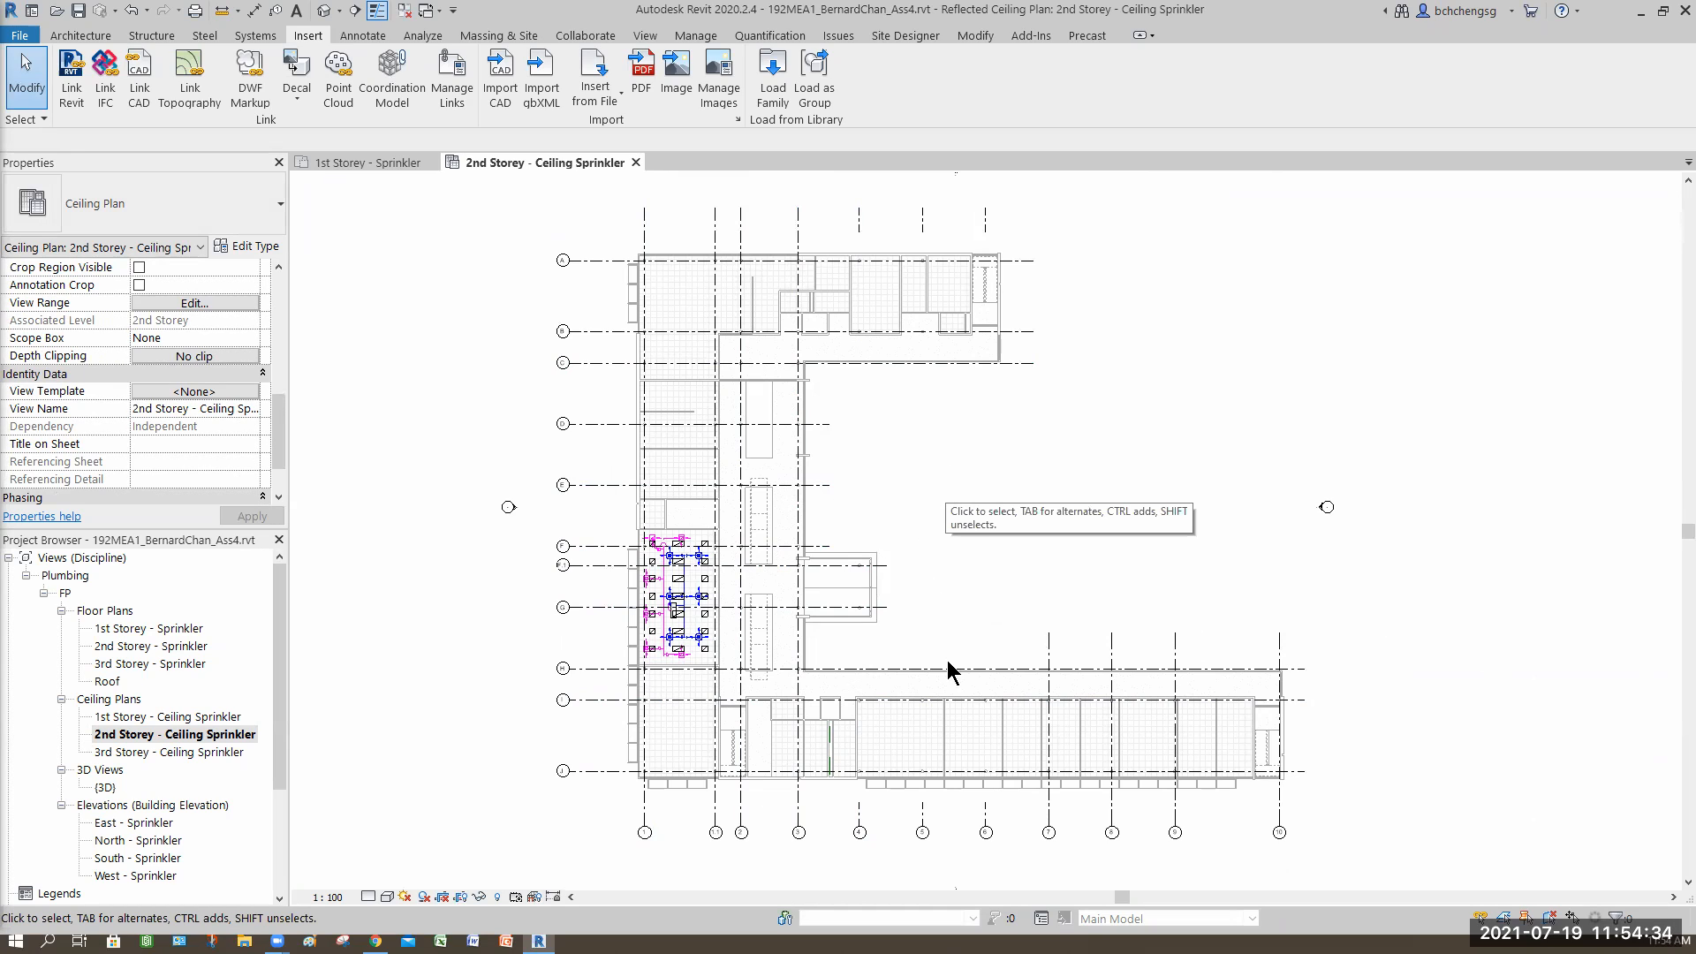
left_click(460, 897)
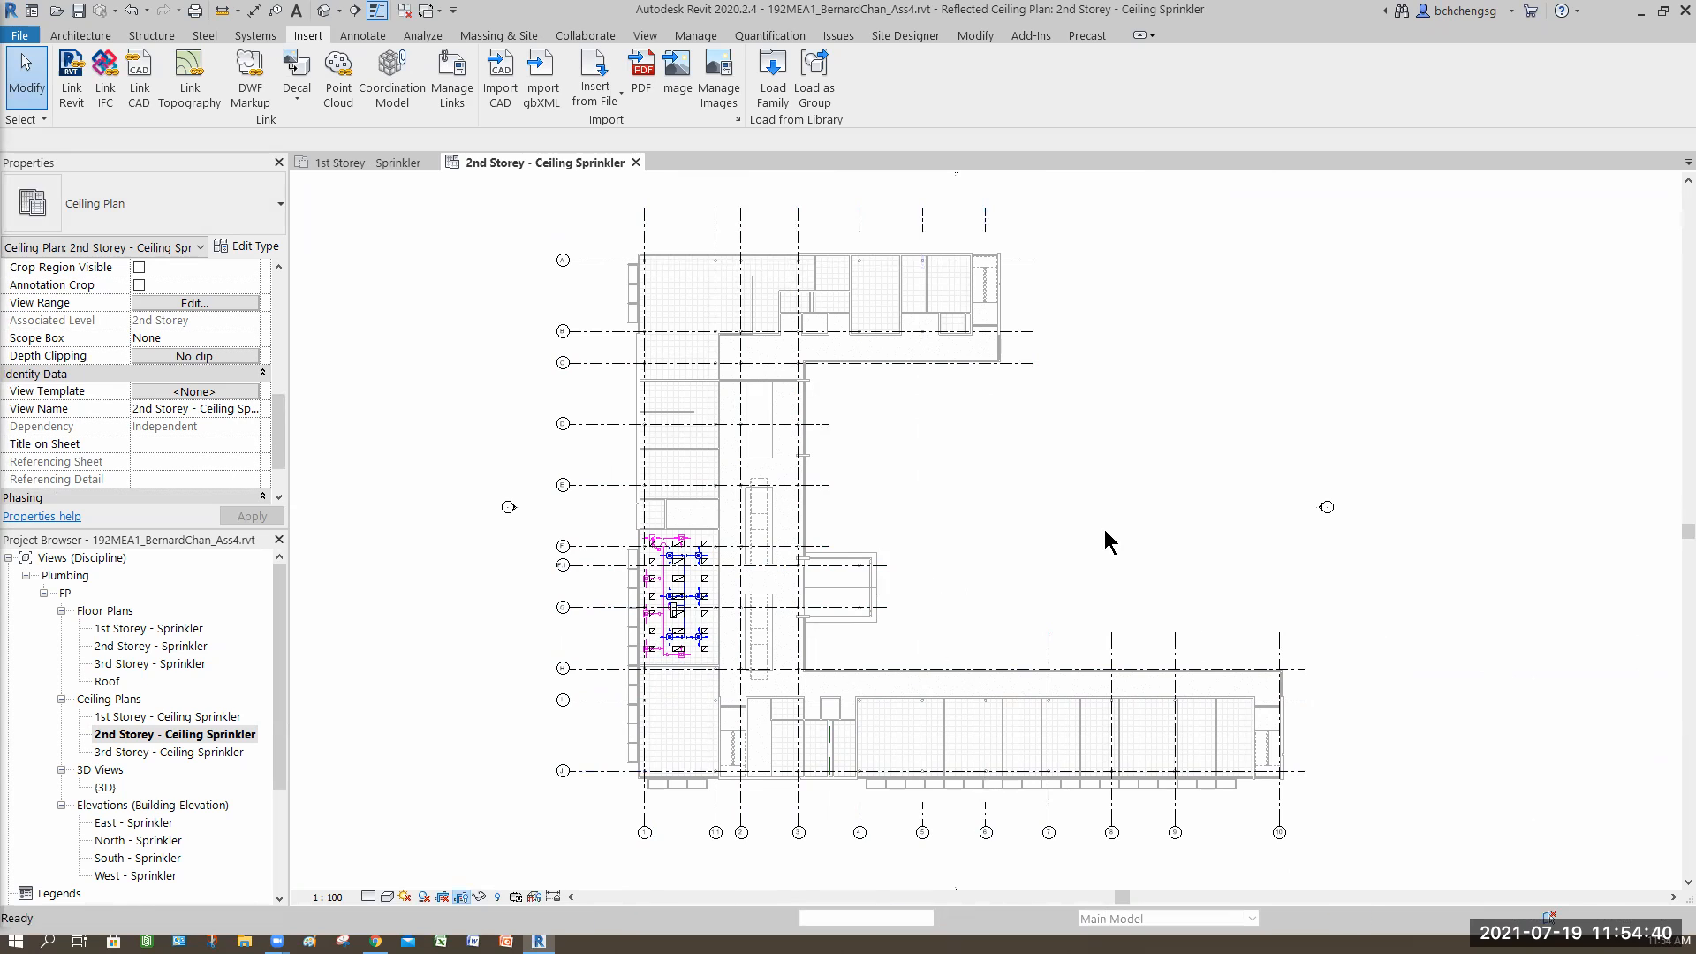
- Shrink the crop region on all four sides to span grids 1 to 3, from just above grid C to just below grid I
scroll(1106, 558, "down", 5)
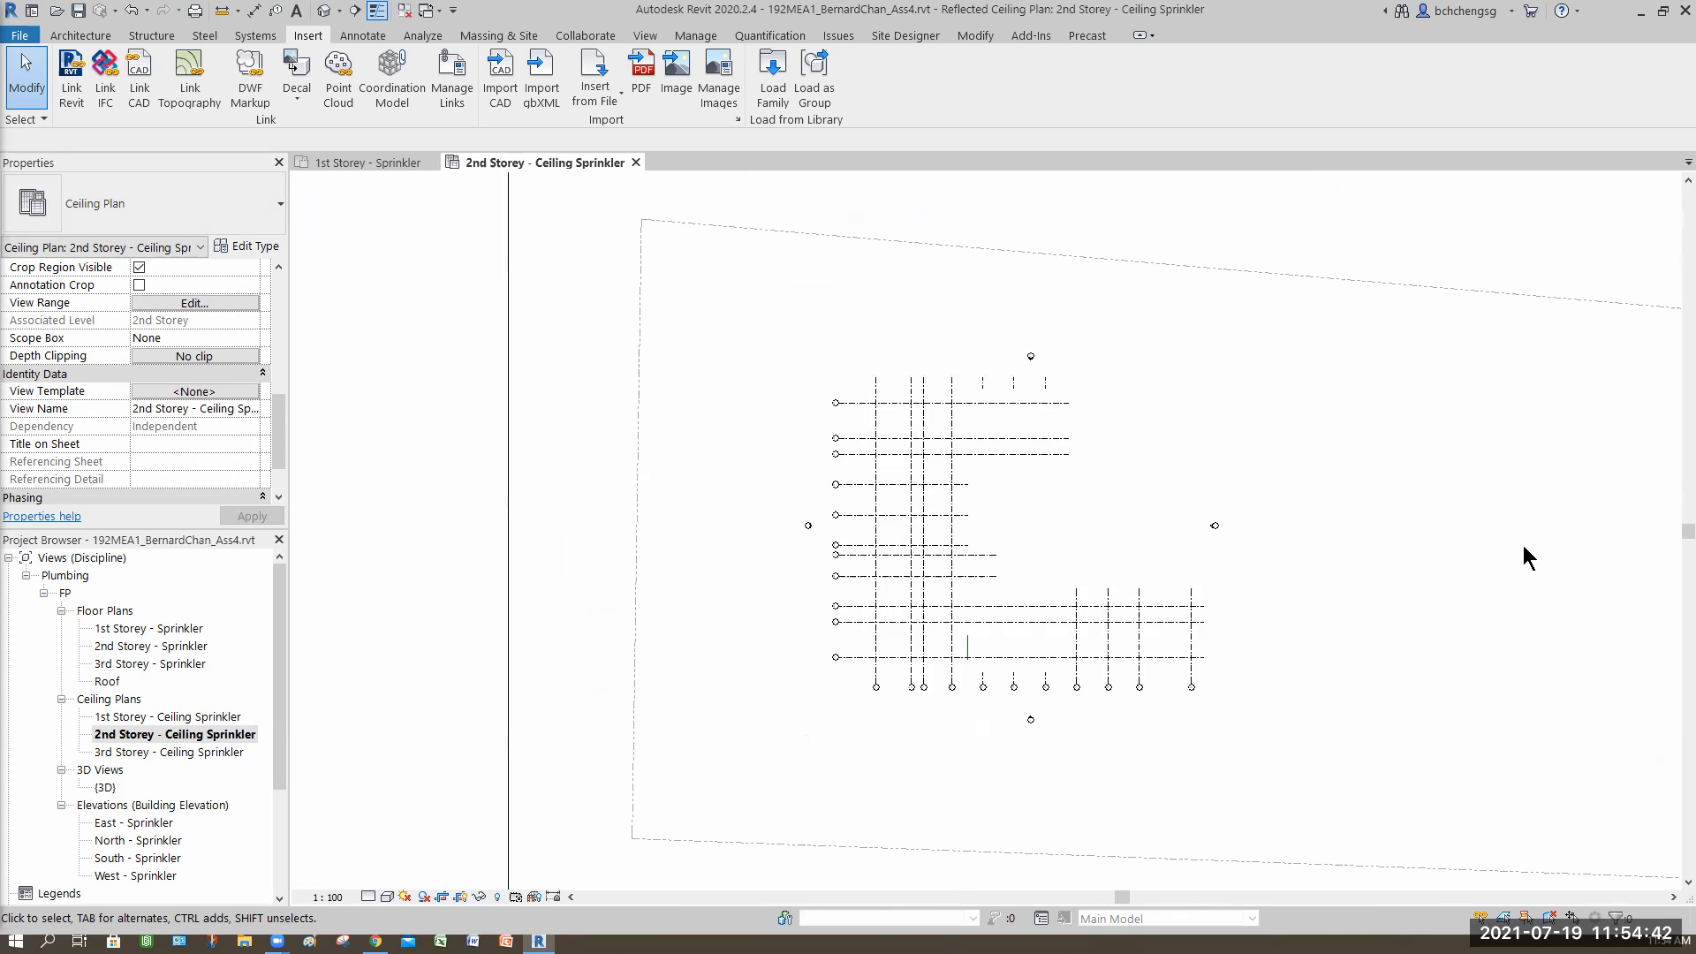
left_click(1549, 557)
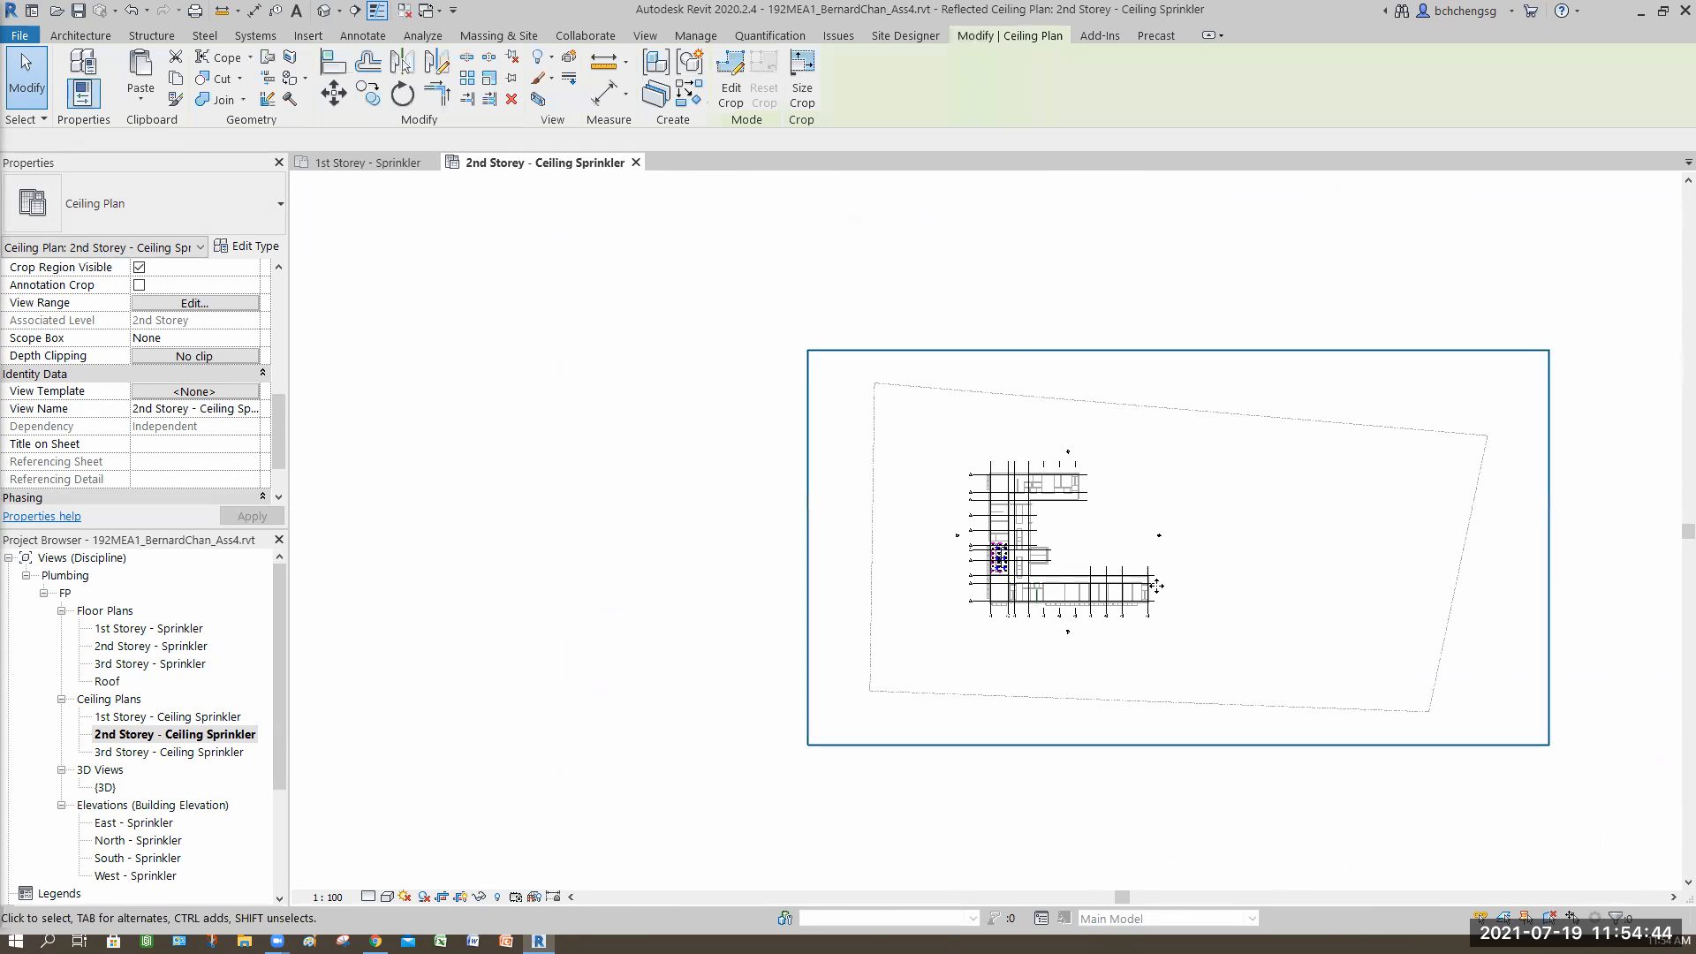
left_click_drag(856, 596, 980, 550)
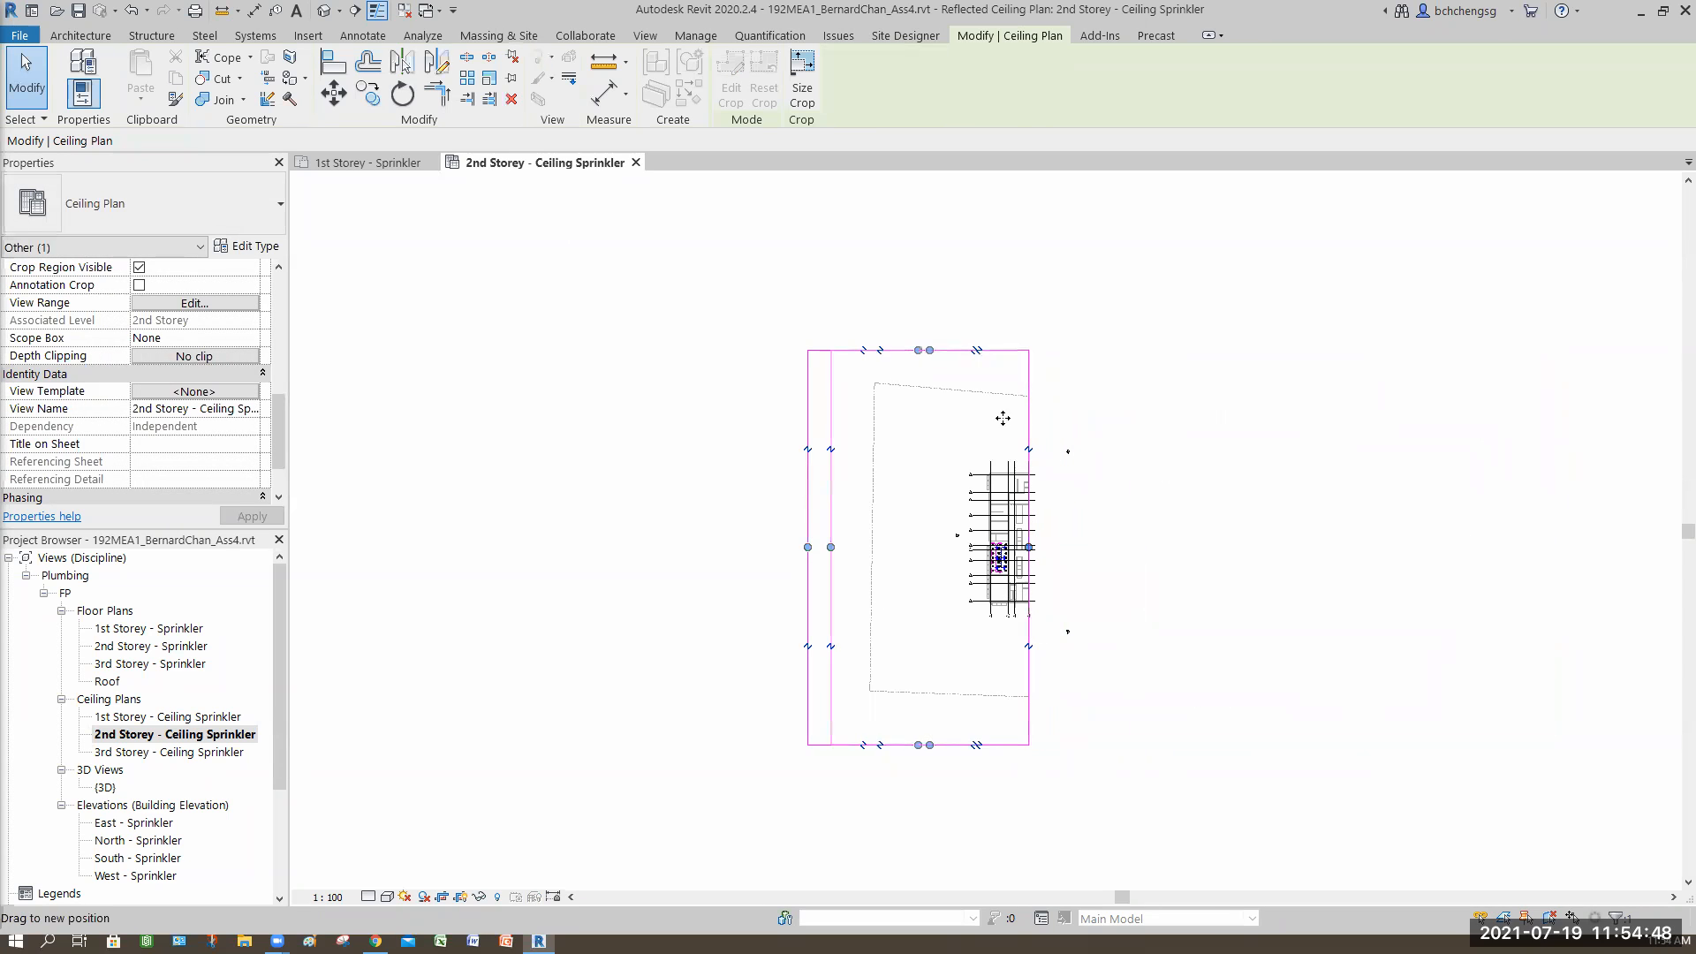
left_click_drag(1005, 351, 999, 466)
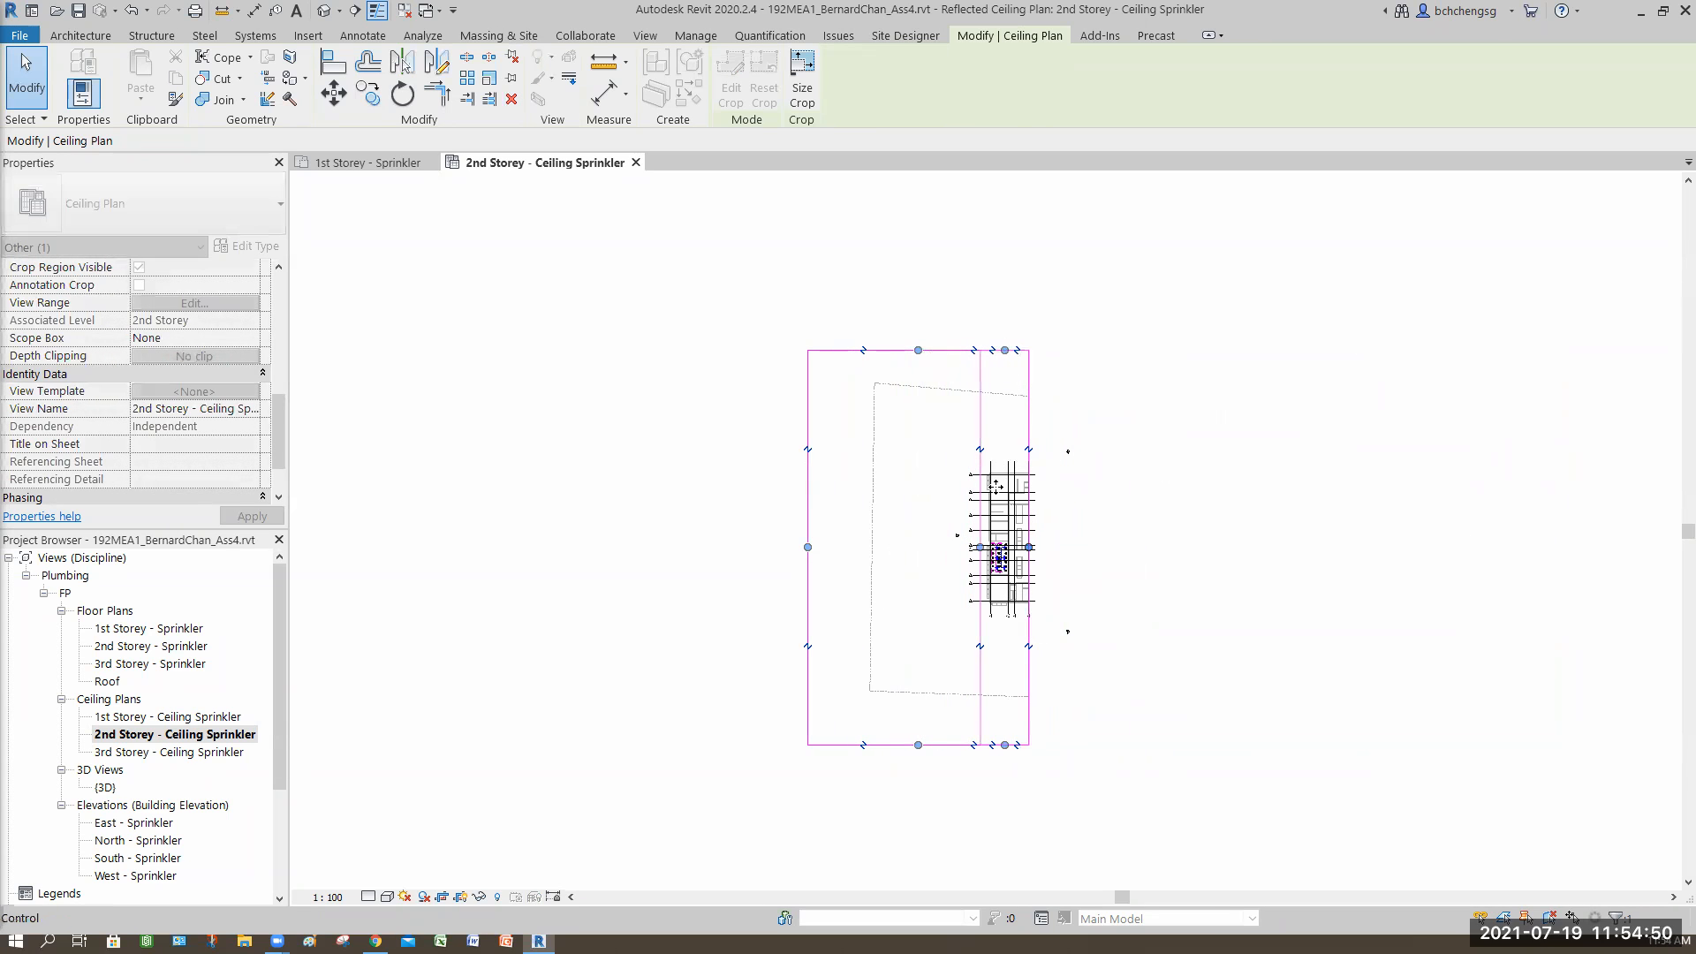
left_click_drag(1002, 745, 1024, 557)
scroll(1052, 579, "up", 8)
scroll(1112, 497, "up", 3)
middle_click_drag(808, 880, 830, 802)
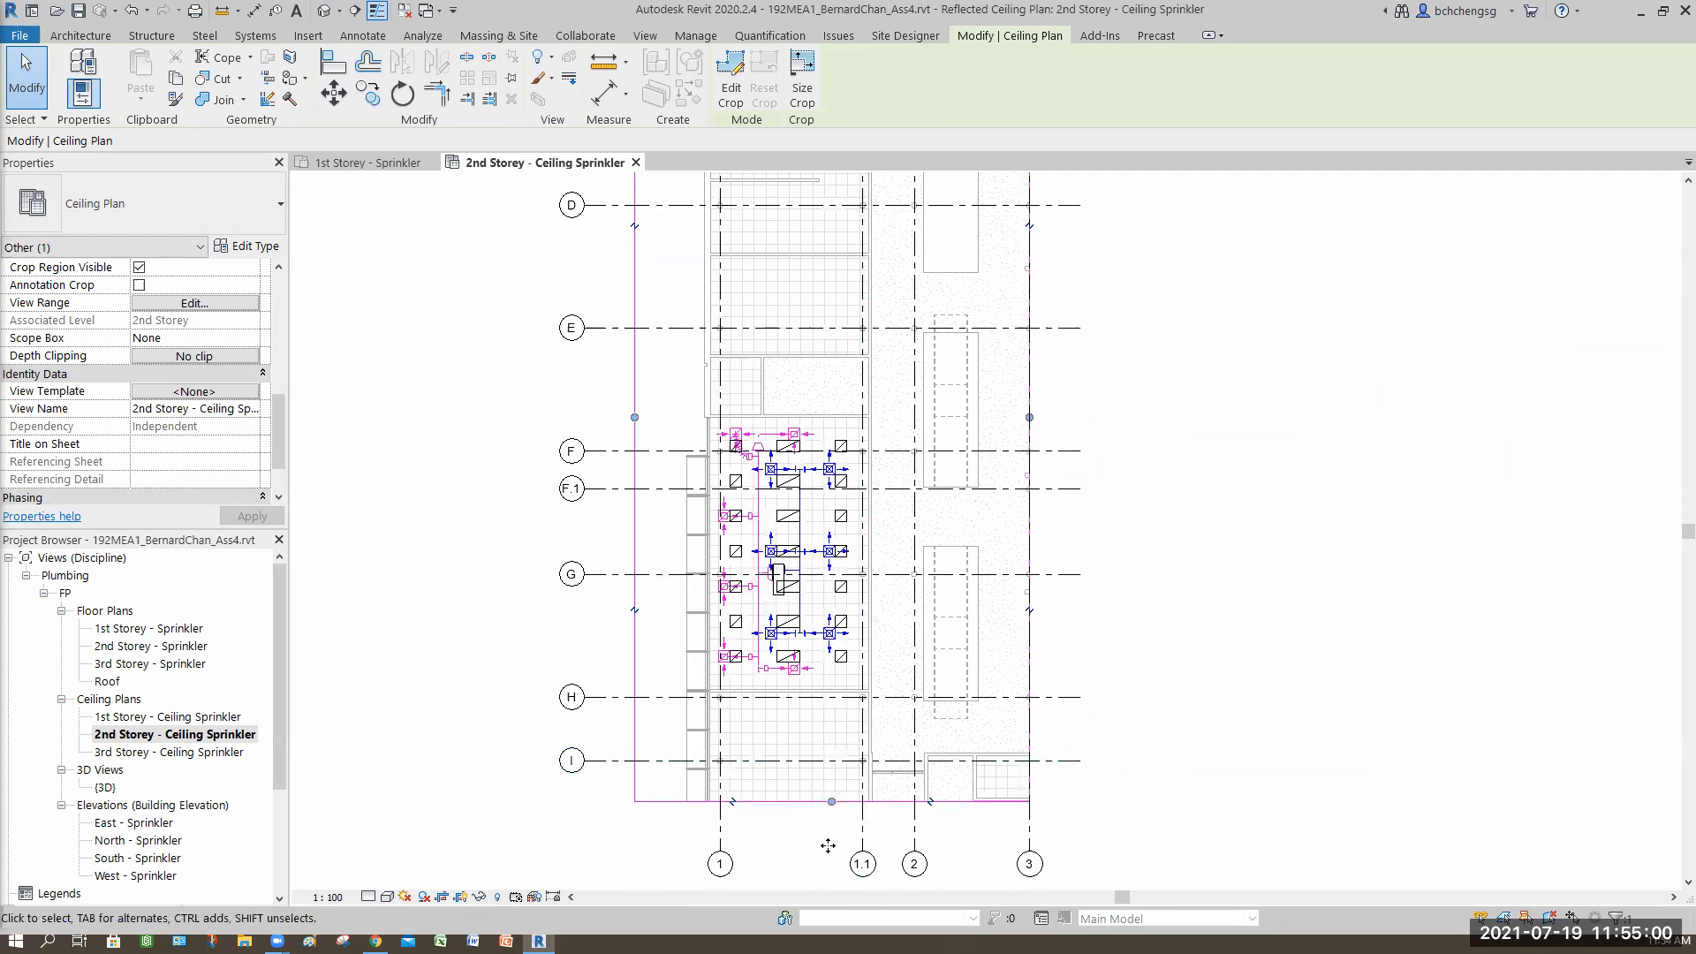
- Extend the crop region's lower edge past grid J and pull its upper edge down between grids C and D
scroll(1174, 689, "down", 1)
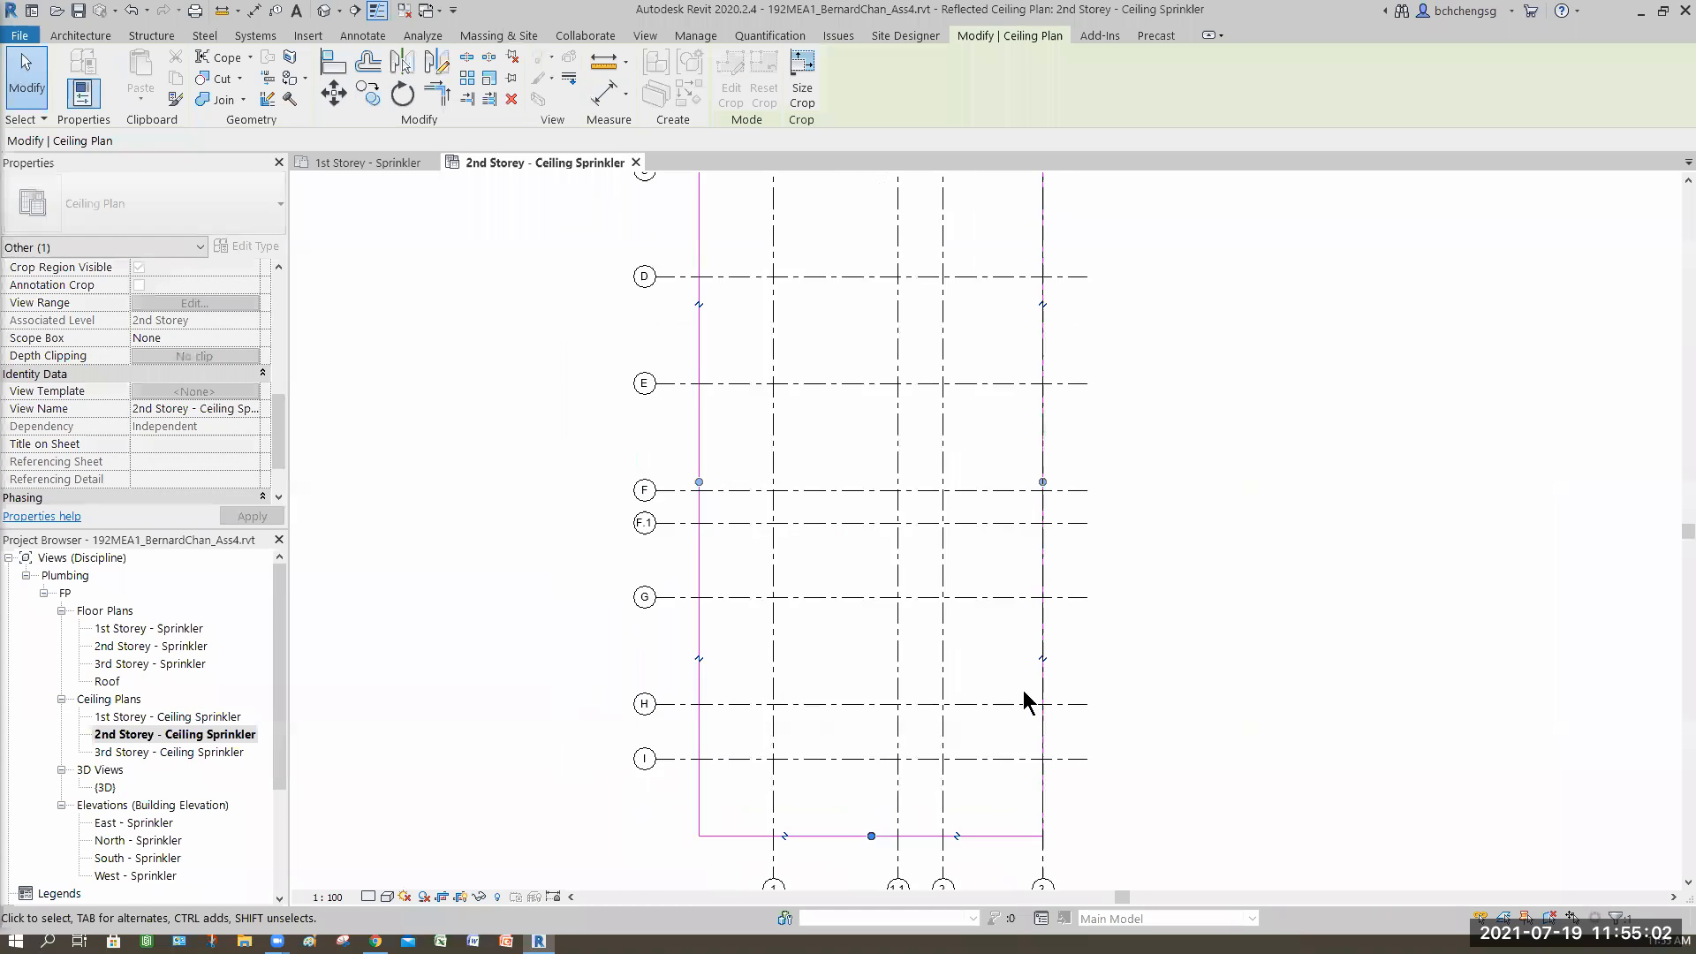
scroll(1023, 691, "down", 1)
middle_click_drag(870, 770, 904, 669)
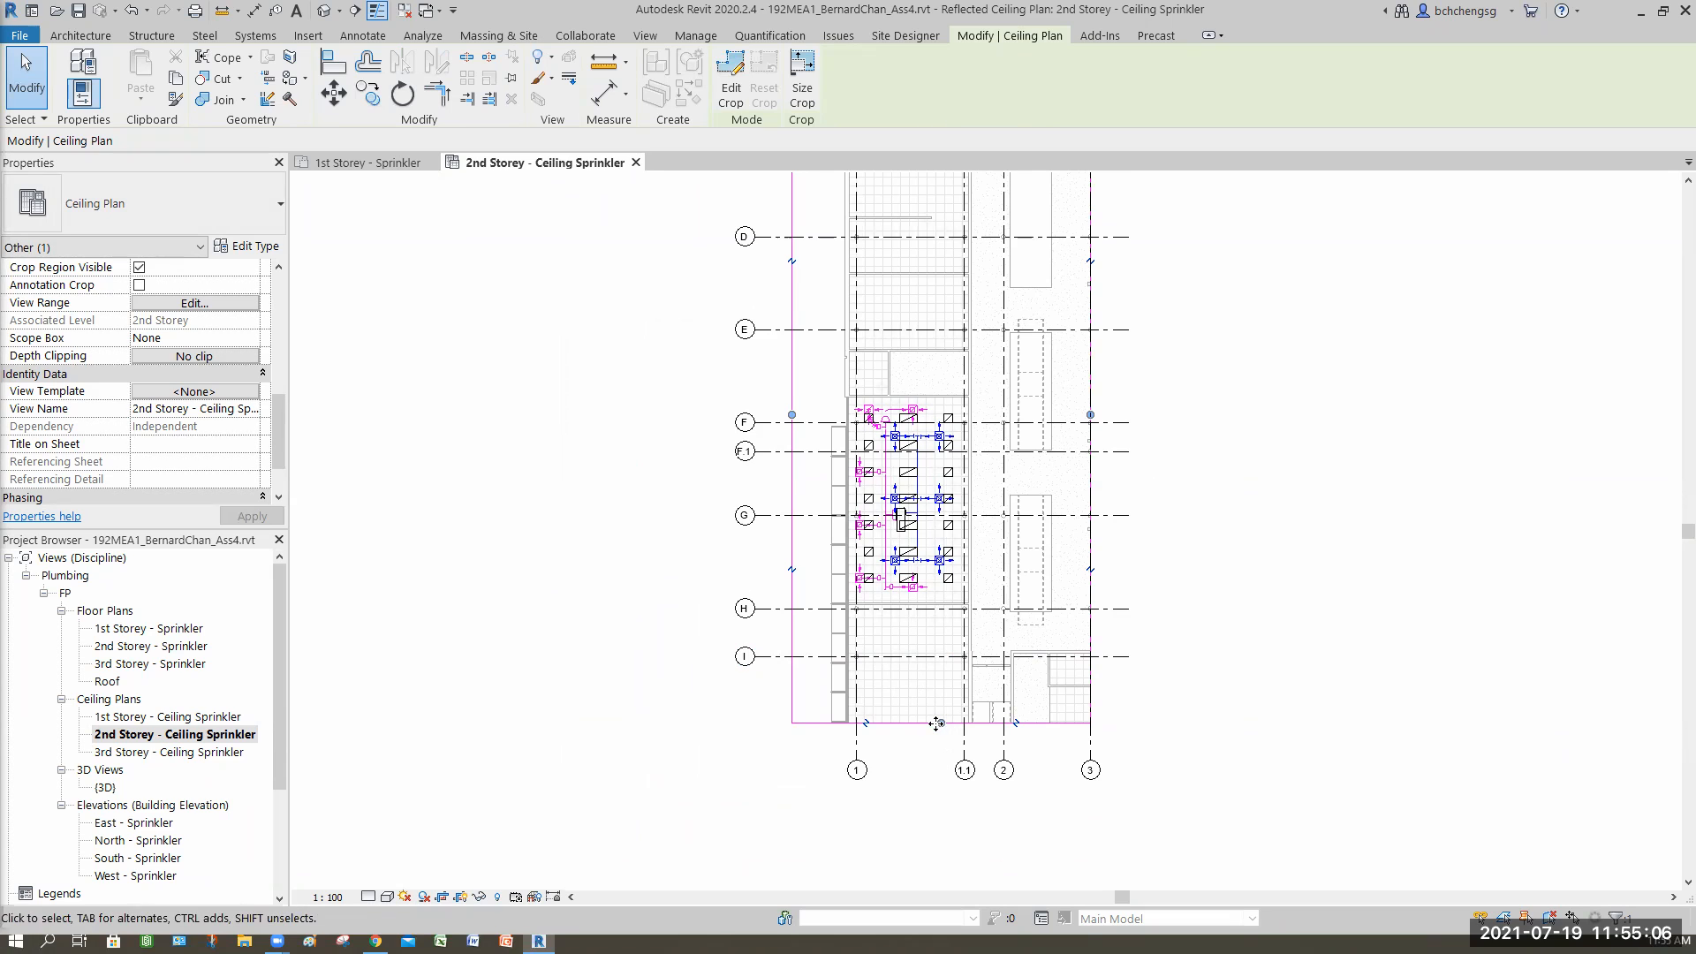
left_click_drag(940, 722, 928, 825)
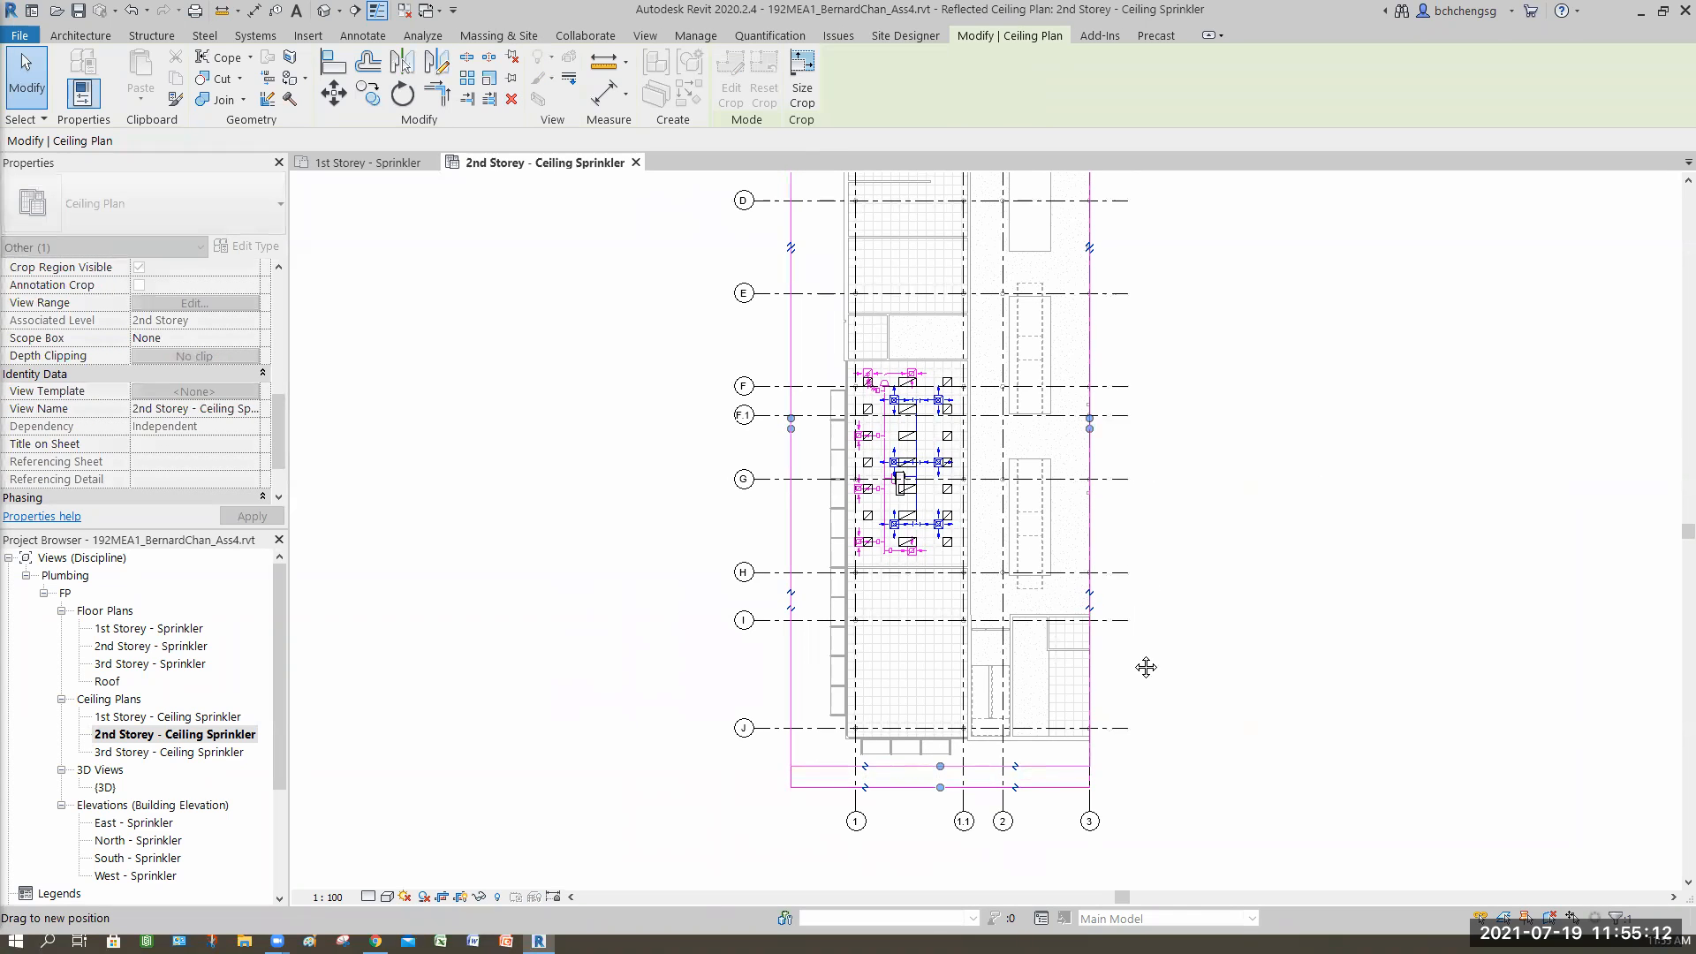
scroll(1143, 574, "down", 1)
middle_click_drag(1004, 249, 998, 386)
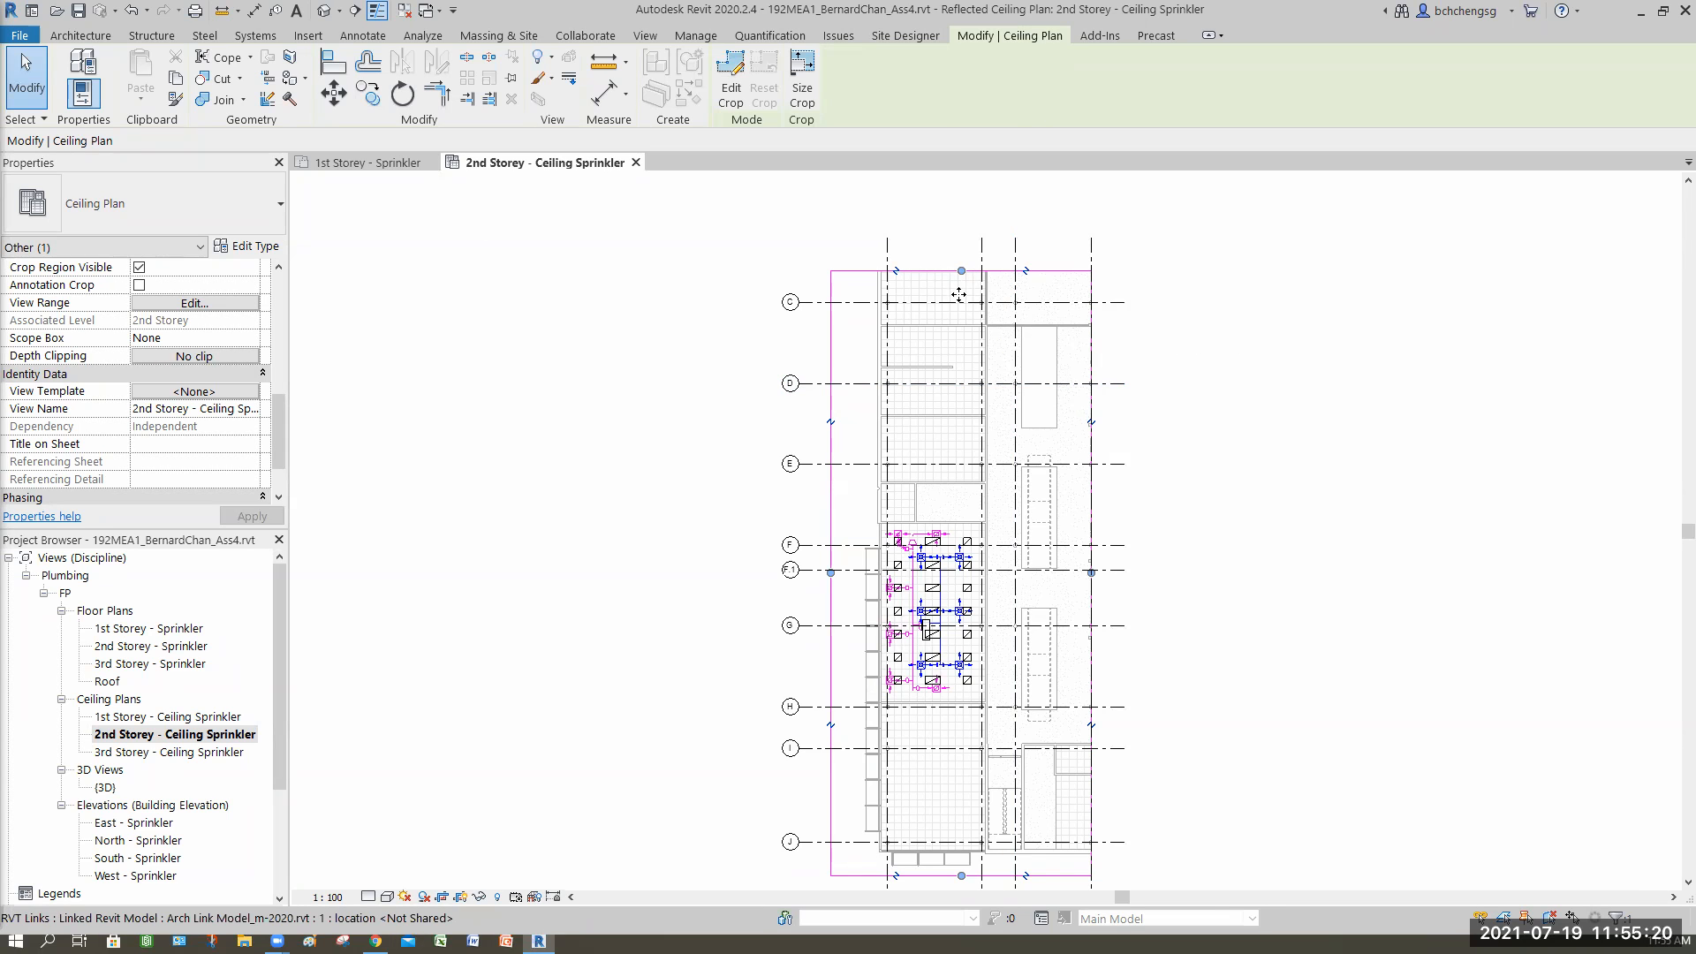
left_click_drag(961, 271, 1067, 654)
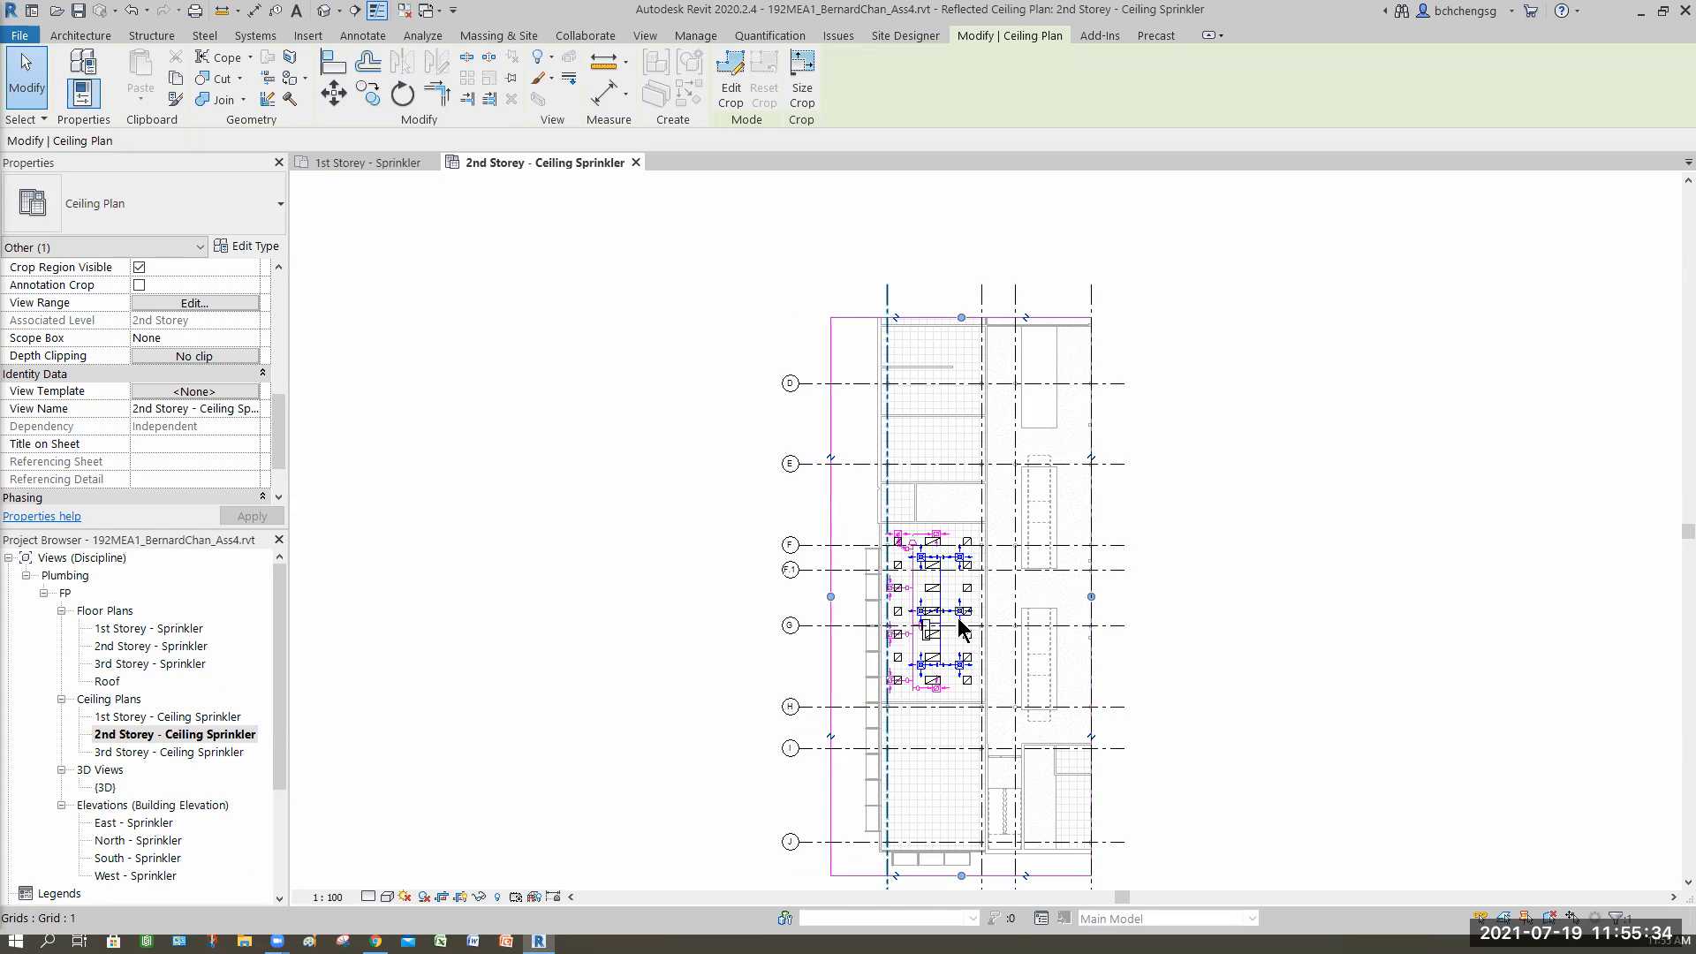
scroll(960, 618, "up", 2)
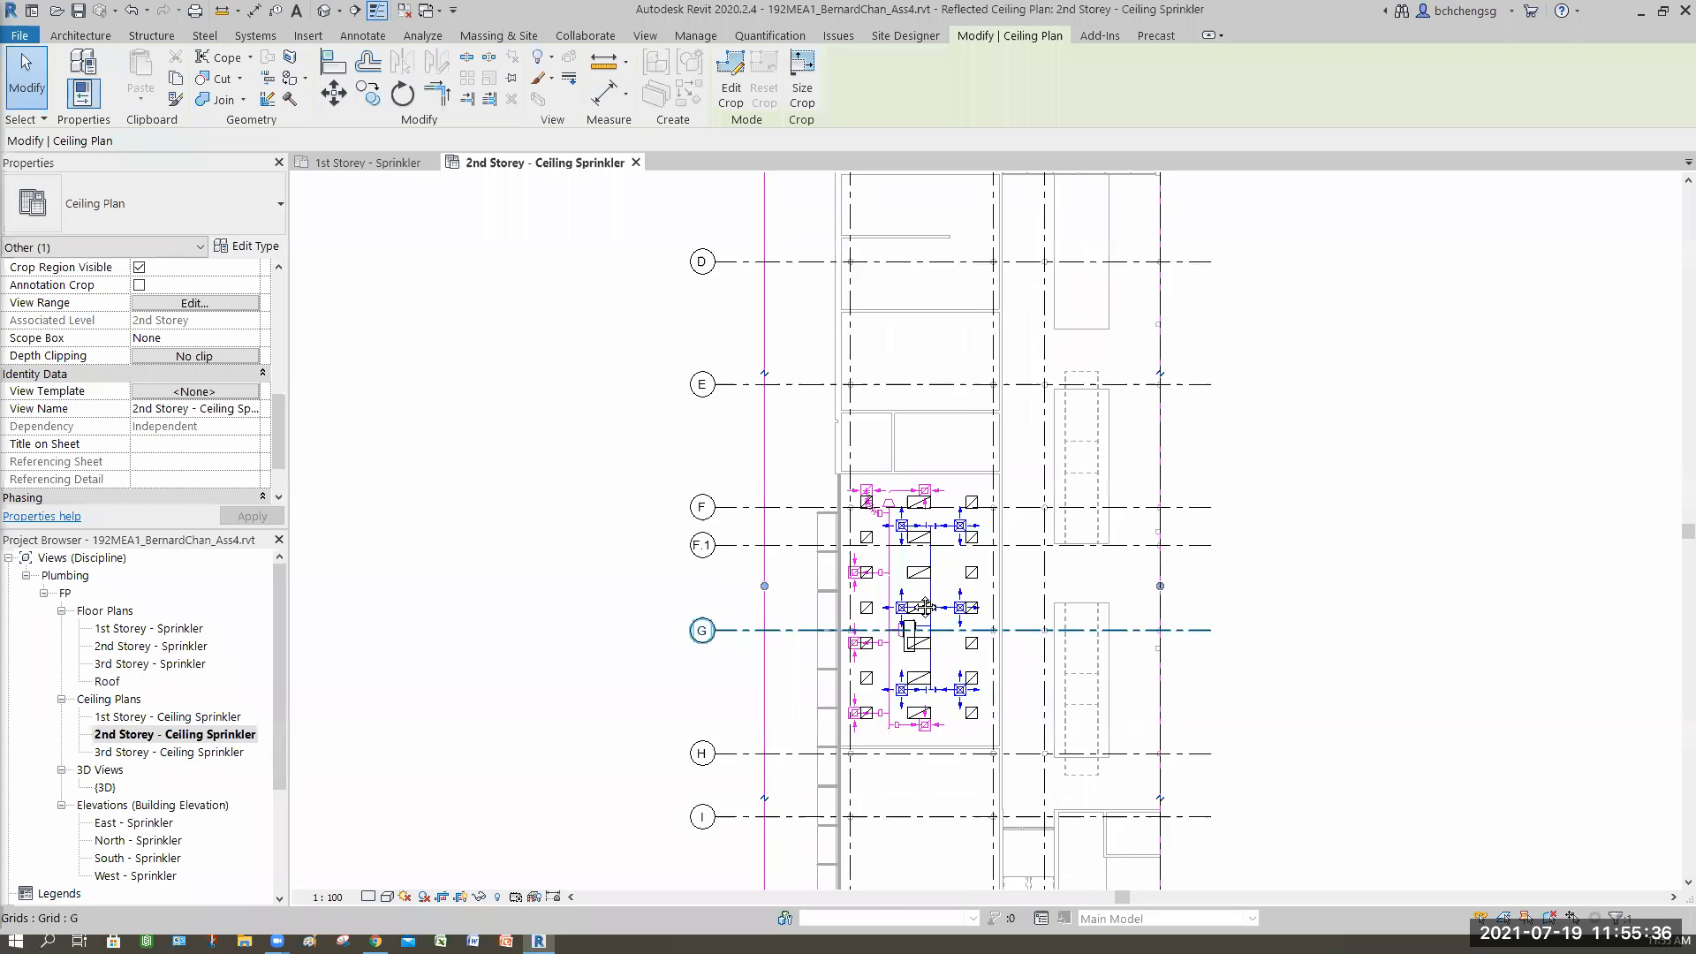
scroll(925, 607, "up", 1)
middle_click_drag(931, 653, 859, 598)
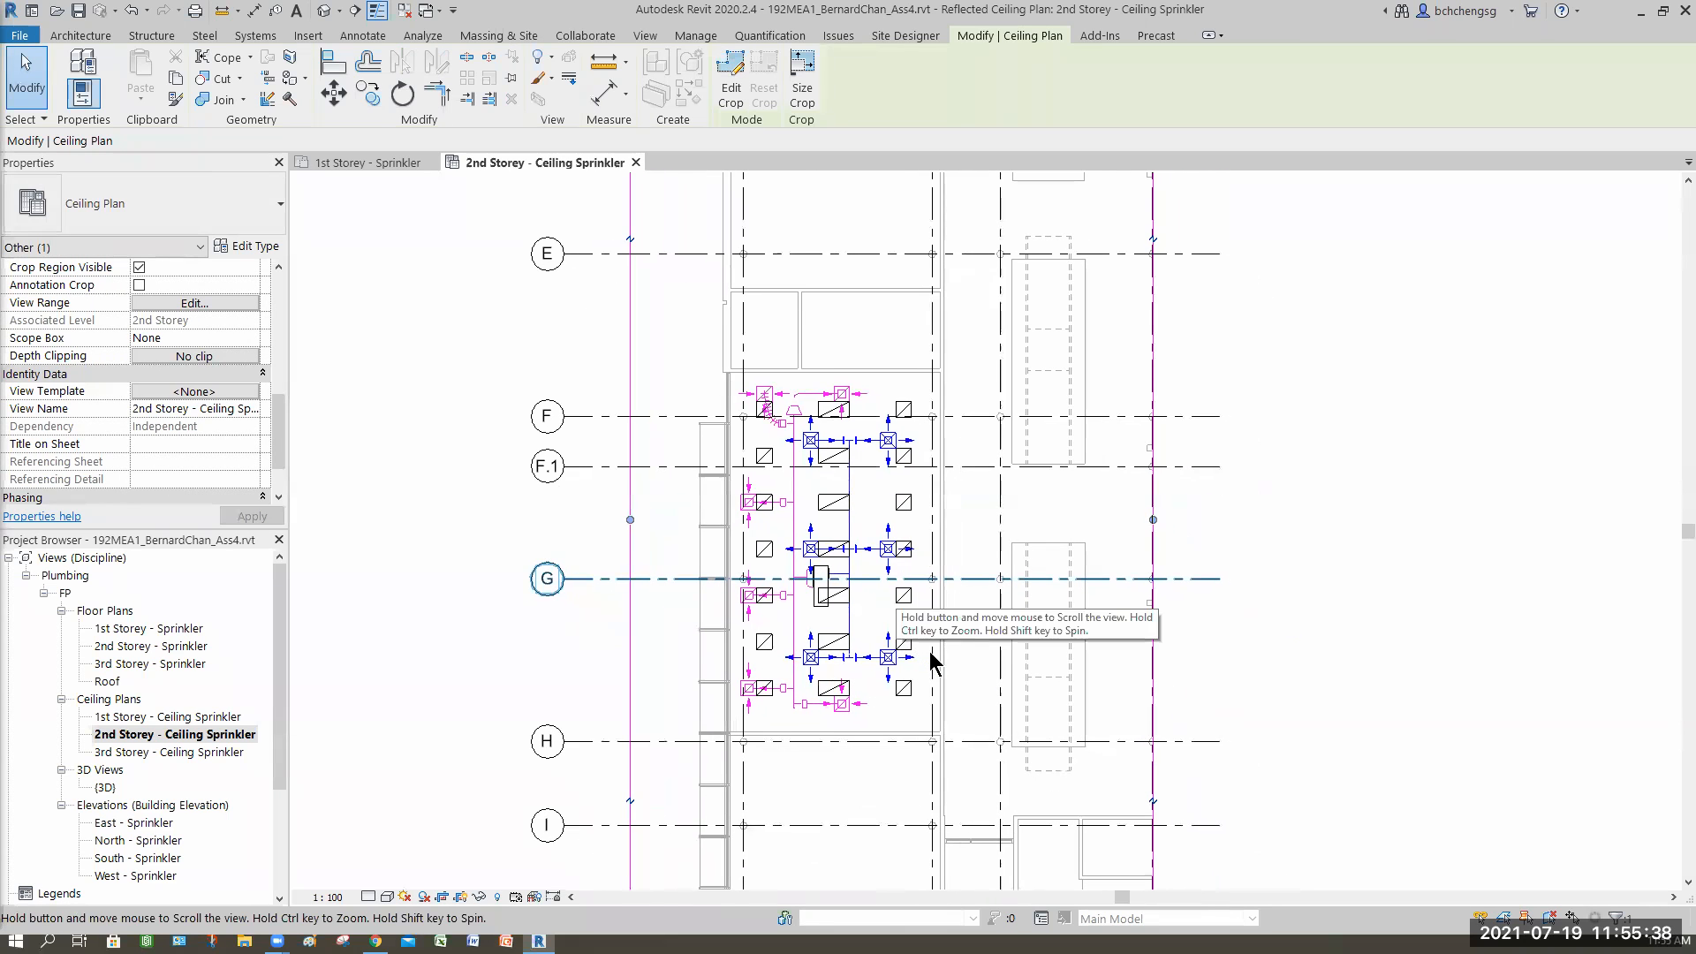
left_click(425, 576)
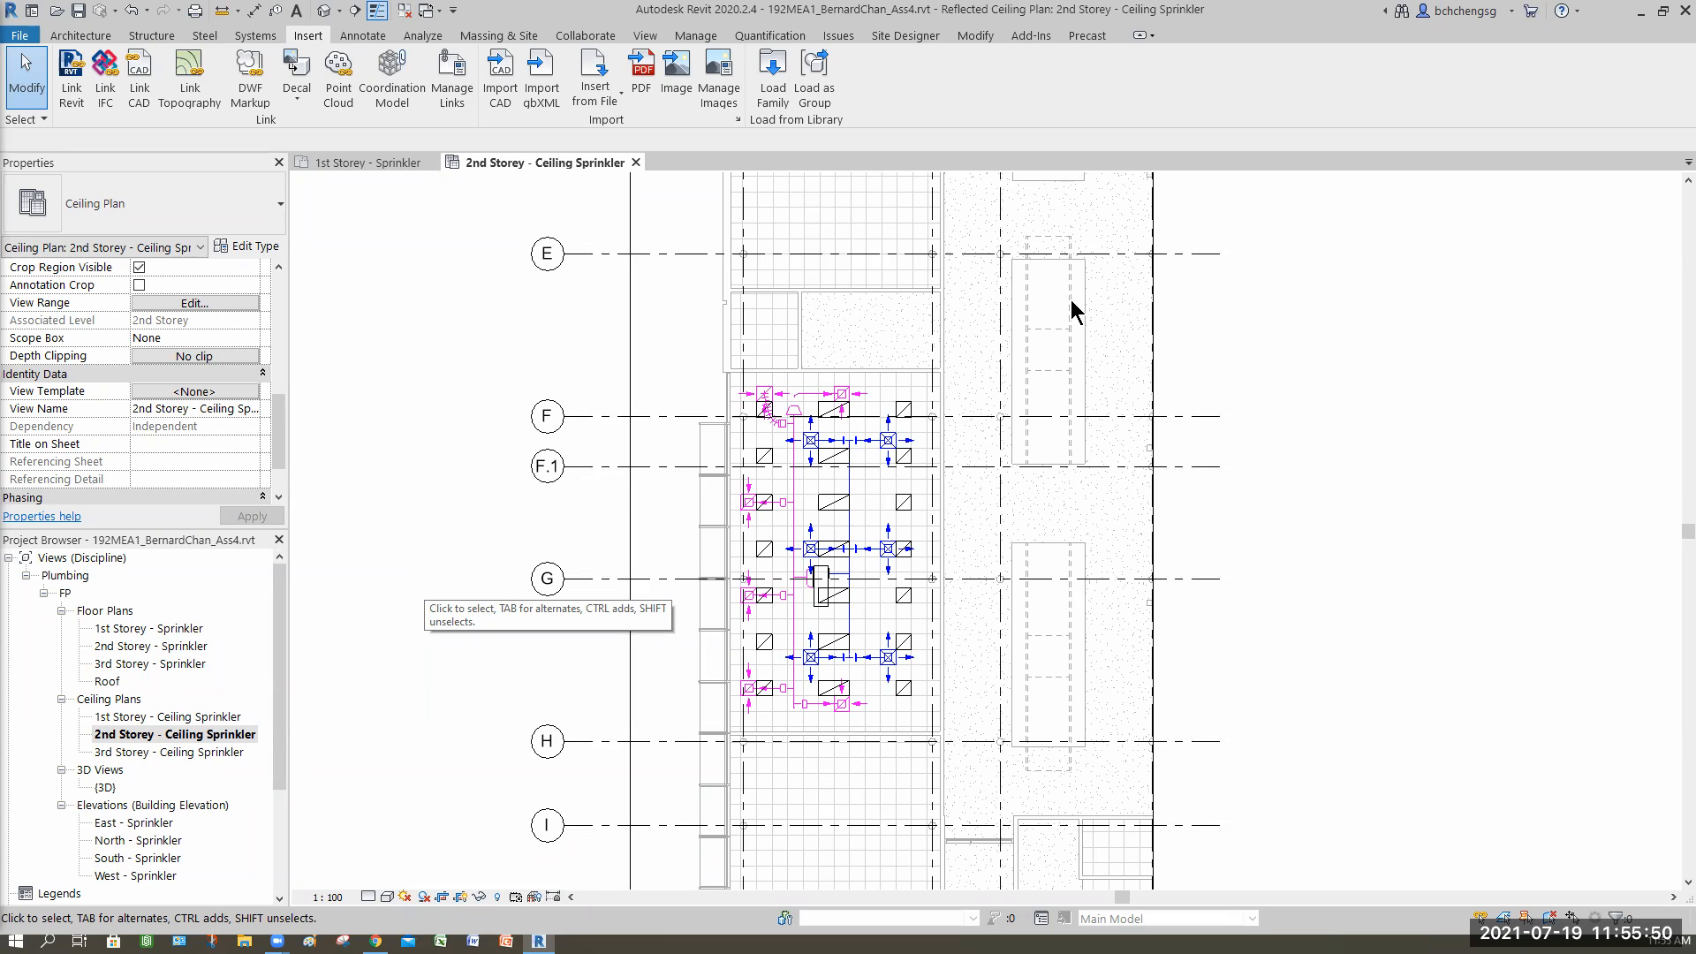
- Hide the Grids annotation category in the ceiling plan's visibility overrides, keeping the lit and ducted room in view beside the dialog
key("v")
key("v")
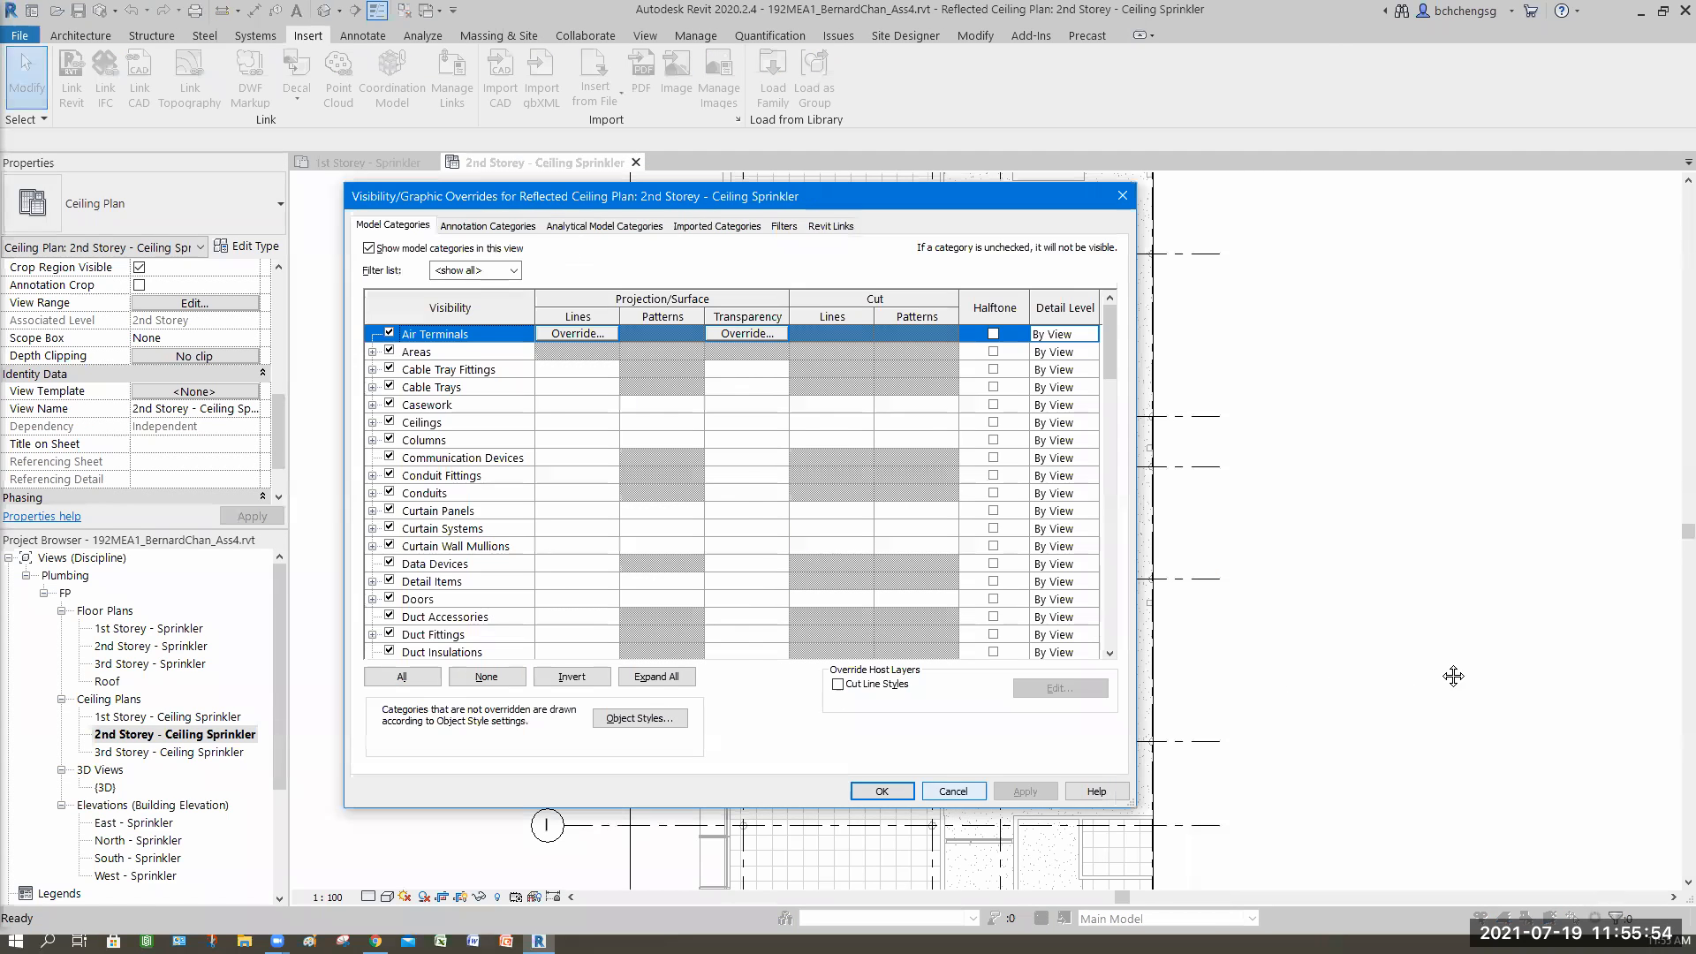
key("Escape")
middle_click_drag(1656, 683, 516, 707)
key("v")
key("v")
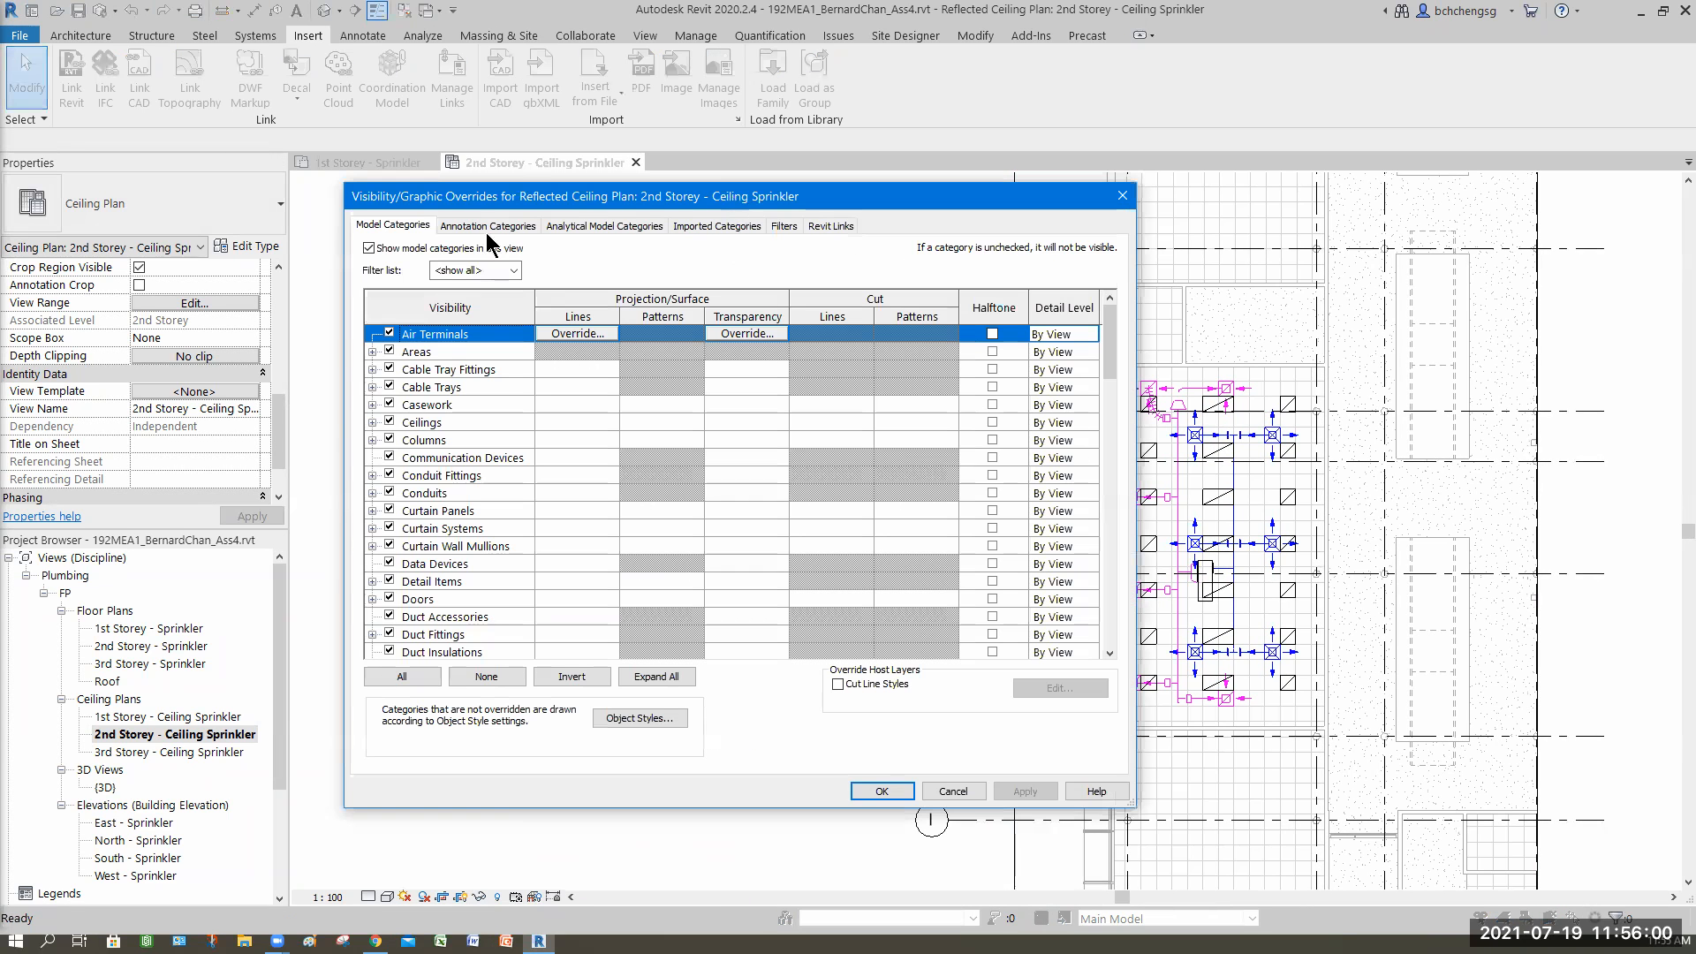
left_click_drag(731, 195, 506, 174)
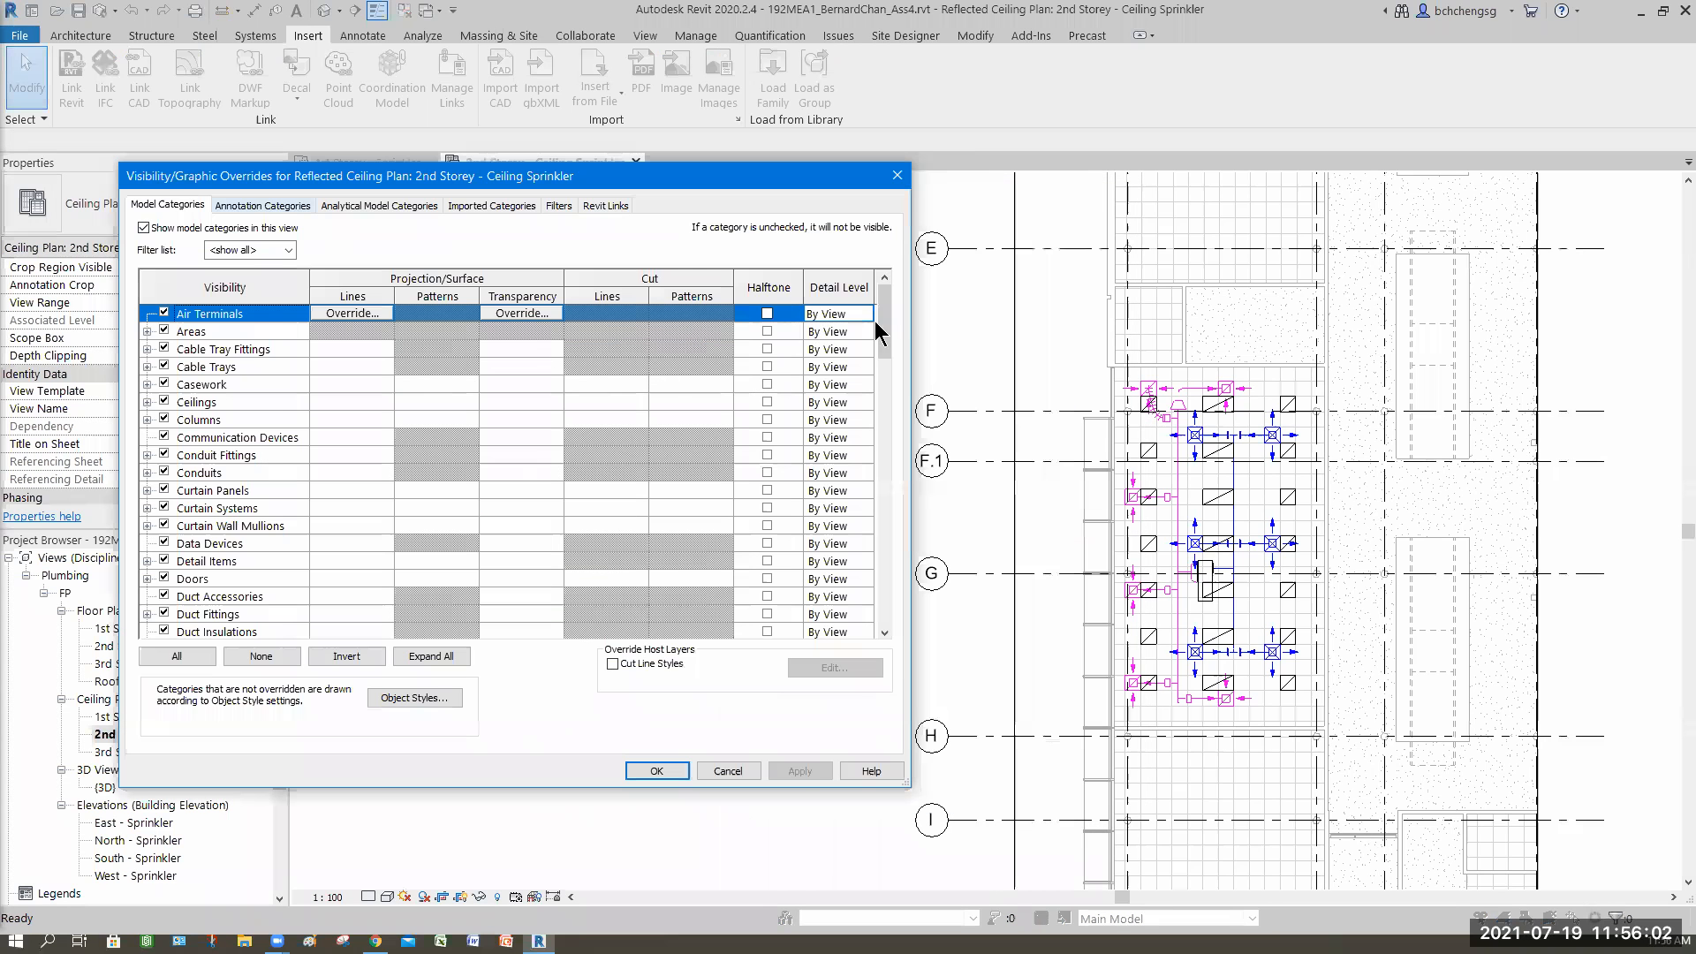
key("ctrl+Tab")
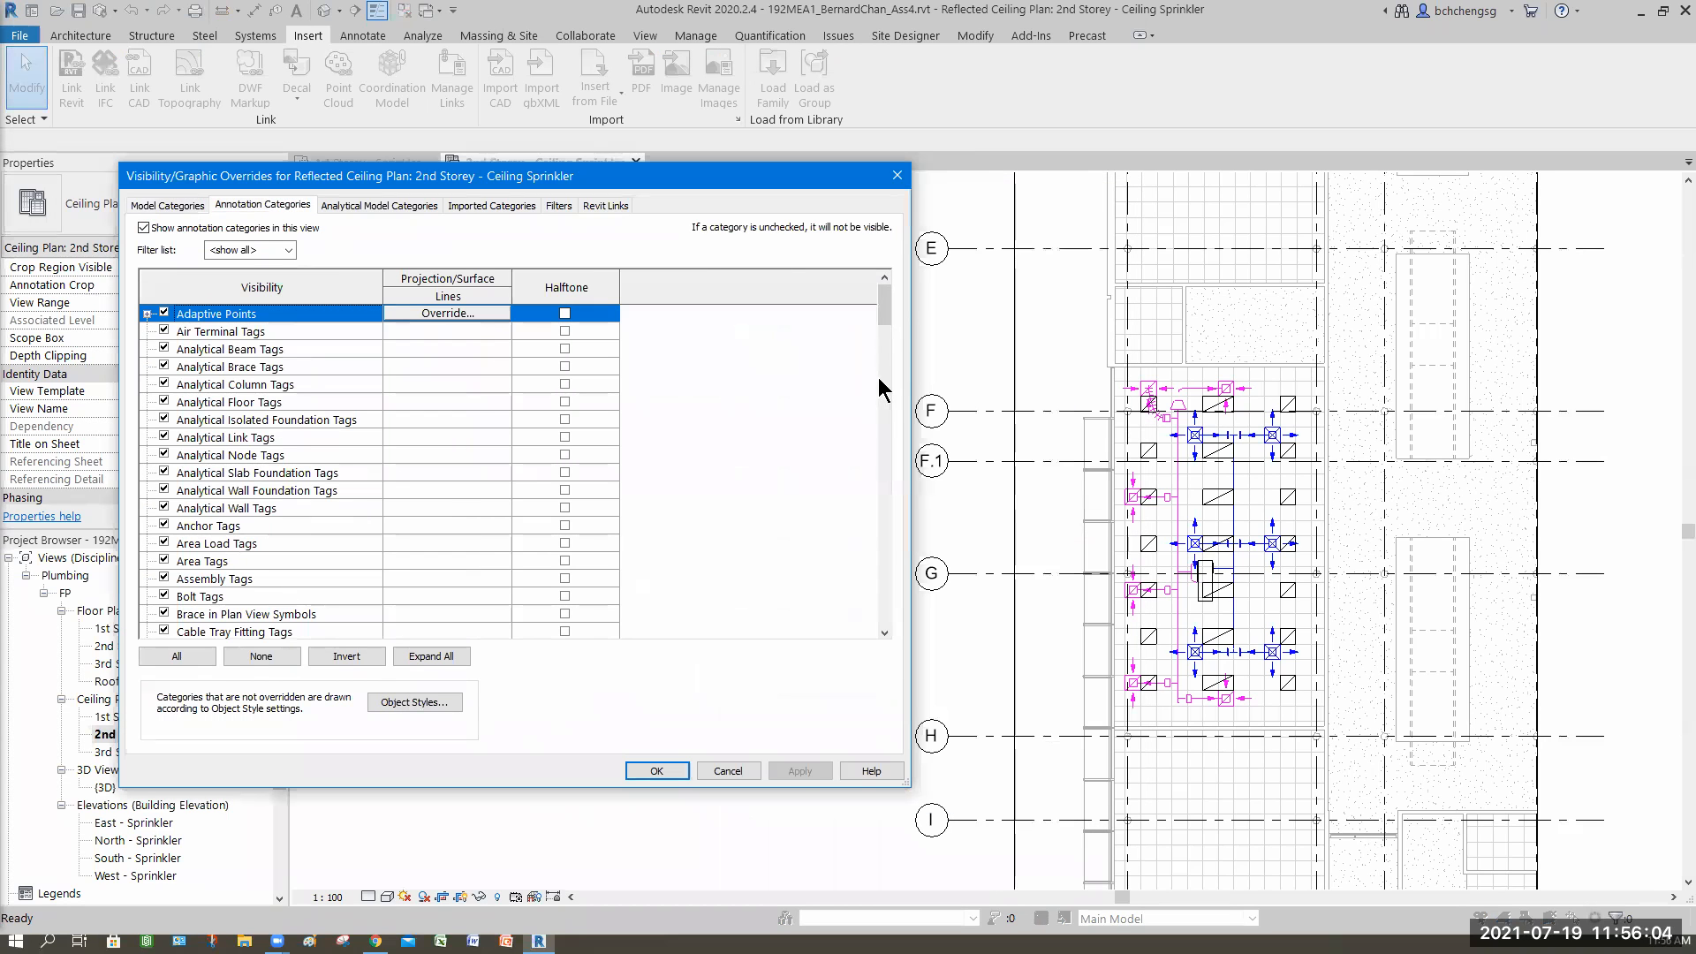
scroll(869, 433, "down", 10)
scroll(869, 427, "down", 6)
scroll(176, 459, "up", 3)
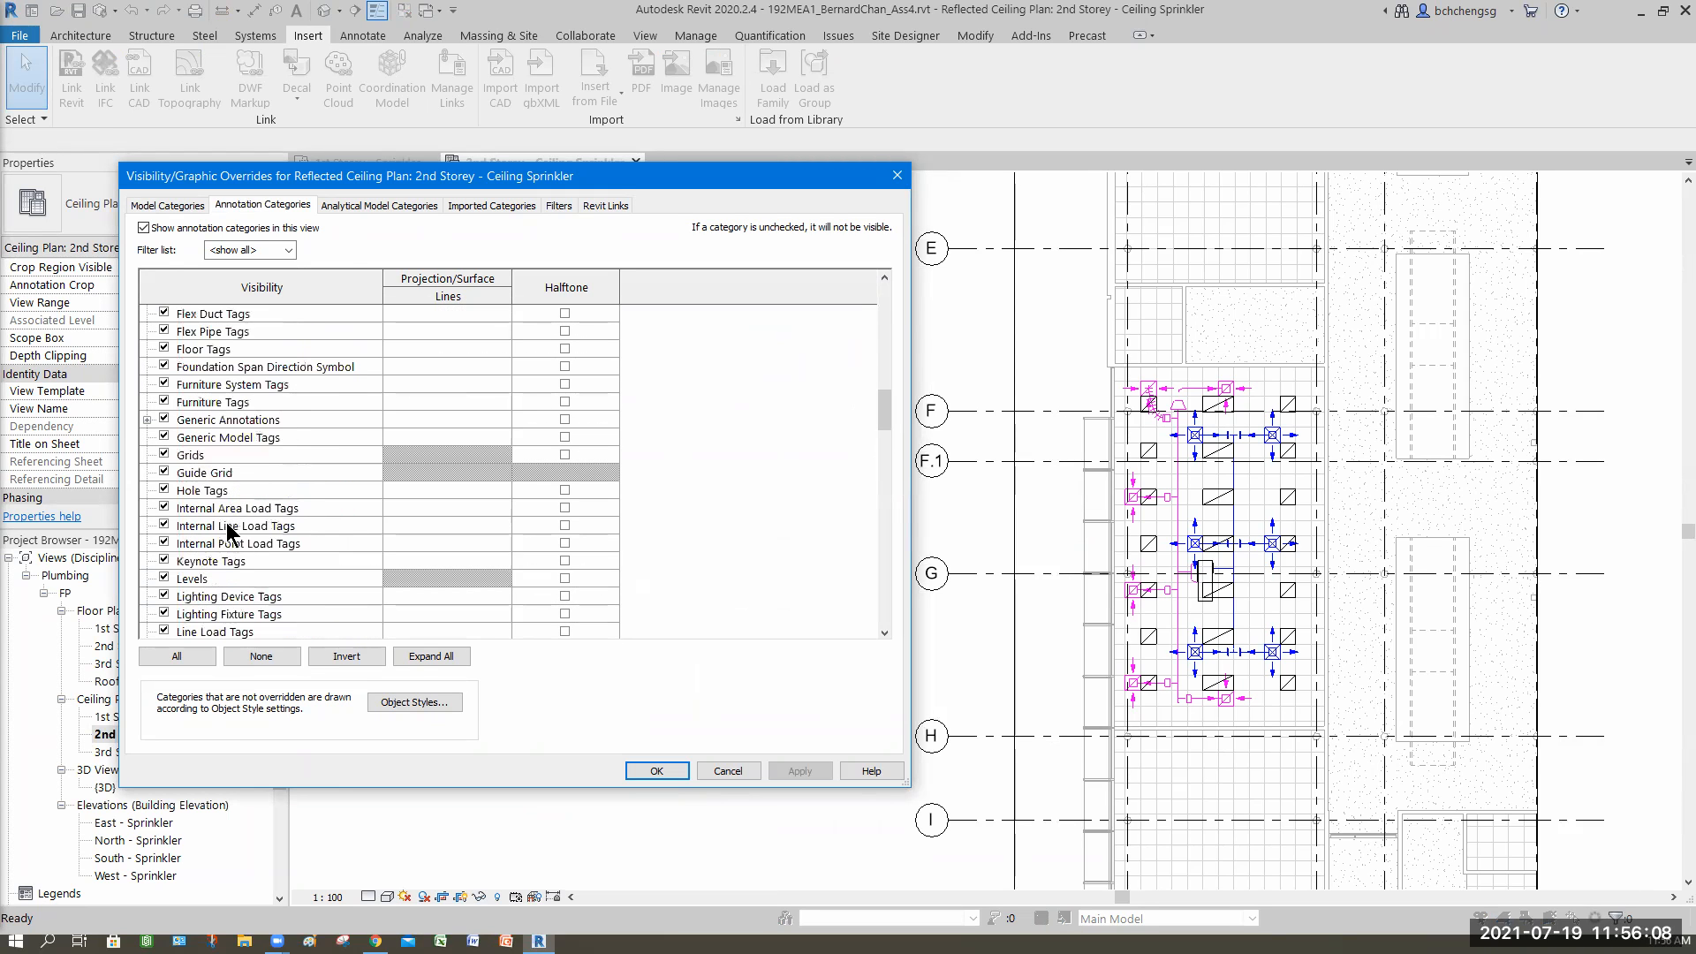
left_click(163, 454)
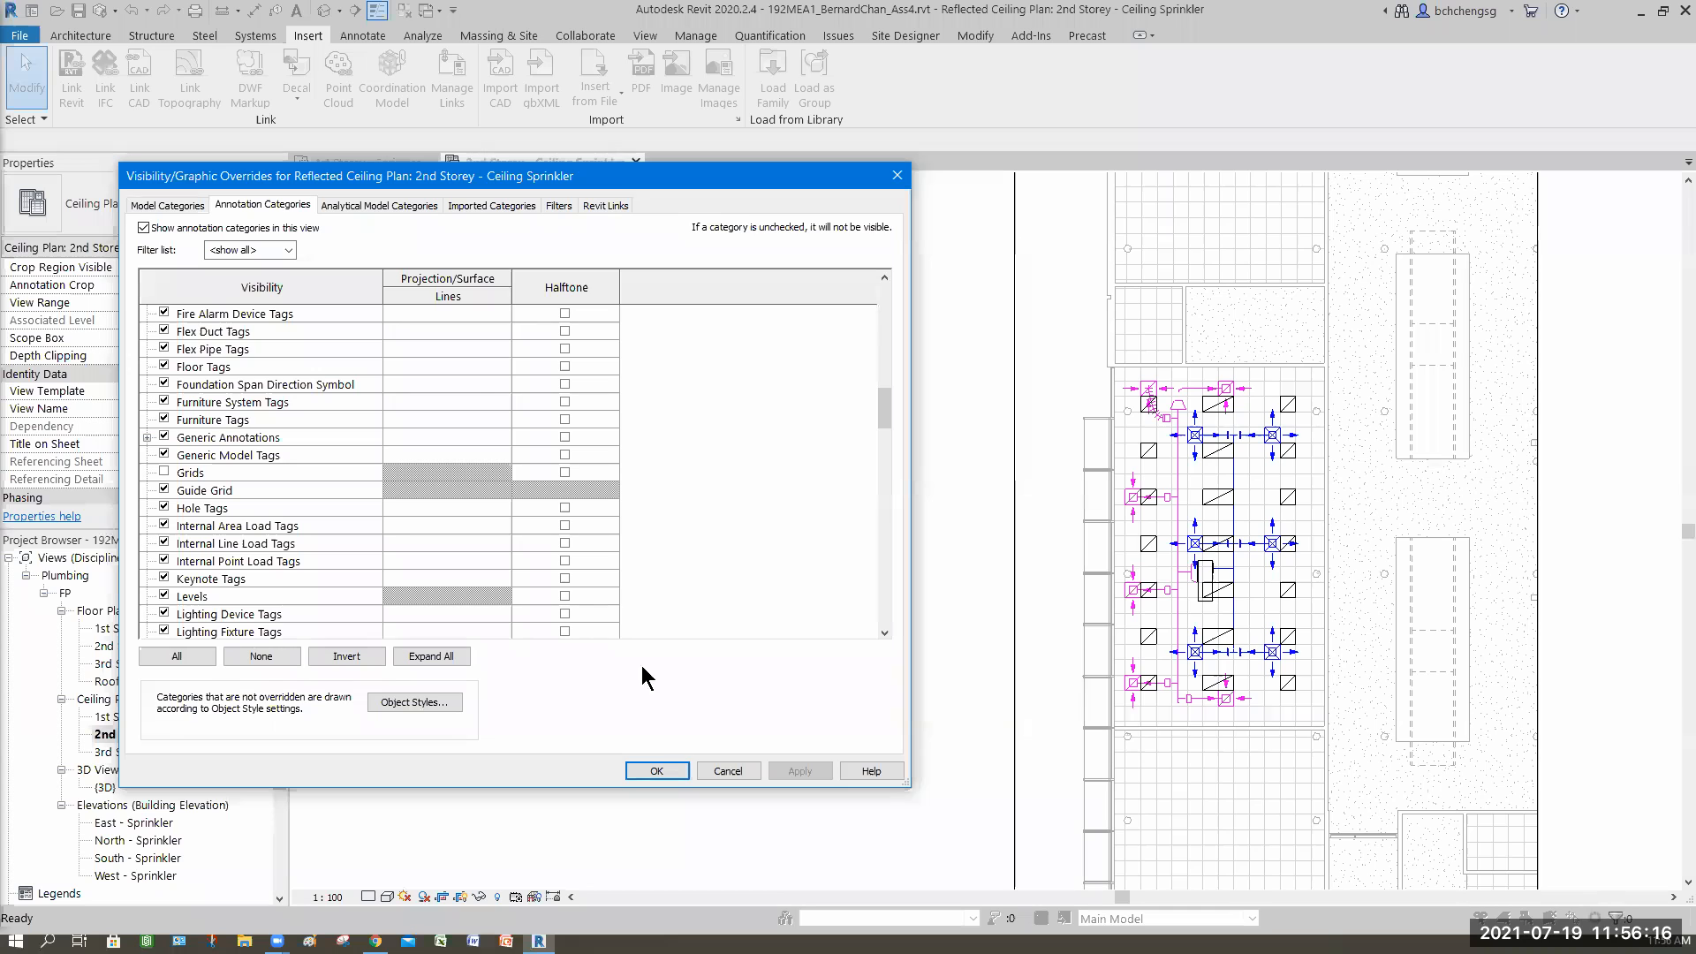
- Turn off the Duct Accessories, Duct Fittings and Duct Insulations model categories for the ceiling plan
left_click(167, 204)
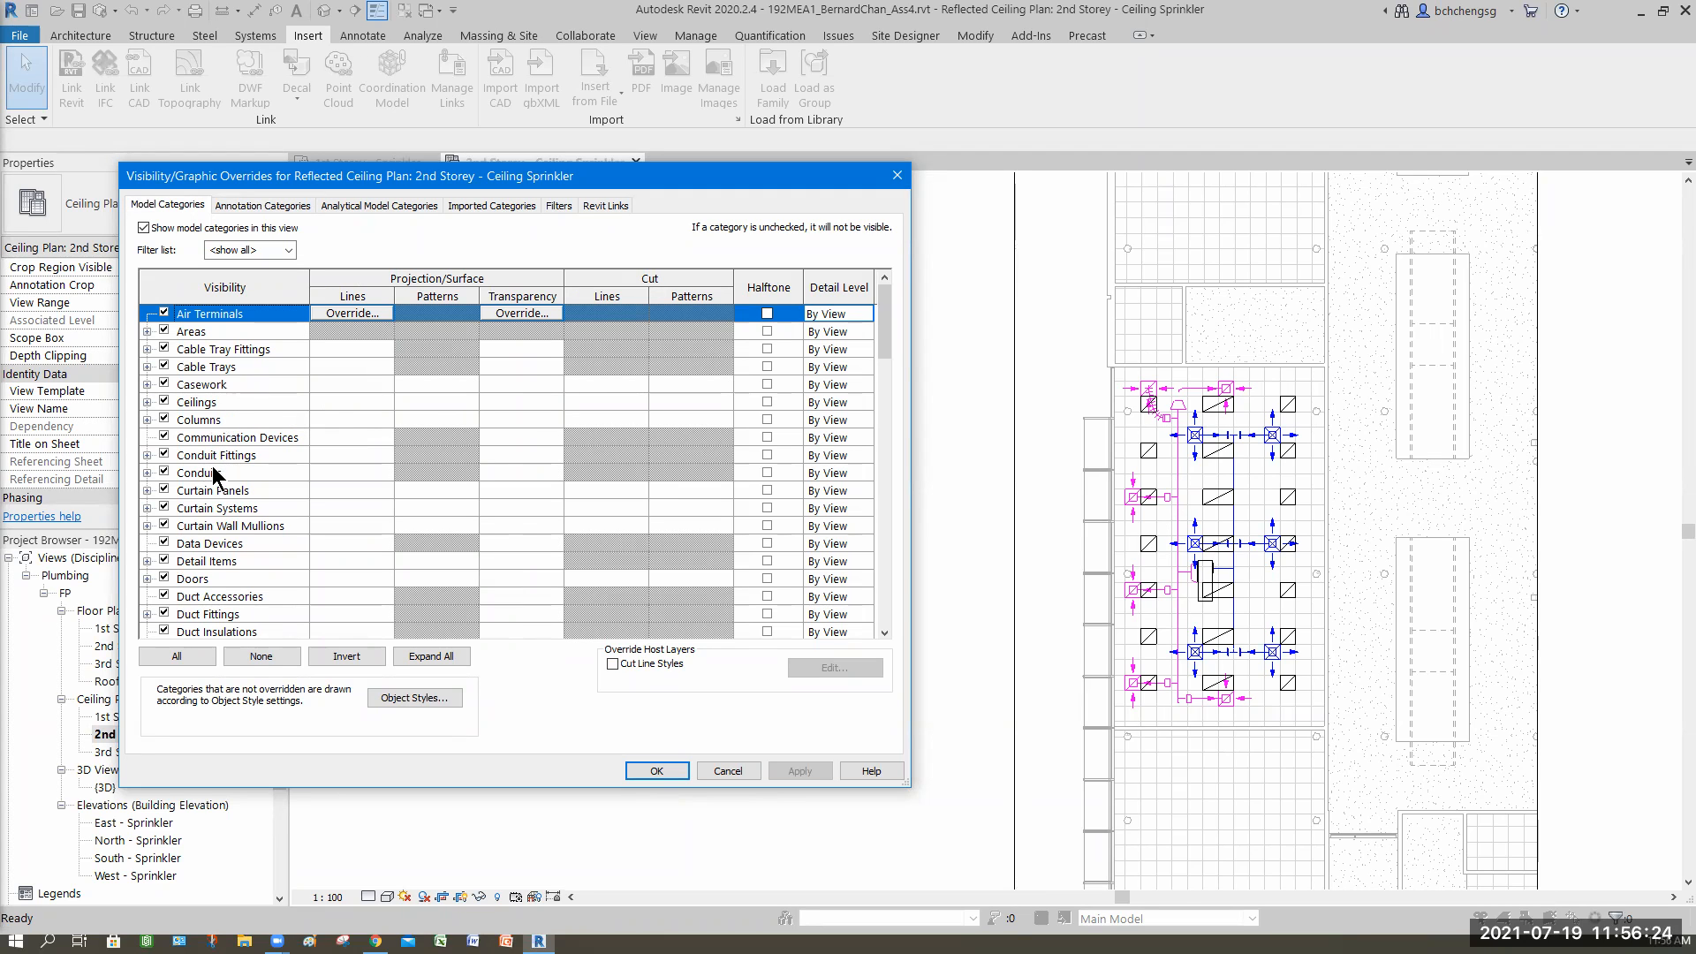
scroll(247, 517, "down", 4)
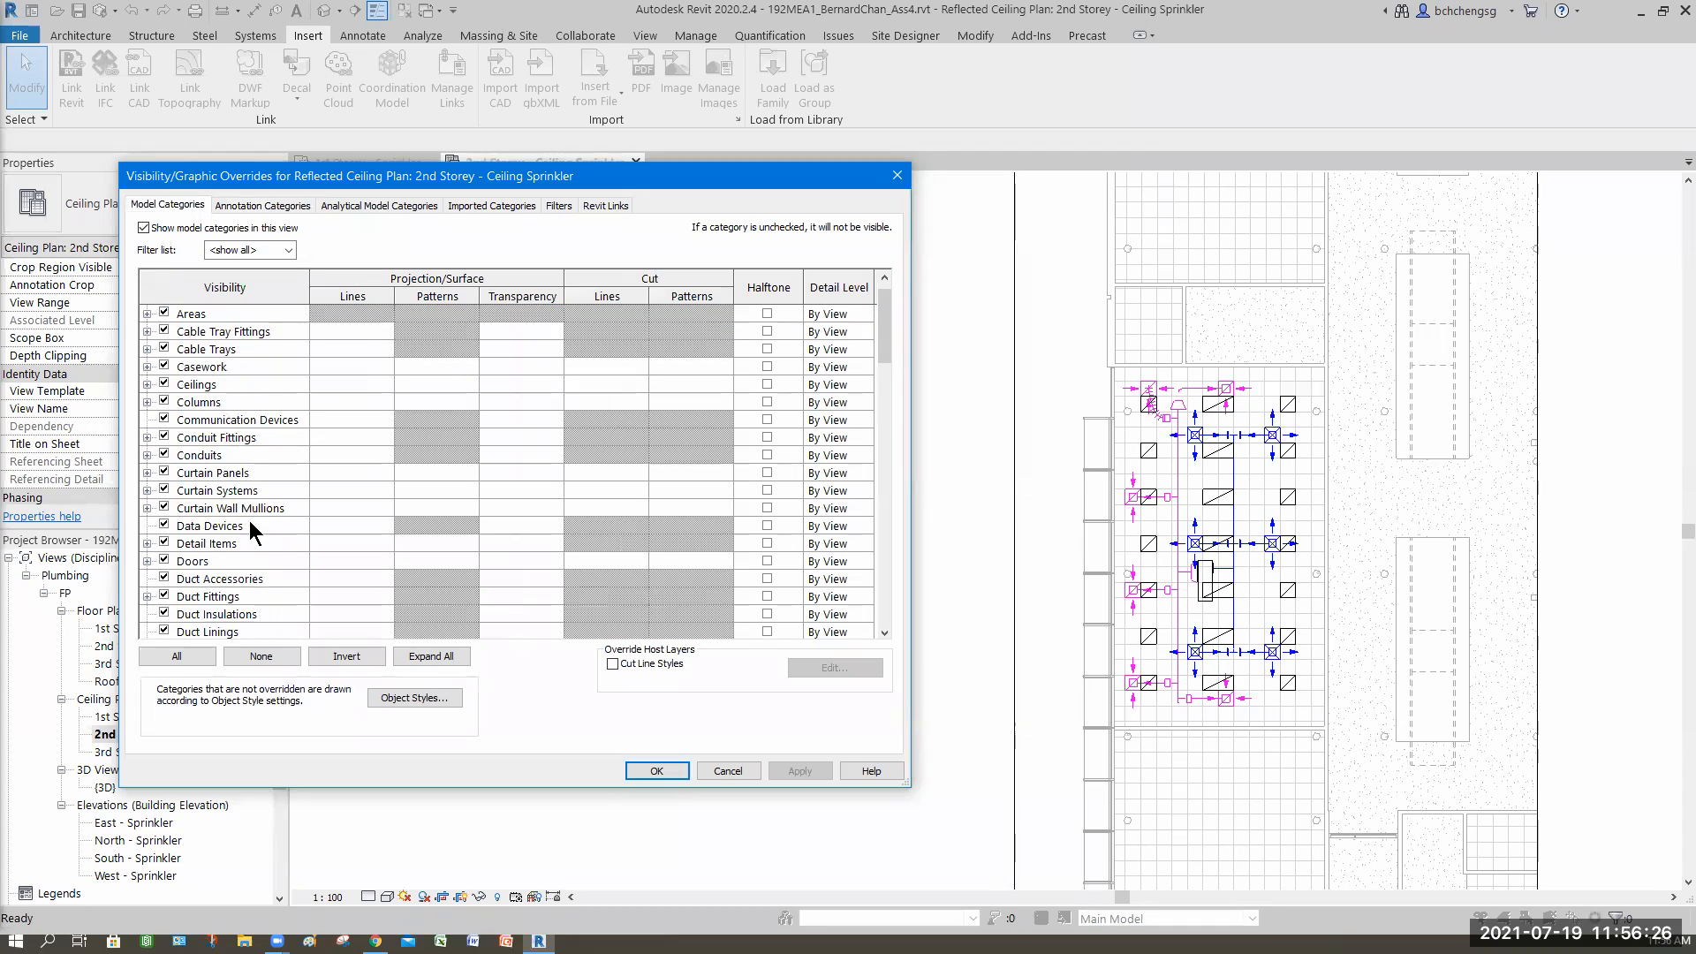
scroll(181, 459, "down", 2)
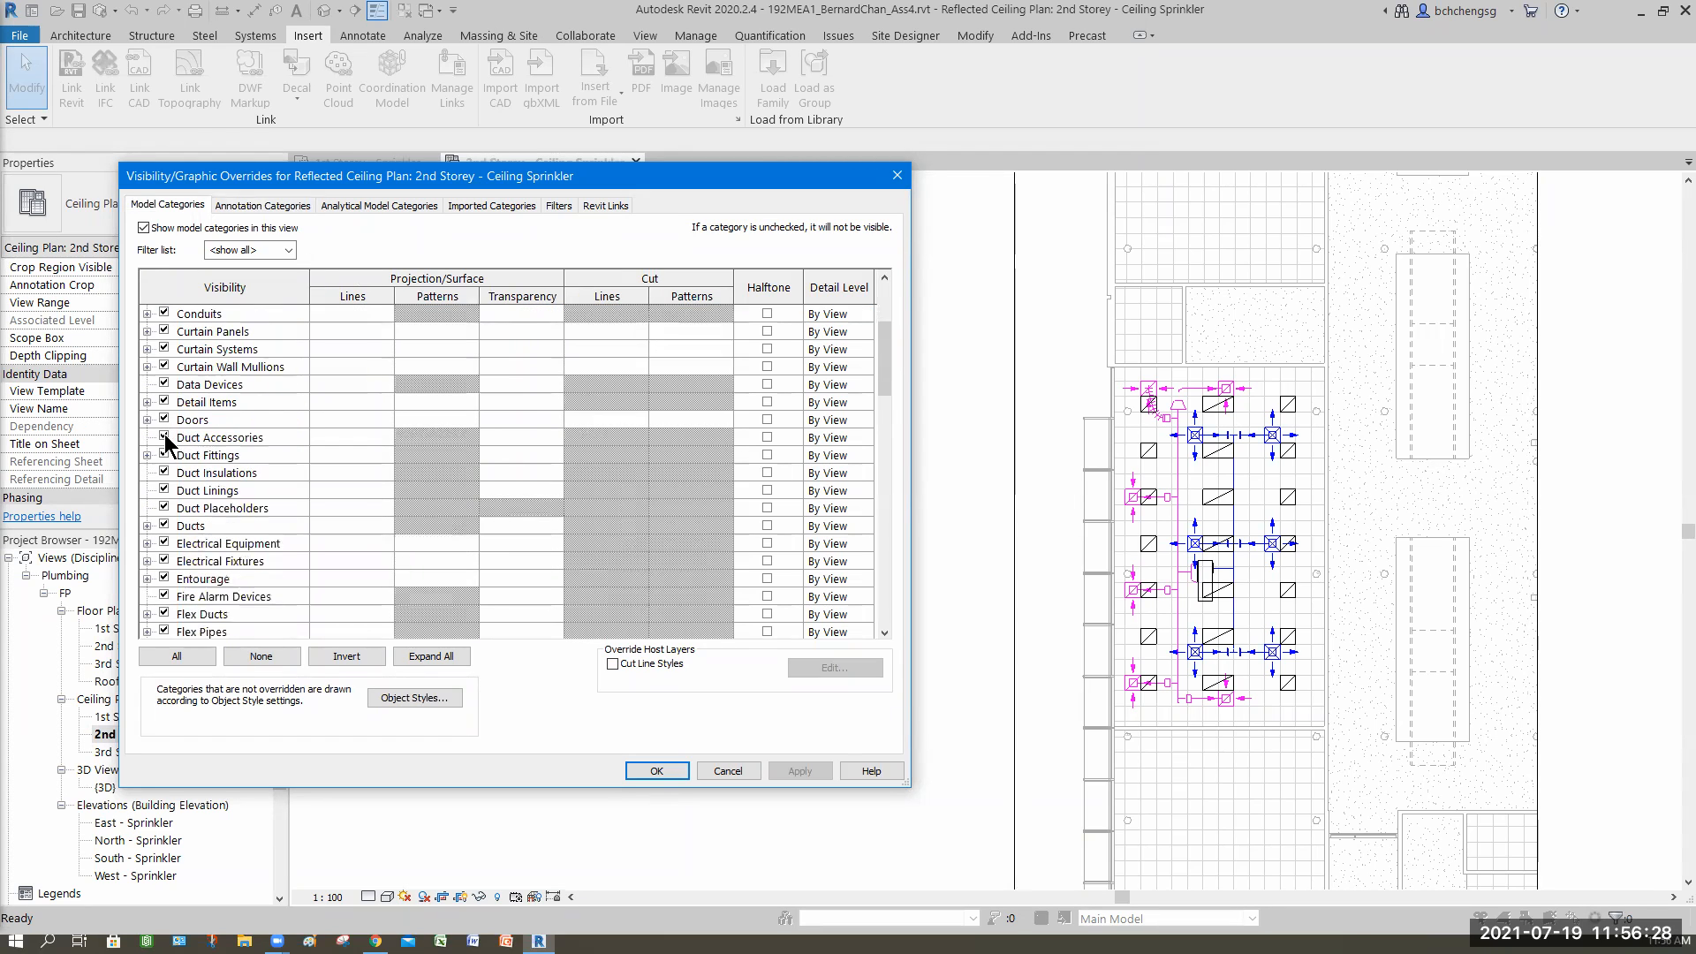
left_click(163, 419)
left_click(163, 436)
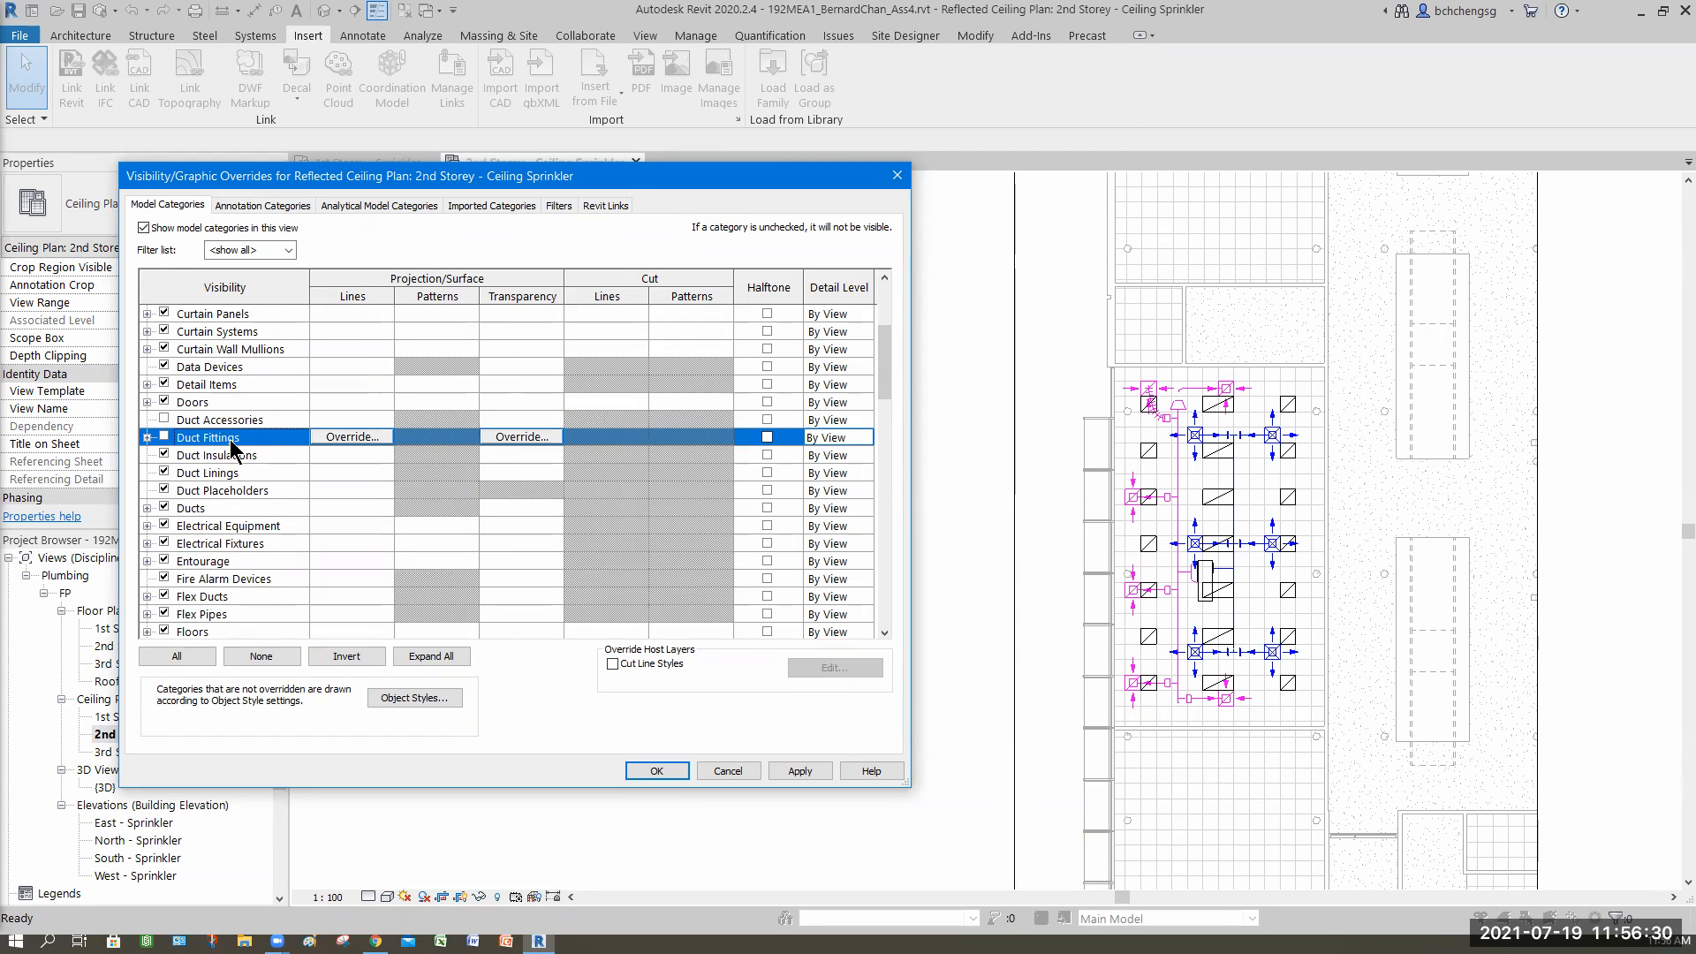
left_click(163, 454)
scroll(195, 329, "up", 5)
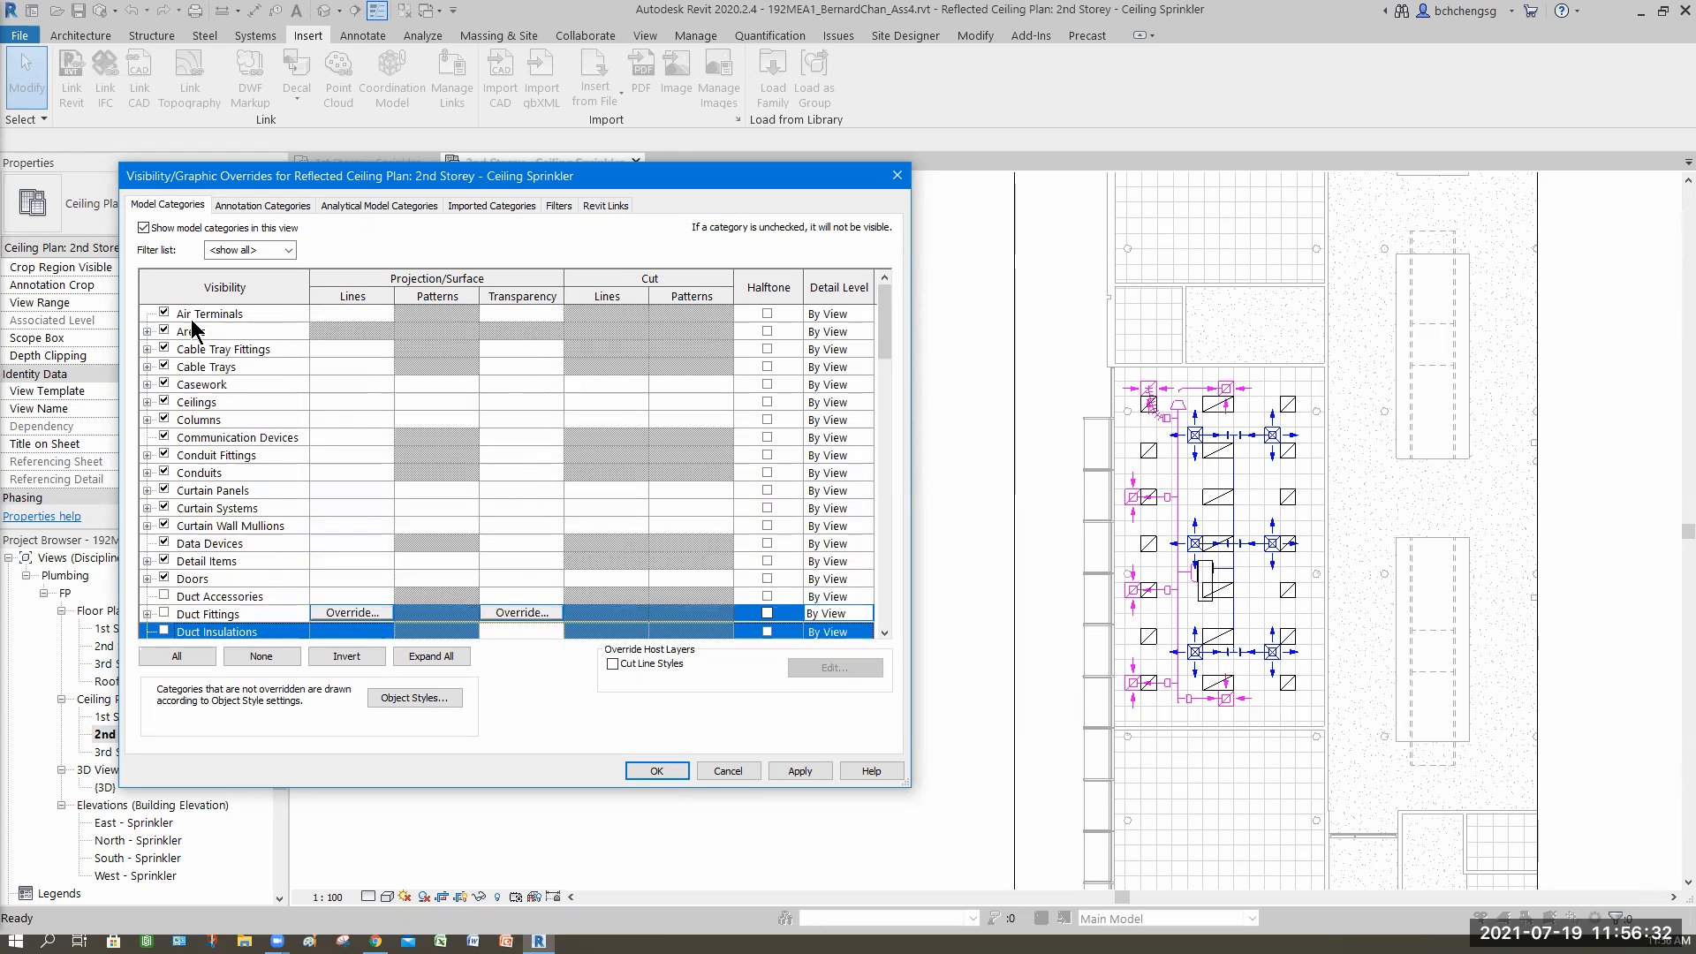
- Turn off the Duct Linings, Duct Placeholders and Ducts model categories and apply the overrides to the ceiling plan
scroll(165, 495, "down", 3)
left_click(163, 490)
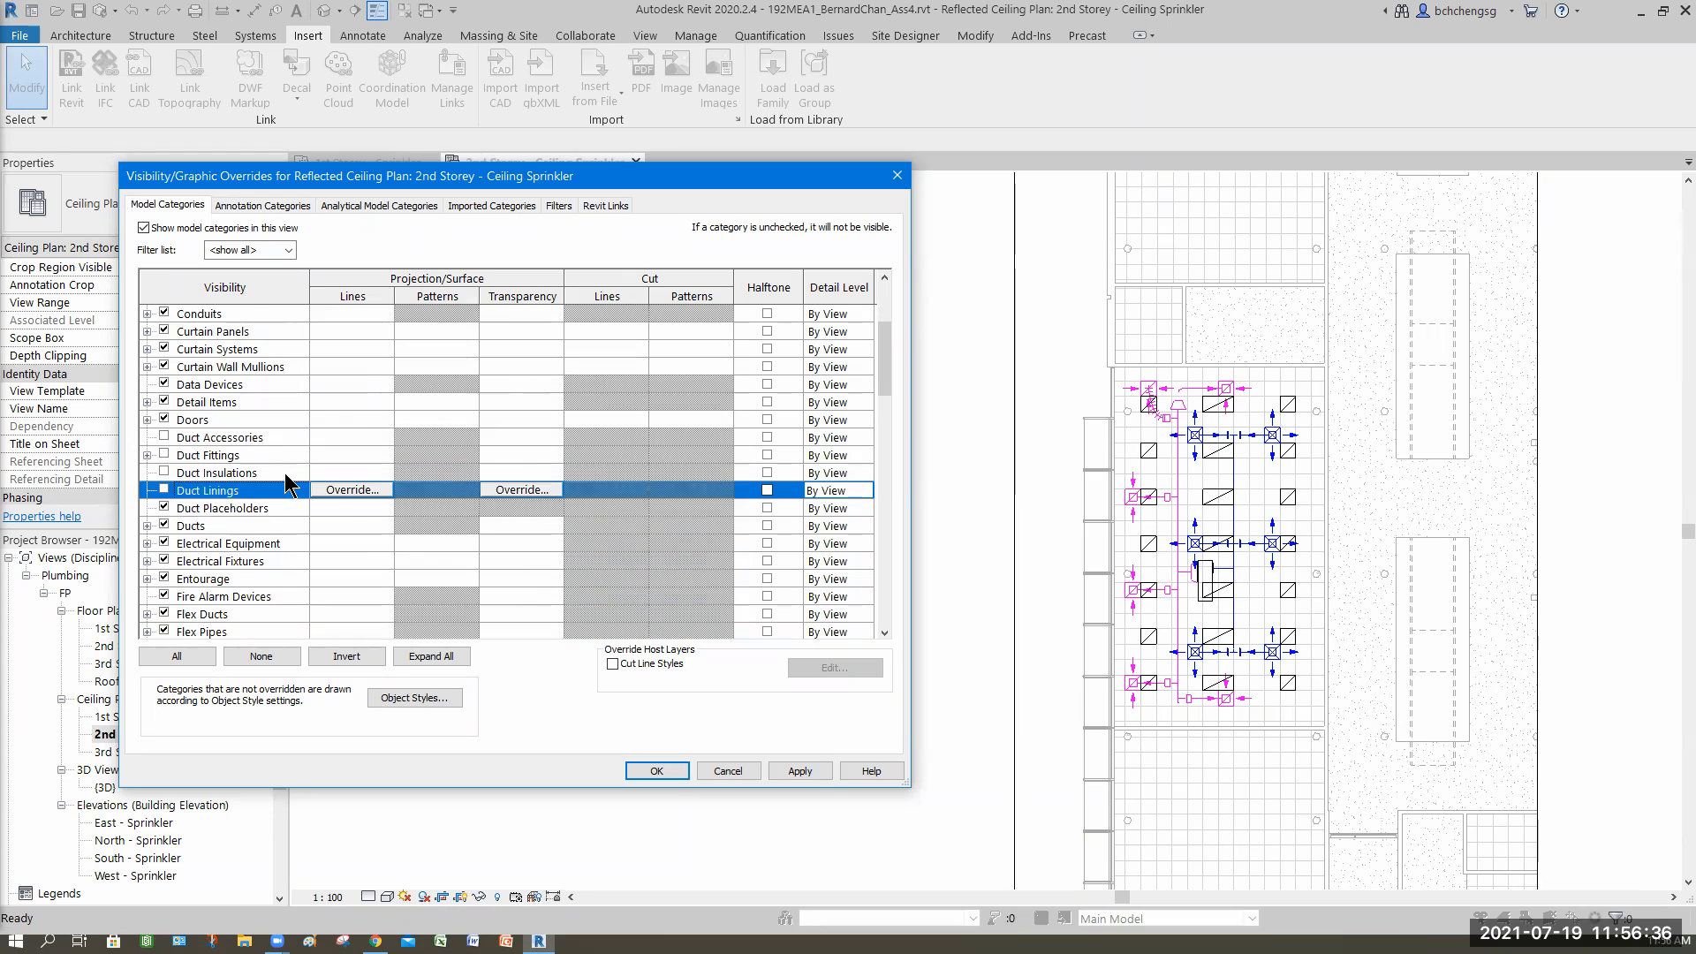
key("Down")
key("space")
key("Down")
key("space")
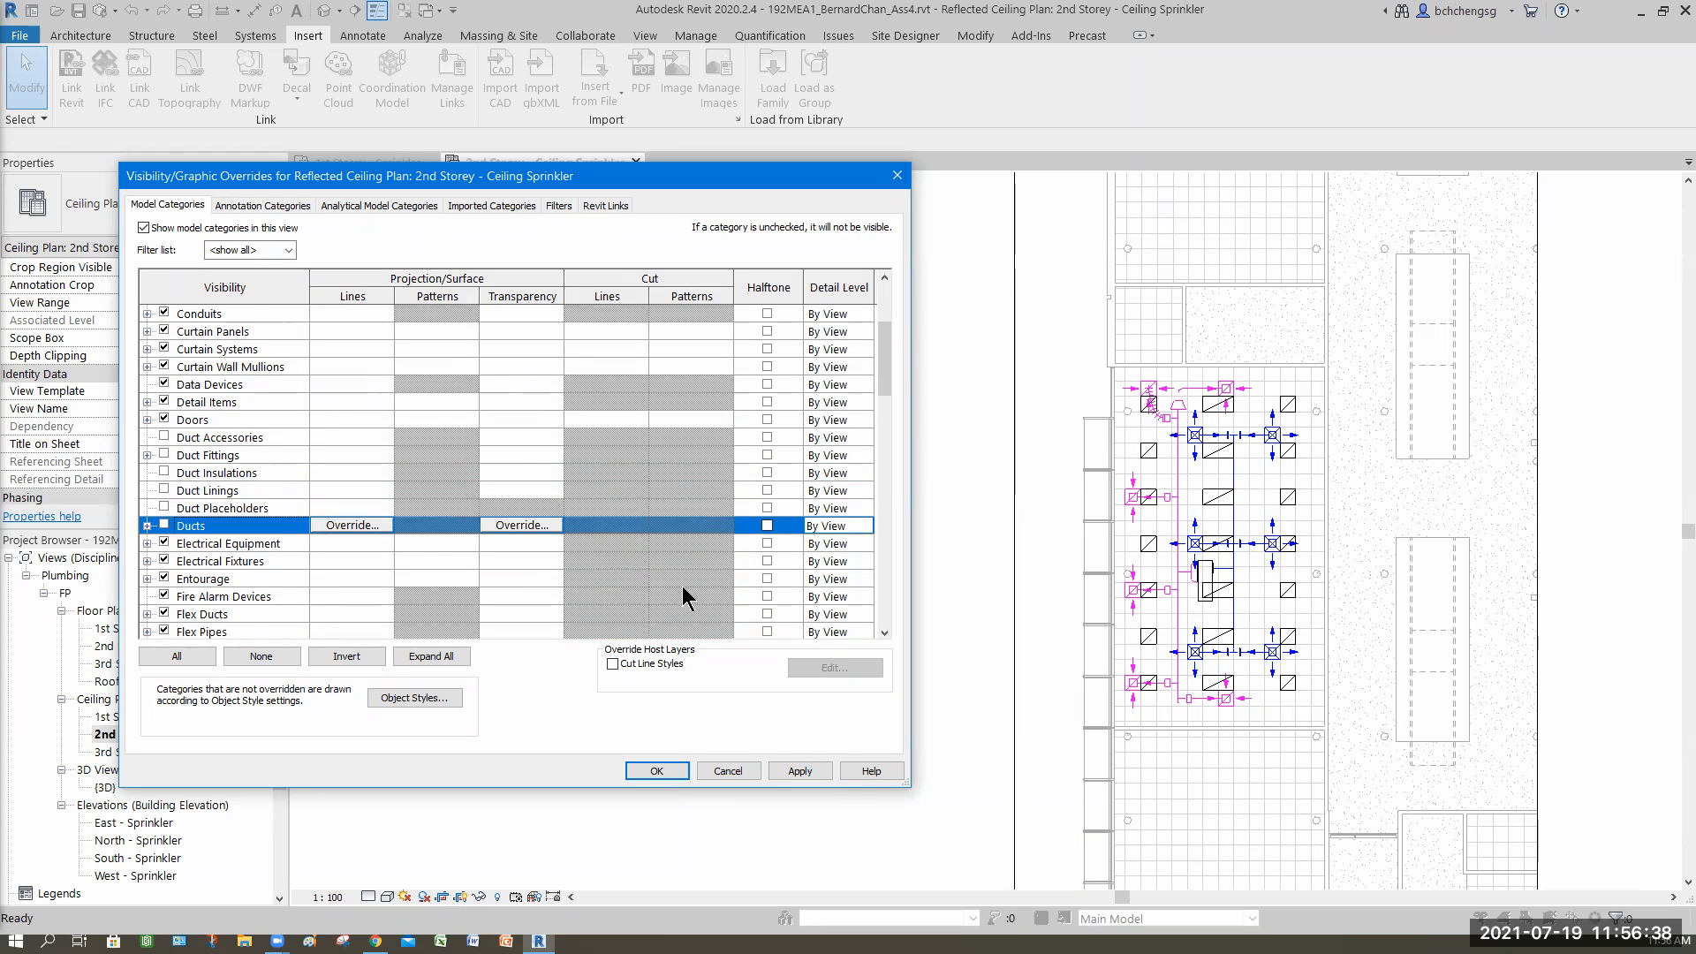
left_click(799, 770)
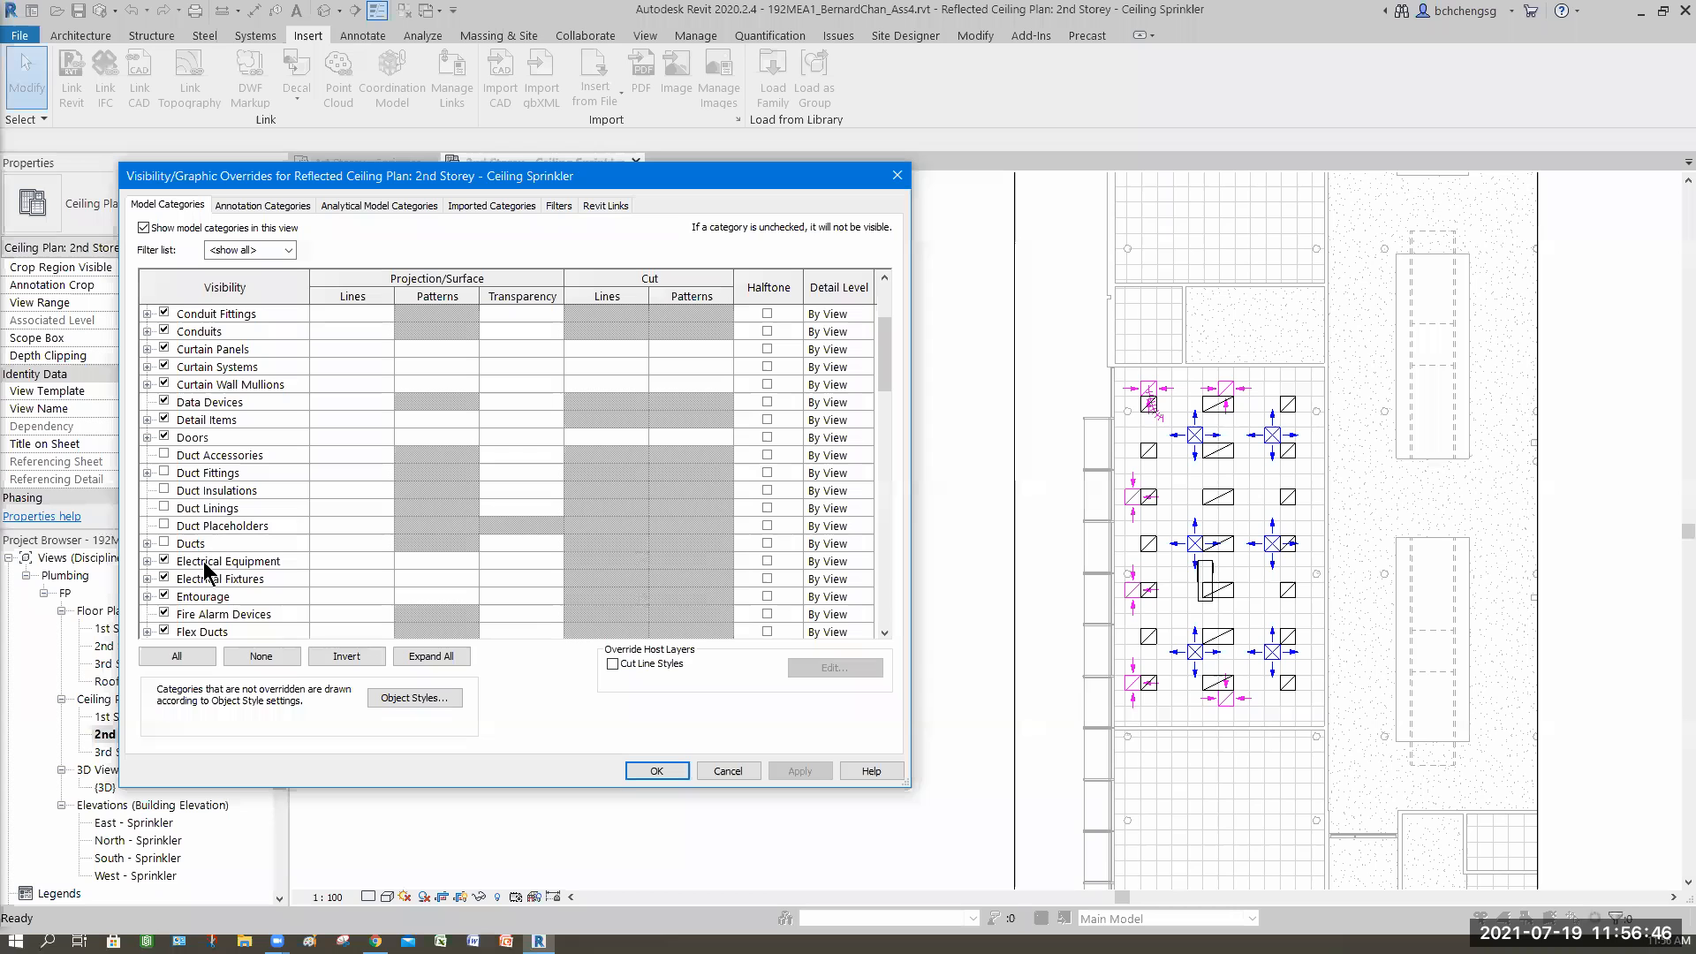
- Turn off the Flex Ducts, Flex Pipes and Mechanical Equipment model categories for the ceiling plan, then apply and close the visibility overrides
scroll(189, 601, "down", 1)
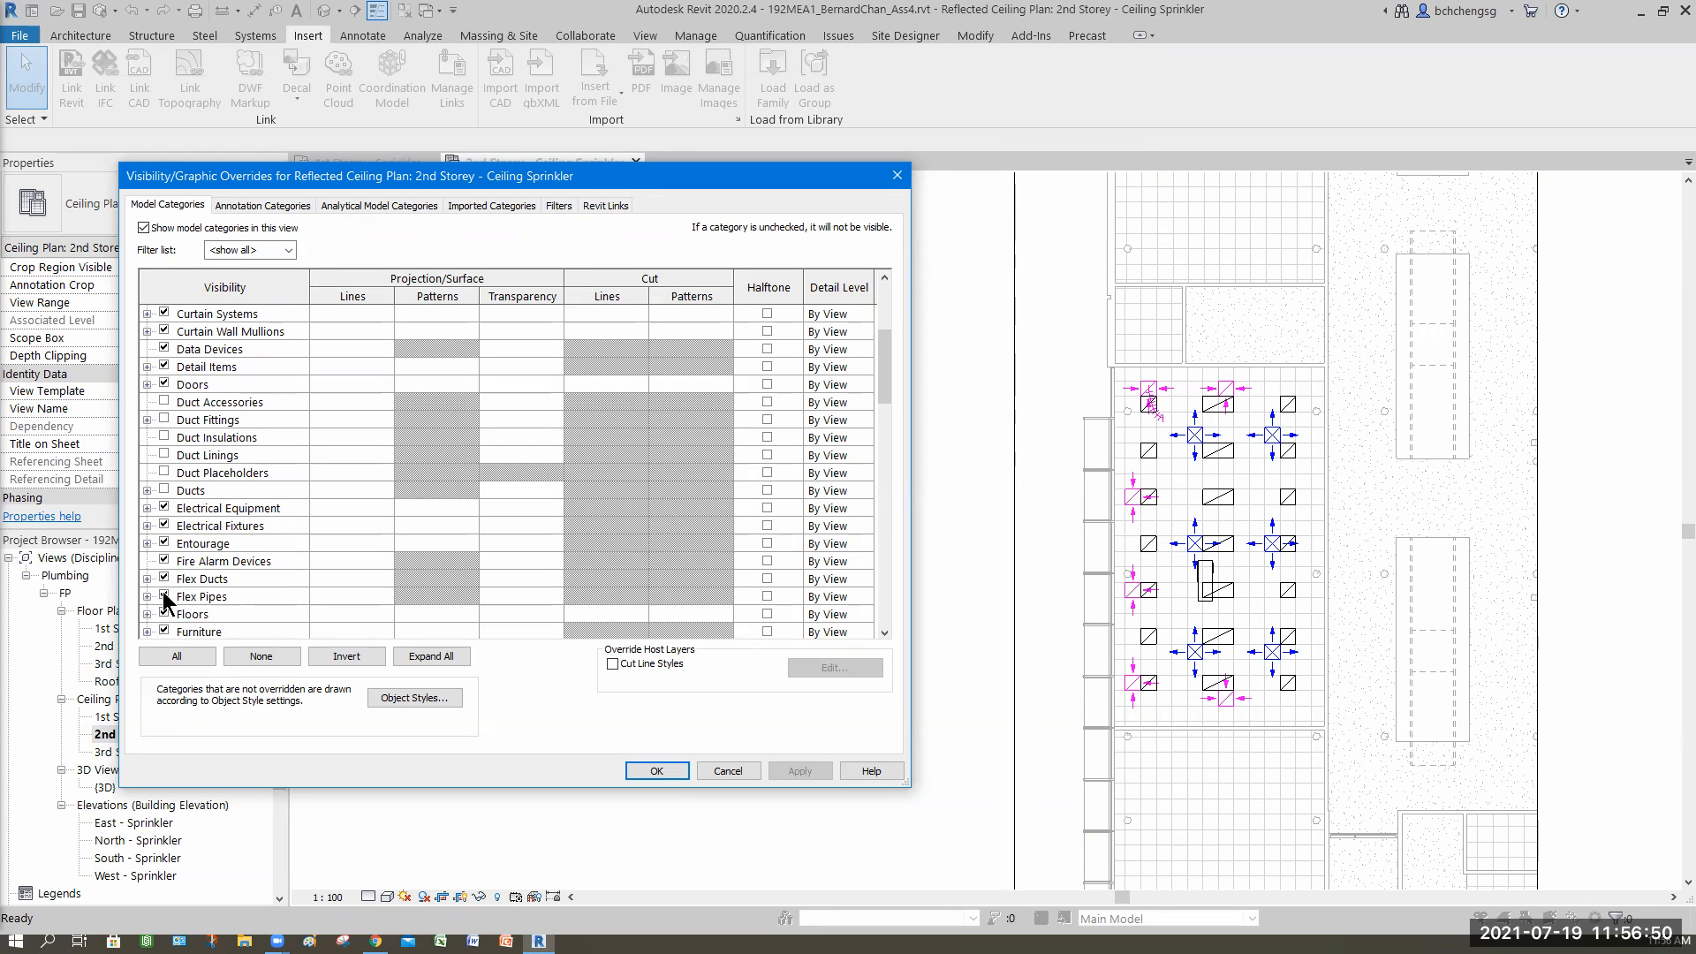
left_click(163, 577)
left_click(164, 595)
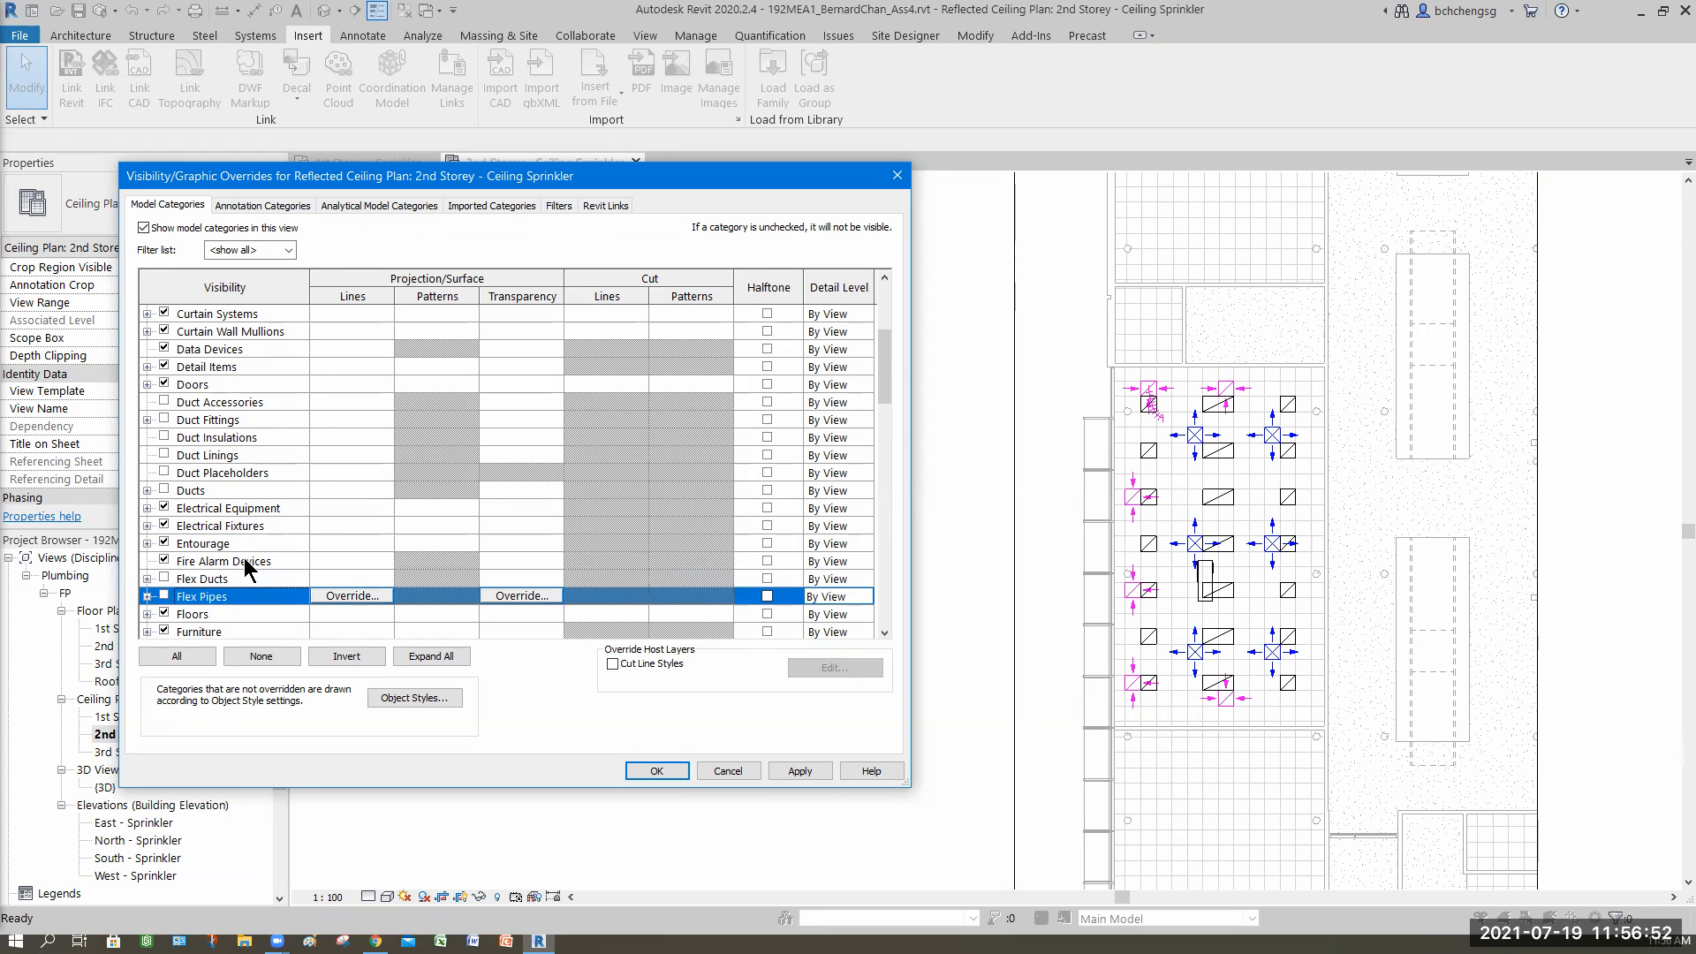
scroll(268, 597, "down", 4)
scroll(183, 540, "down", 1)
left_click(164, 543)
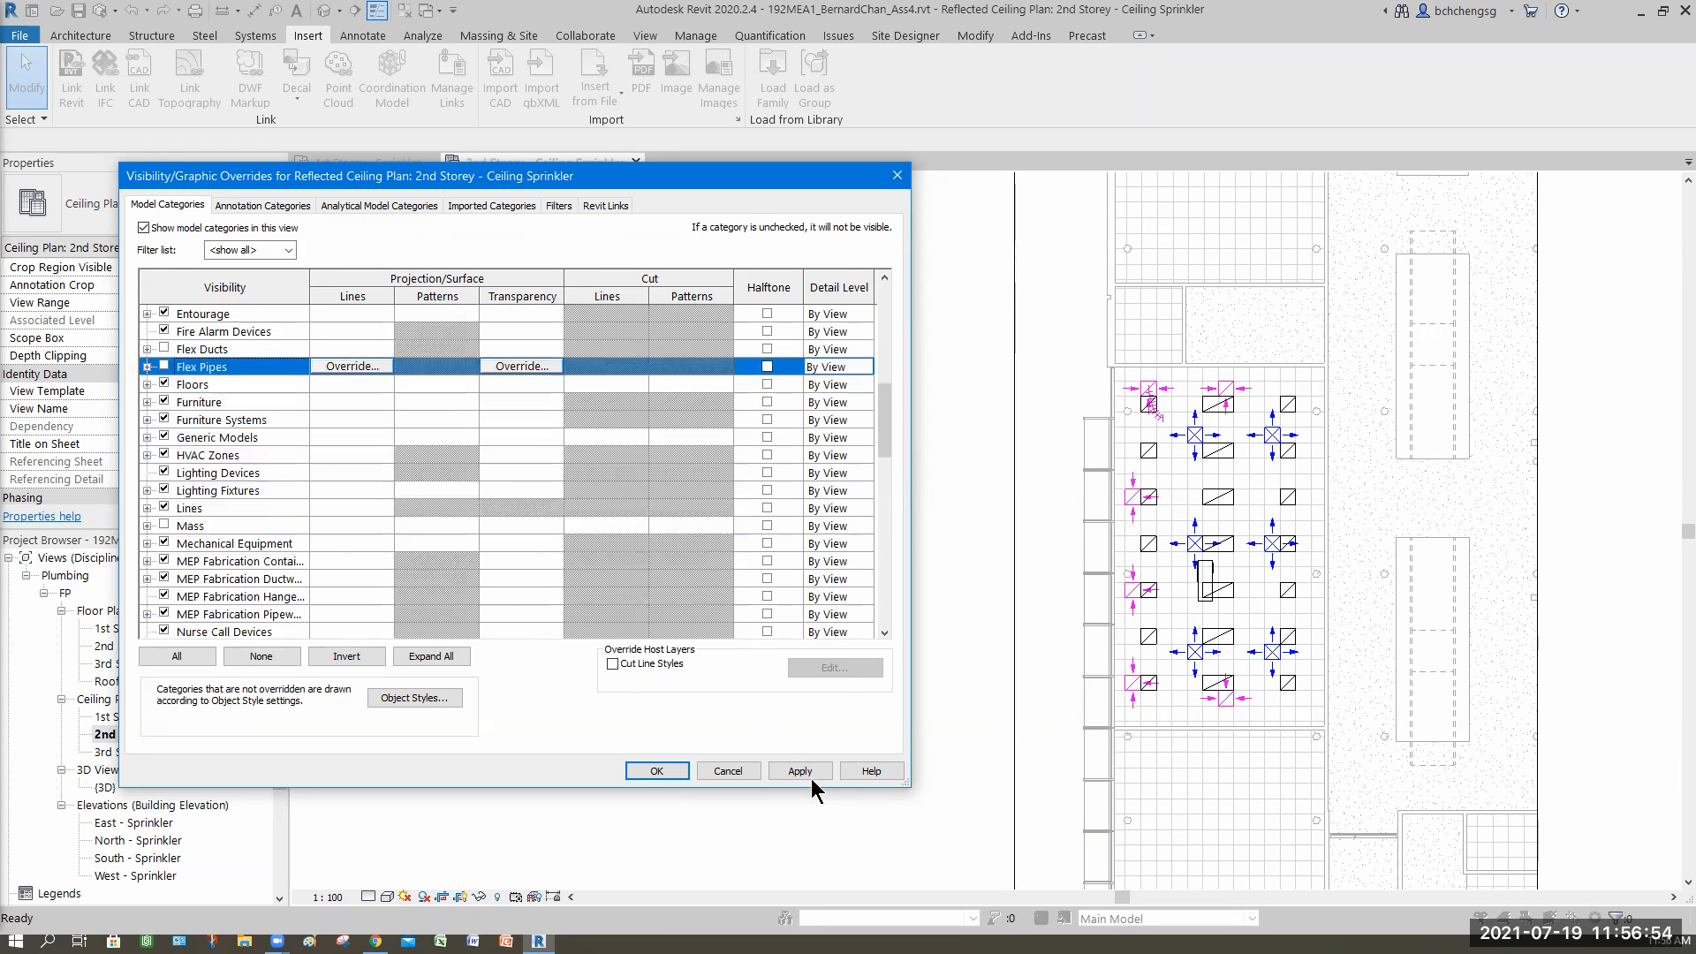
left_click(798, 771)
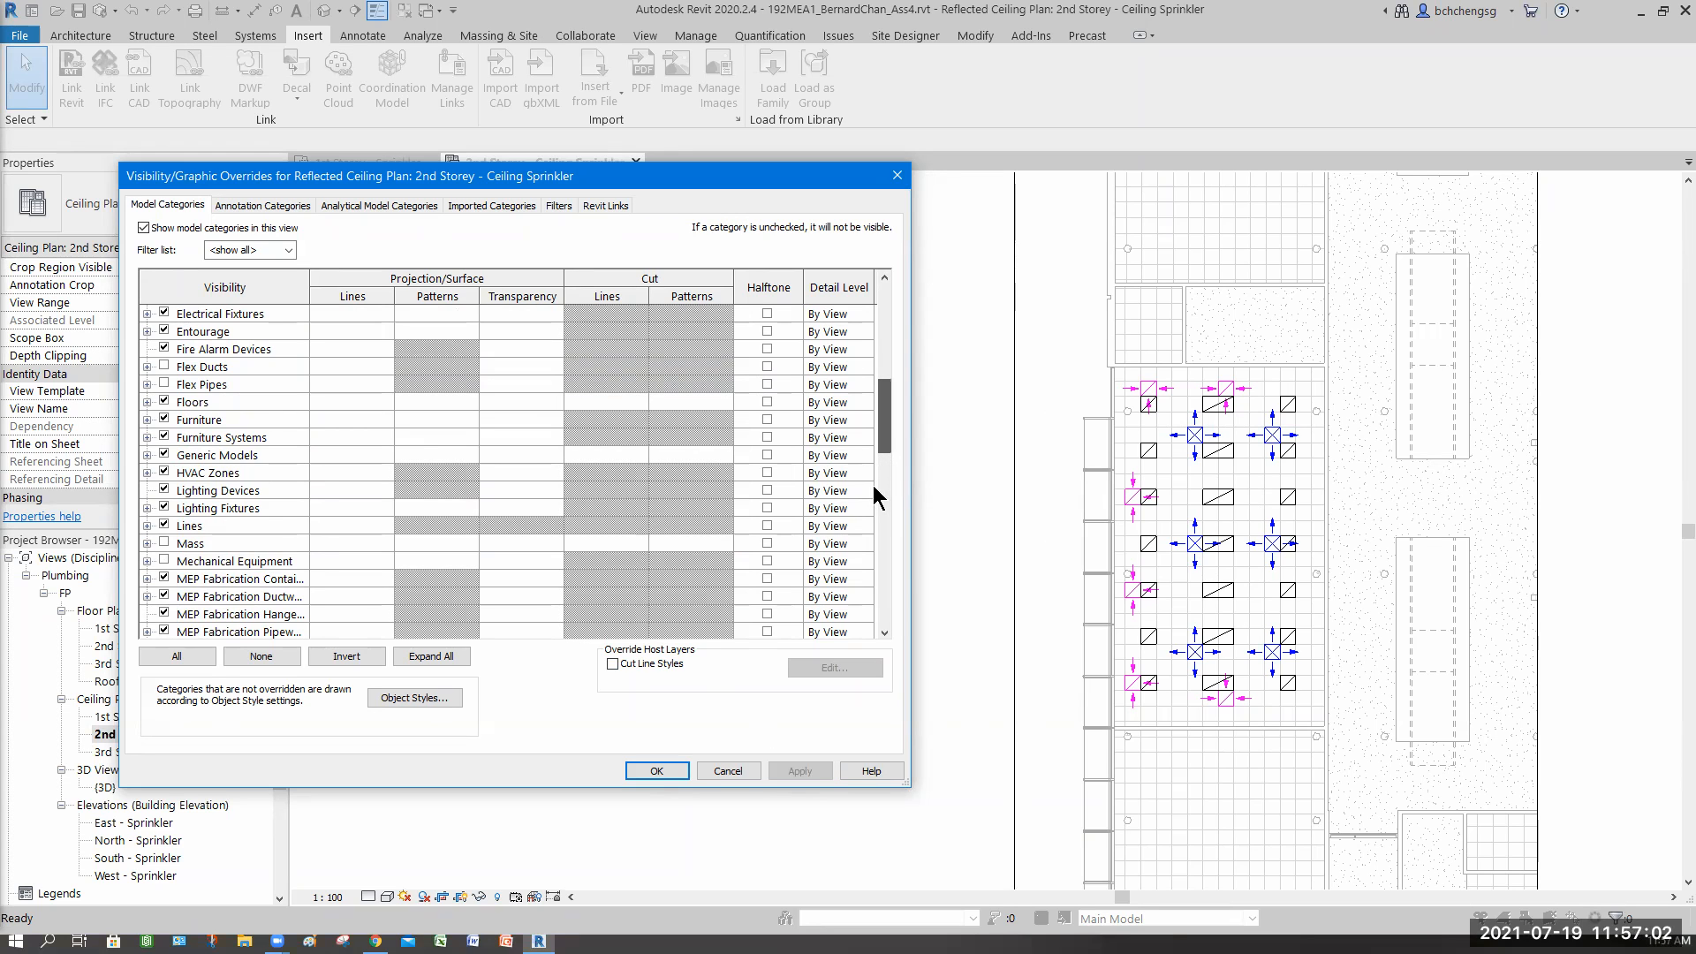
scroll(873, 485, "down", 6)
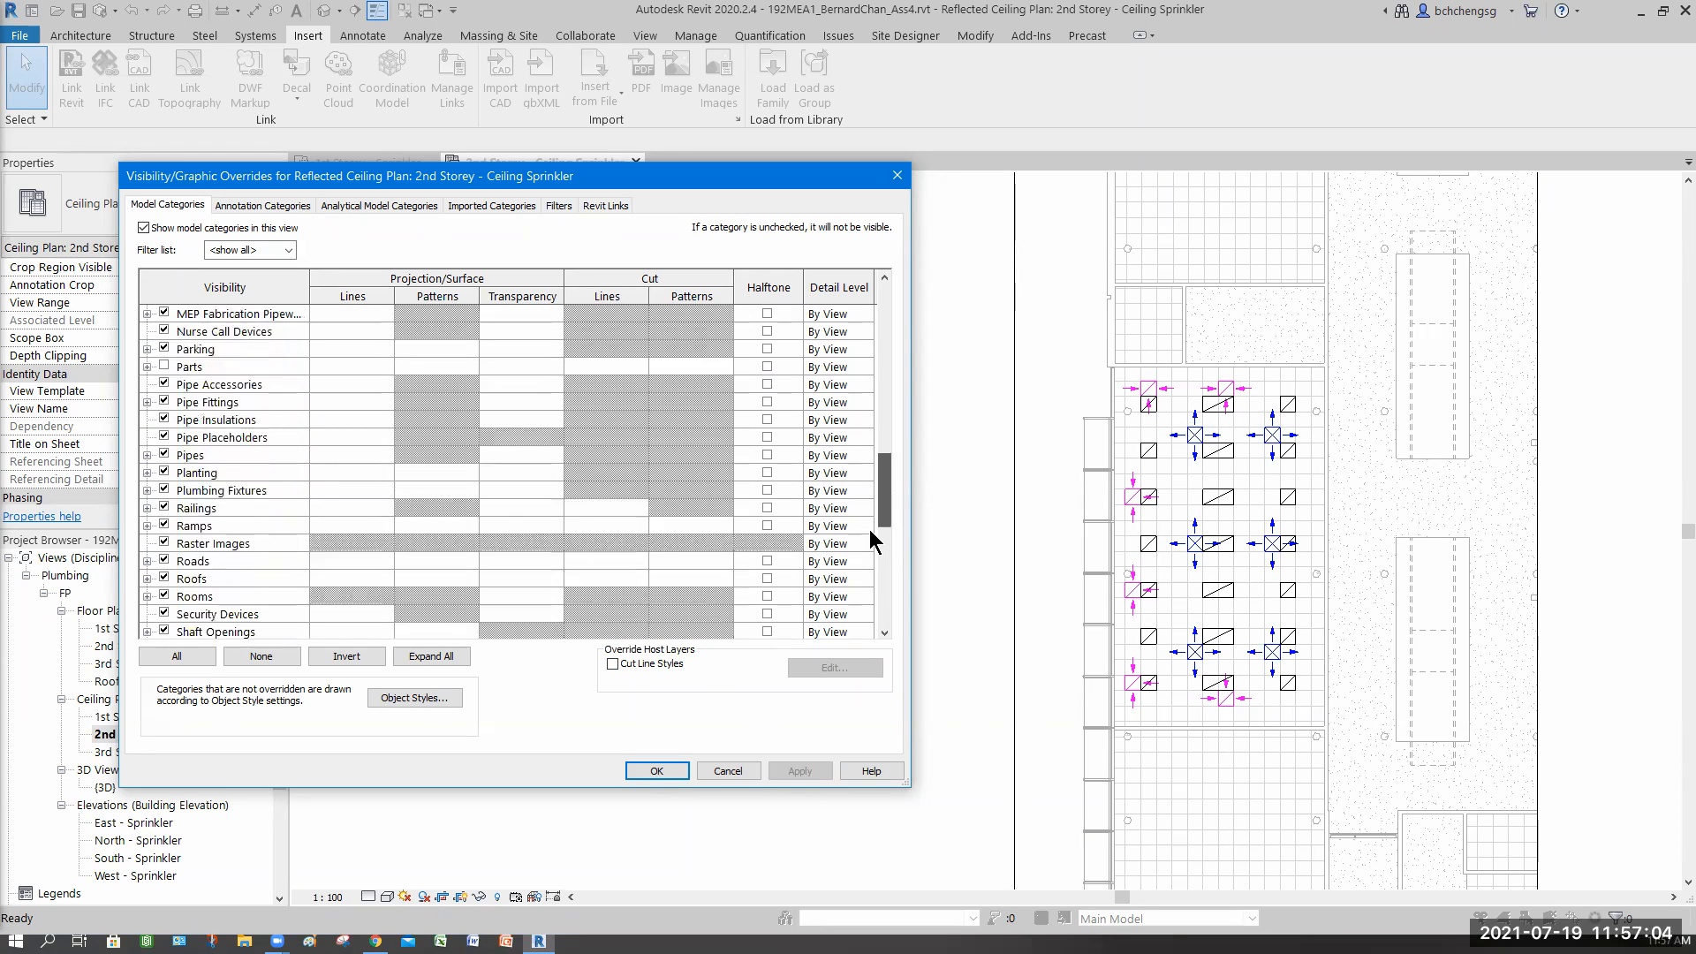
scroll(869, 530, "down", 3)
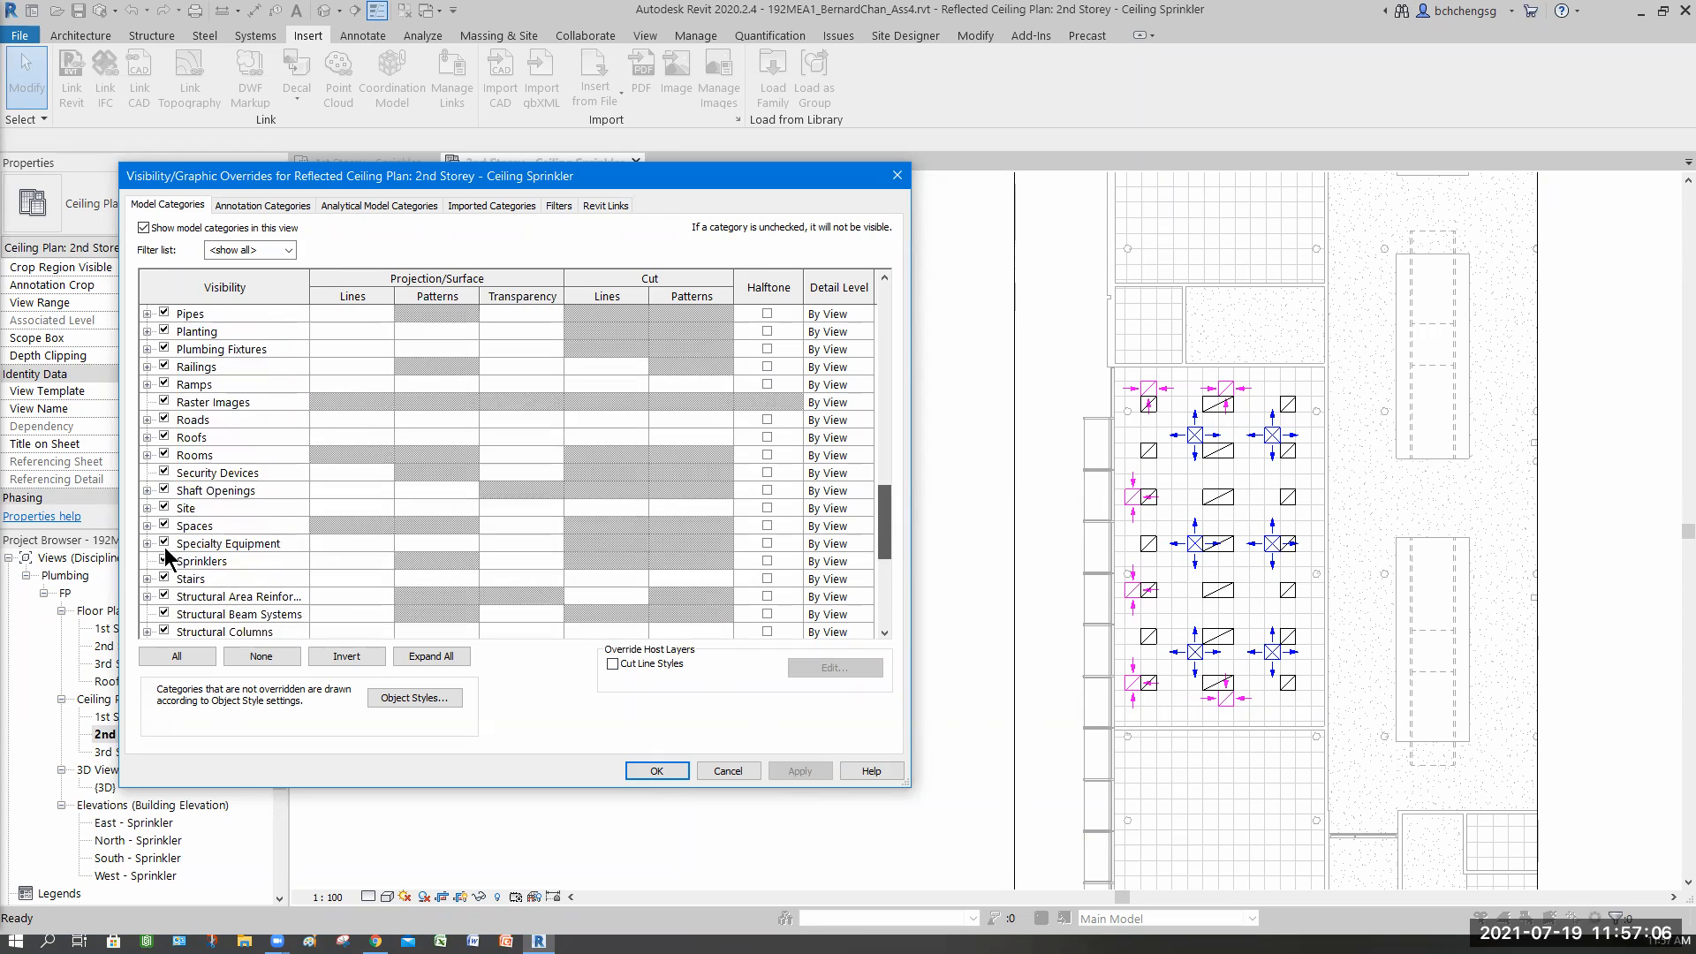
scroll(165, 556, "down", 1)
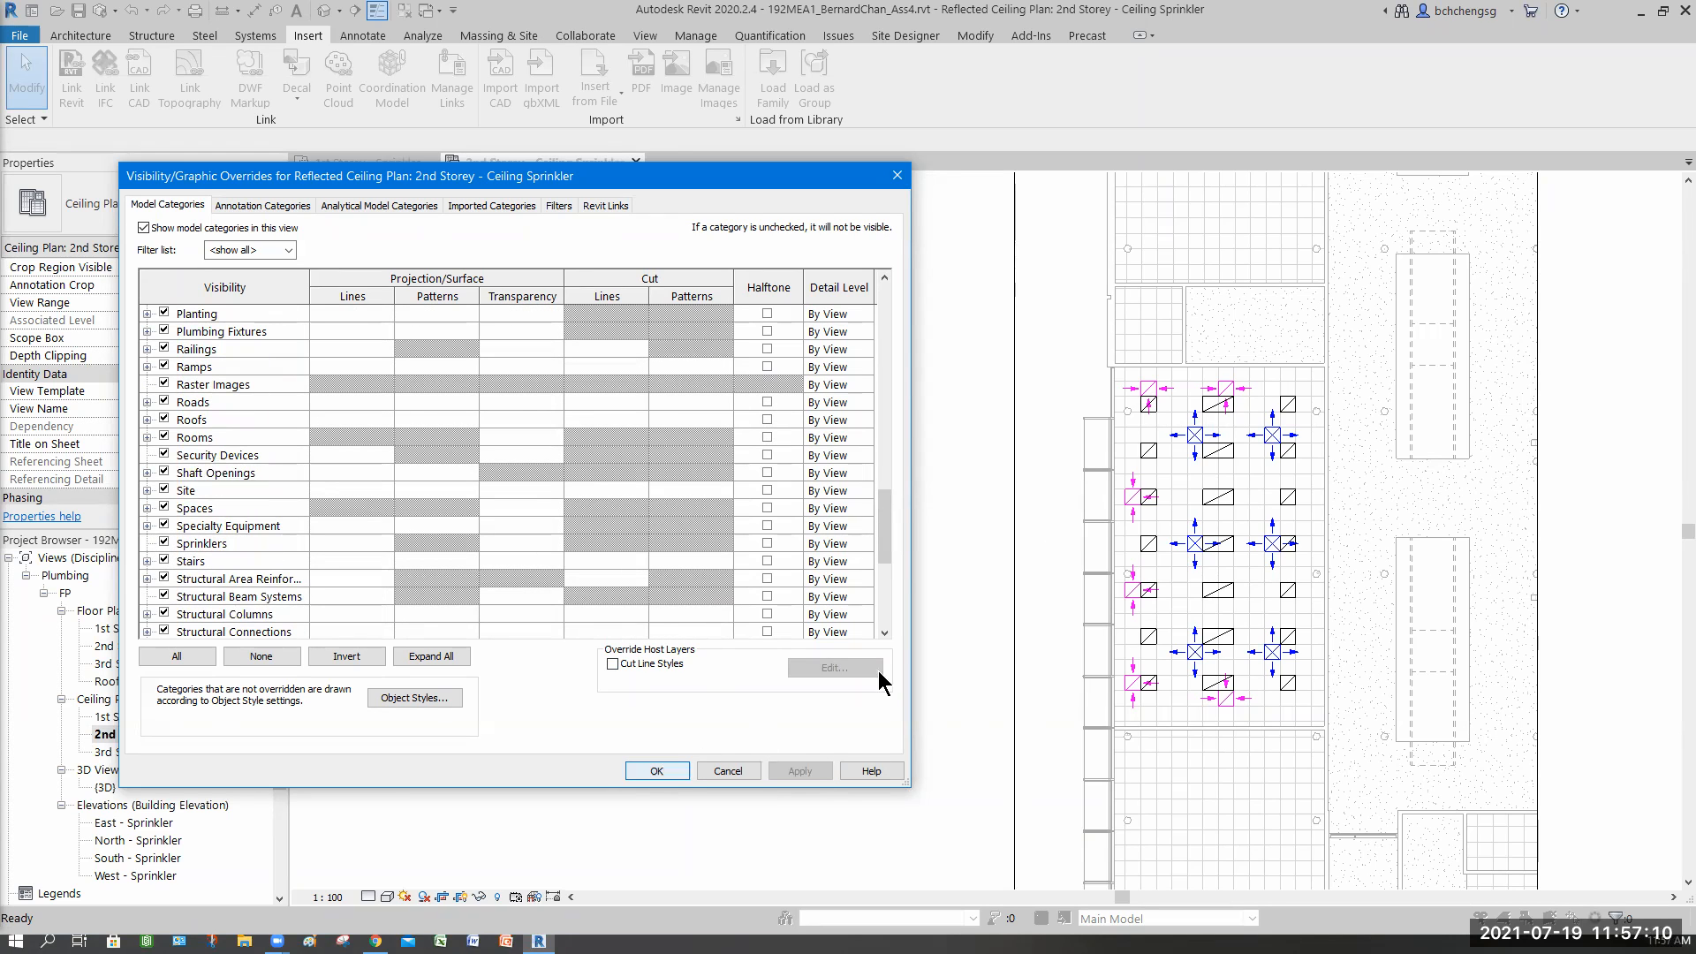
key("Return")
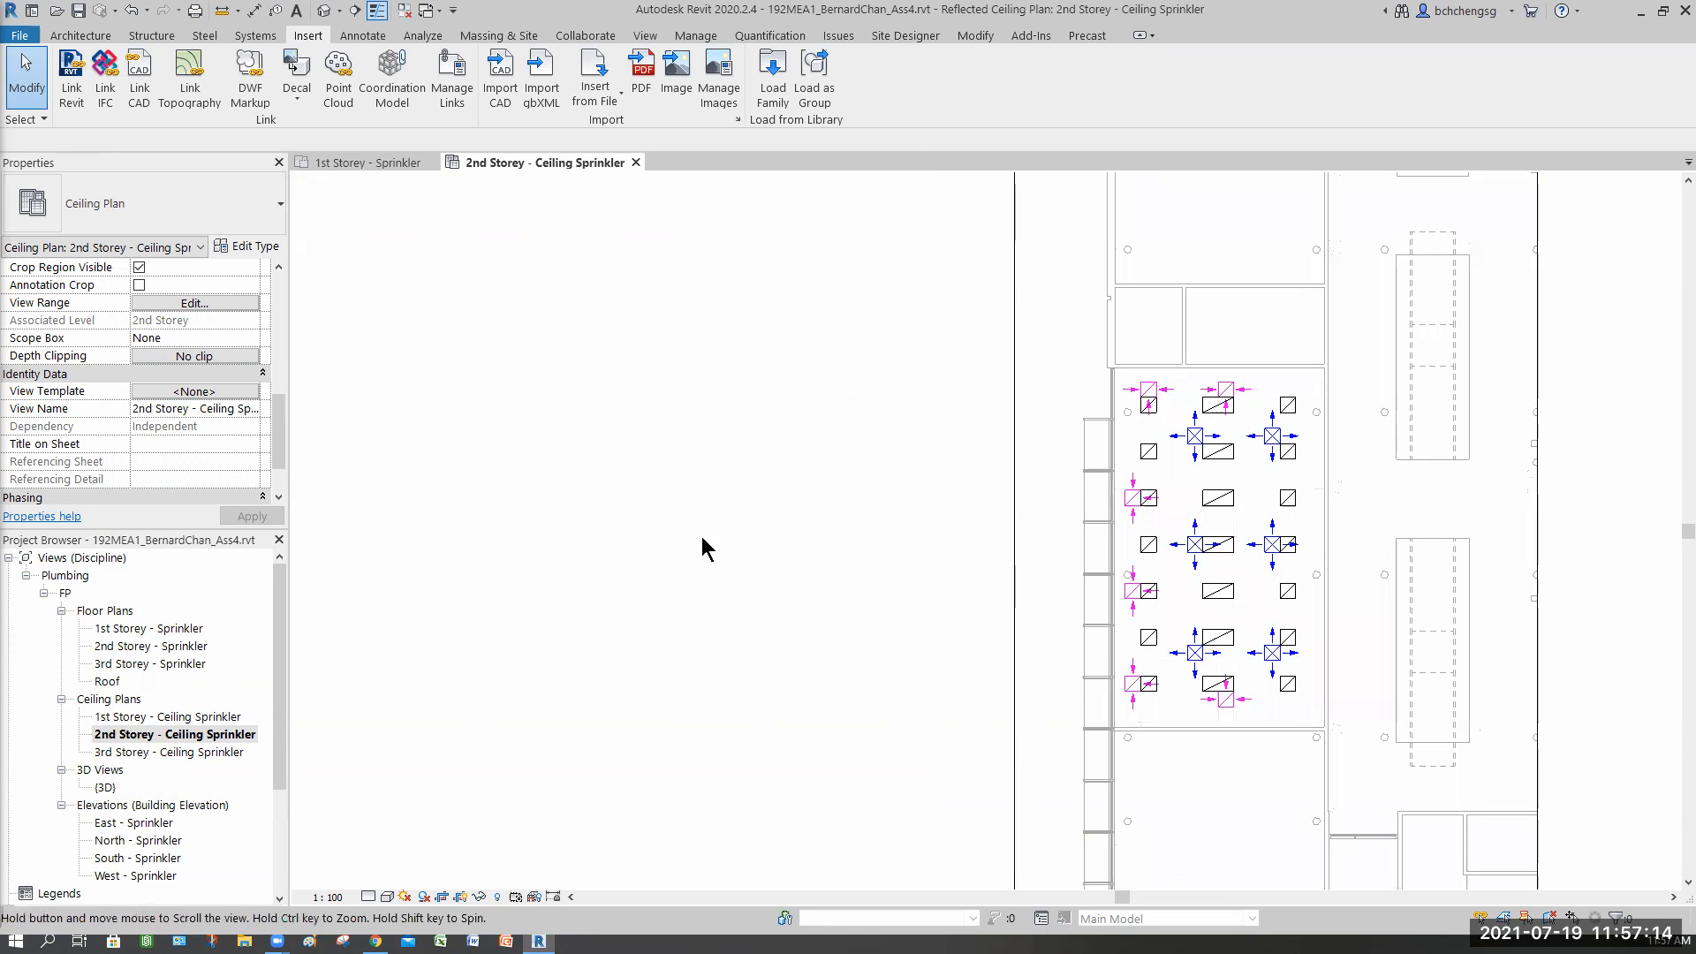
- Start placing a sprinkler in the lit room and choose the M_Sprinkler - Pendent - Hosted type 20 mm Pendent
middle_click_drag(1203, 641, 981, 614)
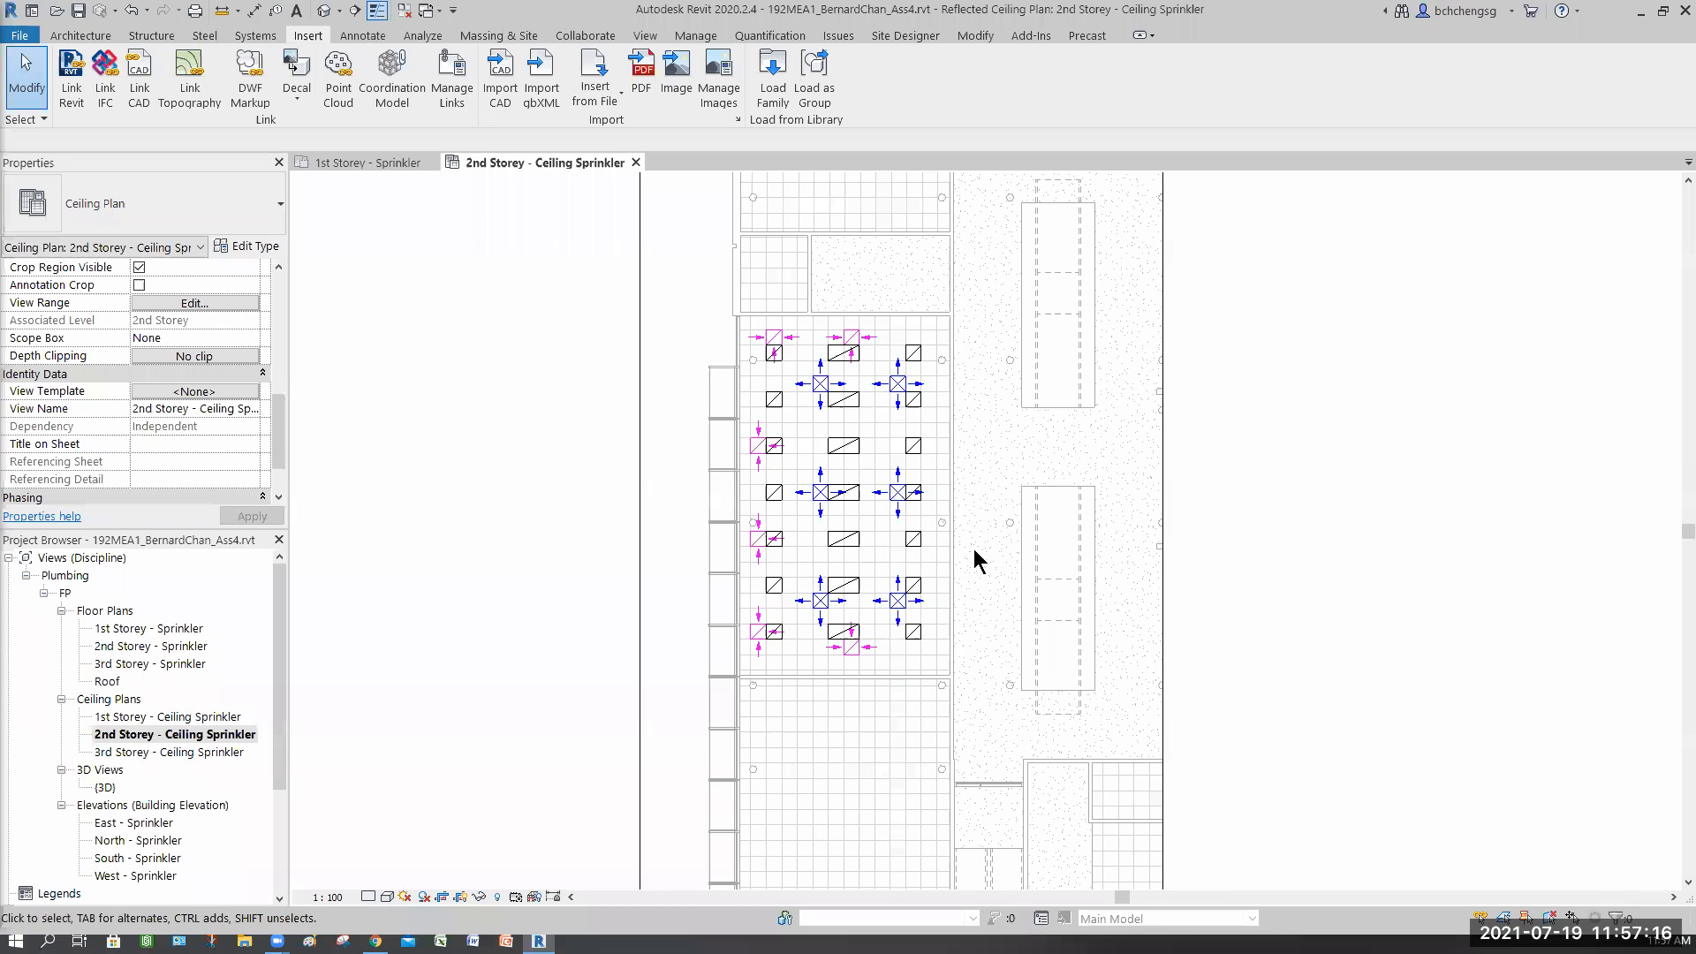
scroll(975, 558, "up", 2)
scroll(974, 549, "up", 1)
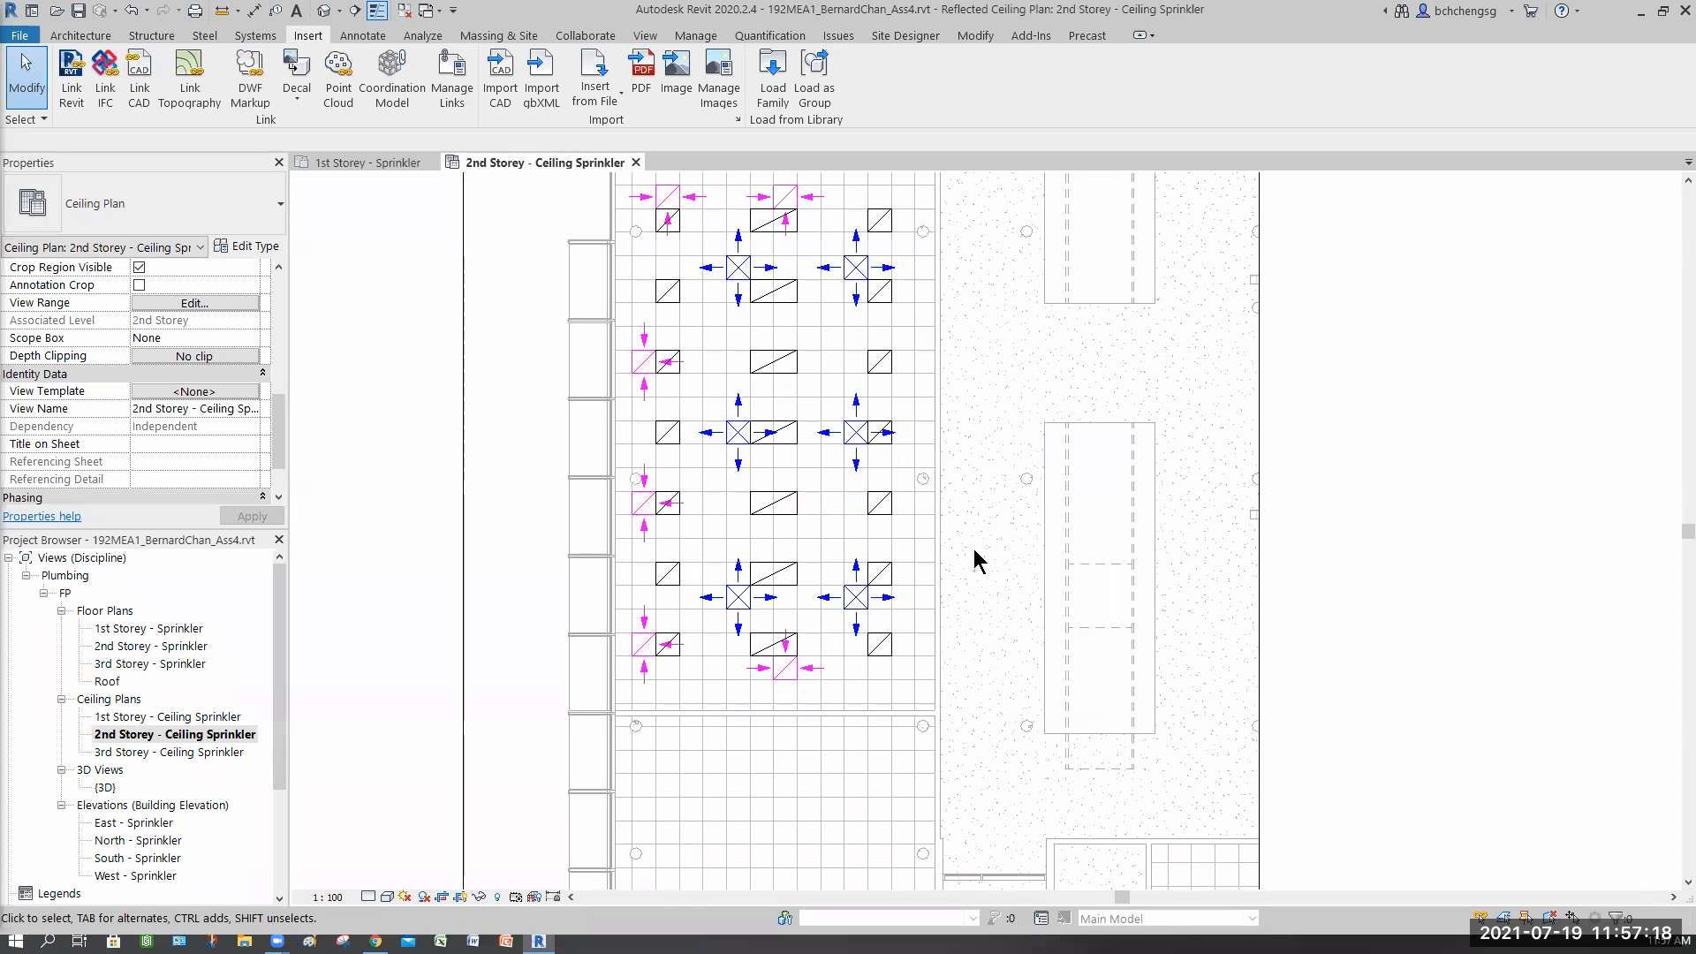
left_click(260, 40)
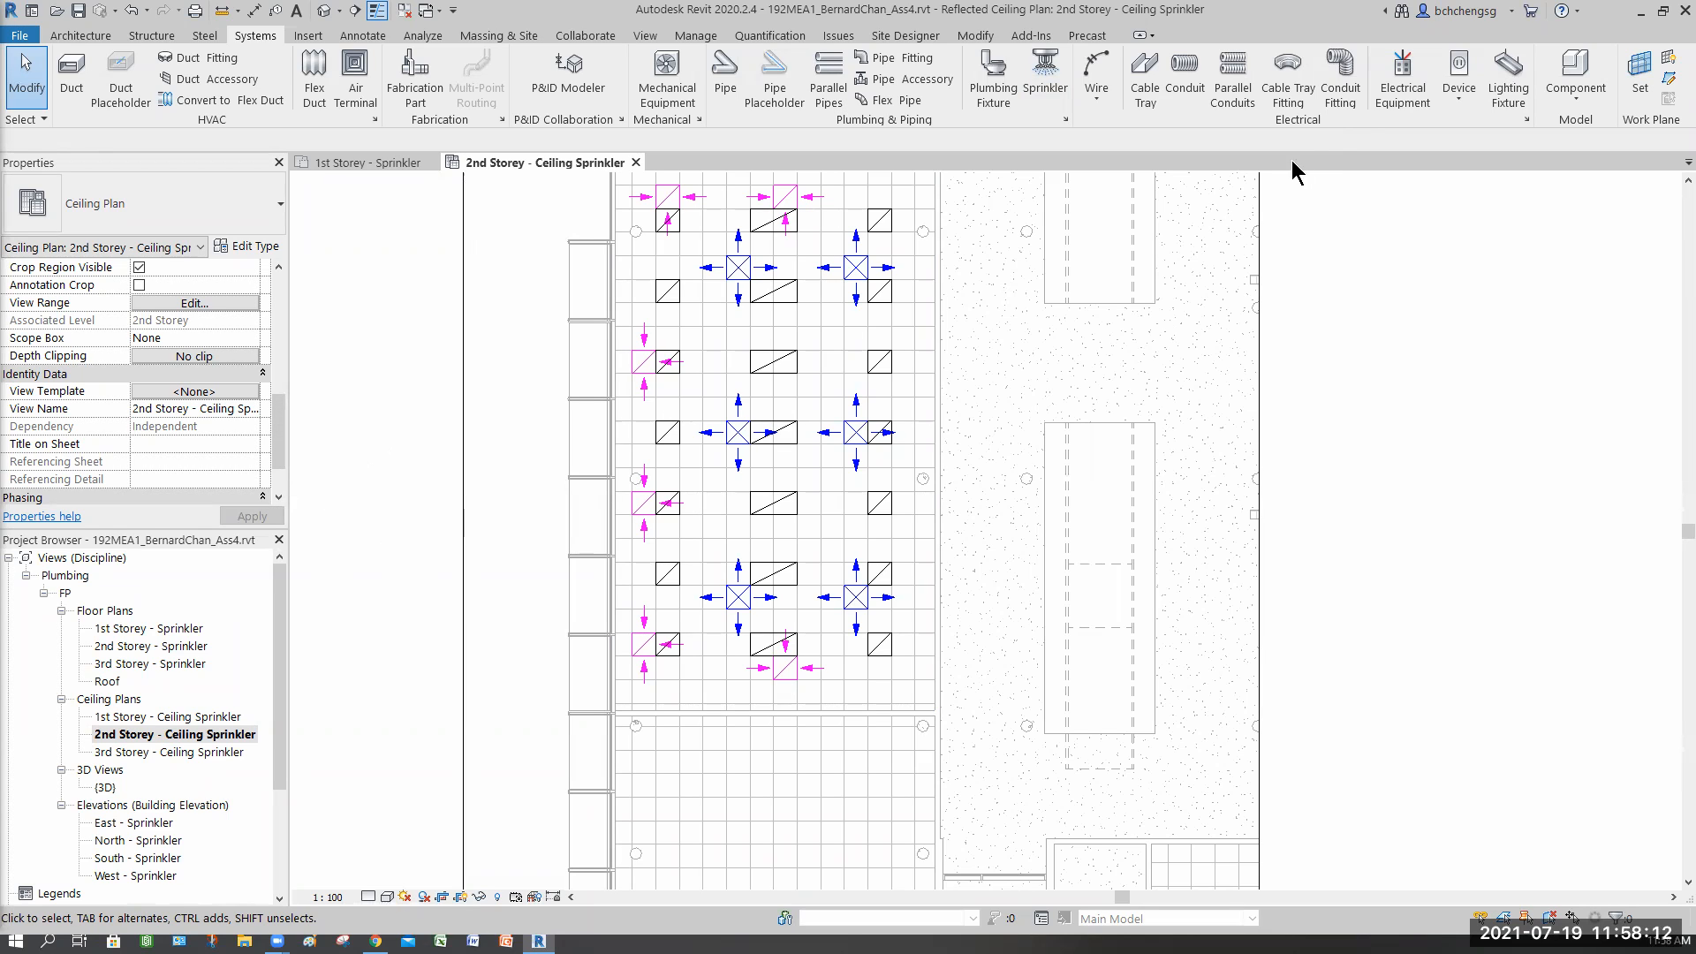
left_click(1046, 93)
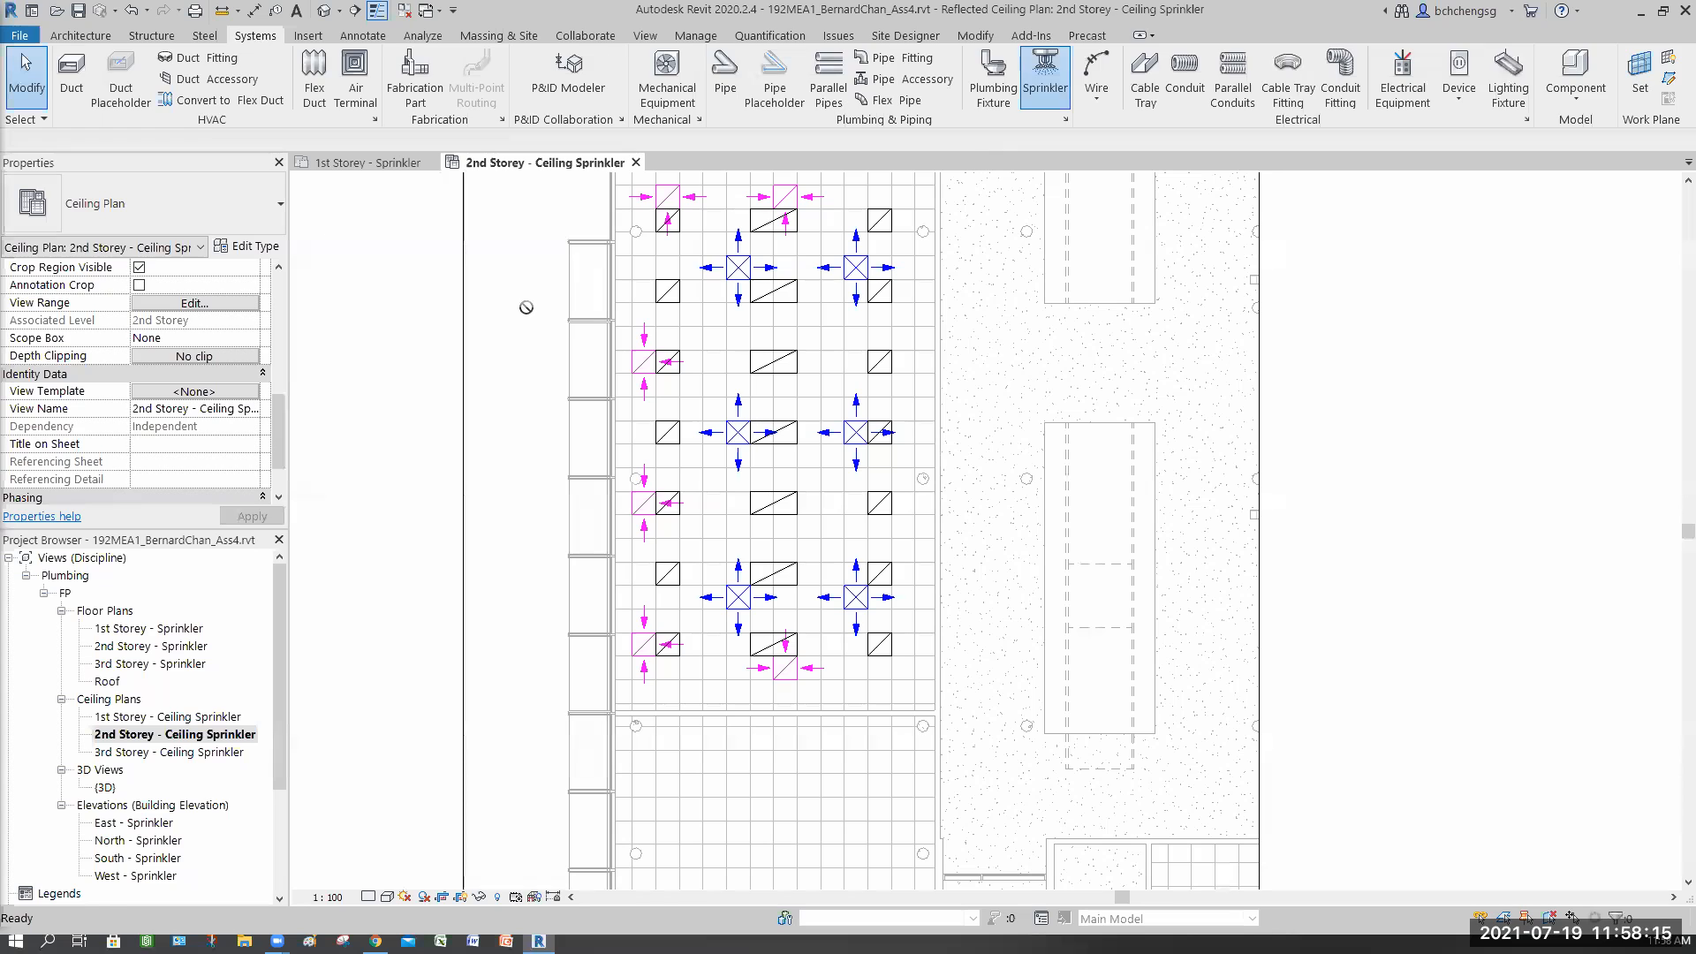
left_click(230, 217)
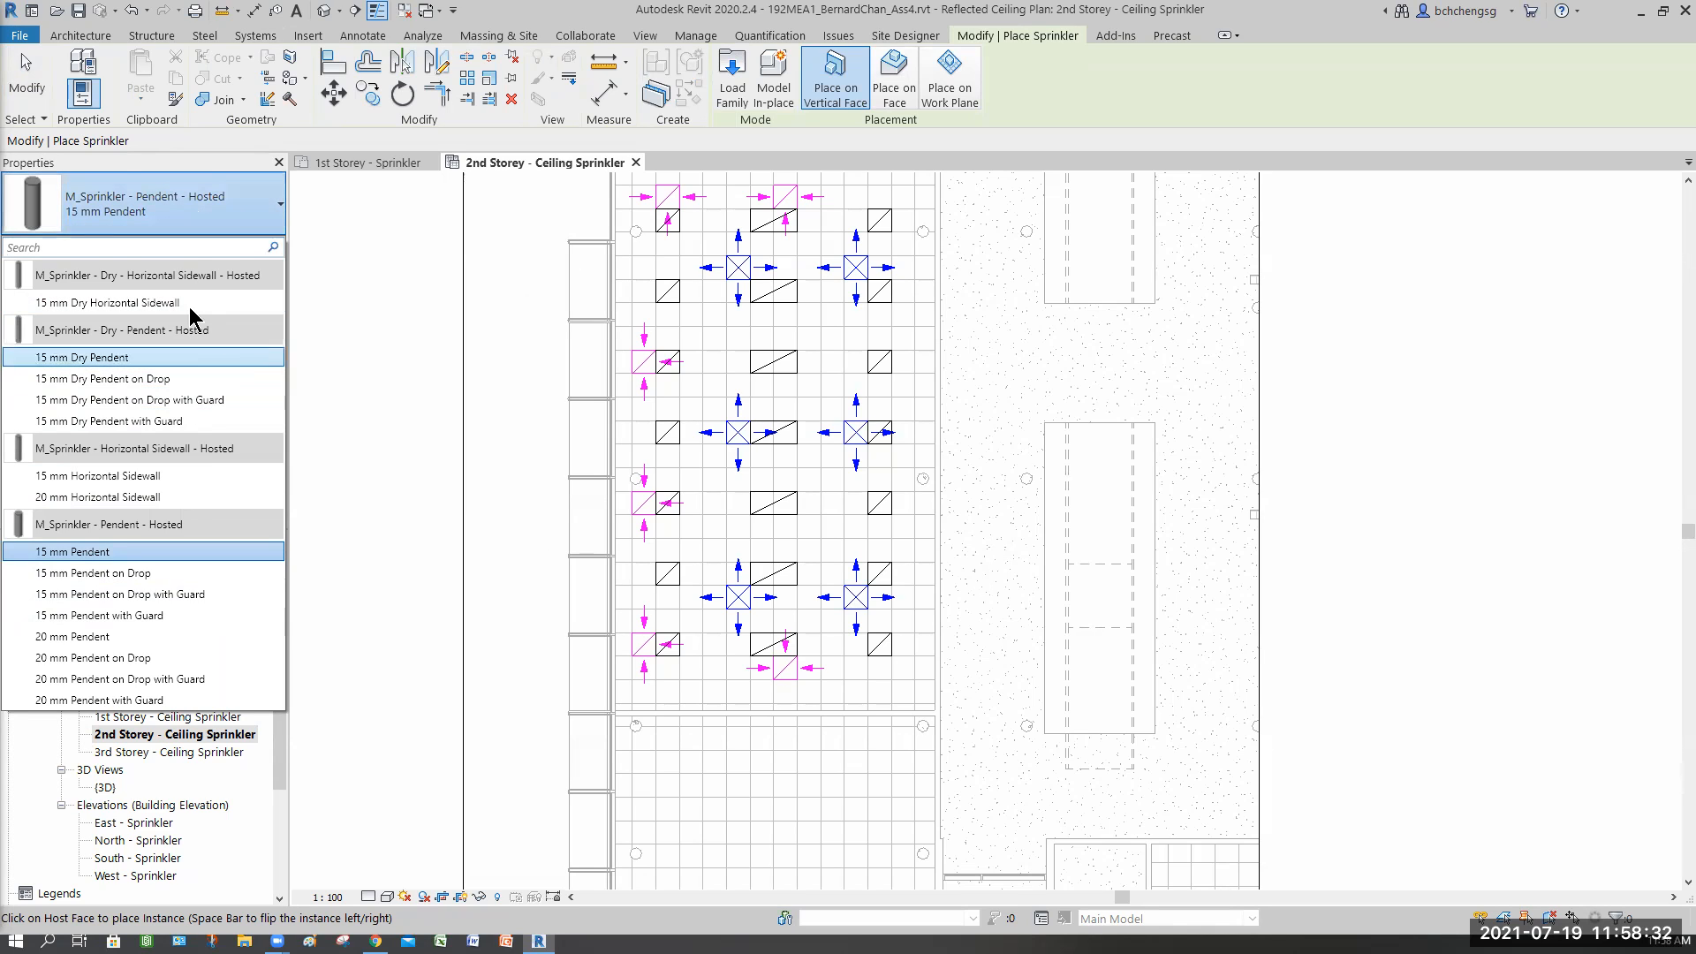
mouse_move(162, 305)
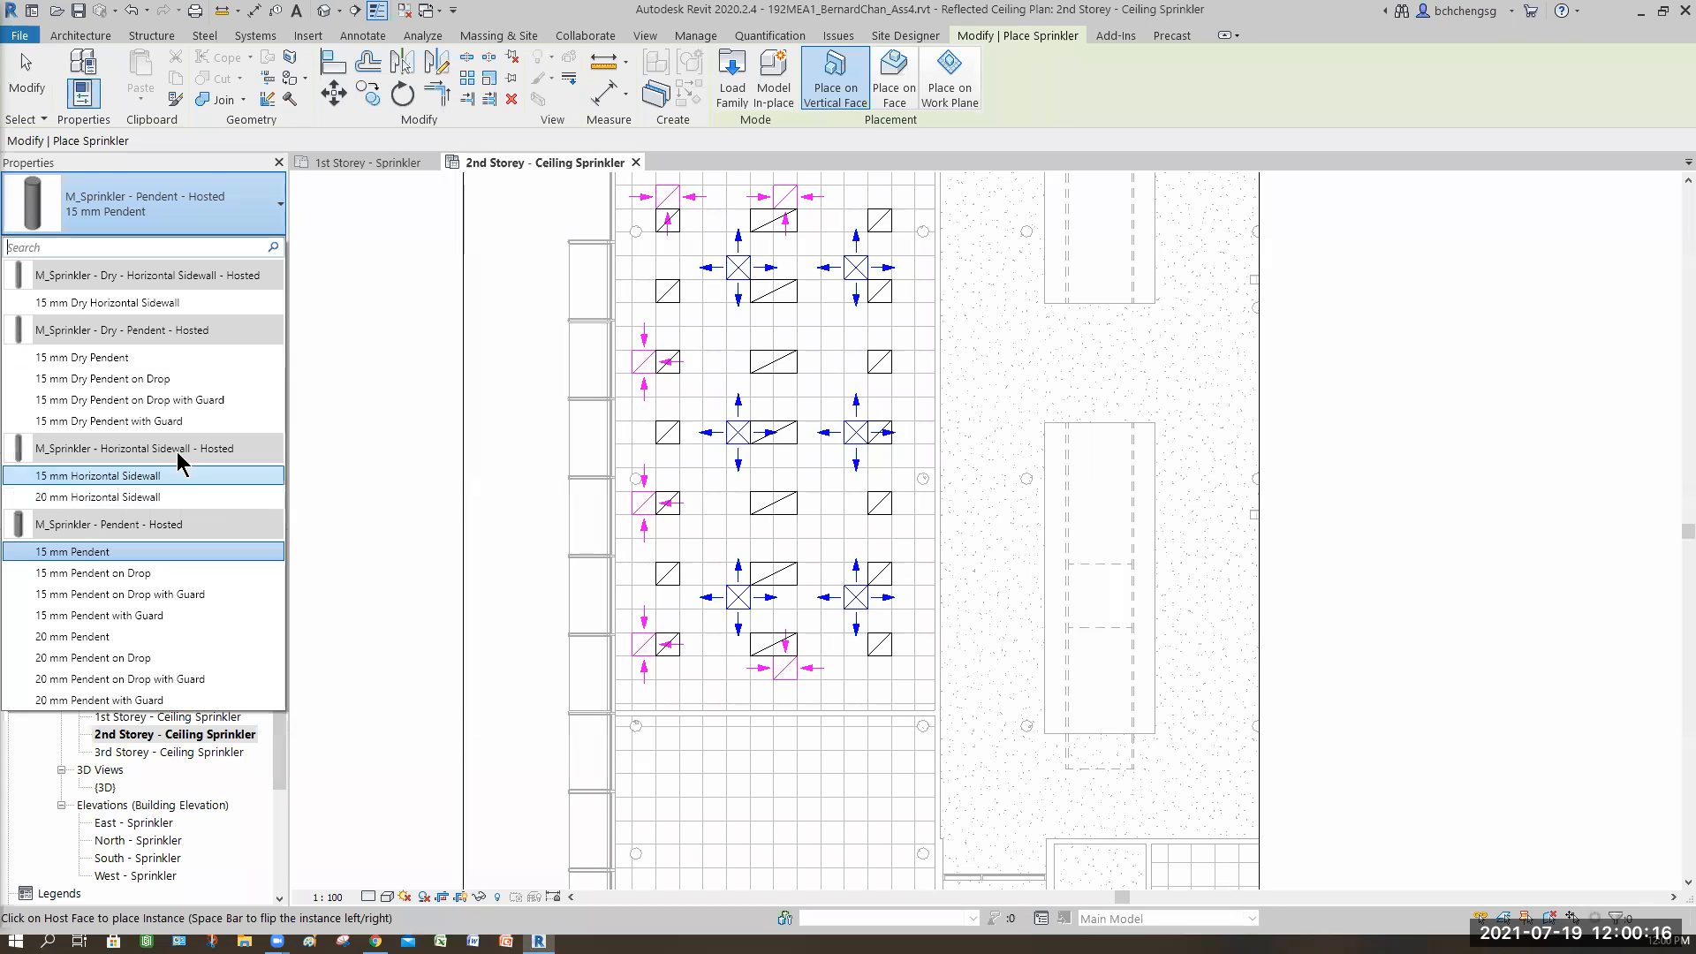
mouse_move(177, 454)
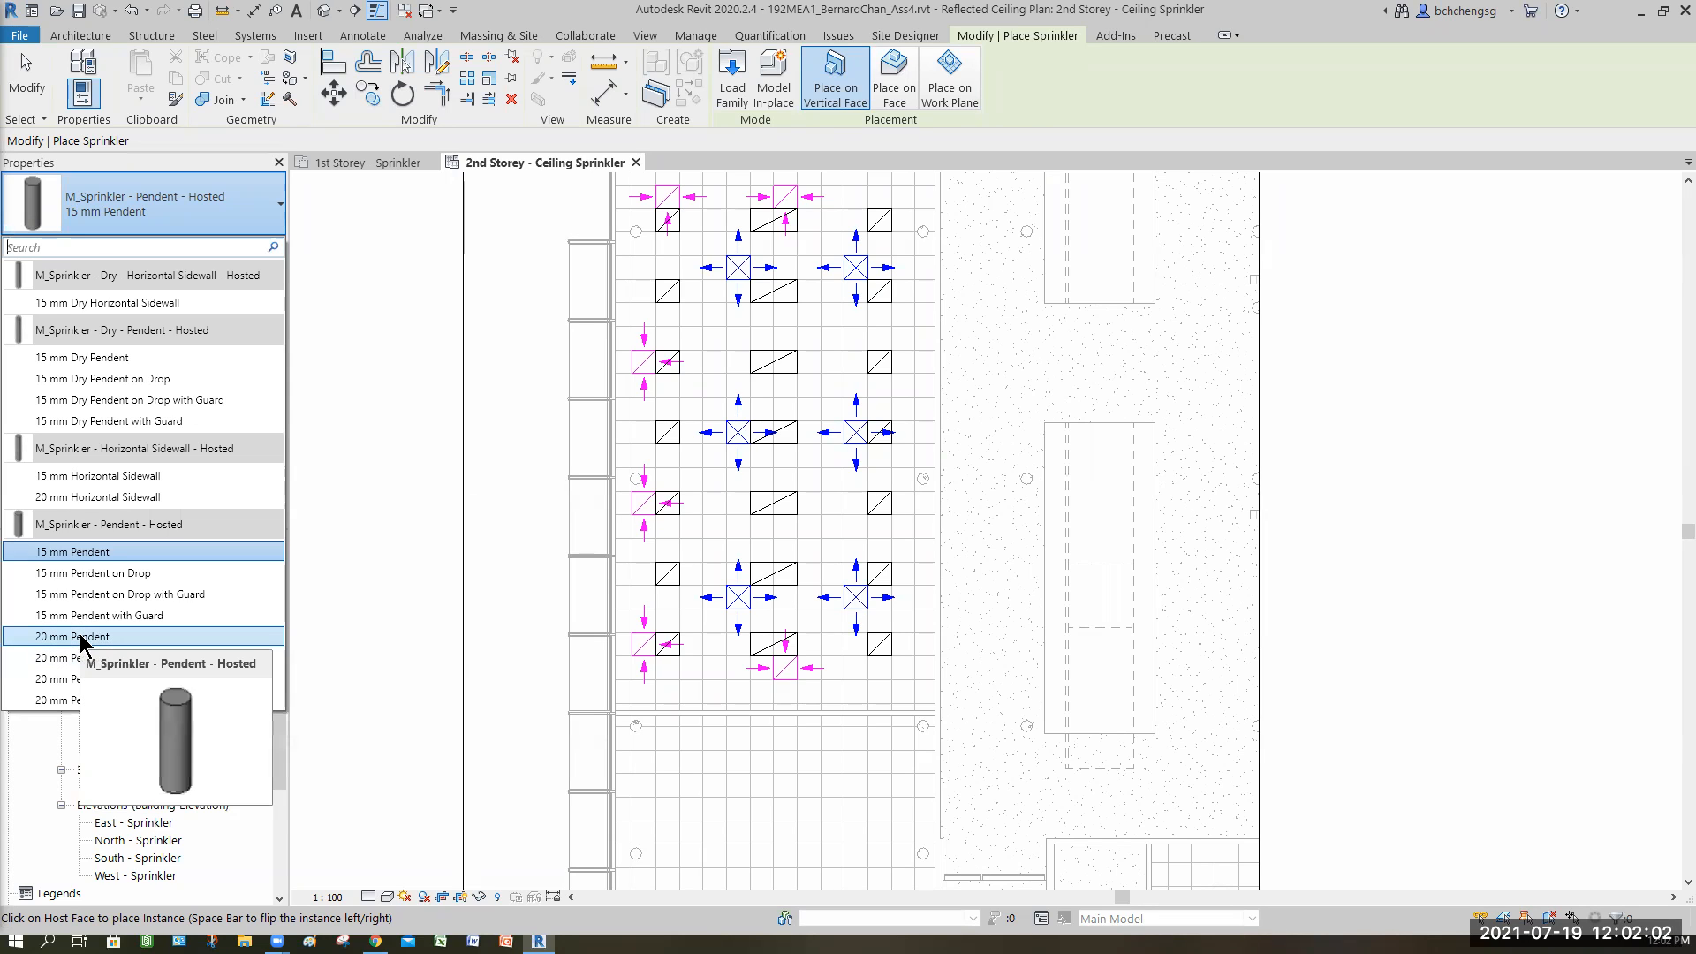
left_click(81, 636)
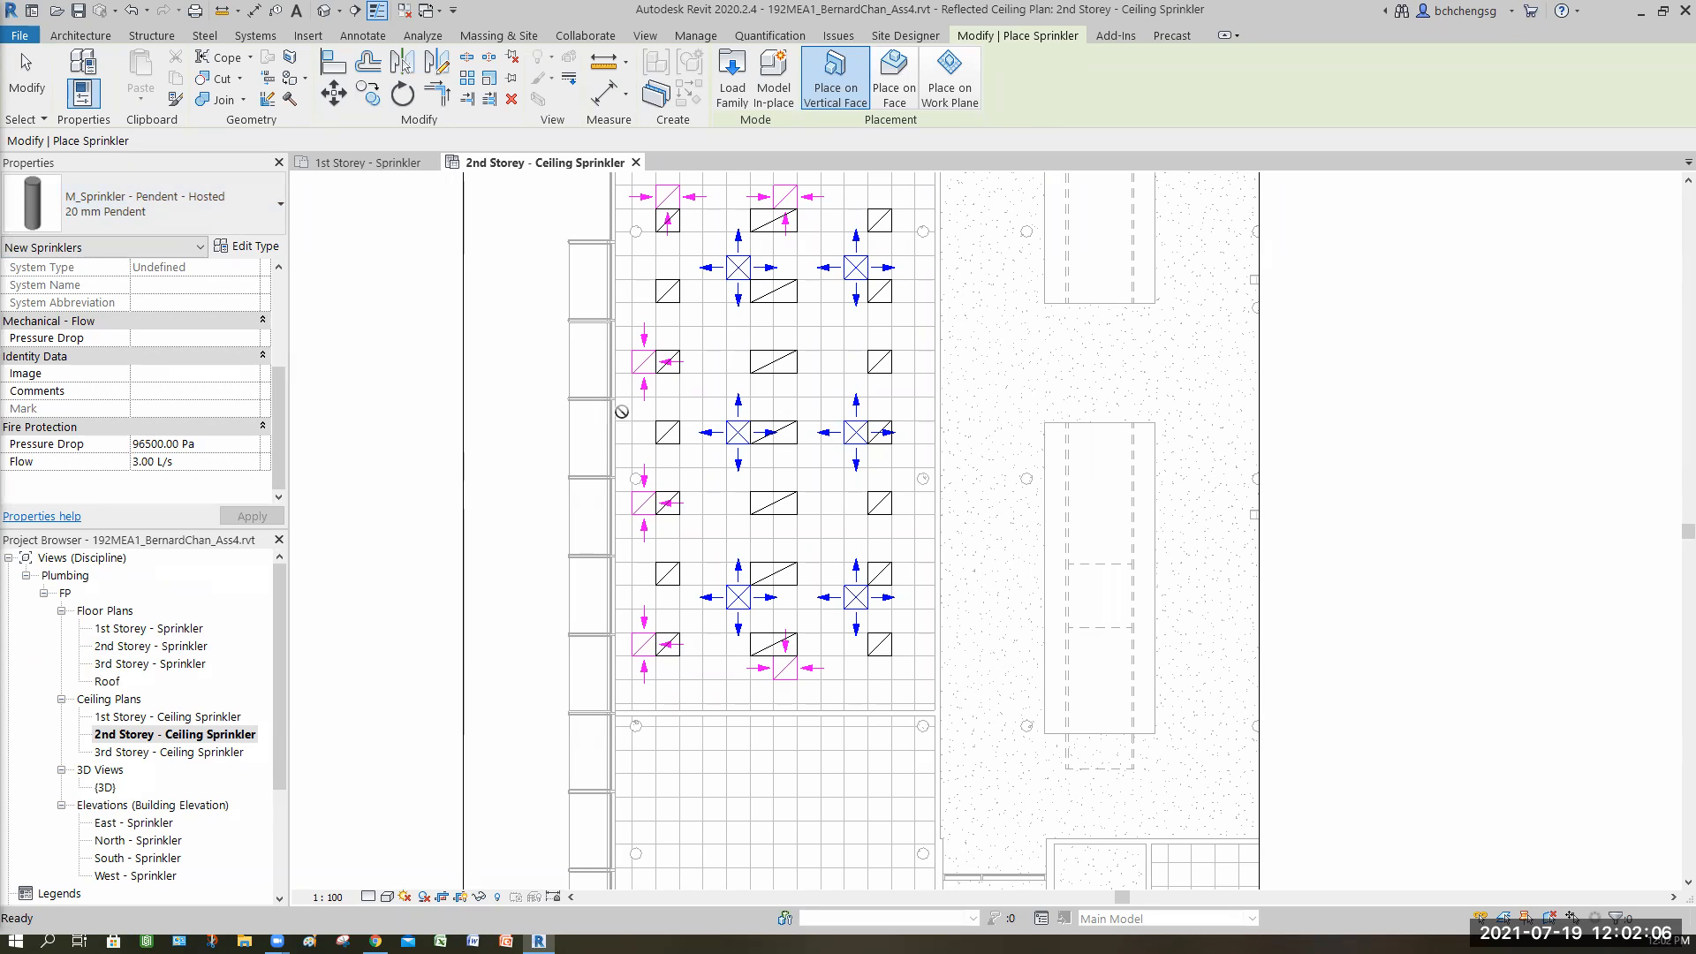
- Switch the sprinkler placement method to Place on Face so it hosts on the room's ceiling
left_click(765, 509)
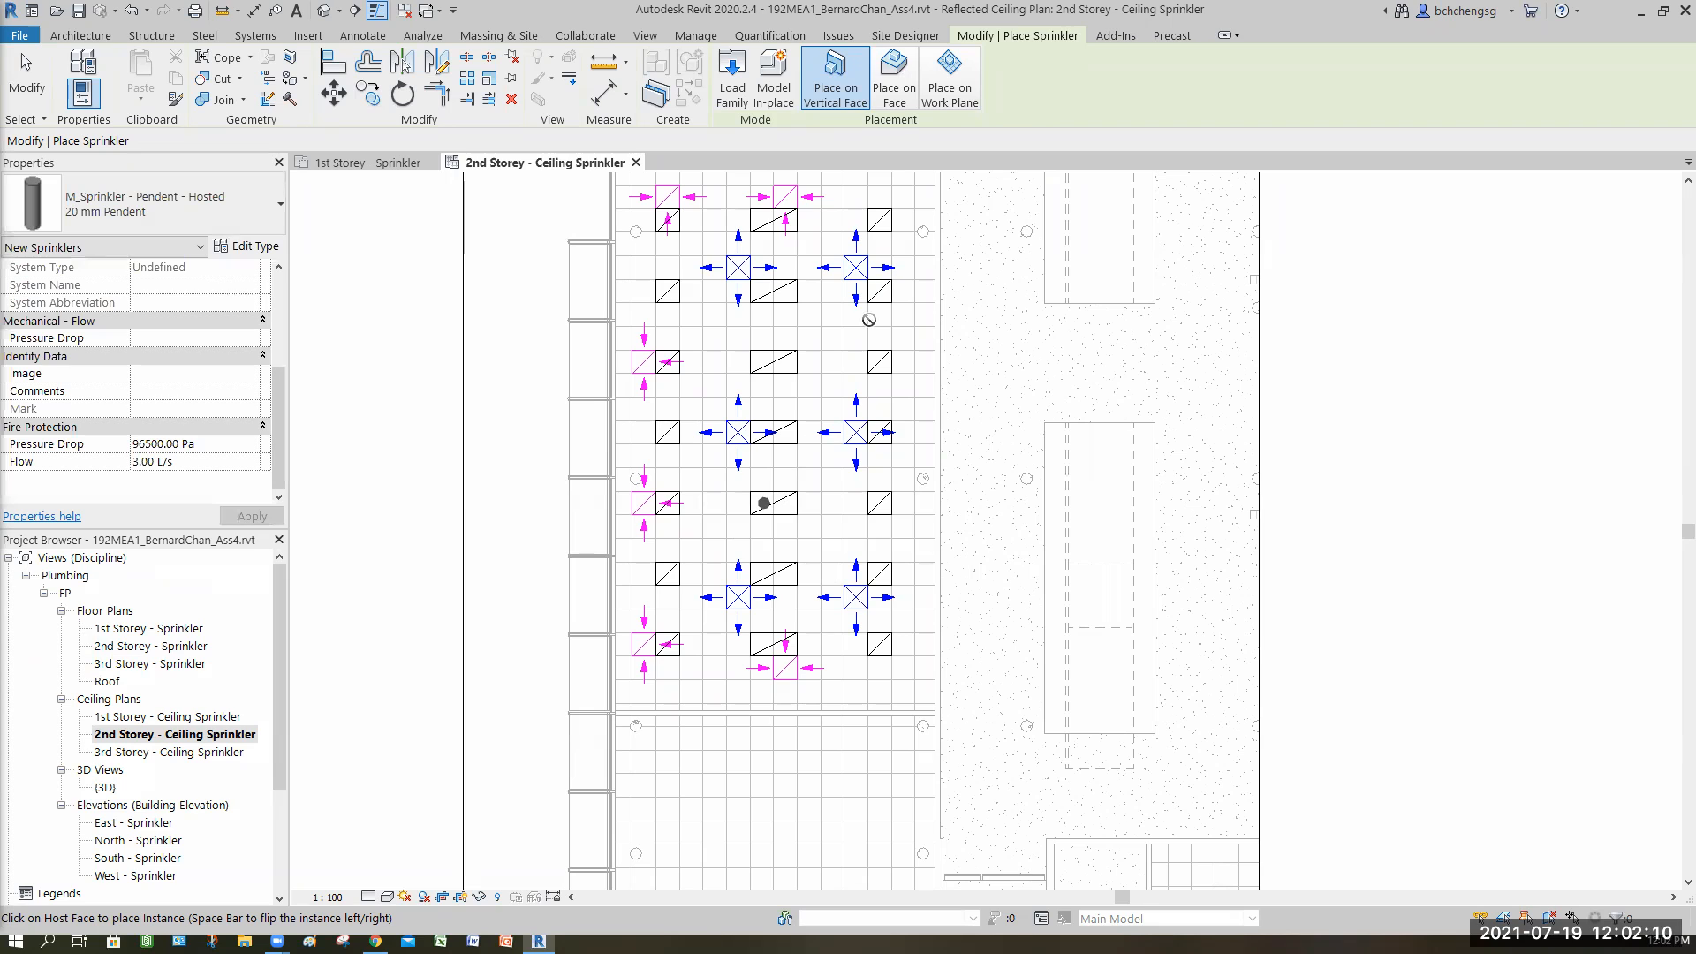
left_click(894, 84)
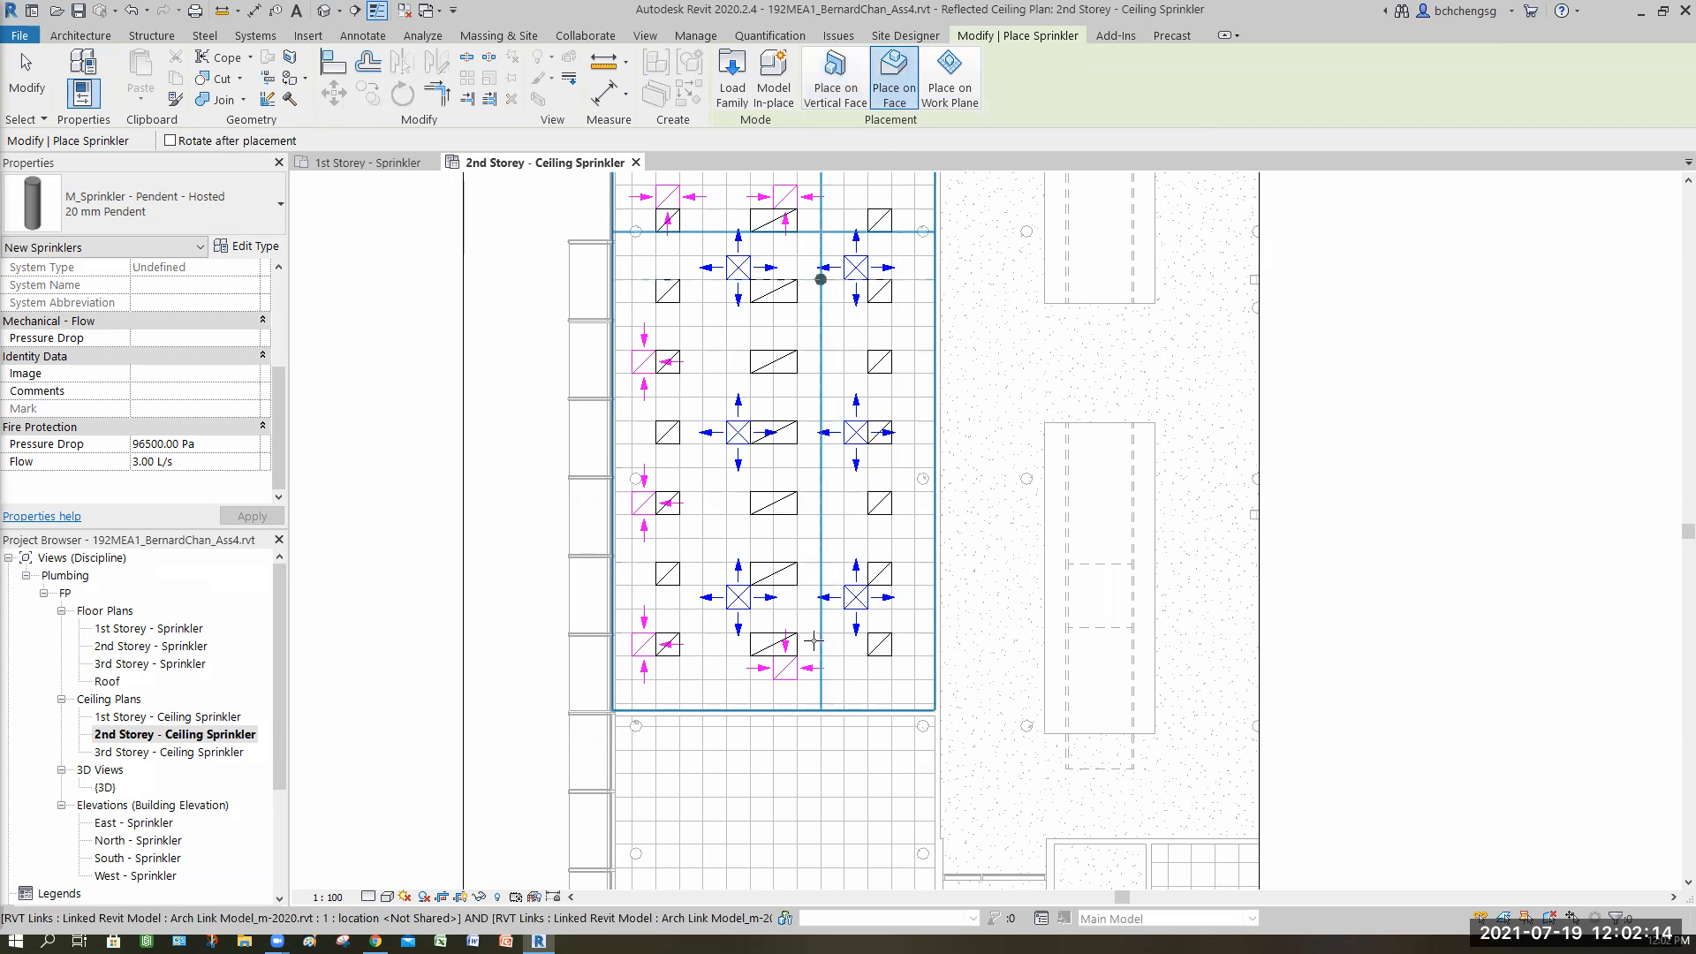
mouse_move(814, 707)
middle_mouse_down()
mouse_move(795, 730)
mouse_move(787, 690)
middle_mouse_up()
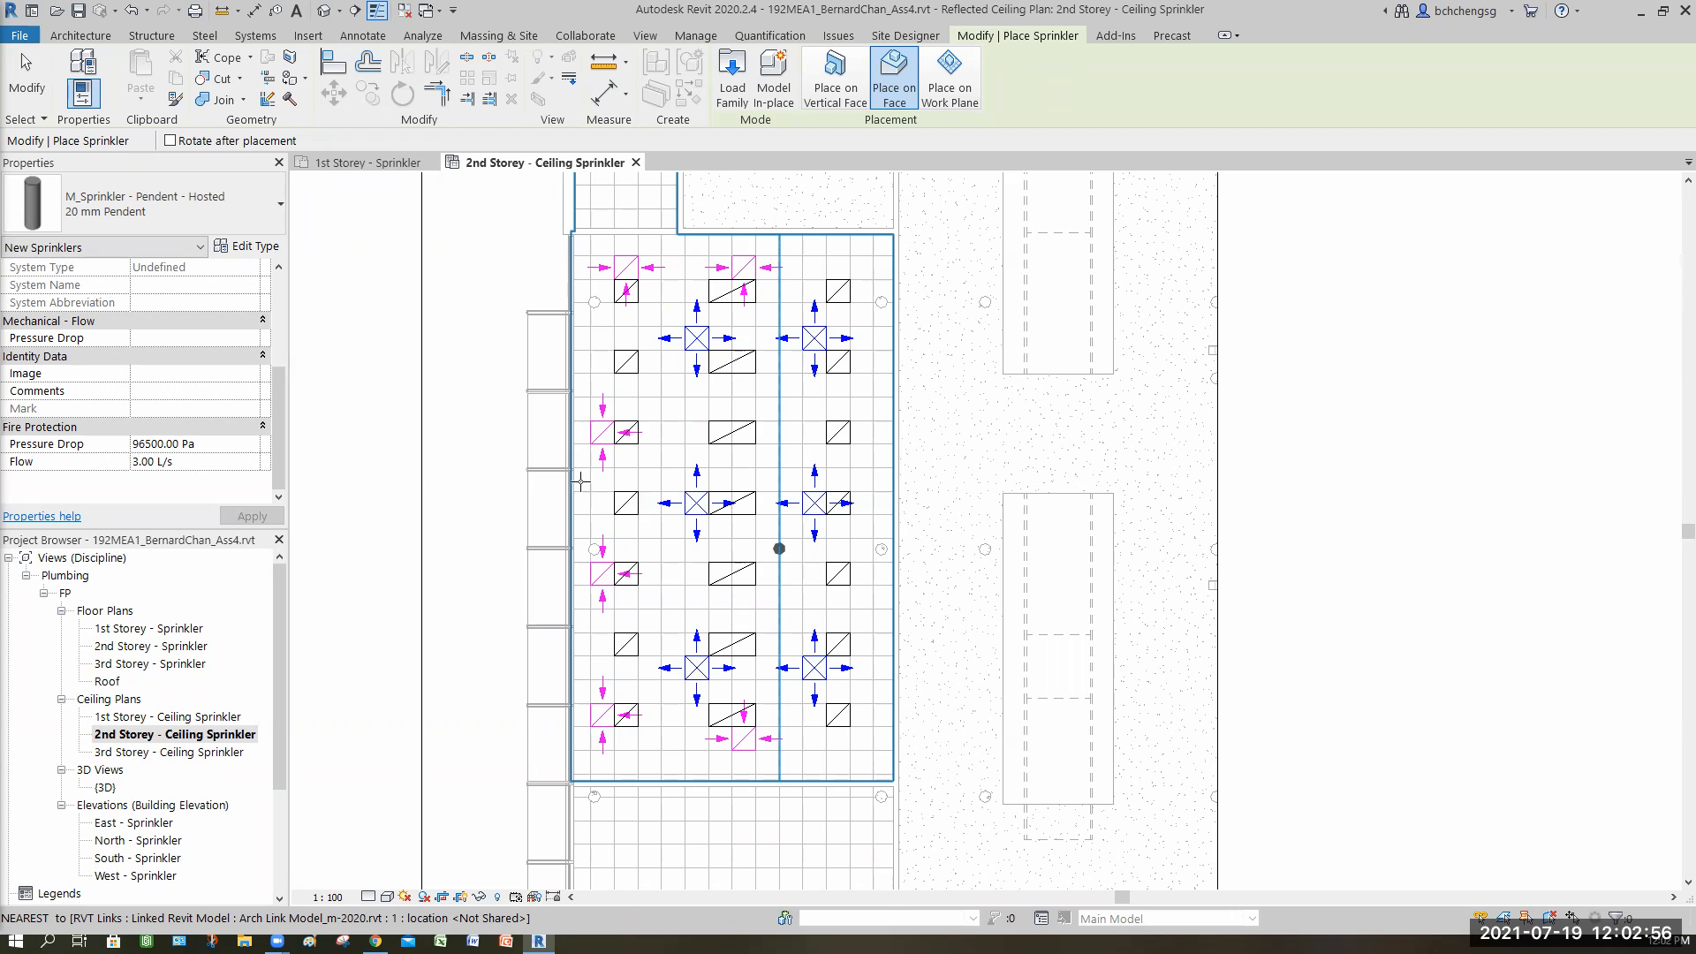
left_click(237, 212)
scroll(269, 397, "down", 1)
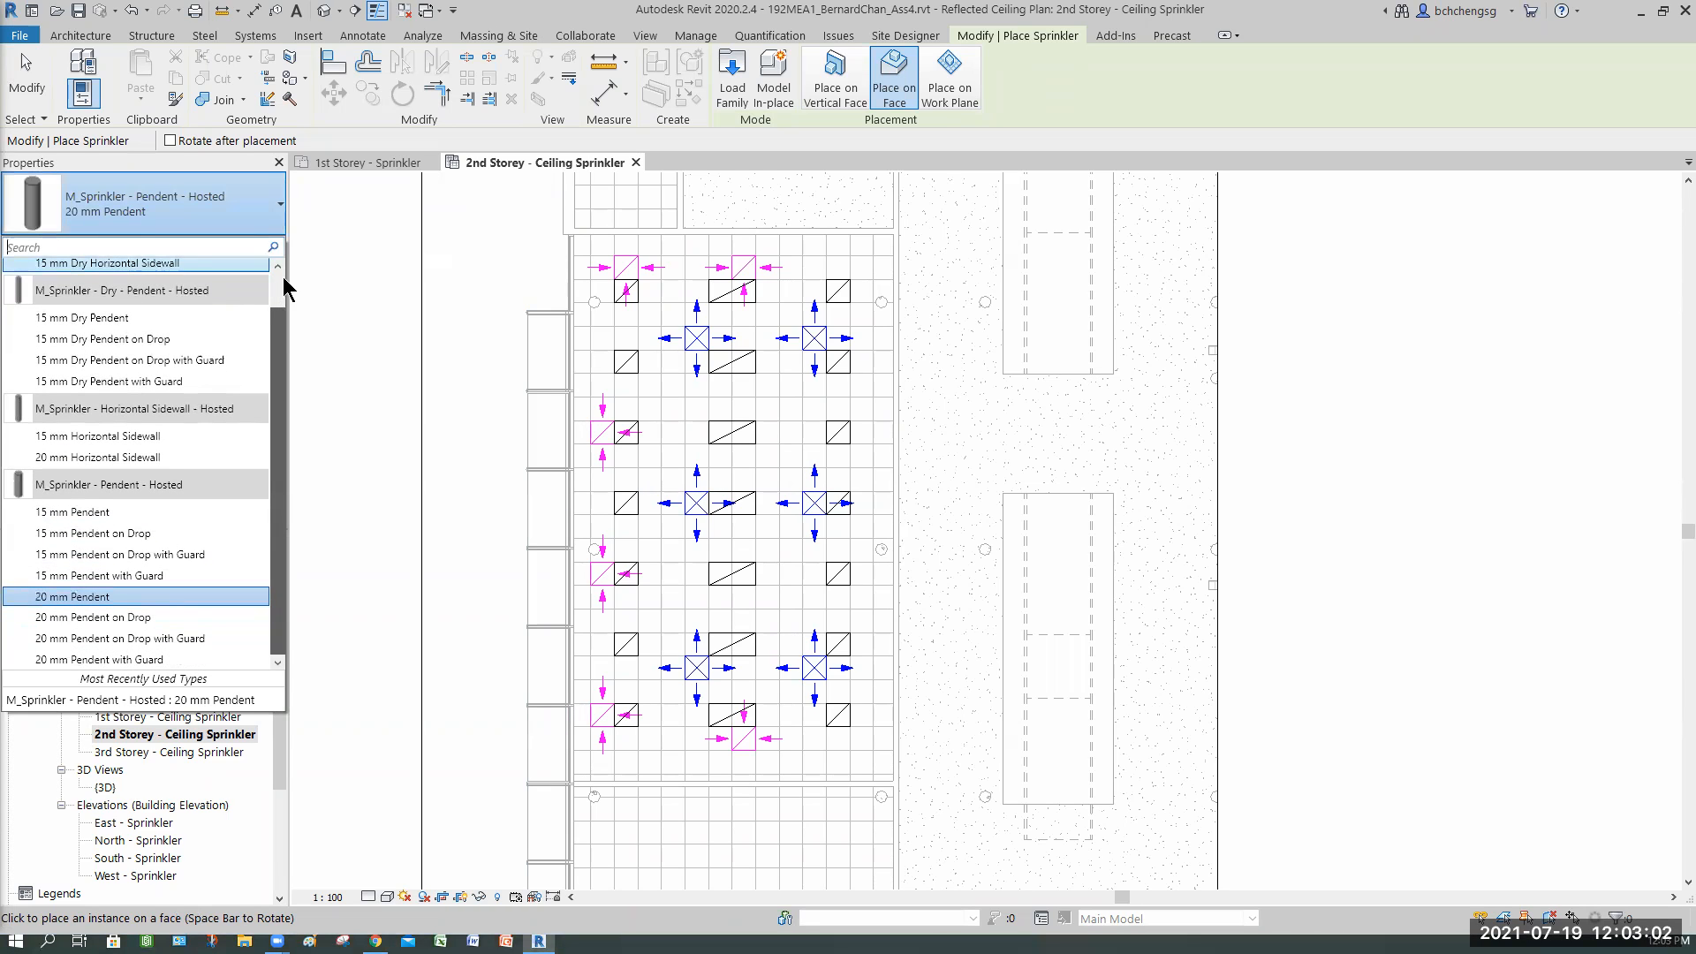
scroll(285, 289, "up", 1)
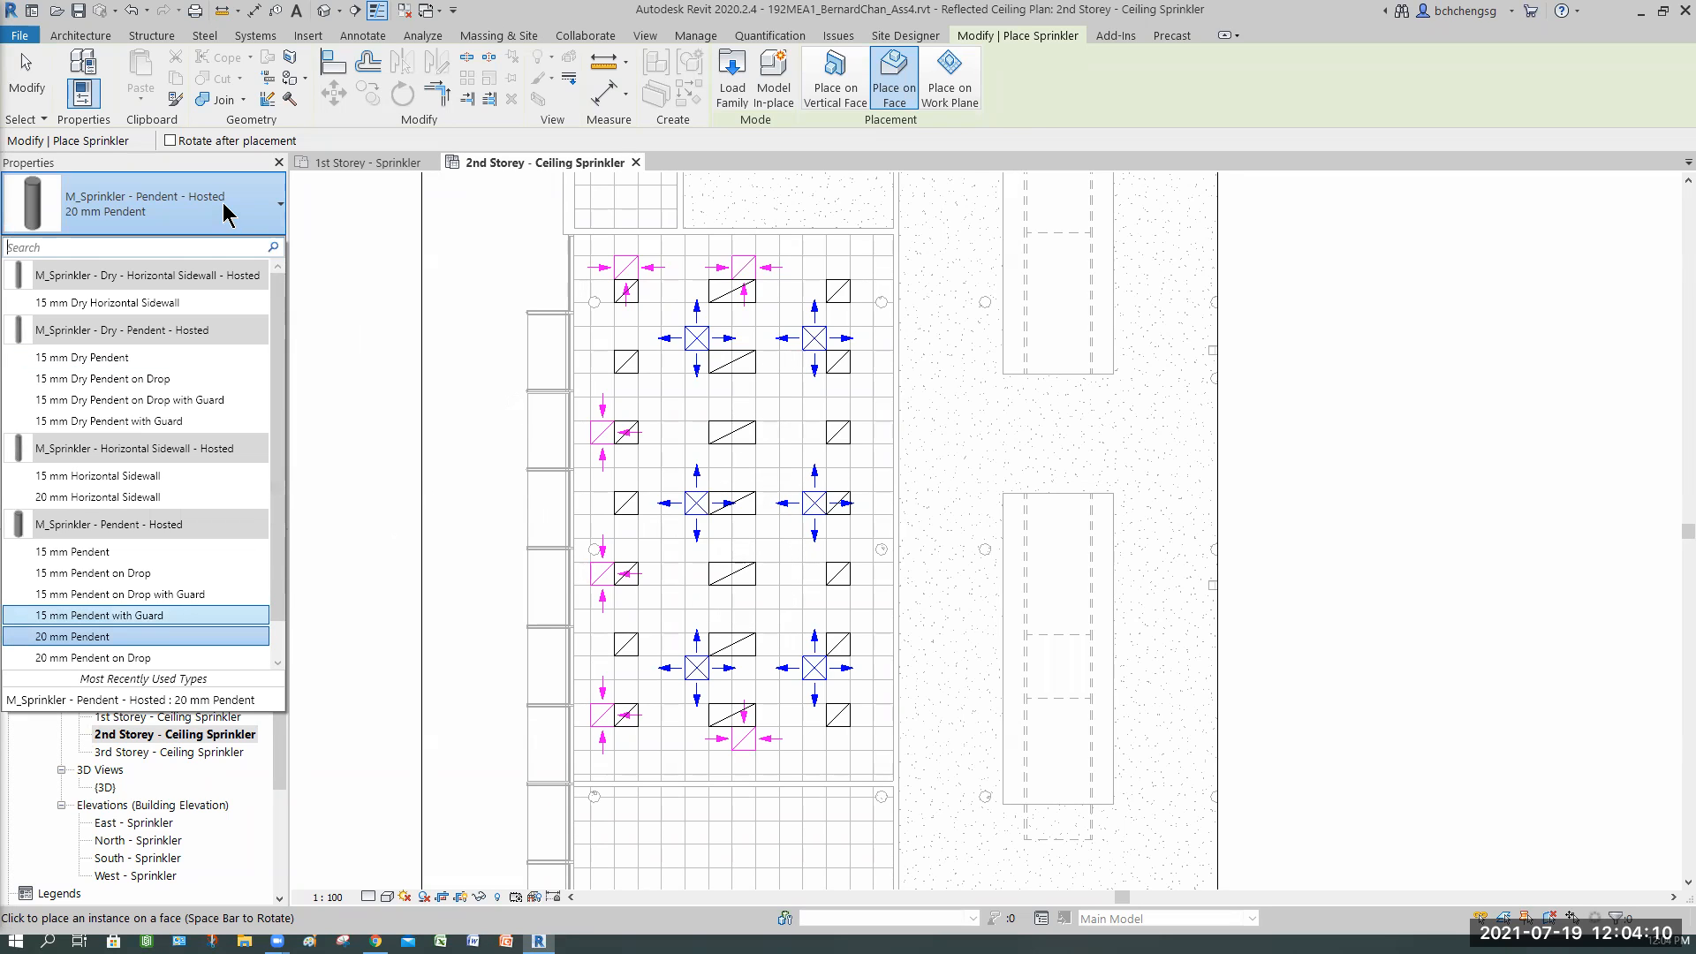
left_click(790, 466)
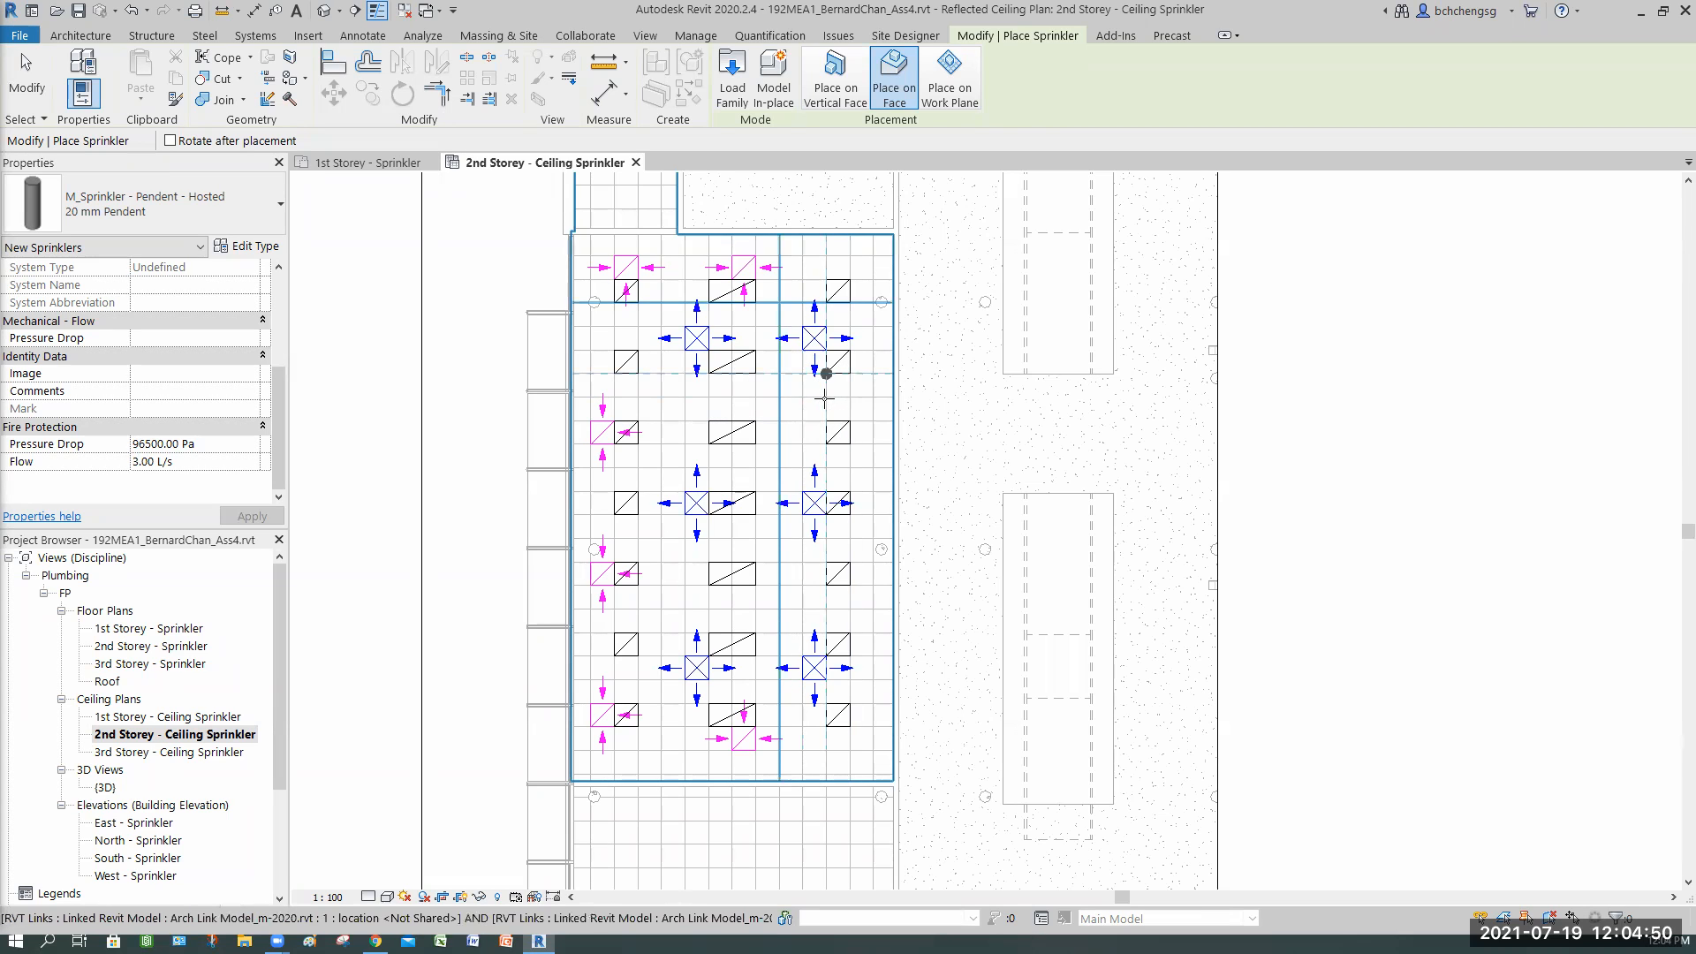
- Place a 20 mm pendent sprinkler in the tile beside the room's top-right light, above the right blue air terminal, and finish placing
scroll(825, 398, "up", 3)
middle_click_drag(826, 412, 862, 522)
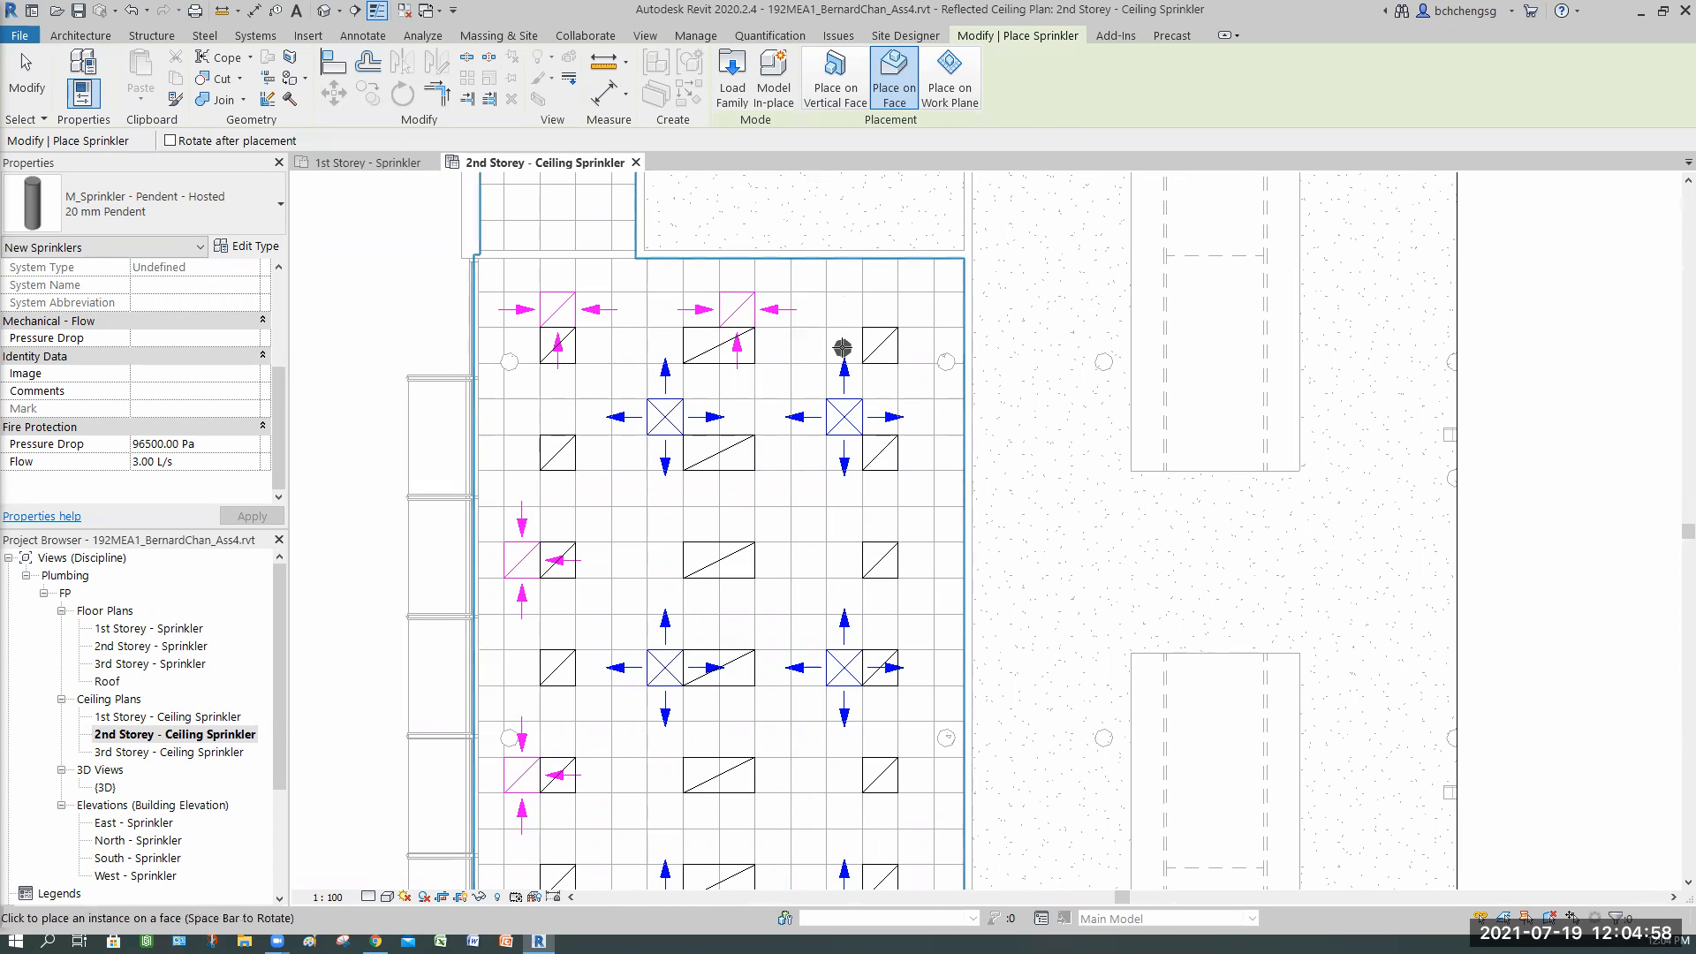
scroll(842, 347, "up", 2)
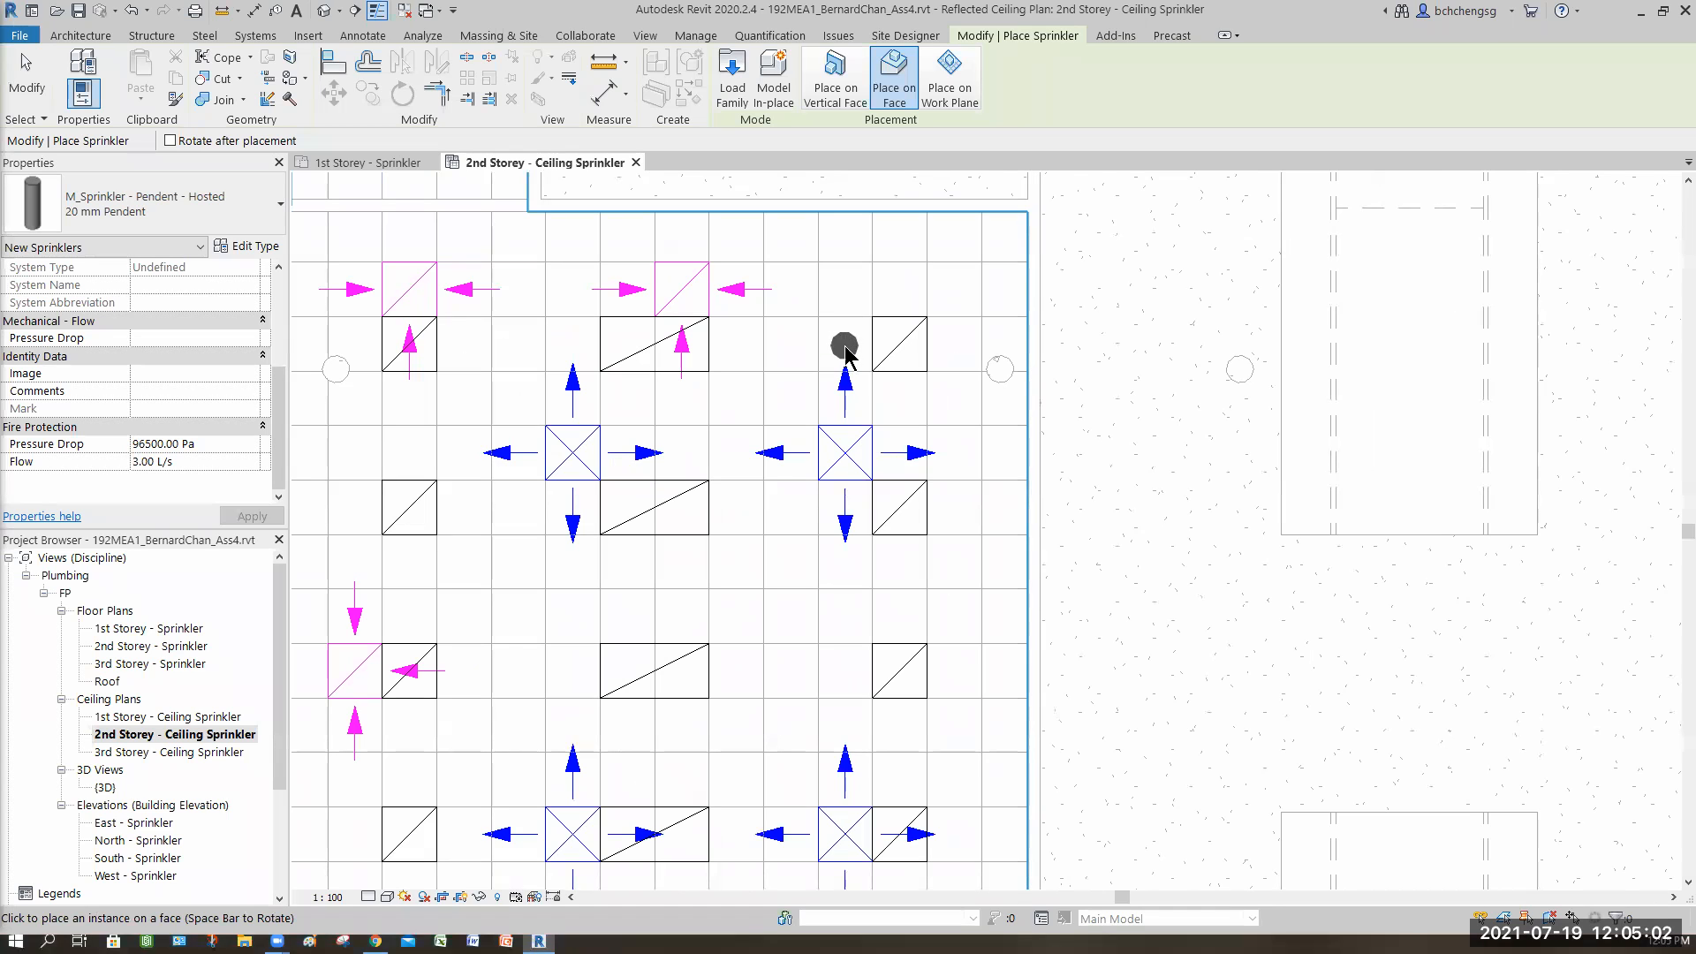
left_click(845, 347)
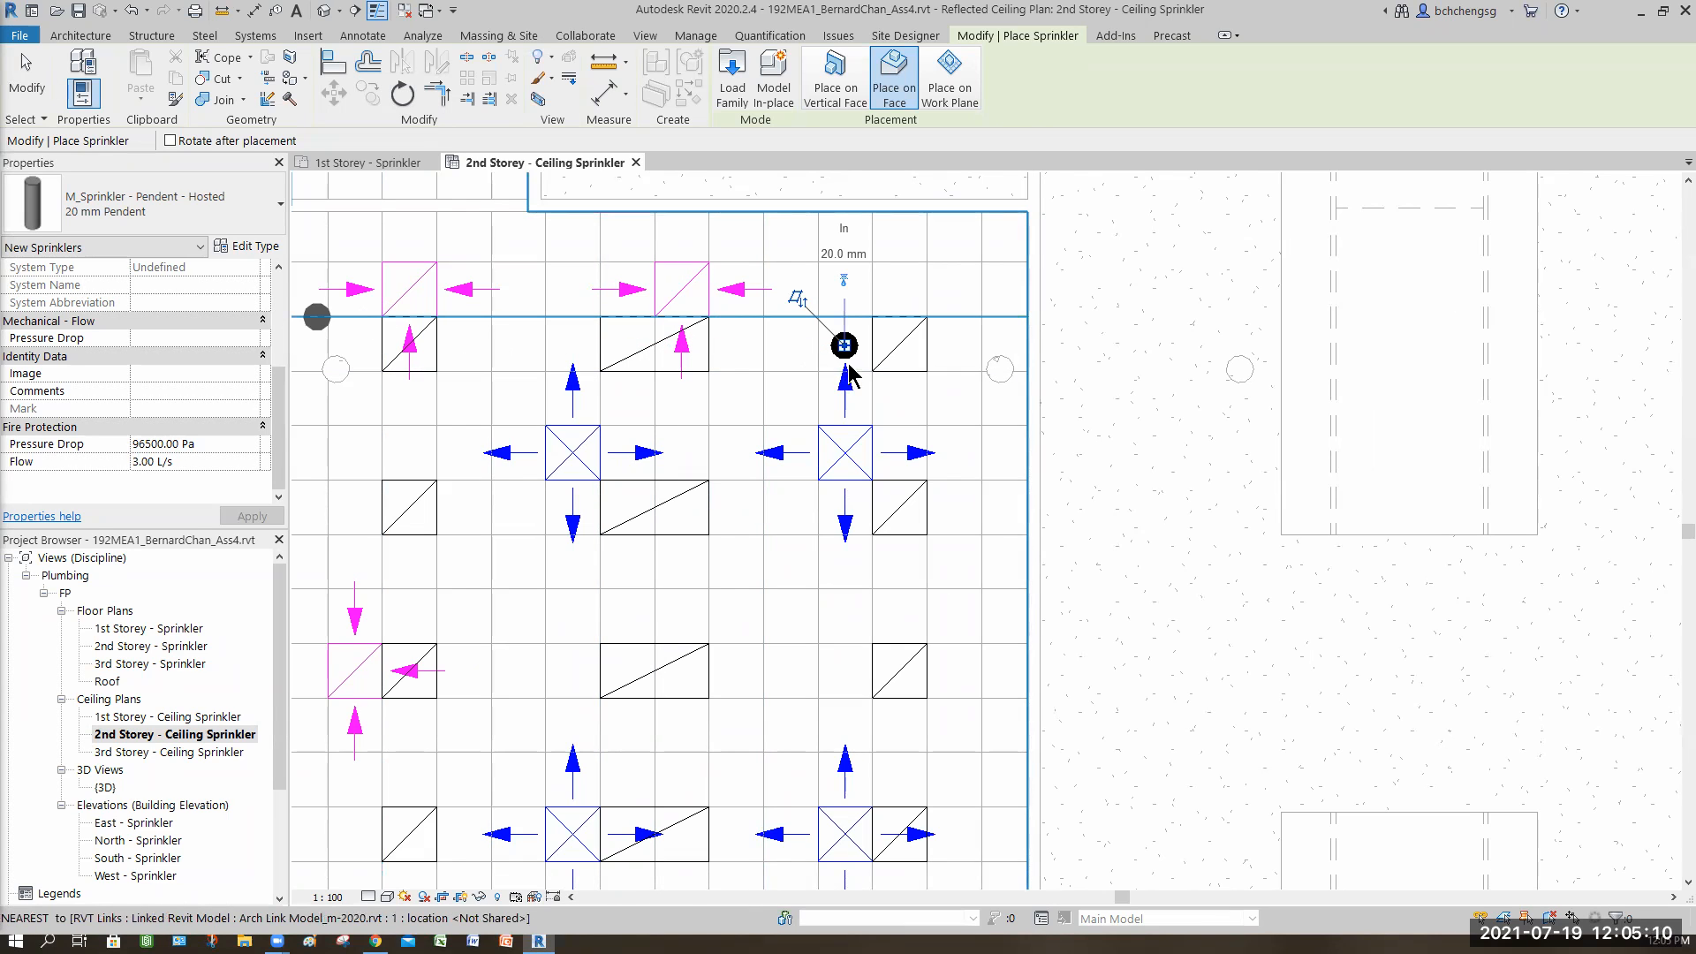
key("Escape")
key("Escape")
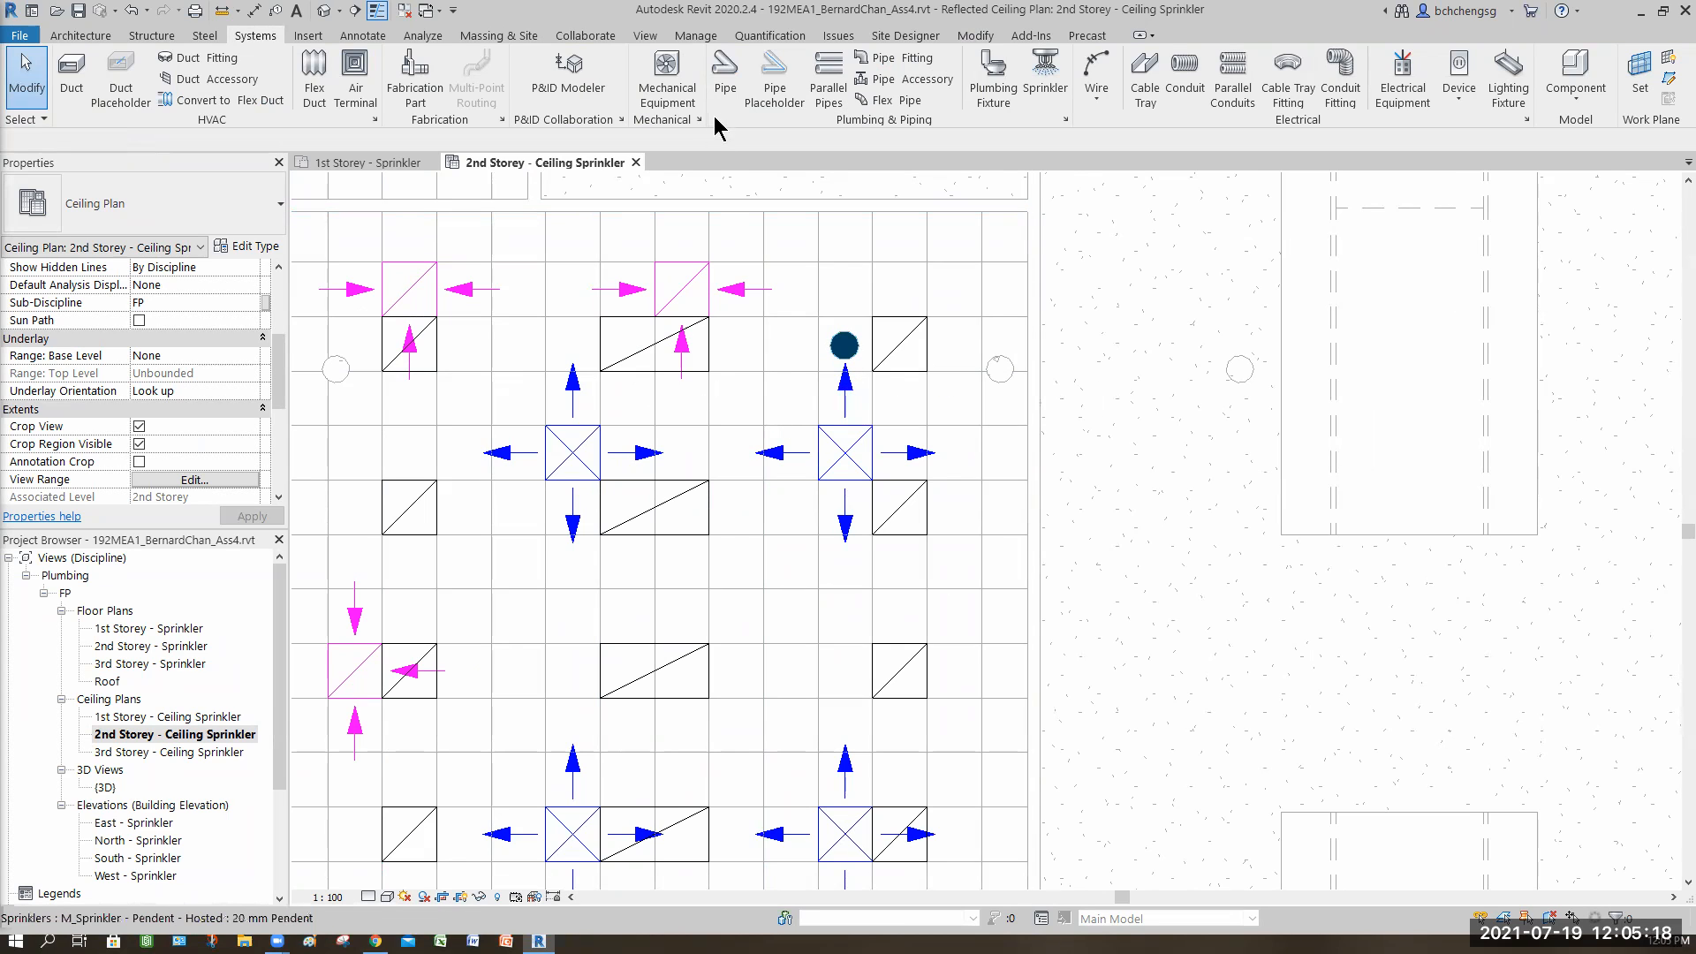
- Copy the sprinkler five ceiling tiles left in the same row, above the left blue air terminal
left_click(368, 93)
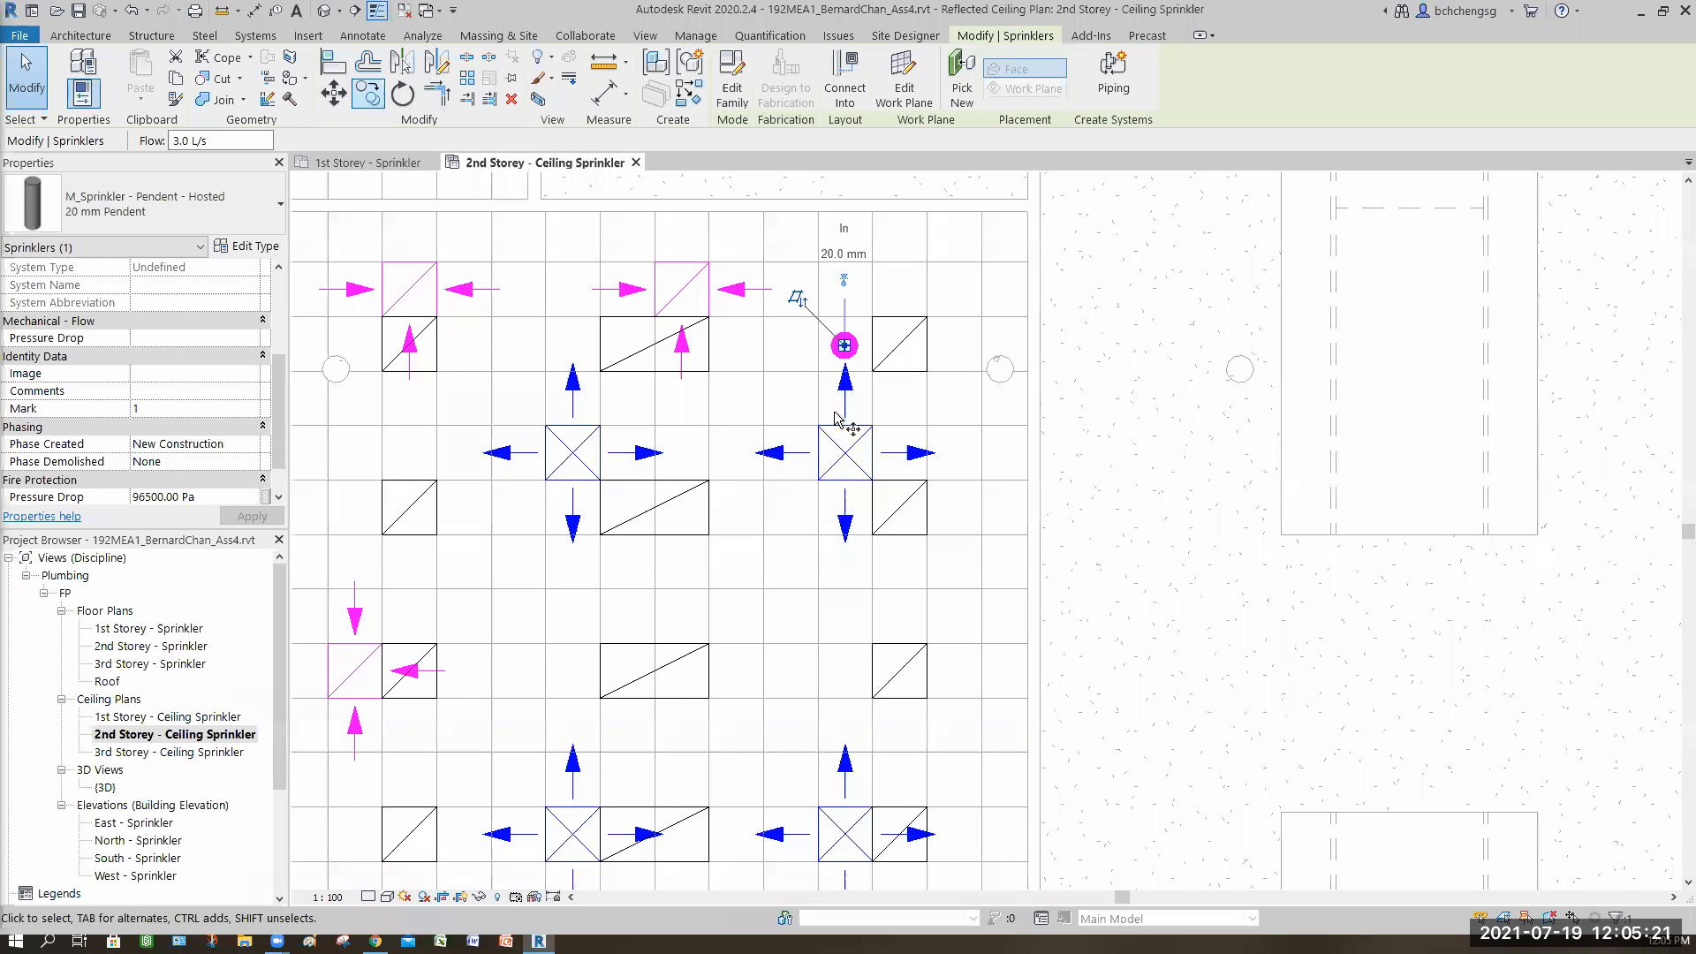
left_click(808, 371)
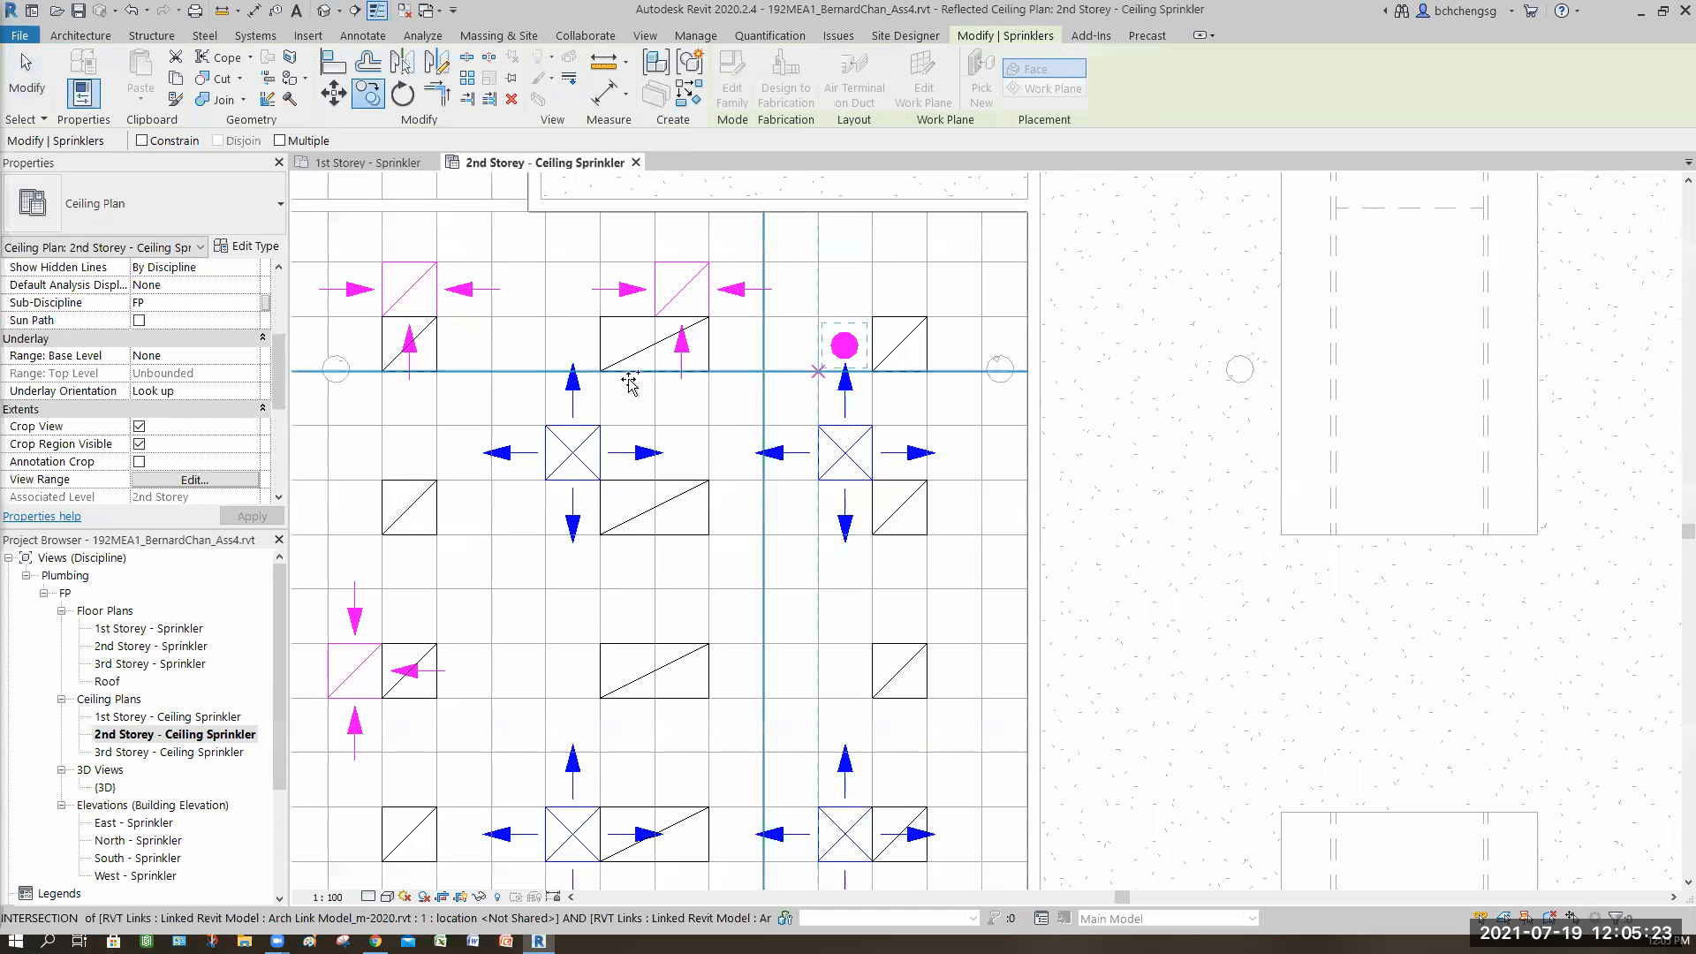
left_click(549, 372)
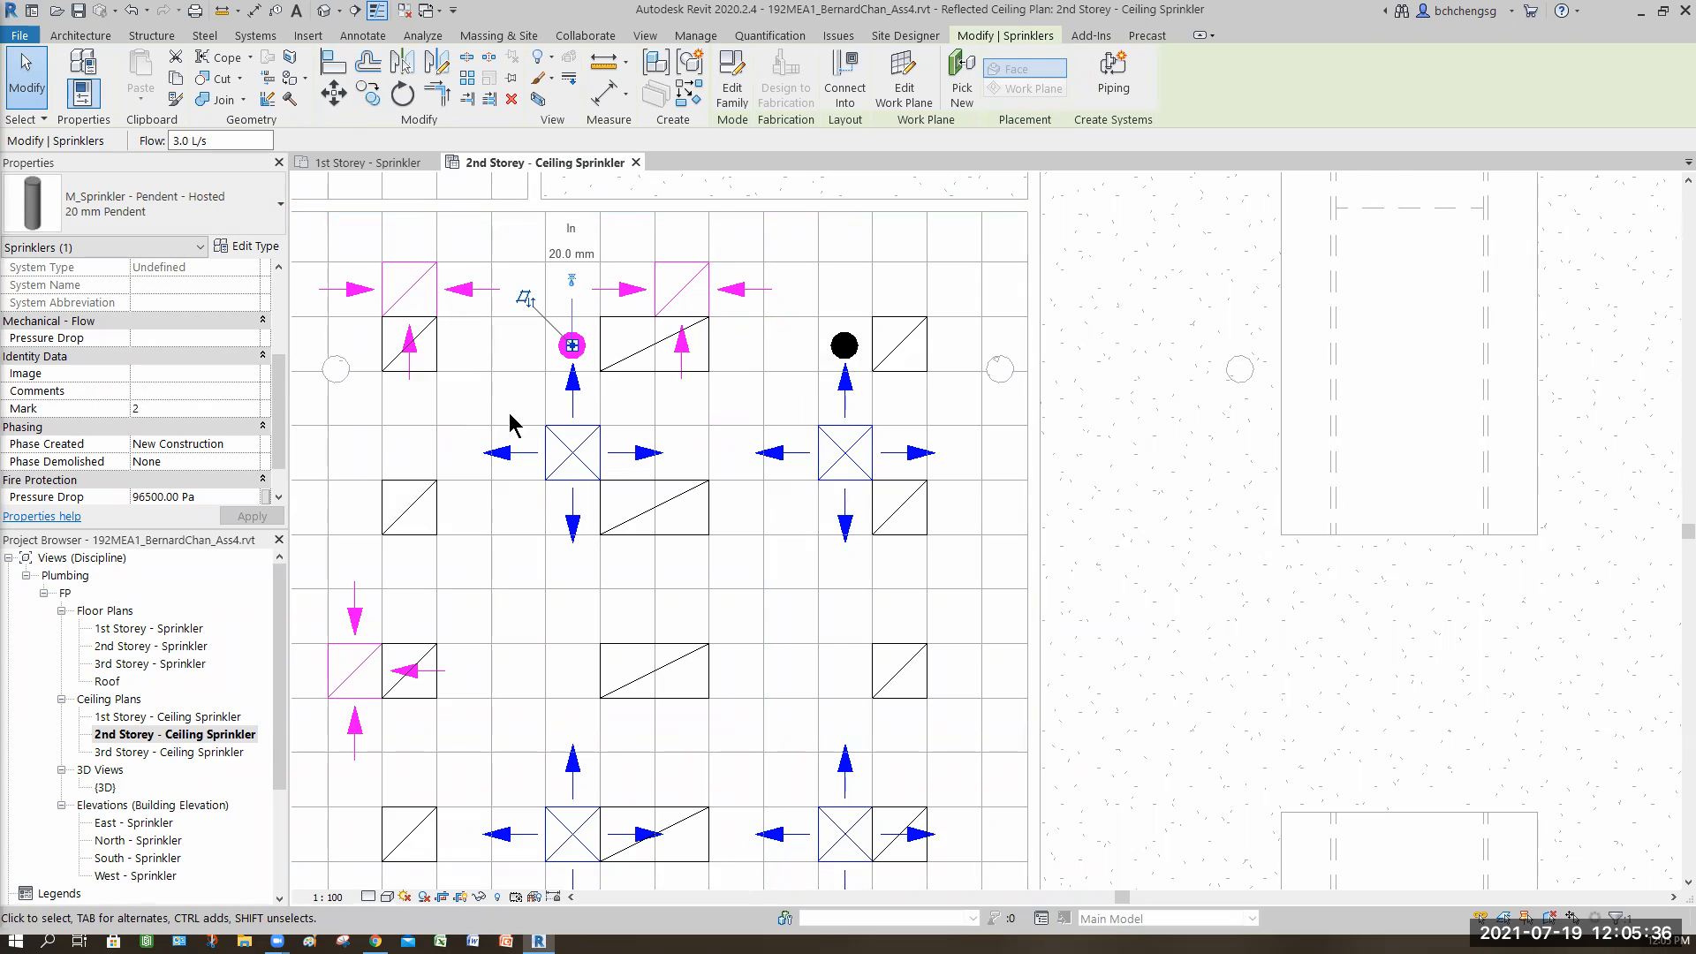
- Move both sprinklers together one ceiling tile down, into the tiles directly above the two upper blue air terminals
scroll(478, 418, "down", 1)
middle_click_drag(391, 352, 505, 375)
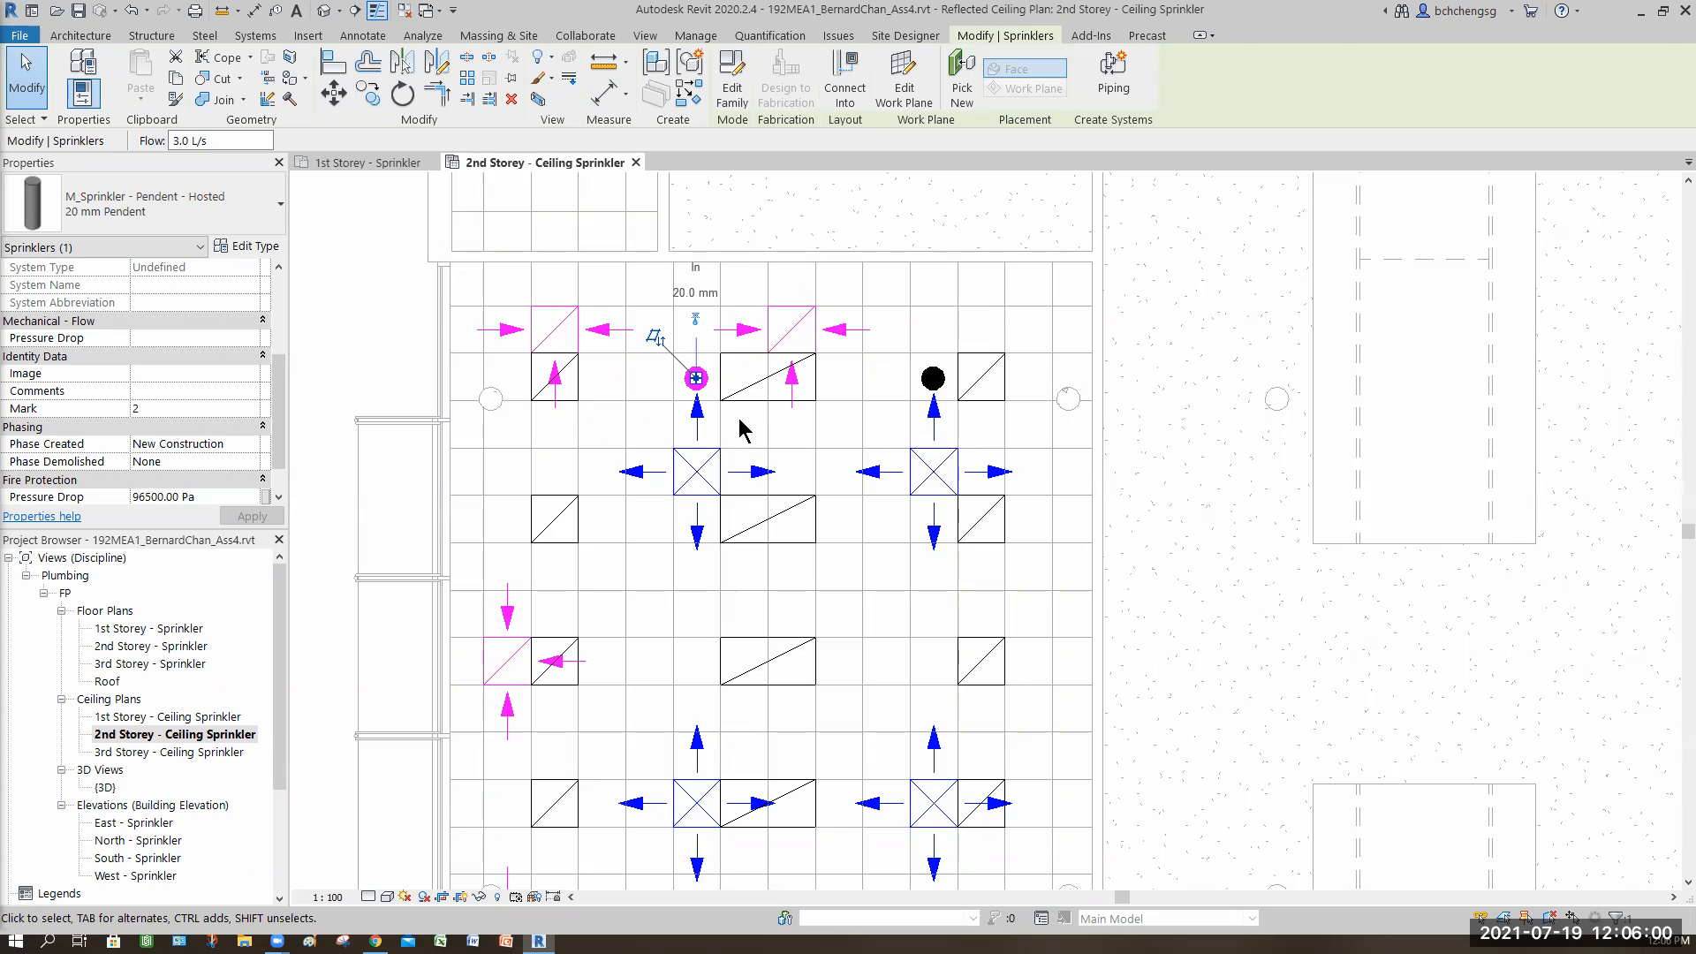
key("Escape")
scroll(706, 380, "up", 2)
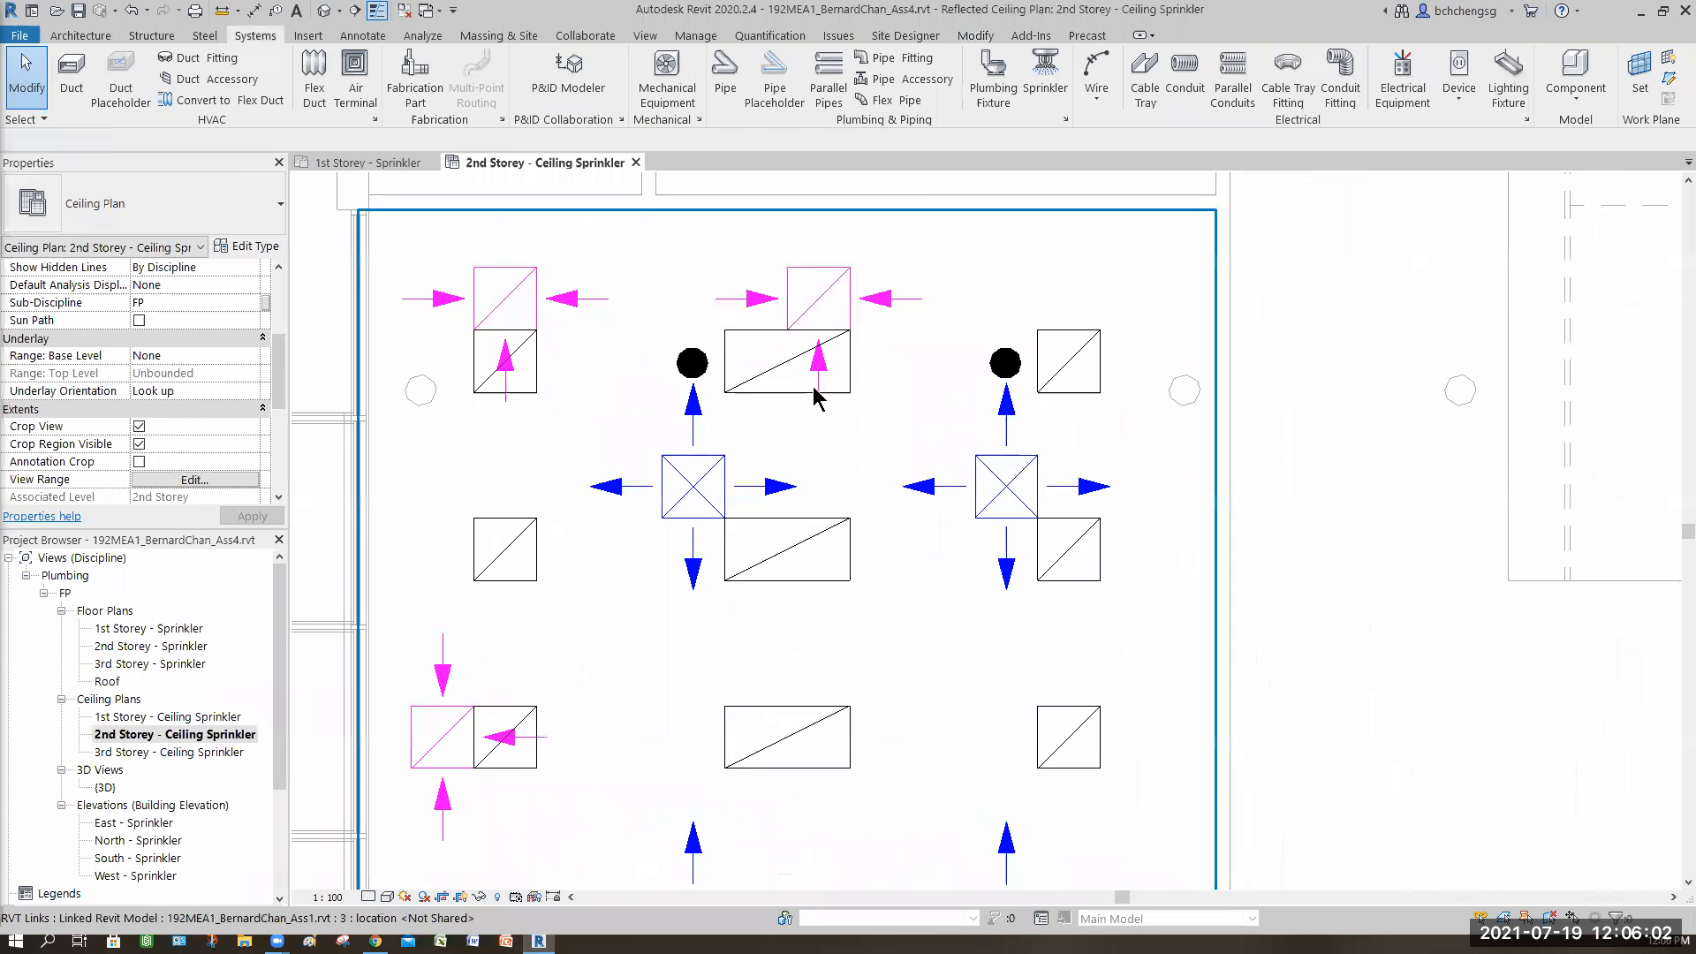
left_click(691, 362)
left_click(995, 378, "ctrl")
left_click(333, 92)
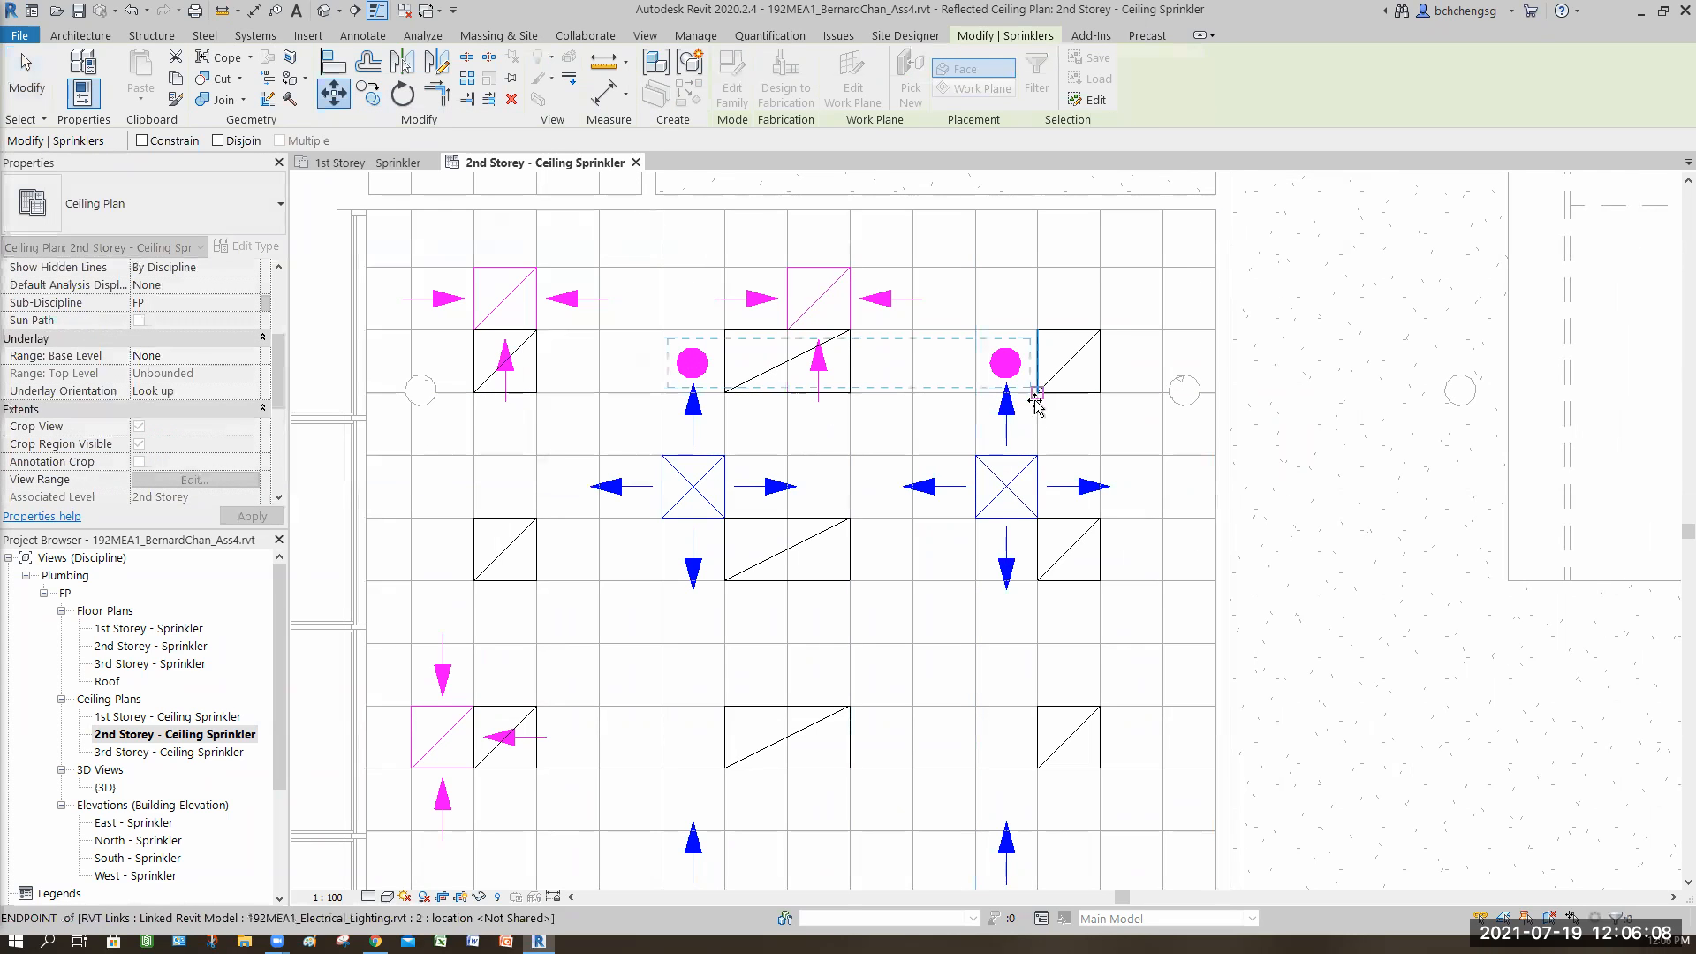
left_click(1037, 393)
left_click(1036, 456)
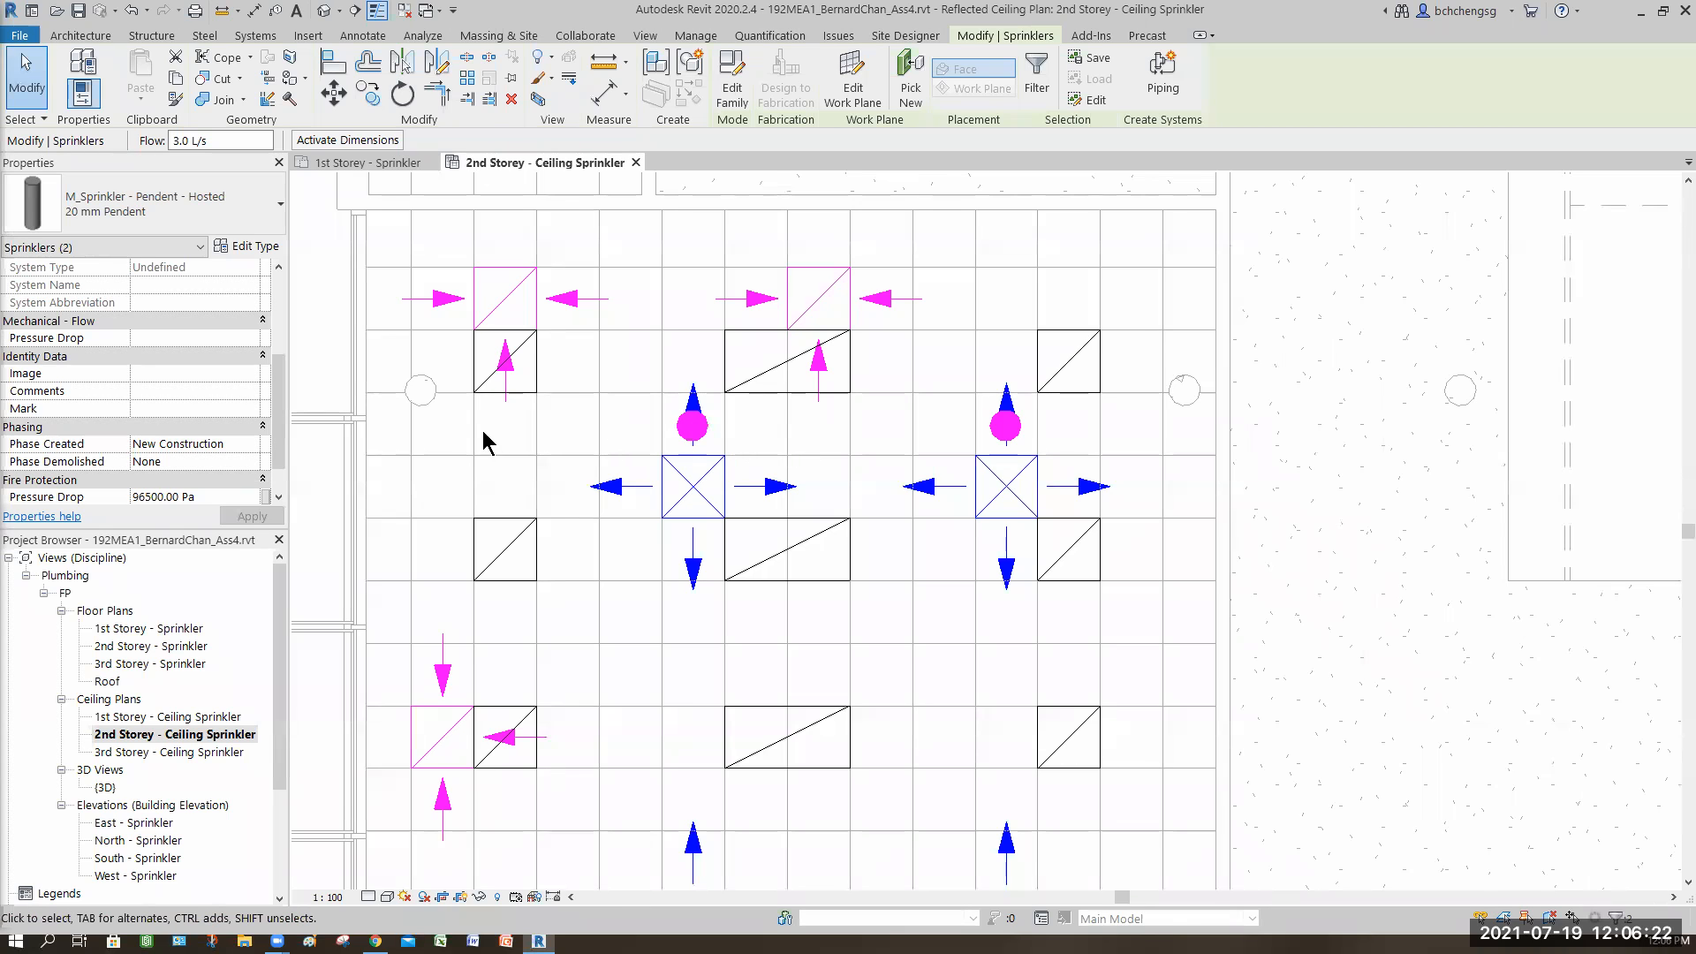
- Copy the sprinkler above the upper-left blue air terminal three ceiling tiles left in the same row
left_click(692, 424)
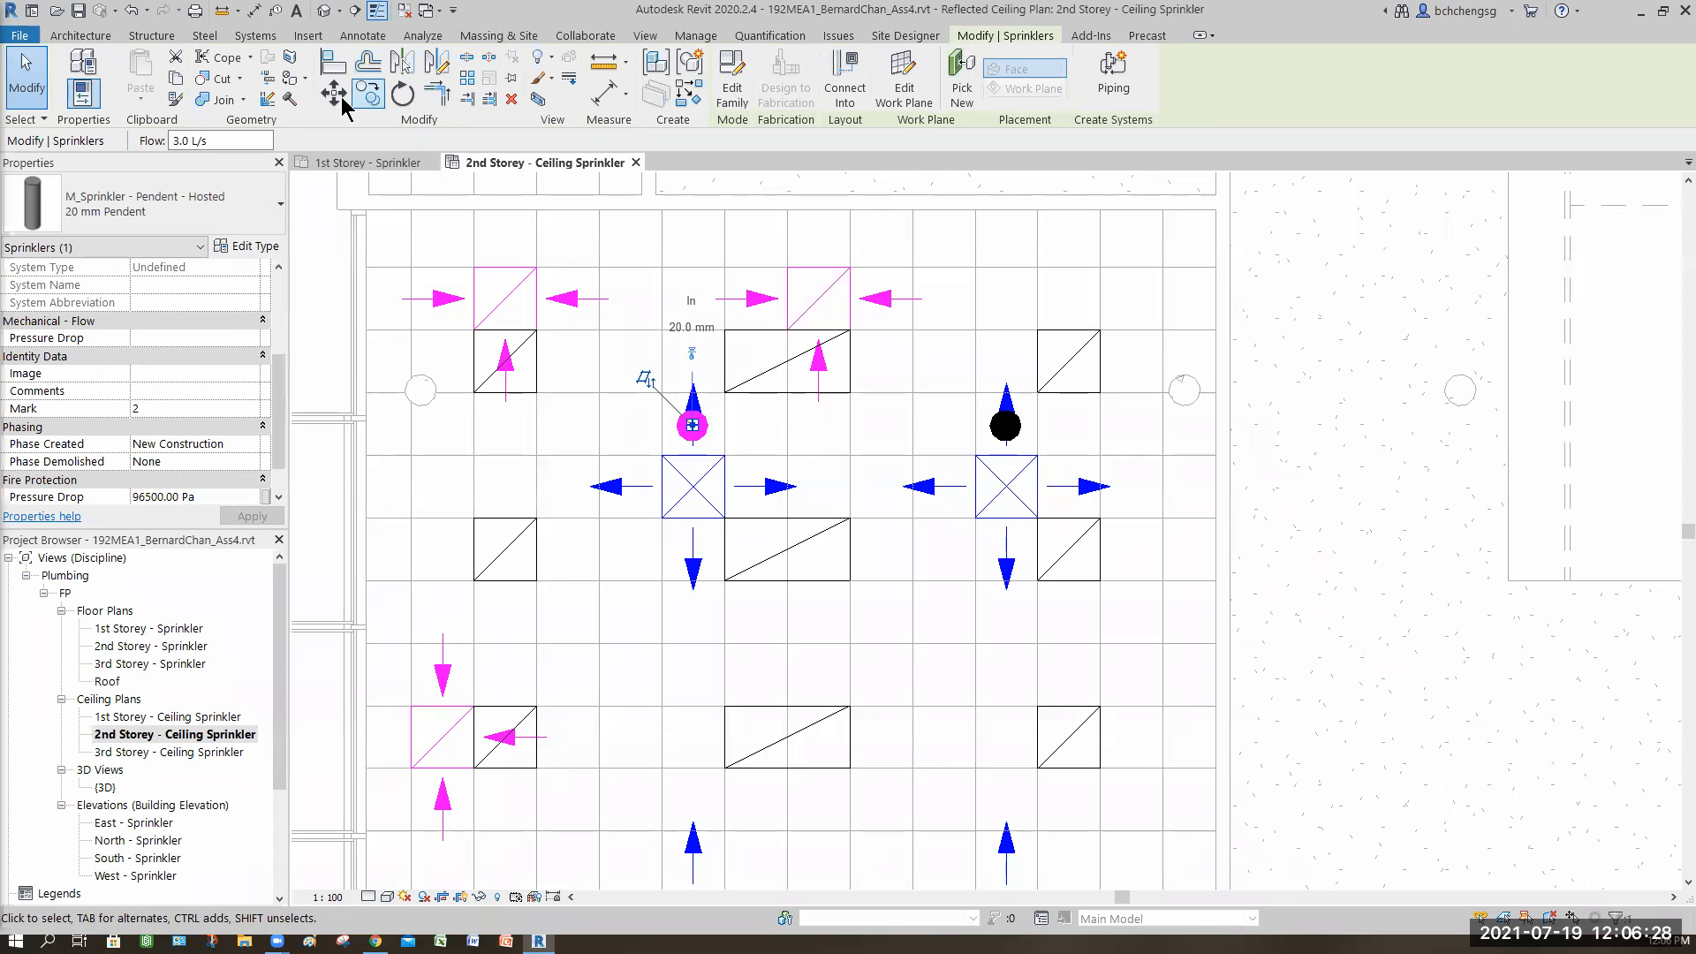
left_click(367, 93)
left_click(662, 455)
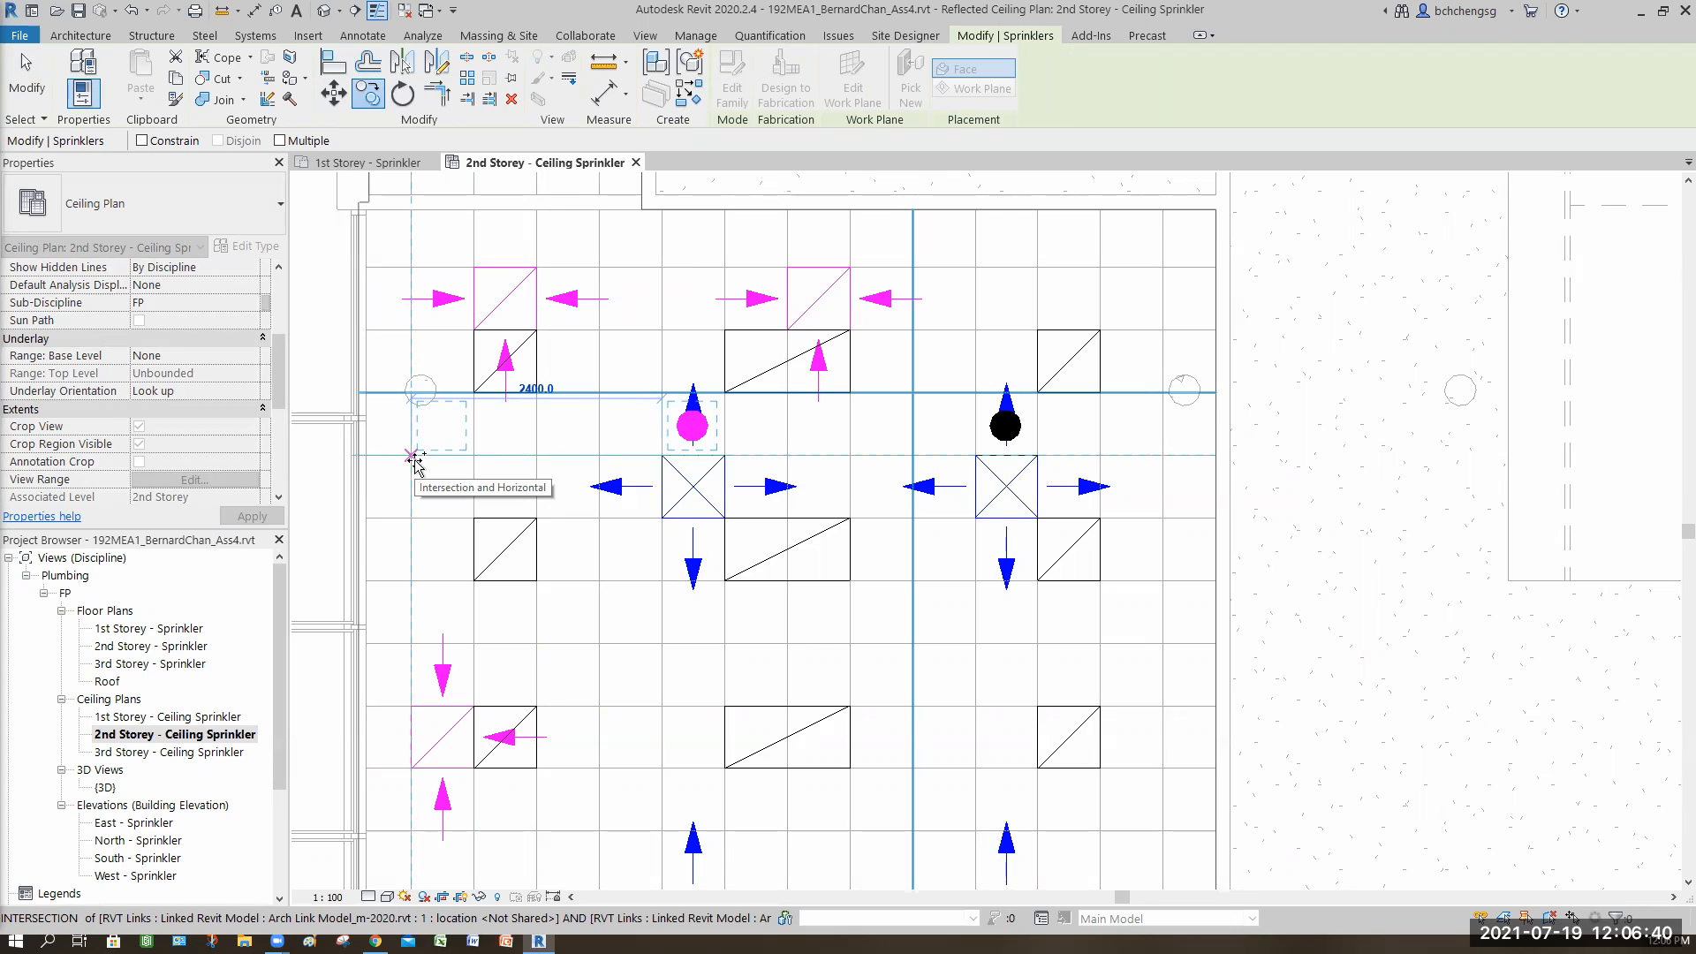
left_click(475, 458)
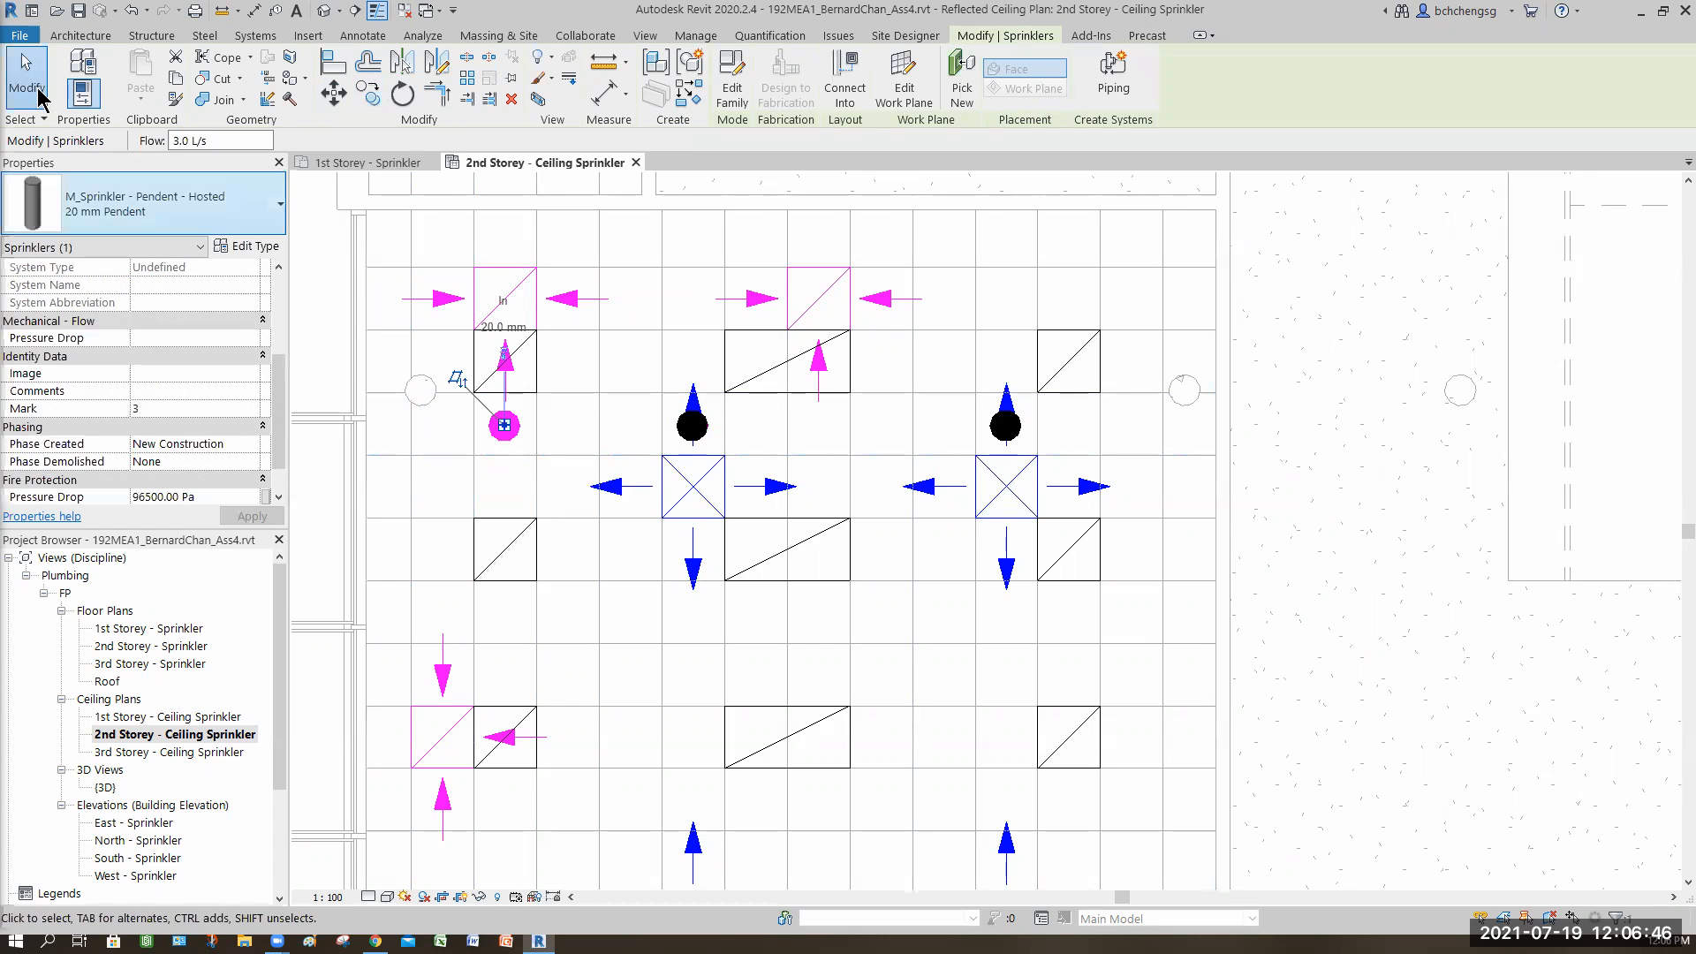
left_click(598, 459)
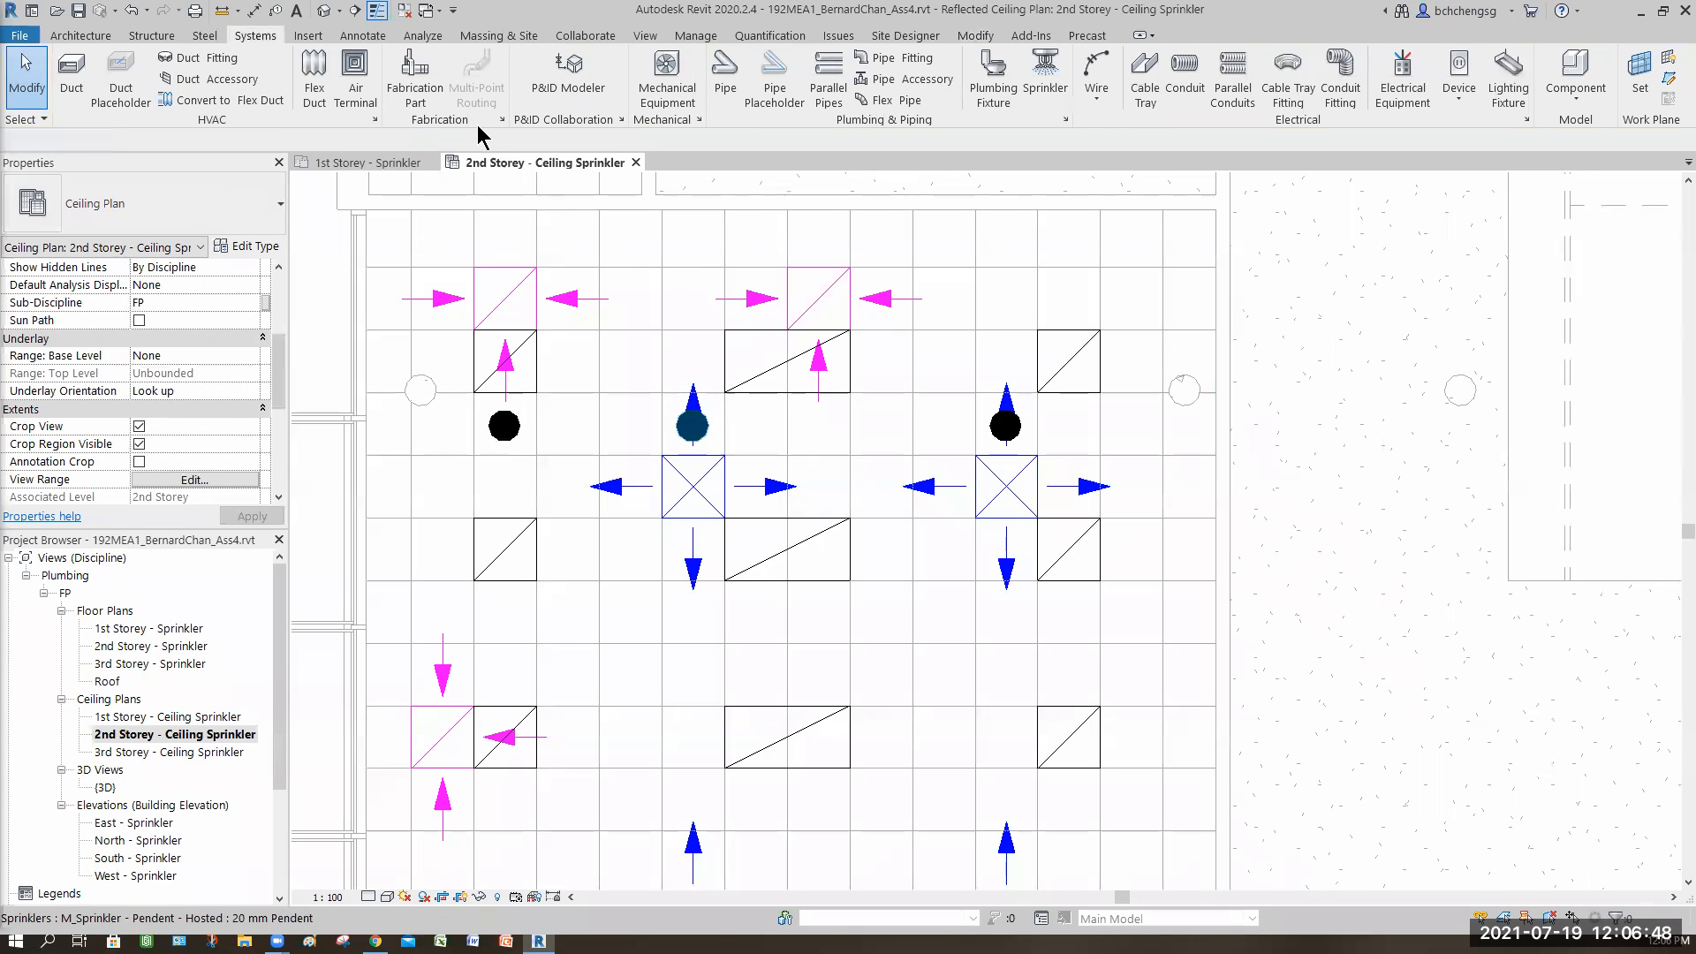
- Move the middle sprinkler of the row one ceiling tile right, 600 mm, and clear the selection
left_click(738, 460)
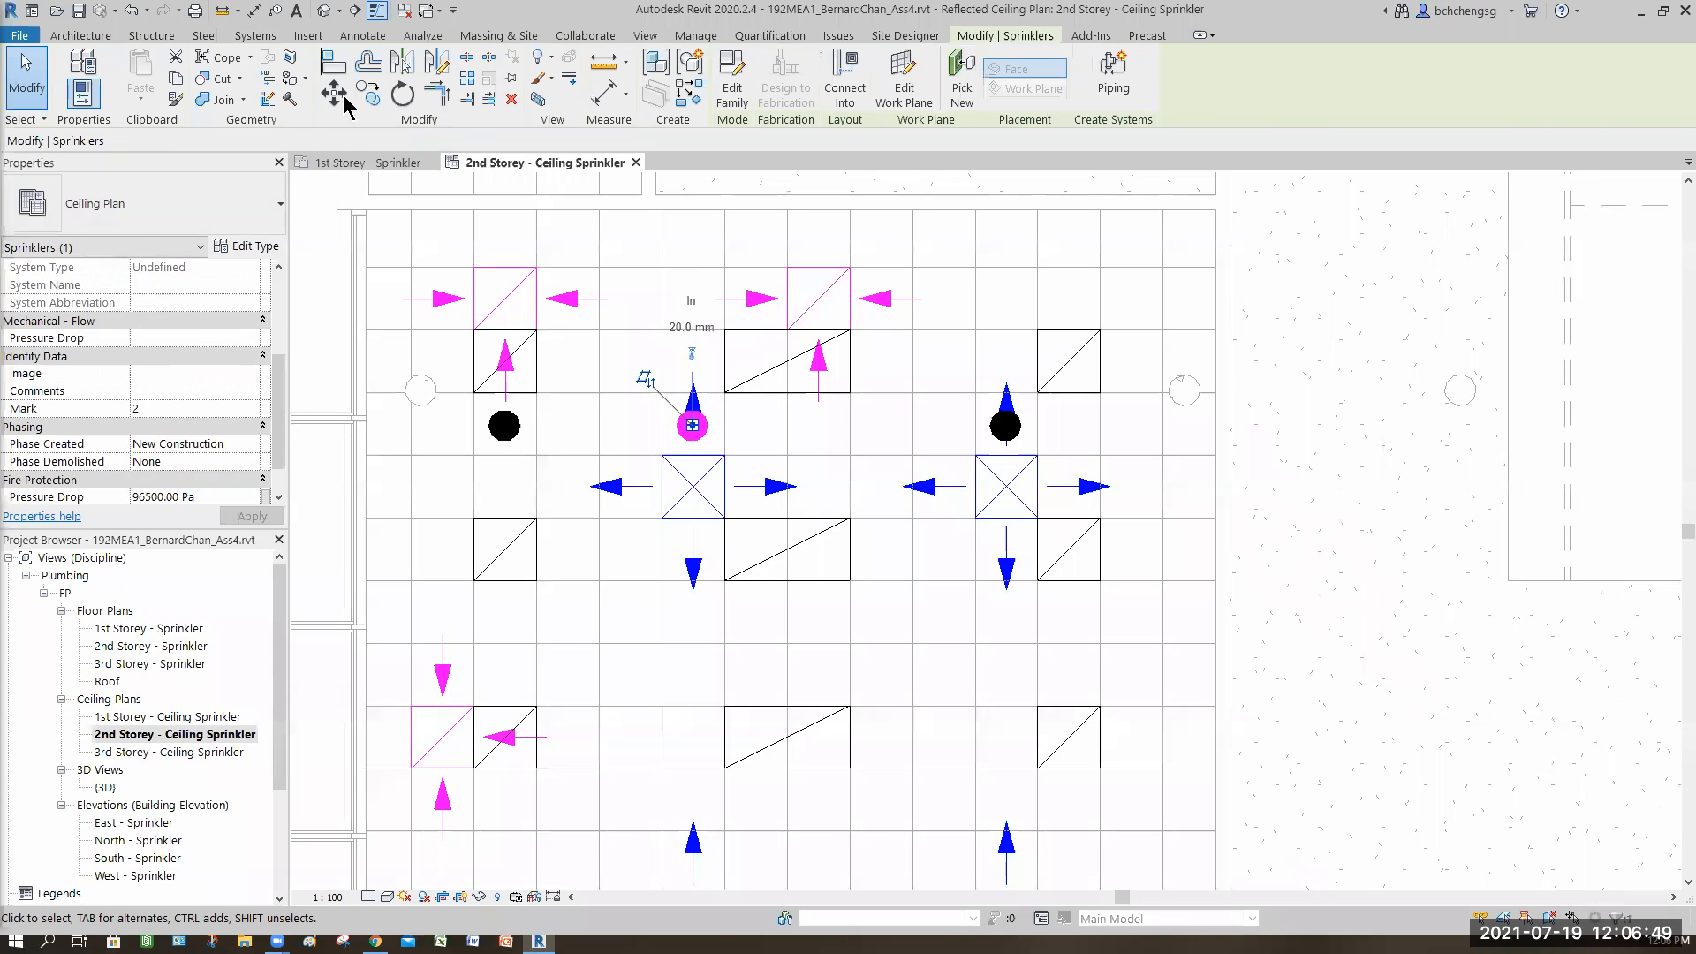
key("c")
key("c")
left_click(726, 457)
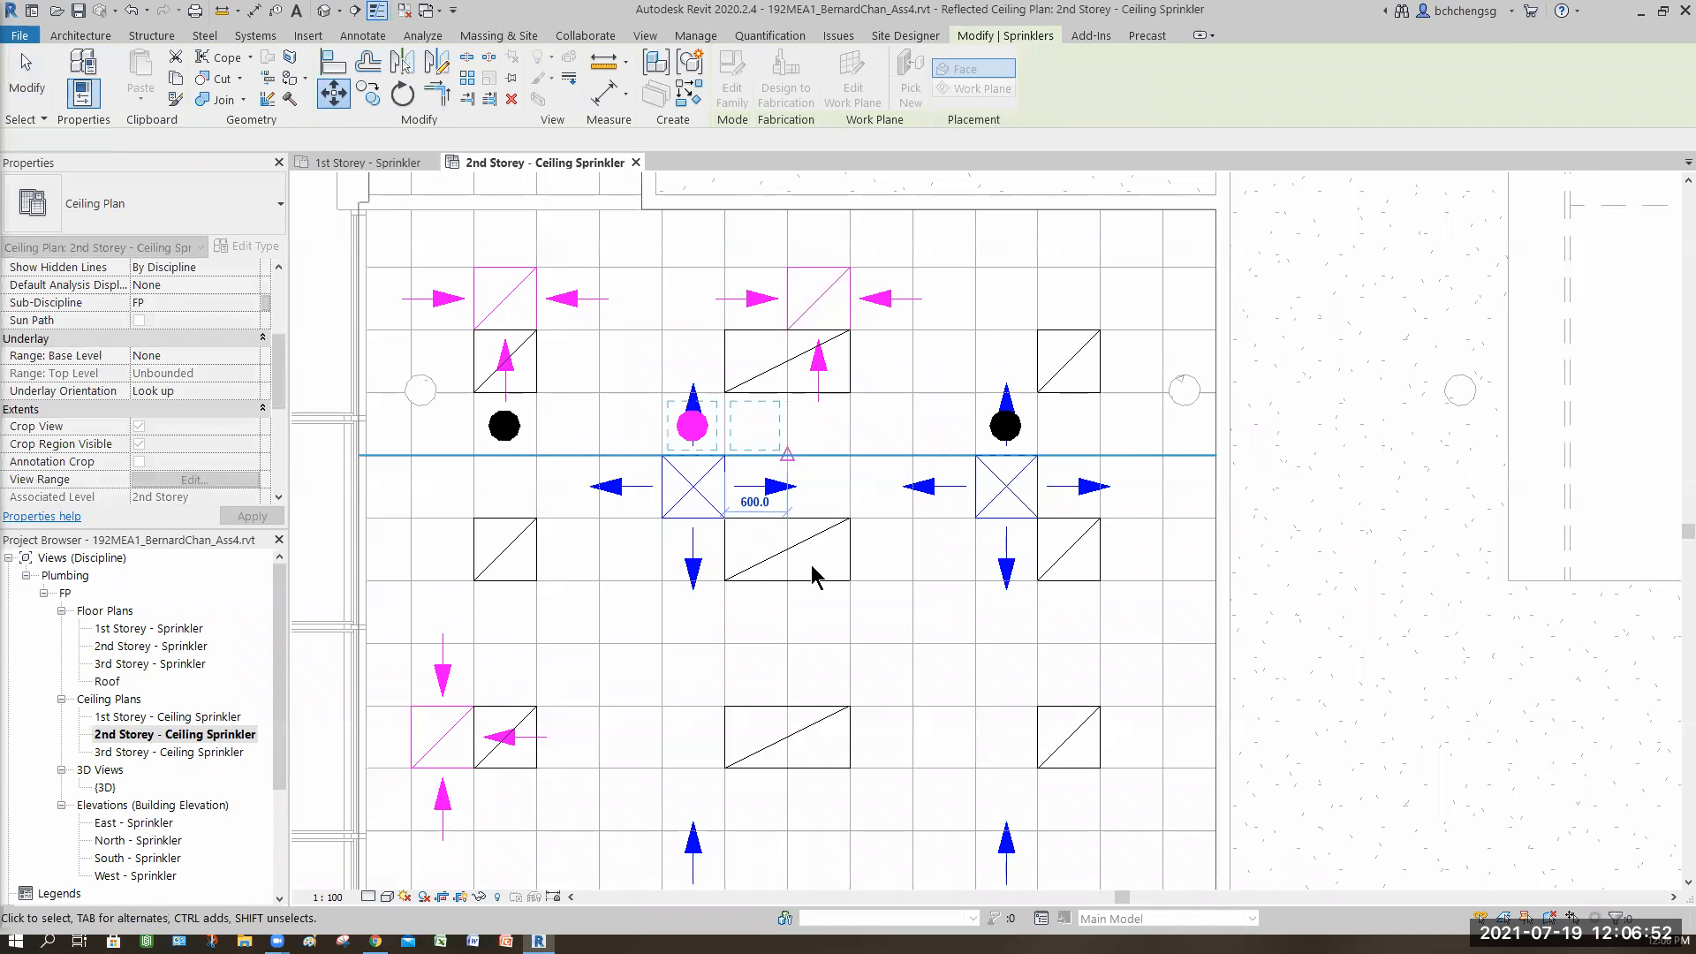
left_click(814, 576)
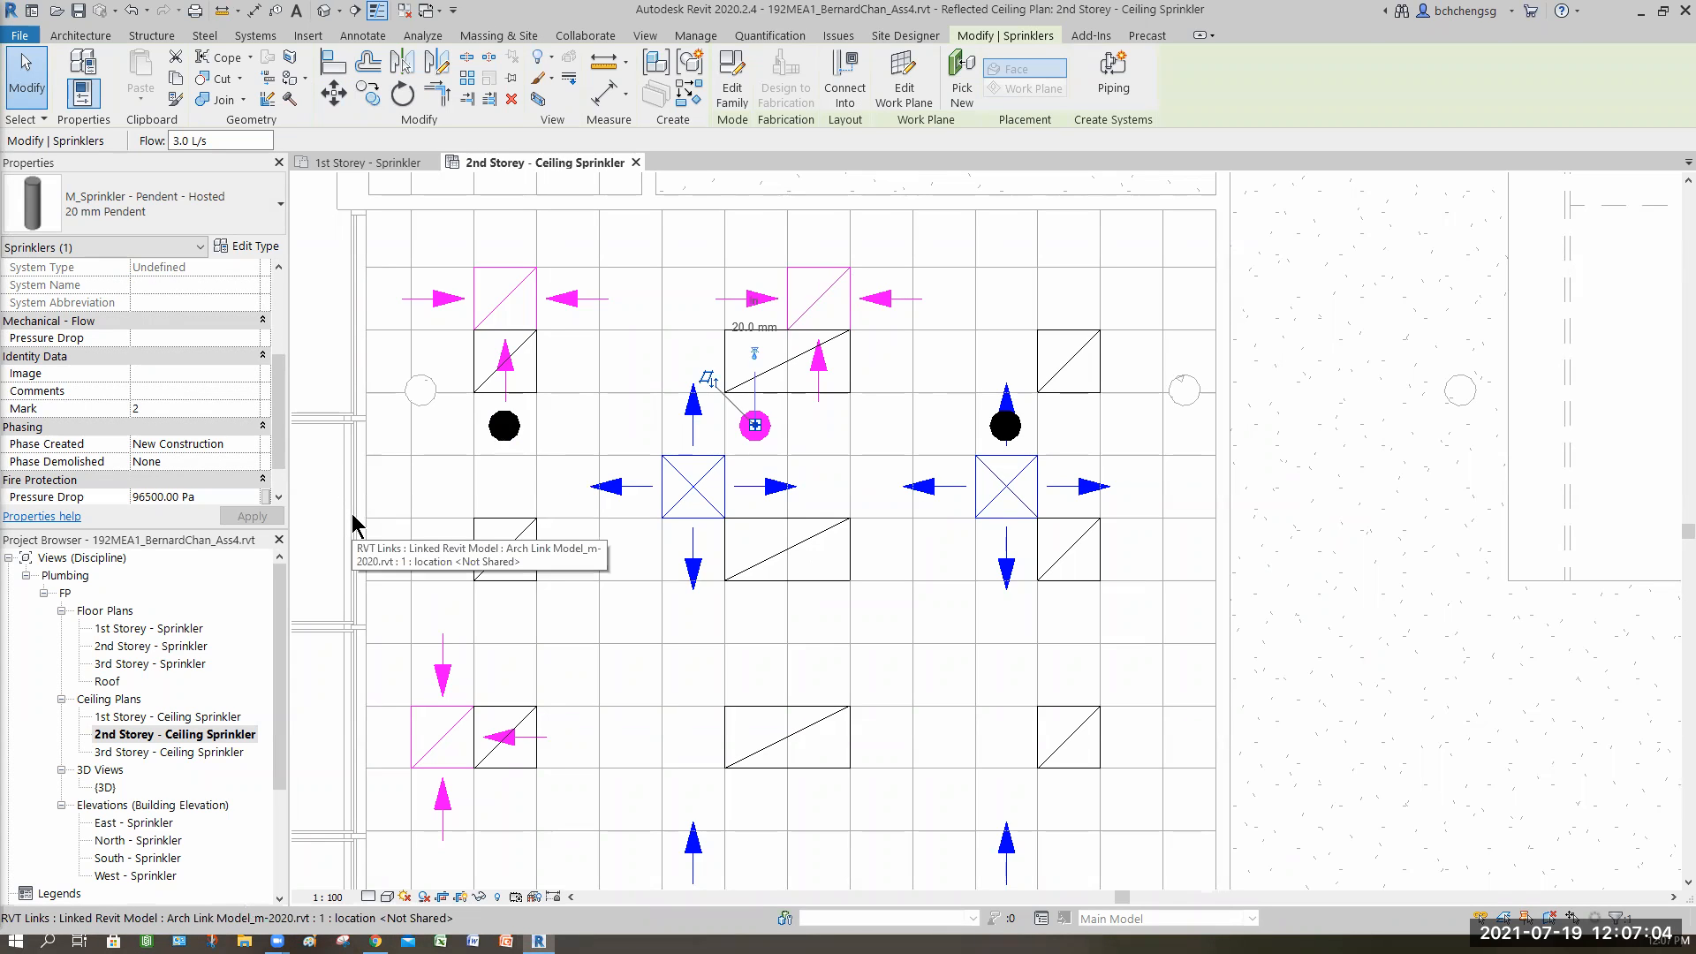
scroll(354, 527, "down", 2)
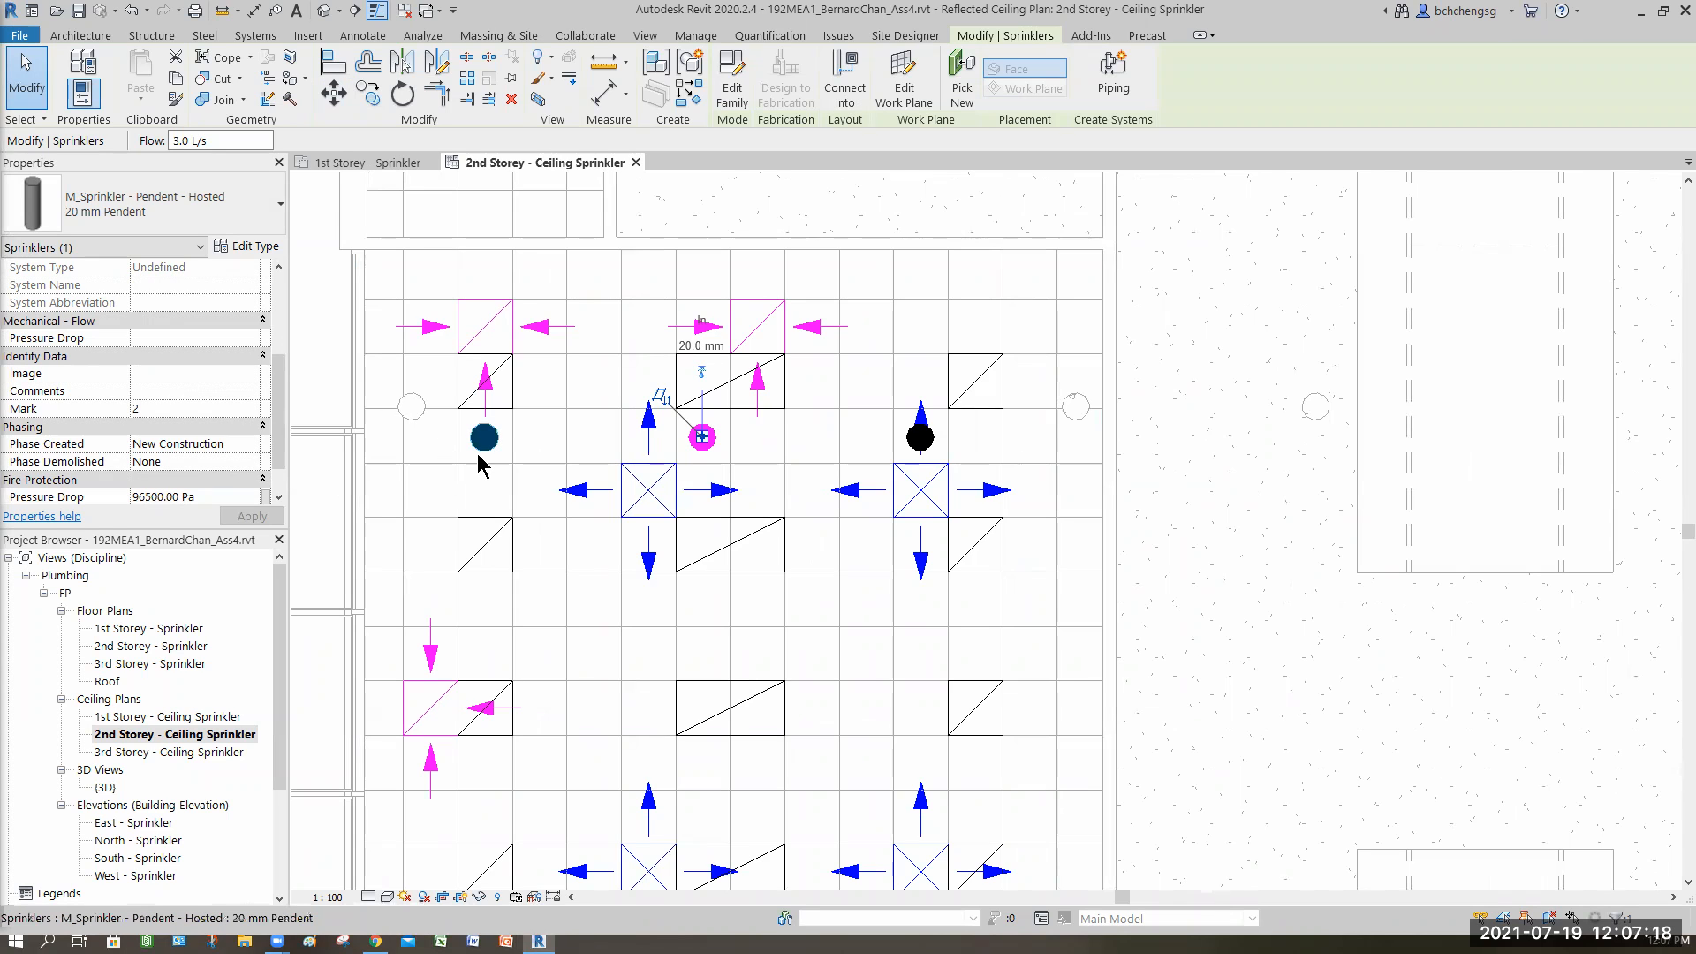
scroll(521, 477, "down", 4)
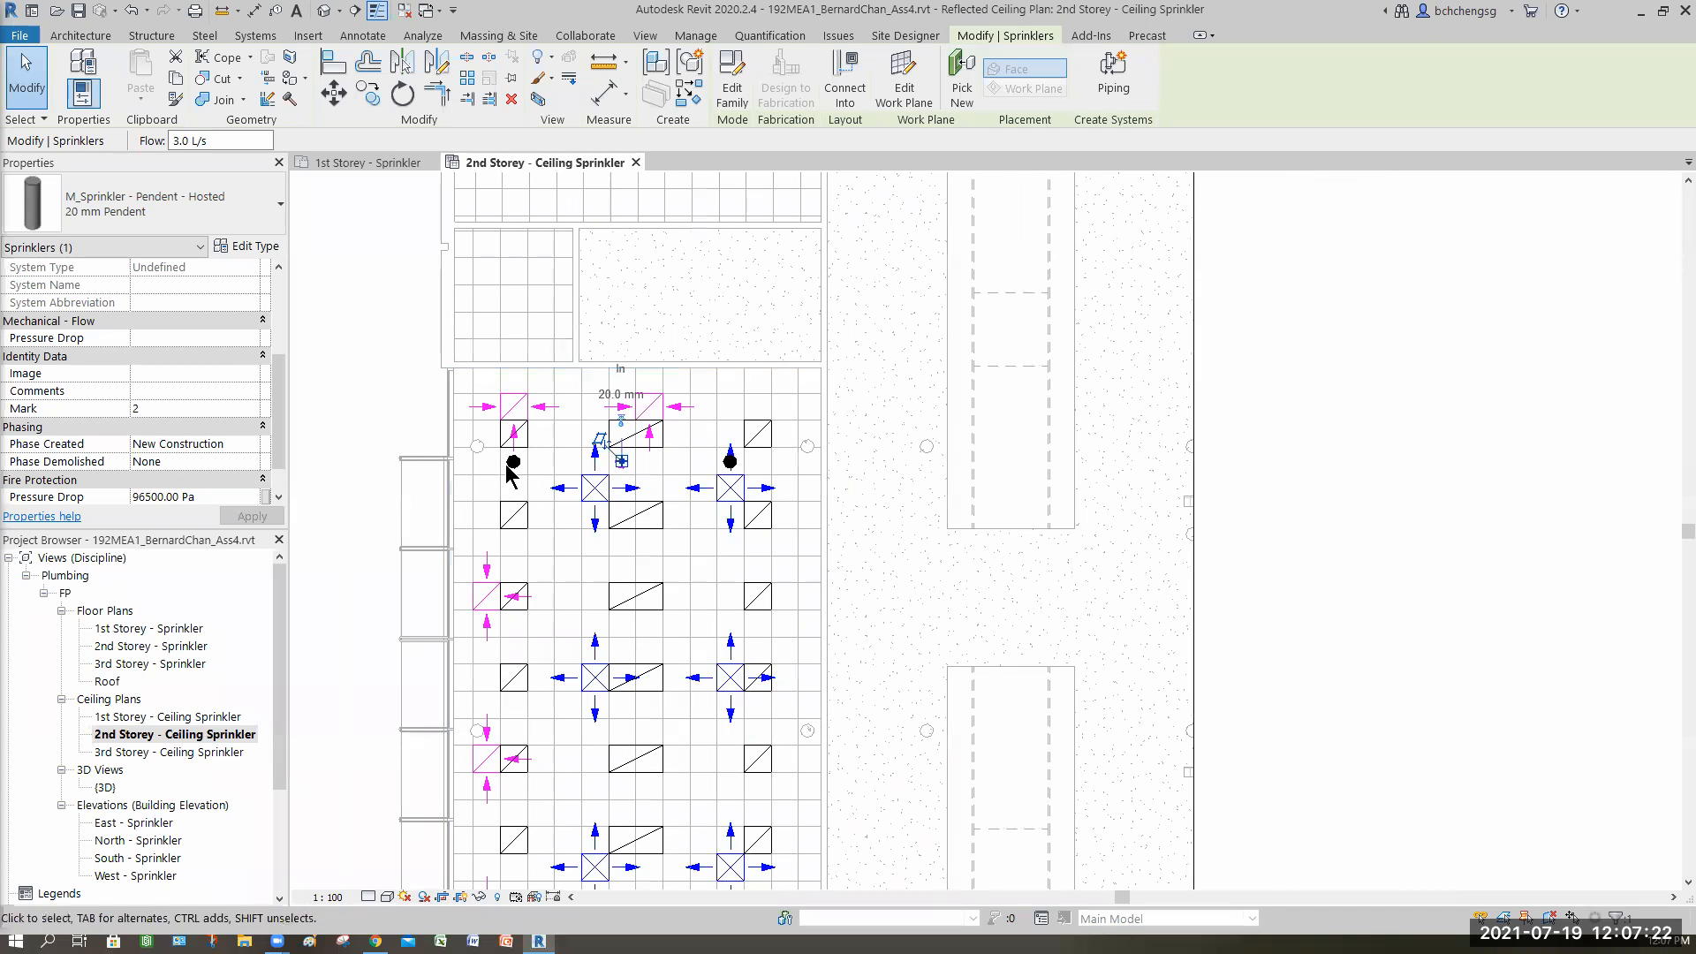
key("Escape")
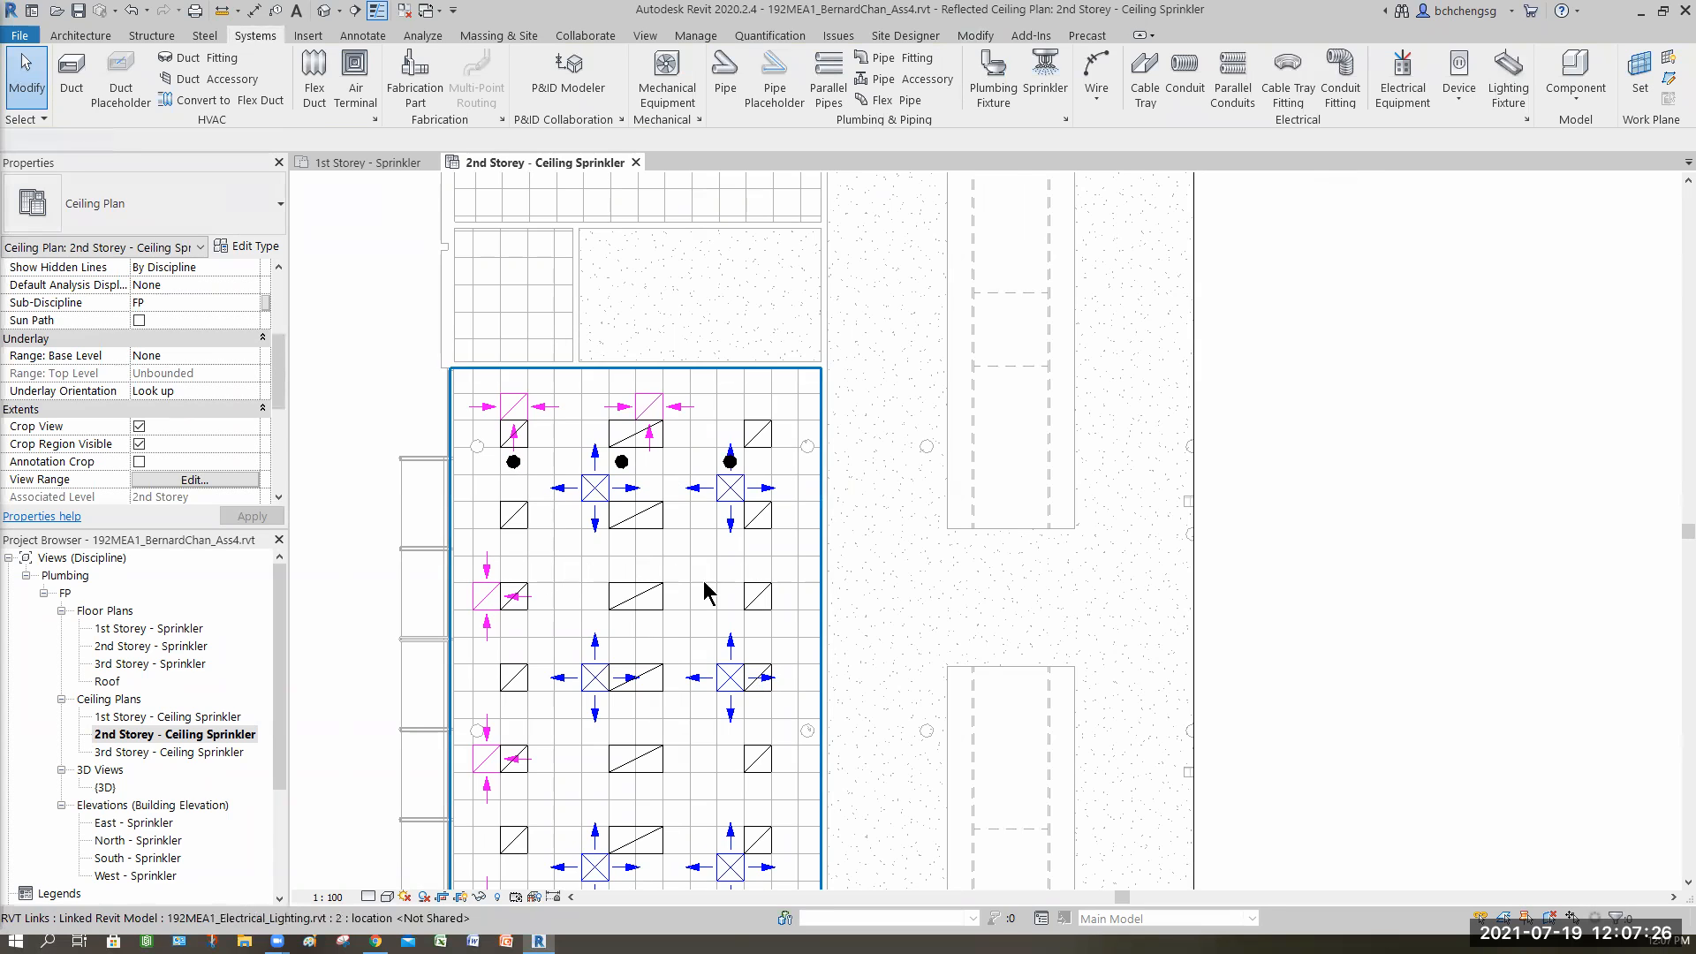
- Copy the row of three sprinklers straight down by four ceiling tiles, 2400 mm
scroll(848, 600, "down", 2)
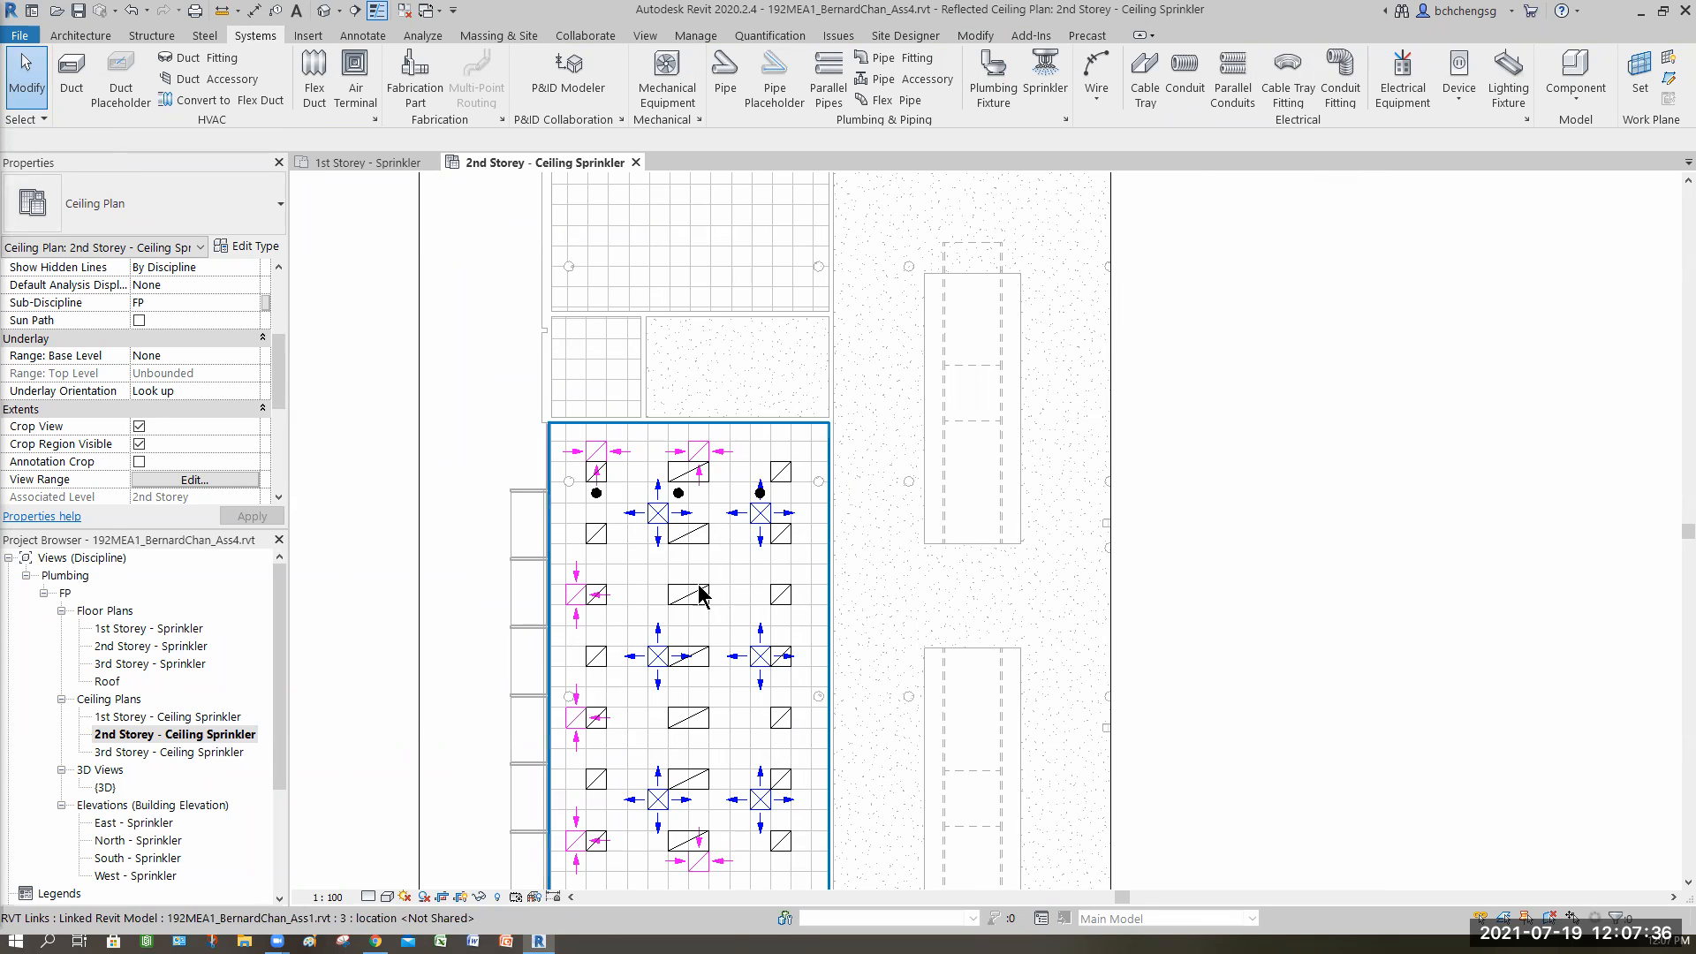
scroll(706, 611, "down", 1)
middle_click_drag(707, 611, 699, 544)
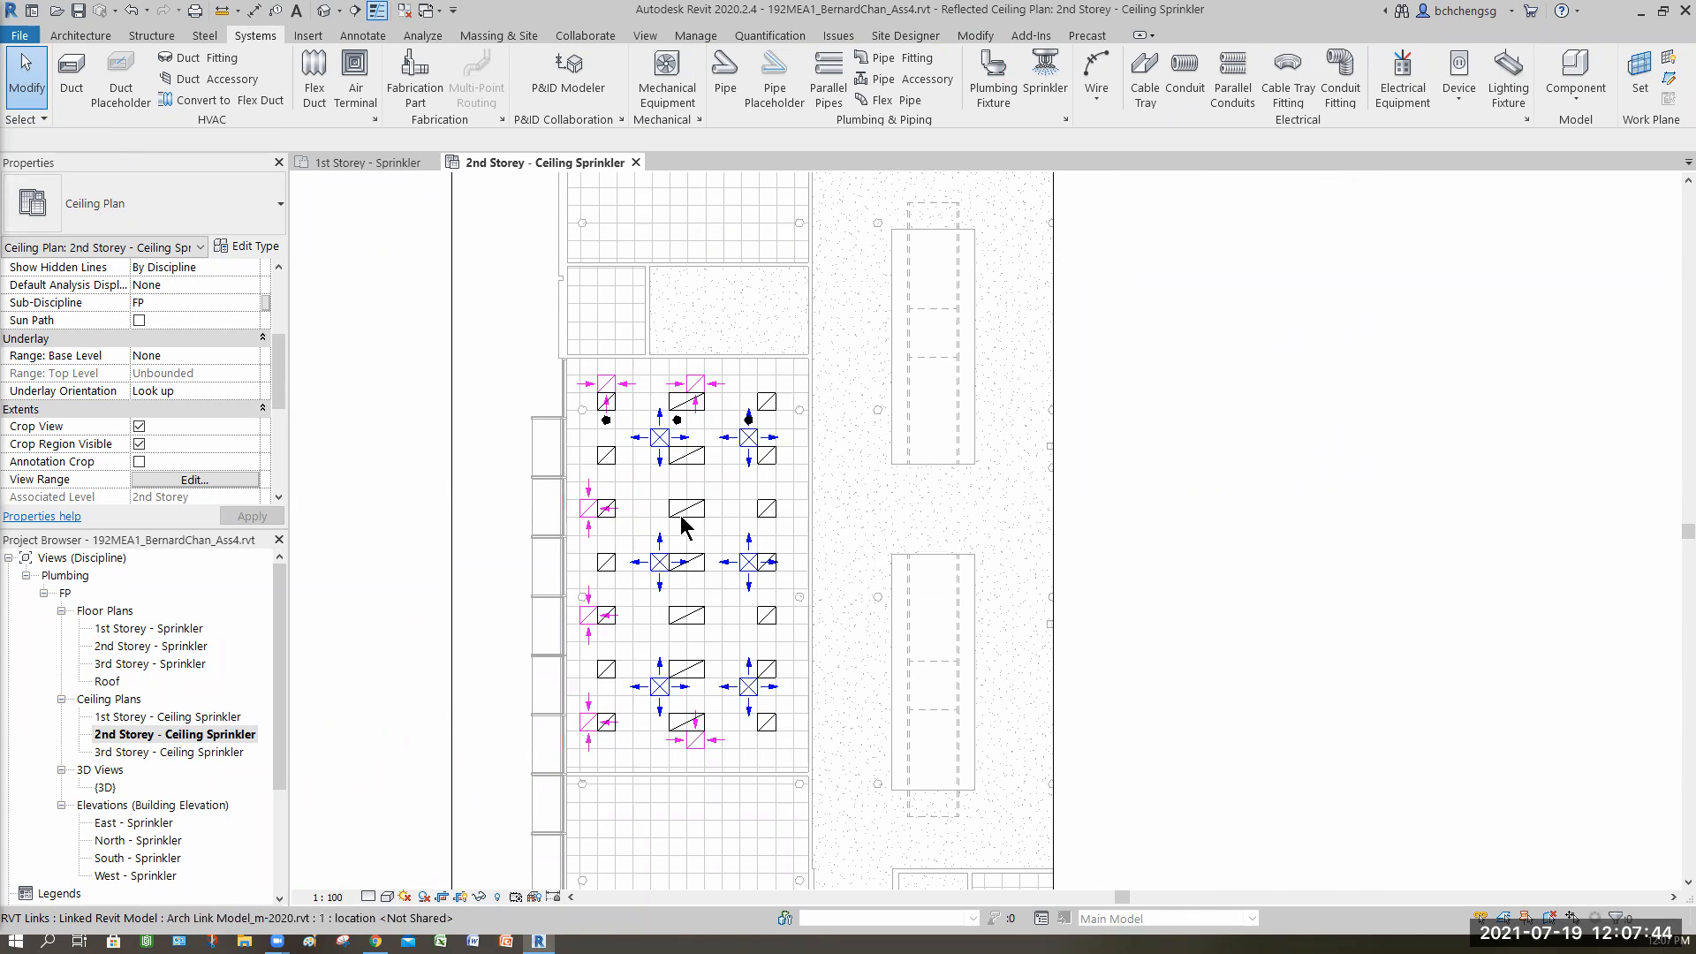
scroll(675, 530, "up", 2)
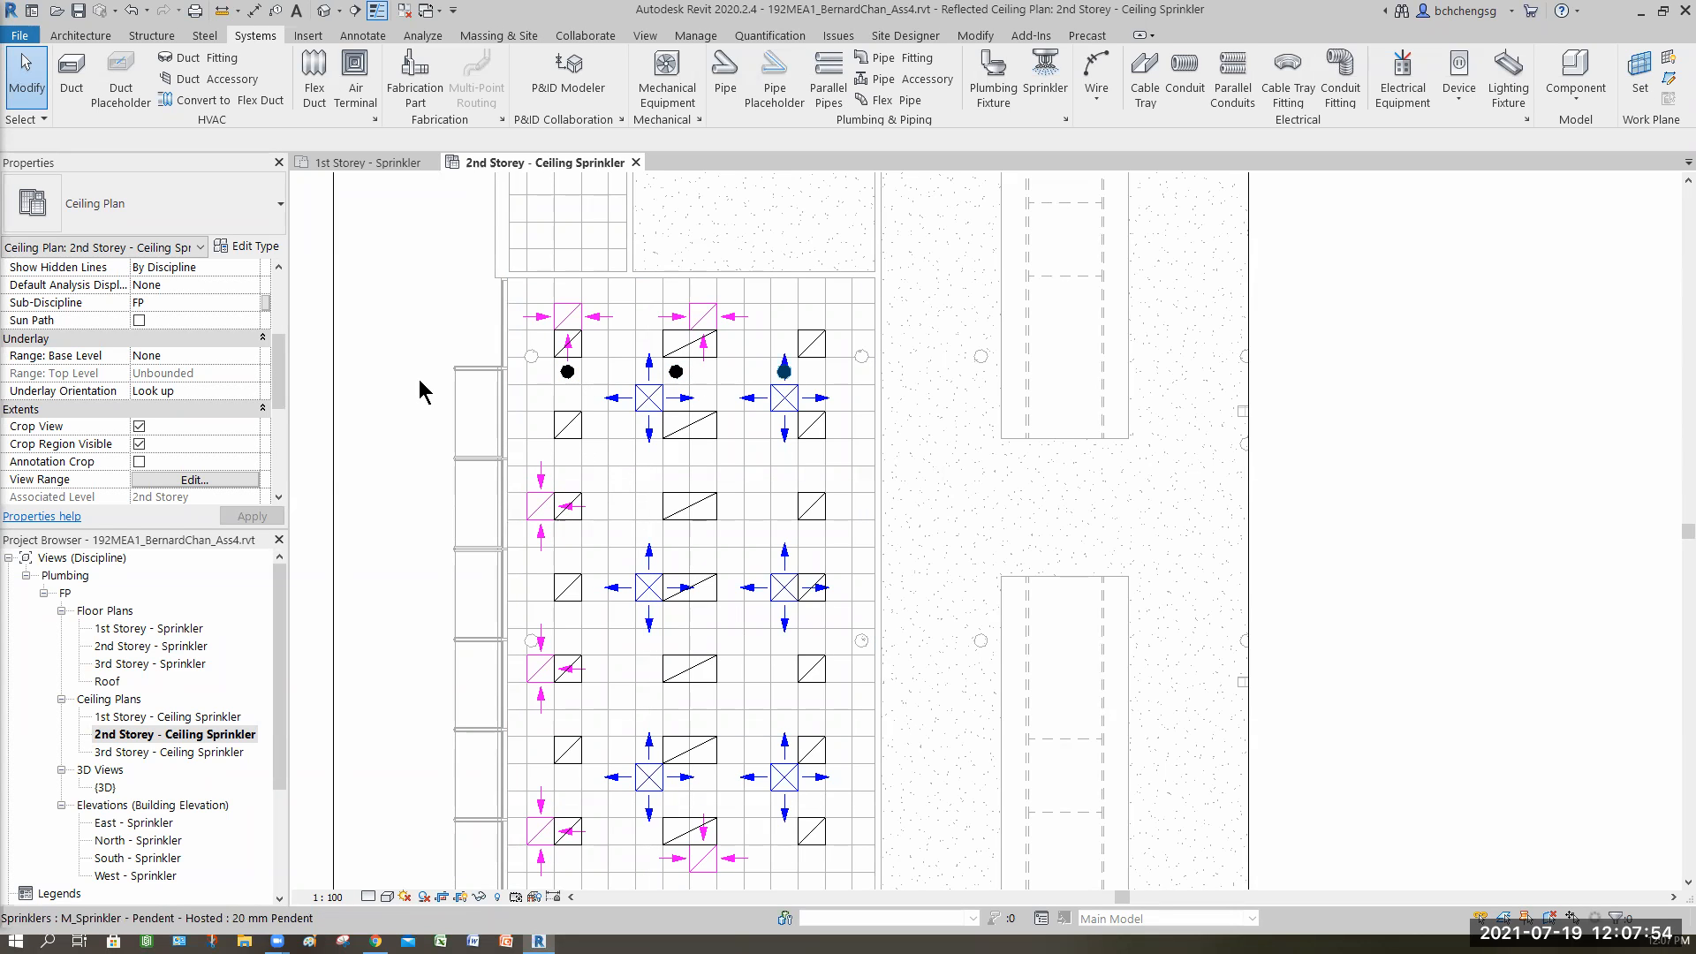
left_click_drag(408, 326, 843, 409)
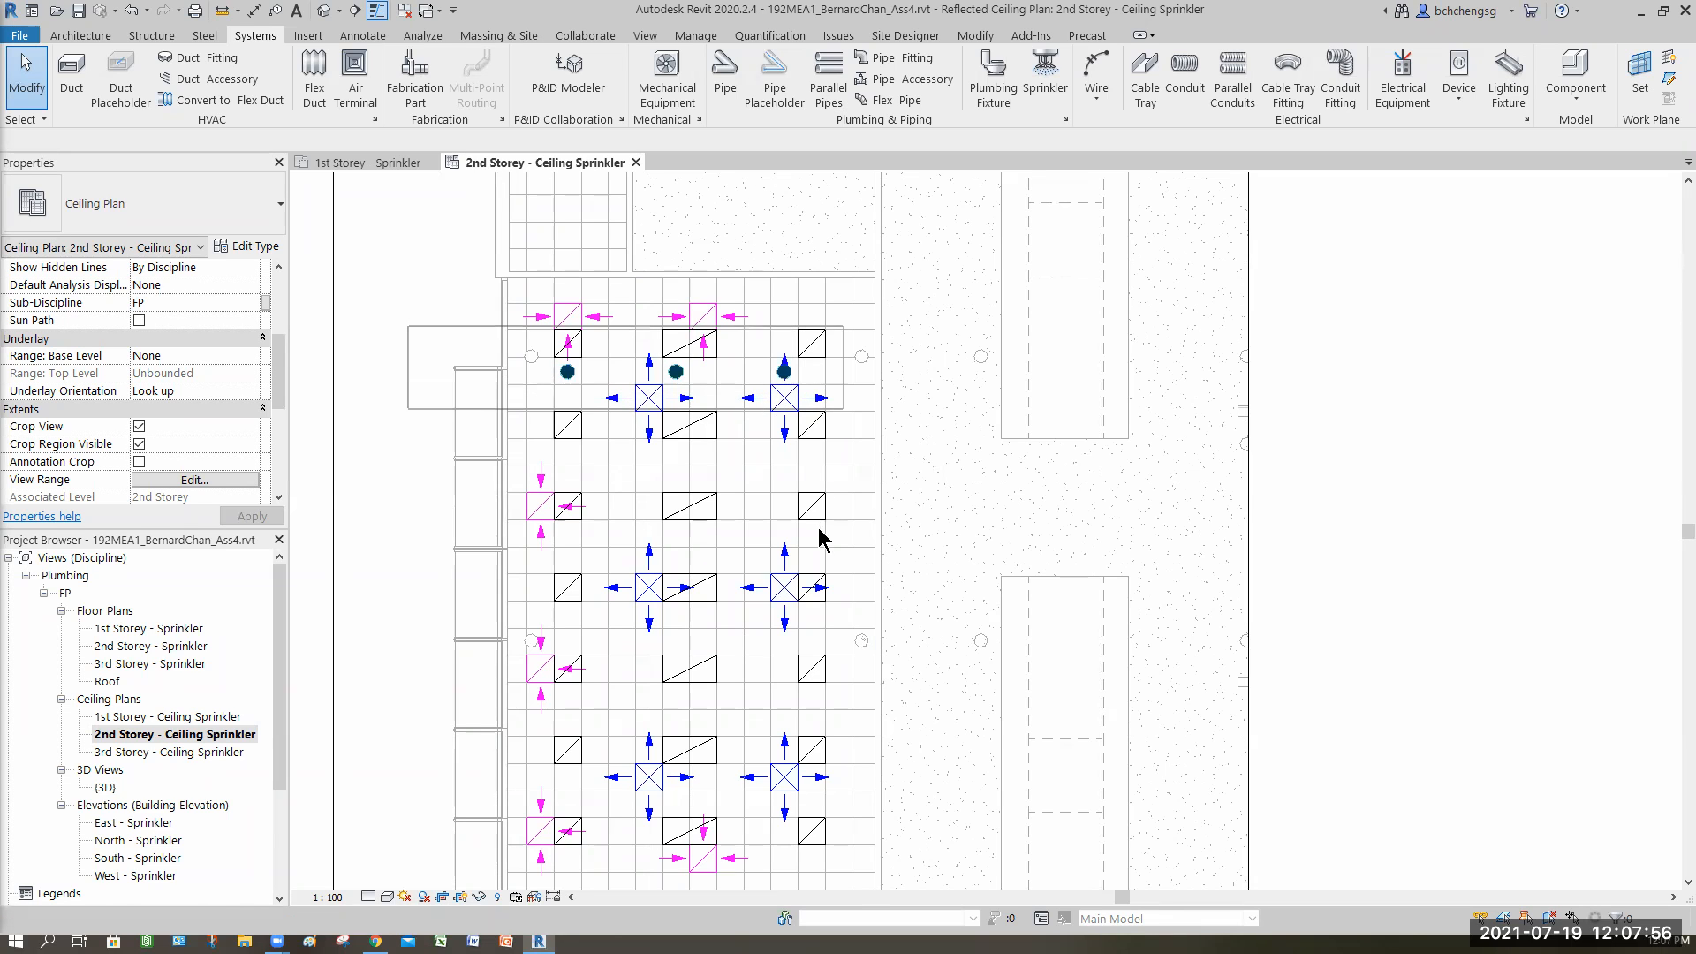
left_click(367, 96)
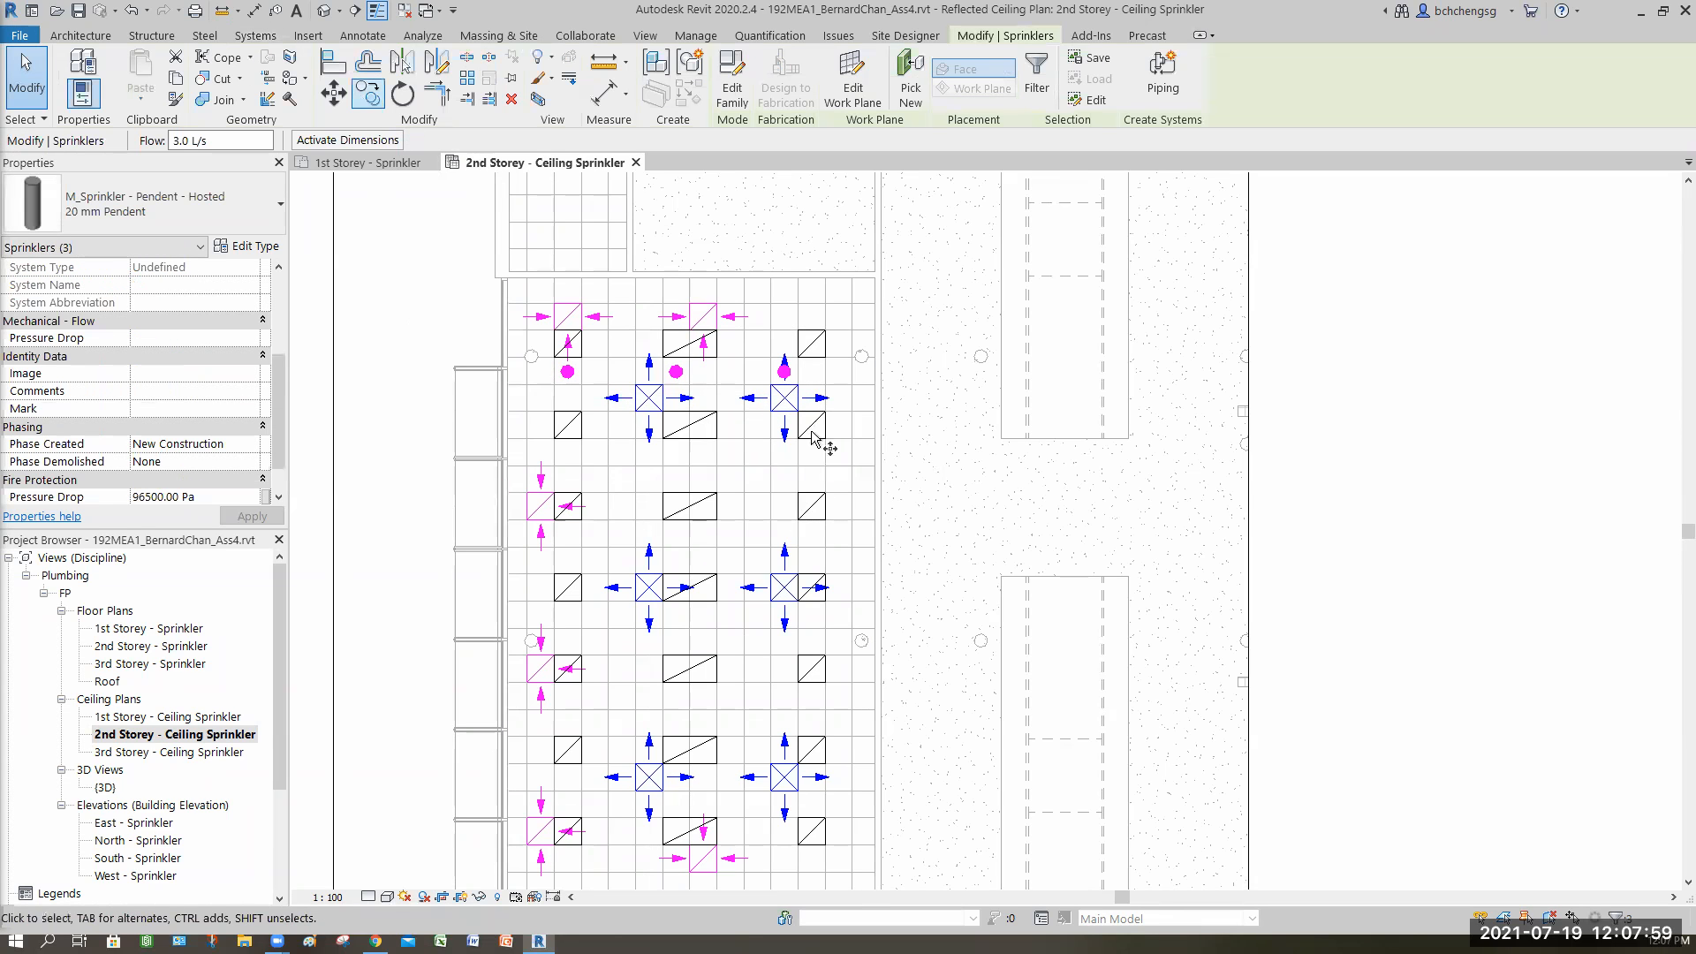
left_click(852, 385)
scroll(834, 486, "up", 3)
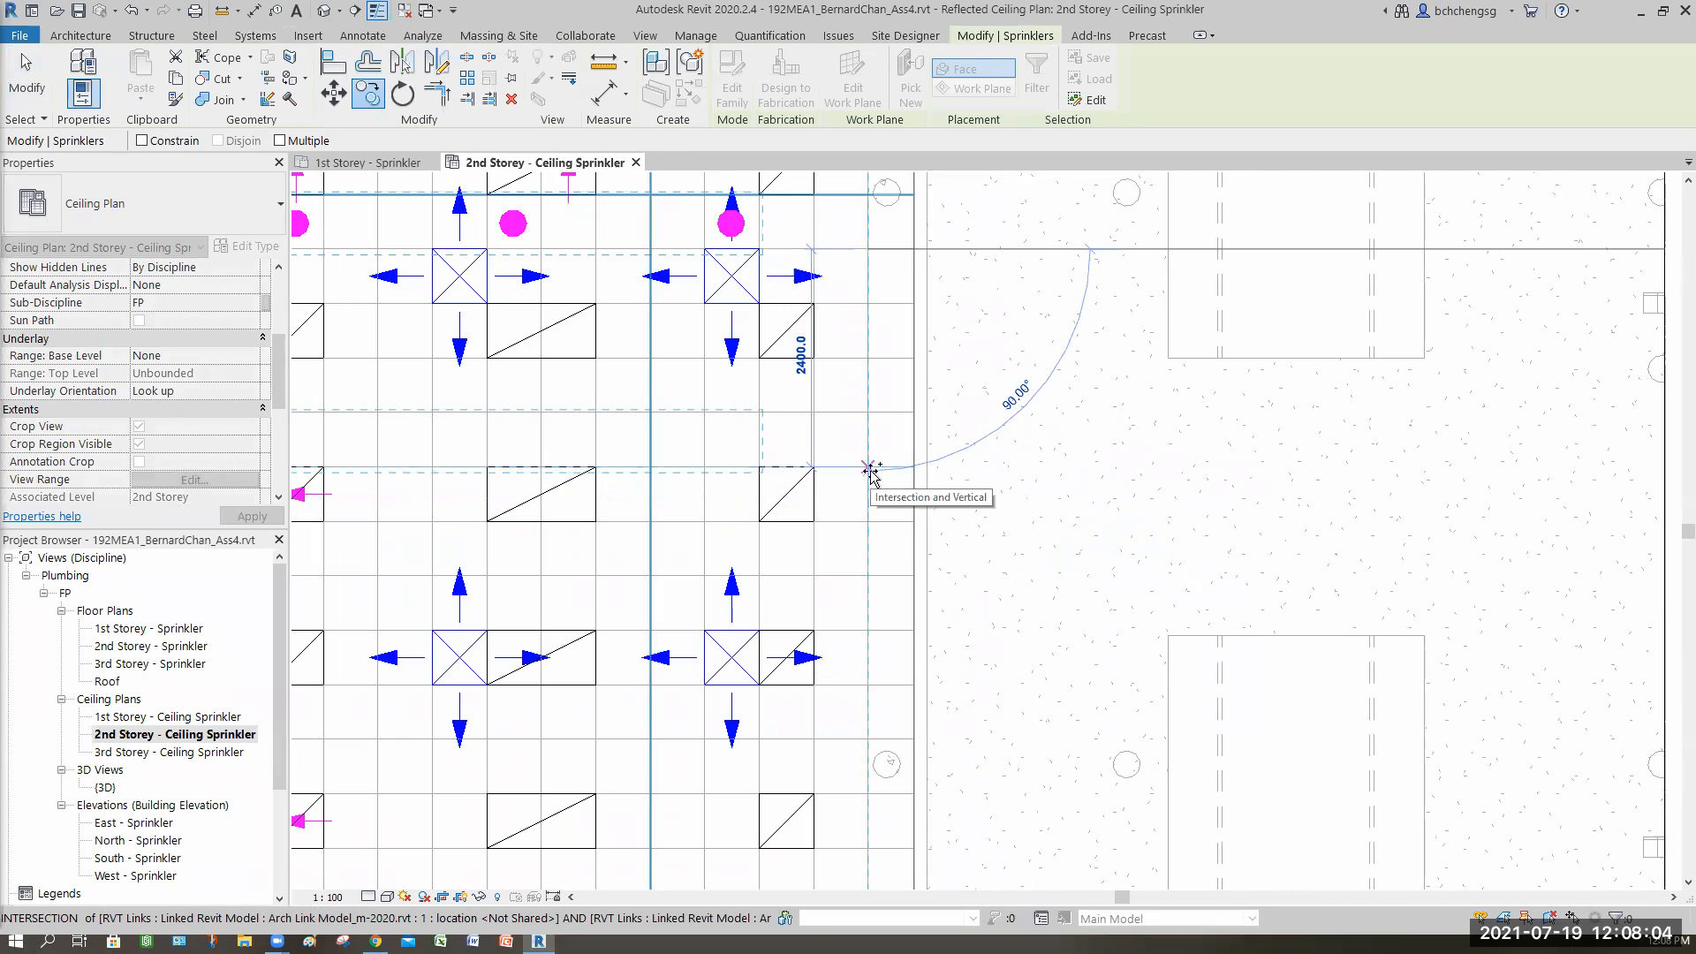
left_click(839, 607)
scroll(863, 507, "down", 3)
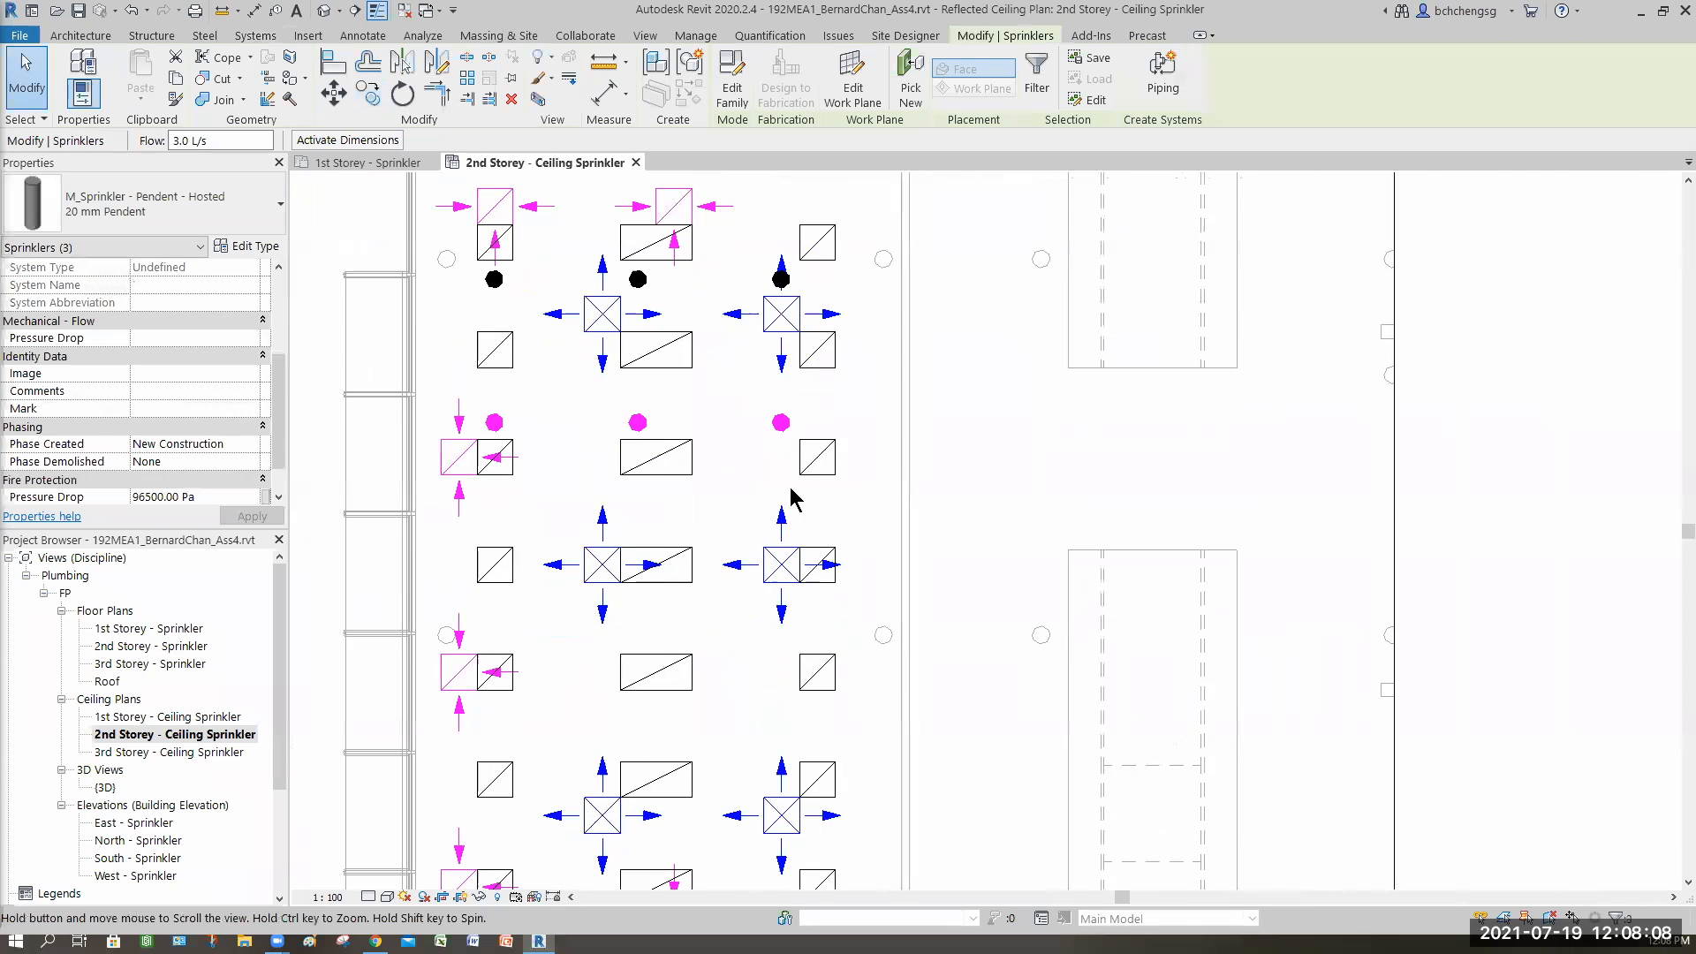
- Make three multiple copies of the second sprinkler row down the room, spacing successive rows five, four and five ceiling tiles apart
middle_click_drag(790, 487, 793, 441)
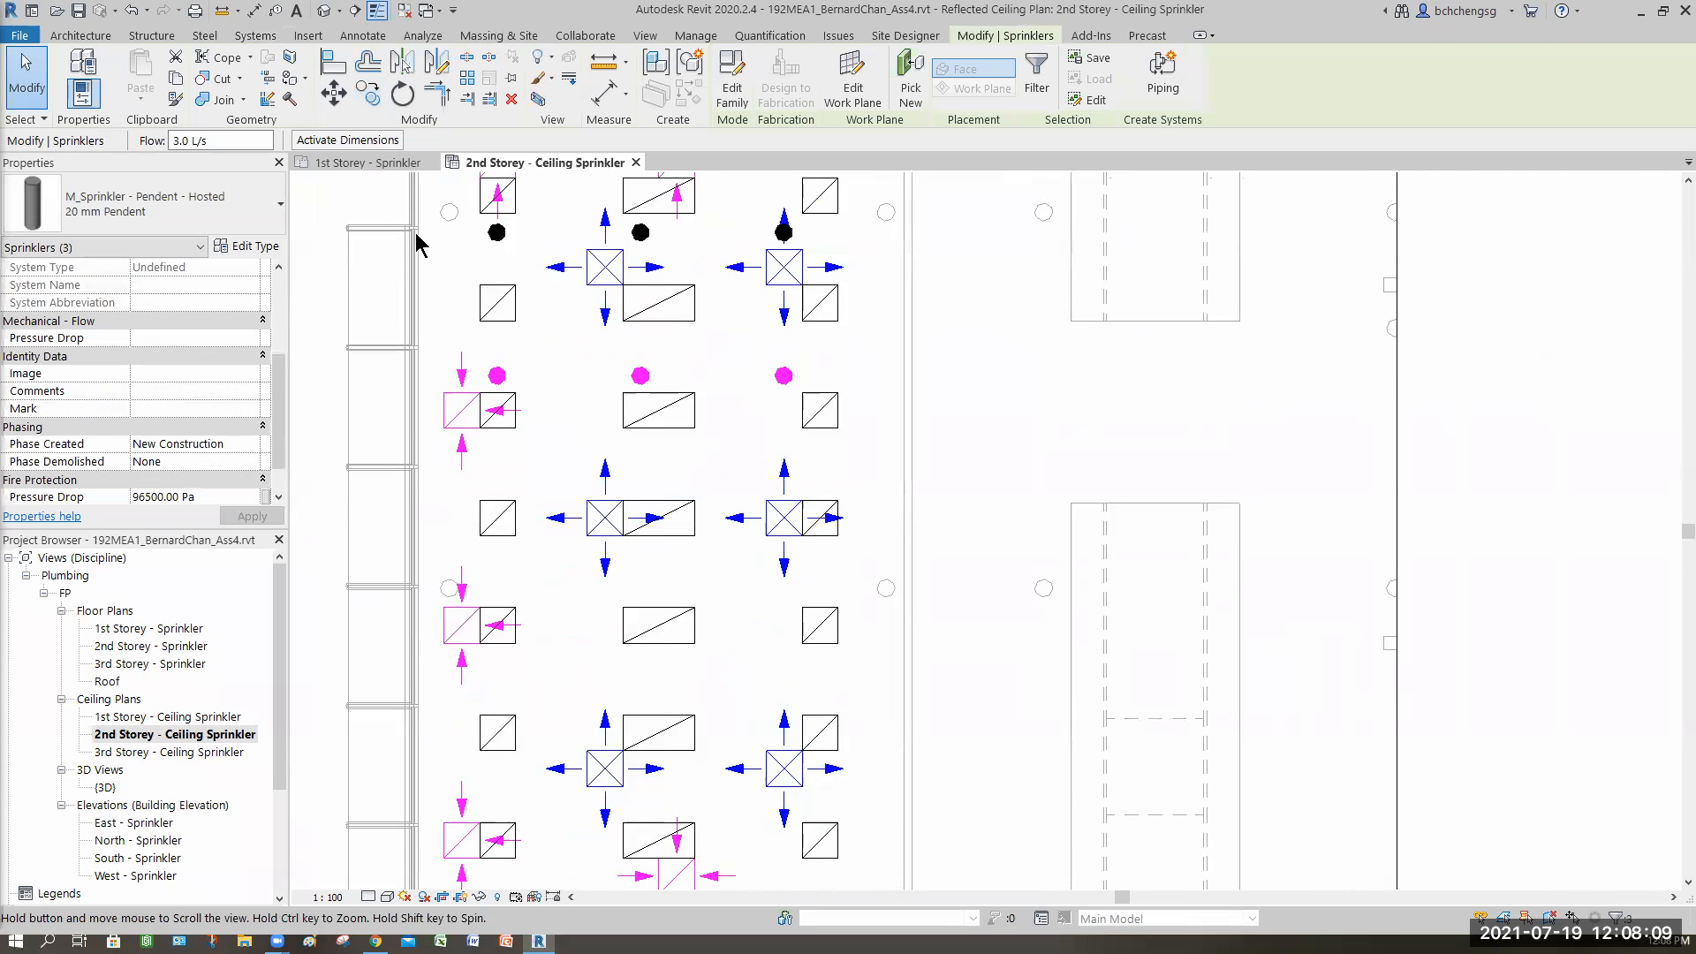
left_click(368, 94)
left_click(280, 141)
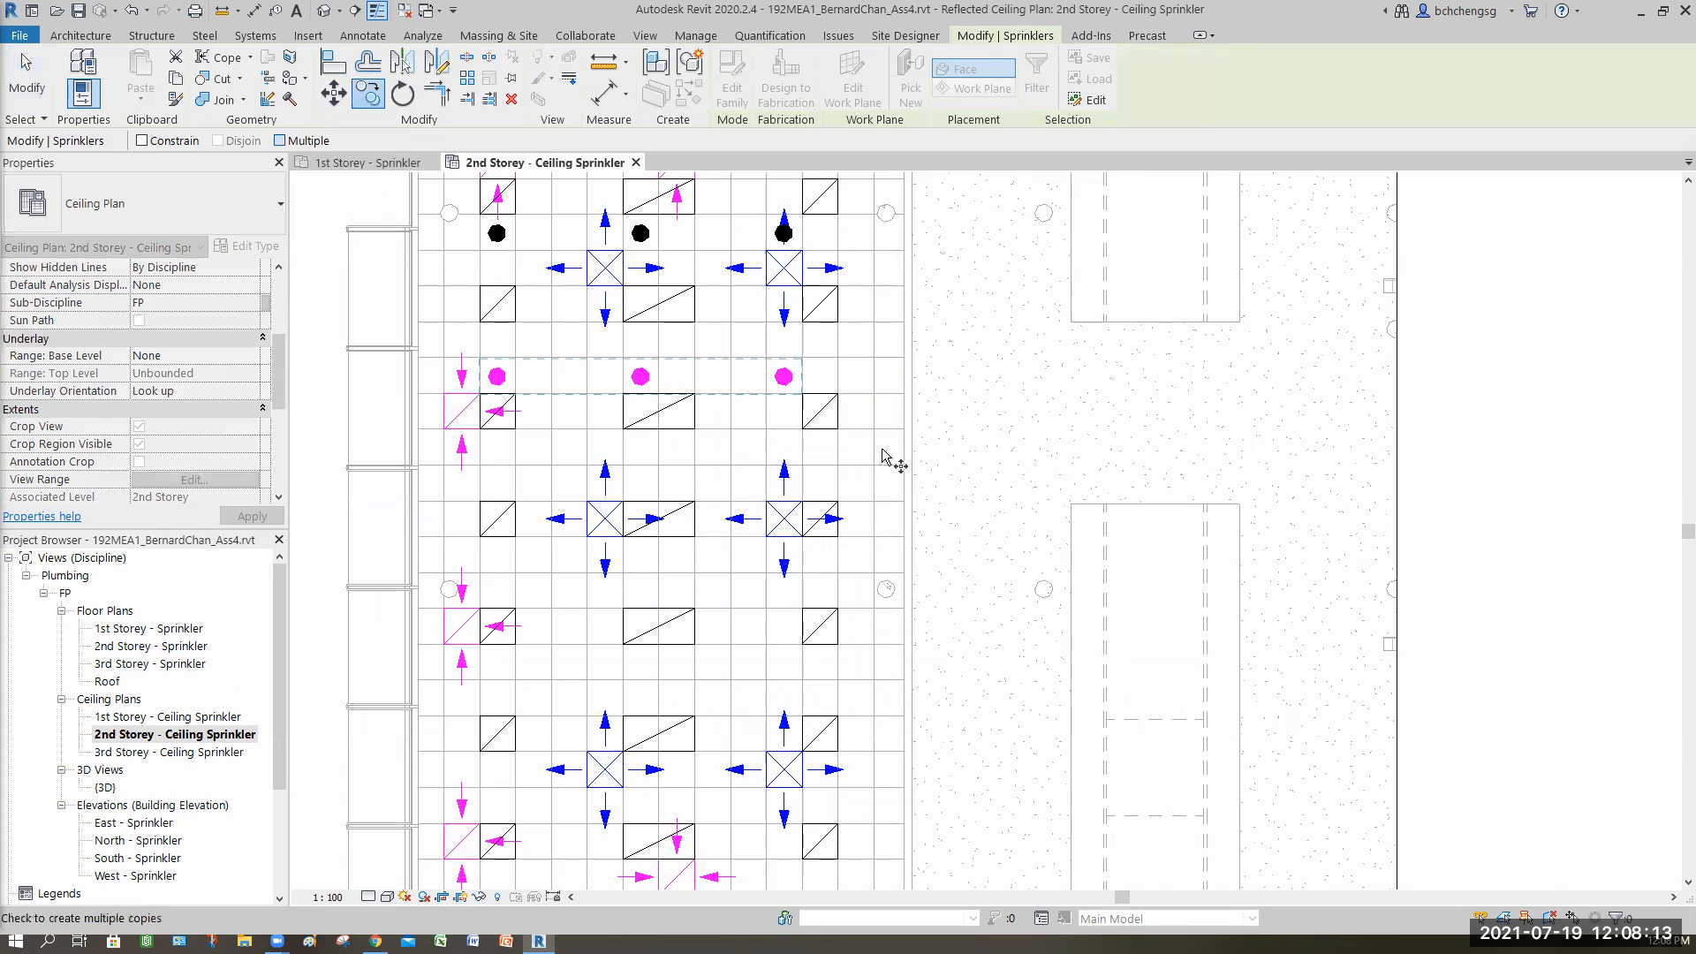
left_click(874, 394)
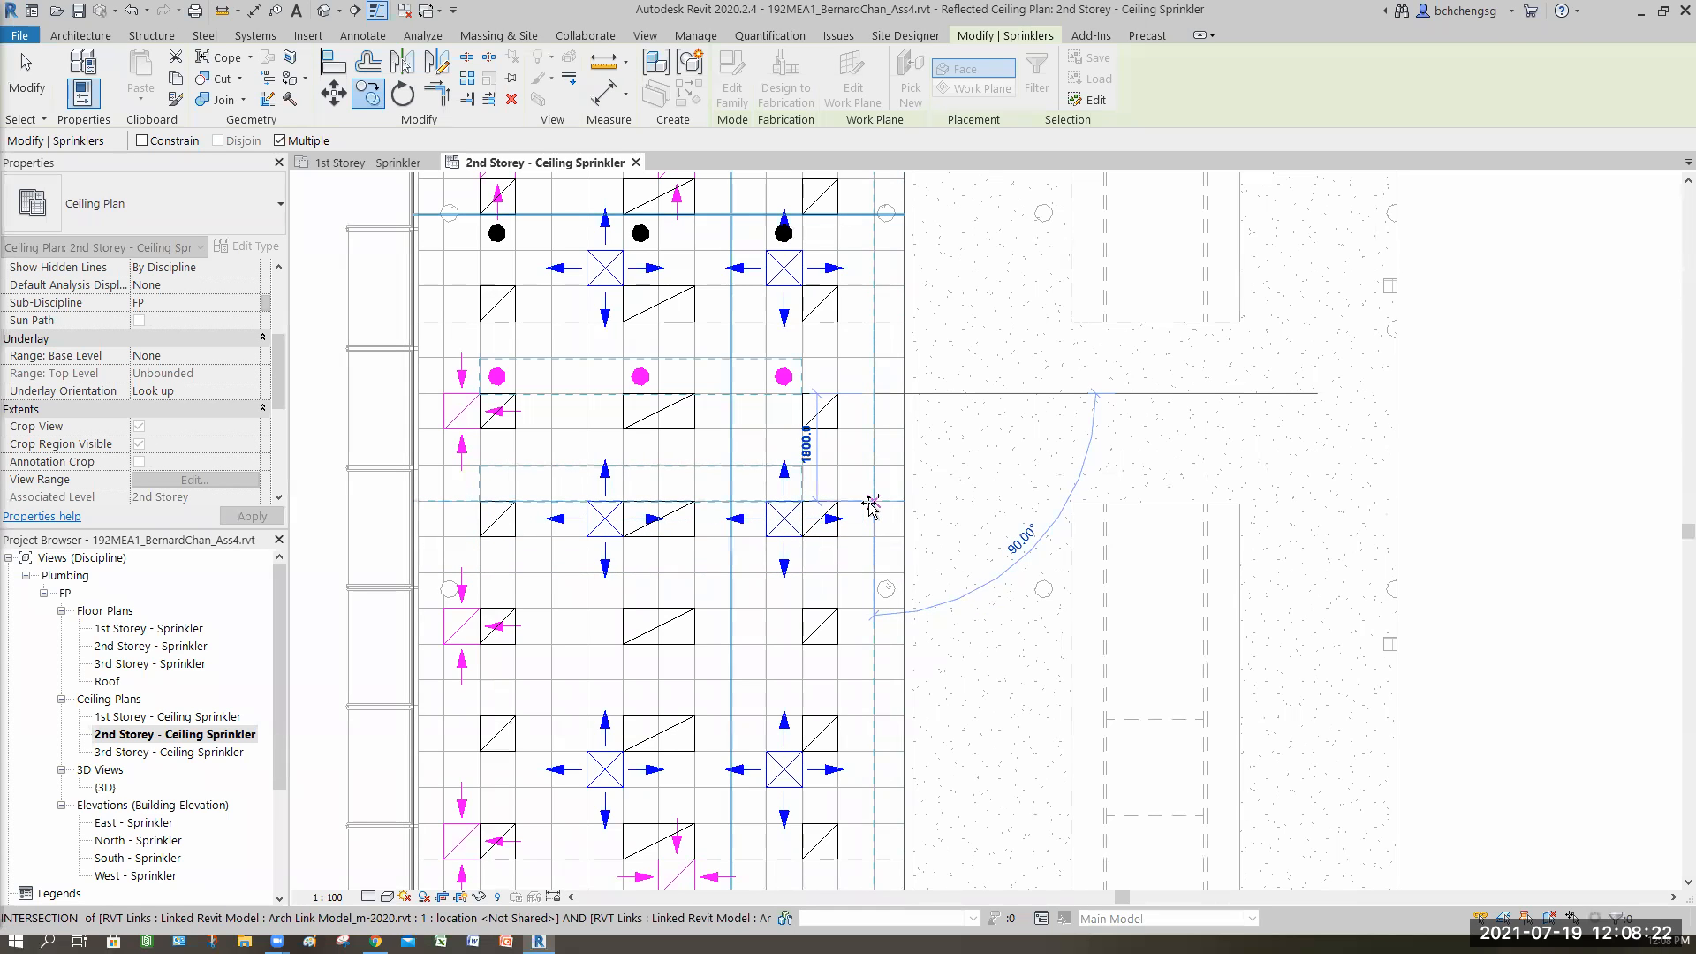
left_click(786, 378)
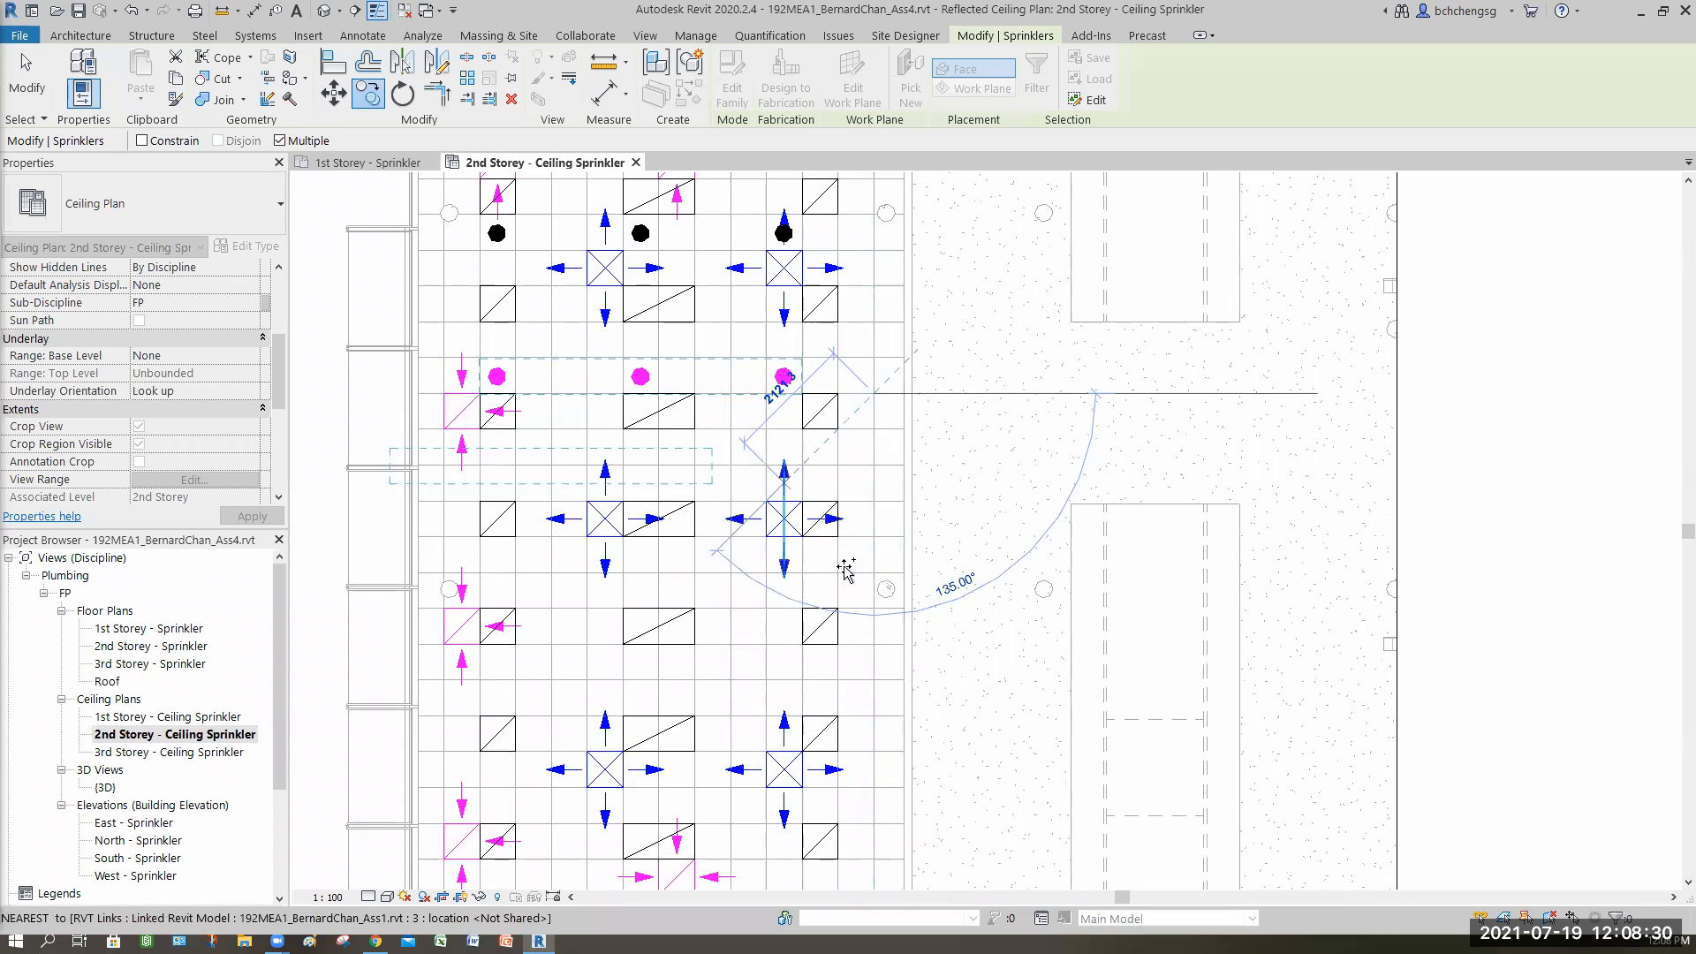
left_click(871, 579)
middle_click_drag(864, 630, 857, 346)
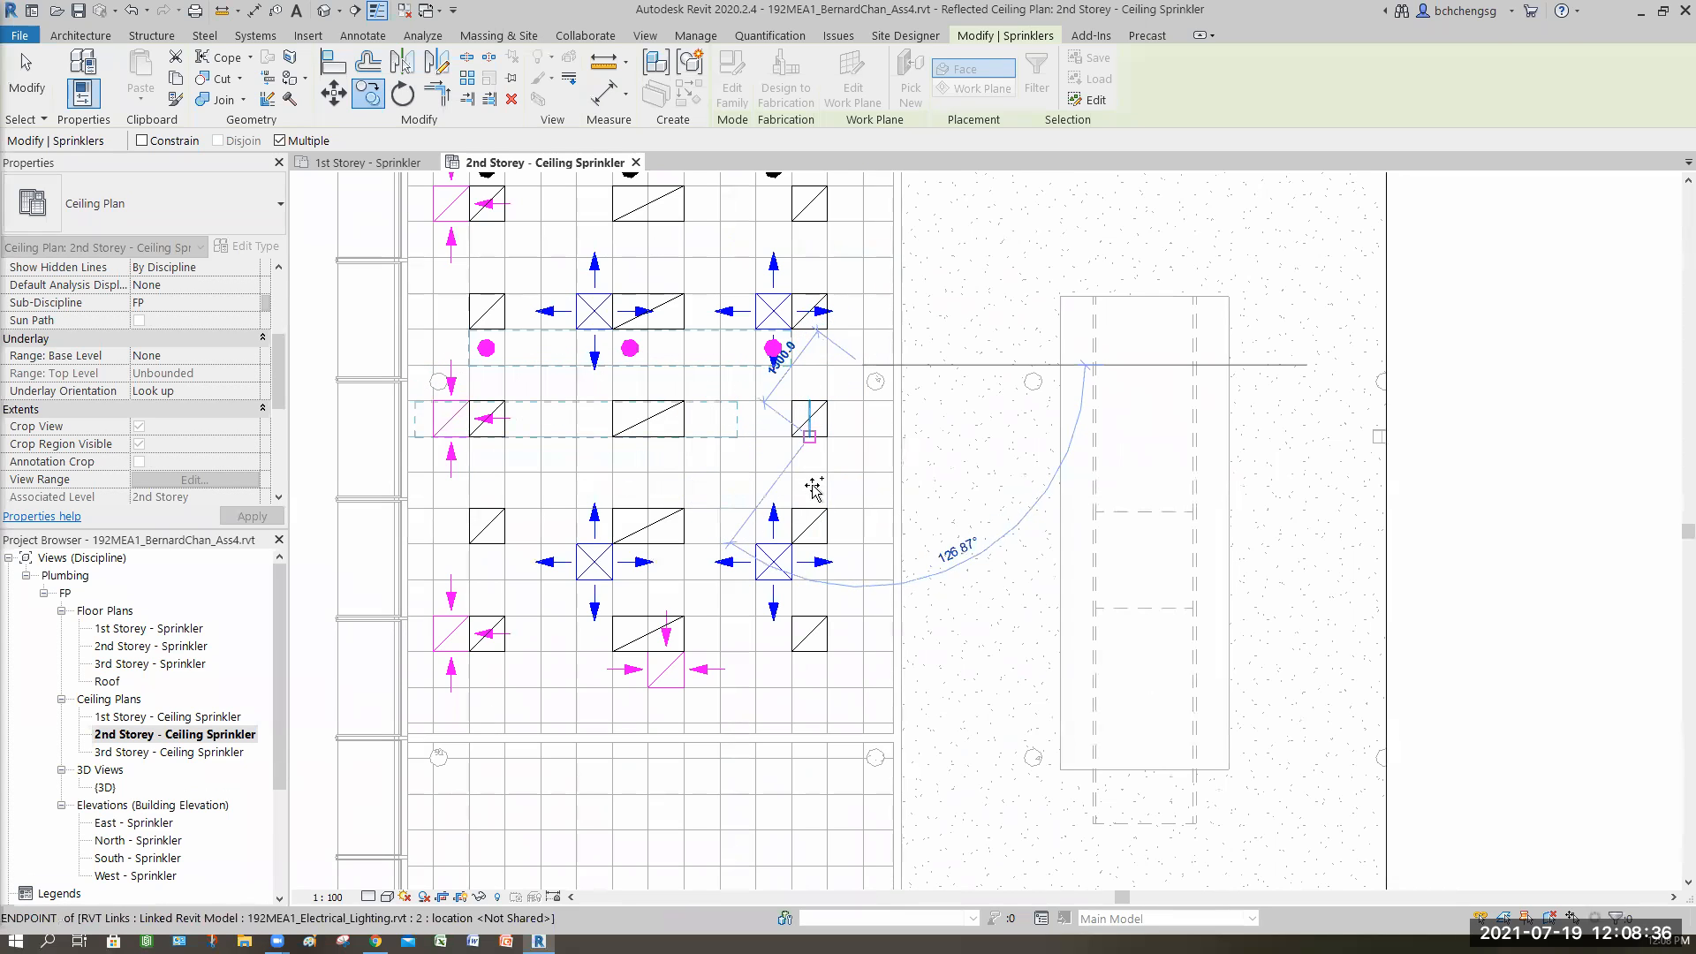
left_click(863, 515)
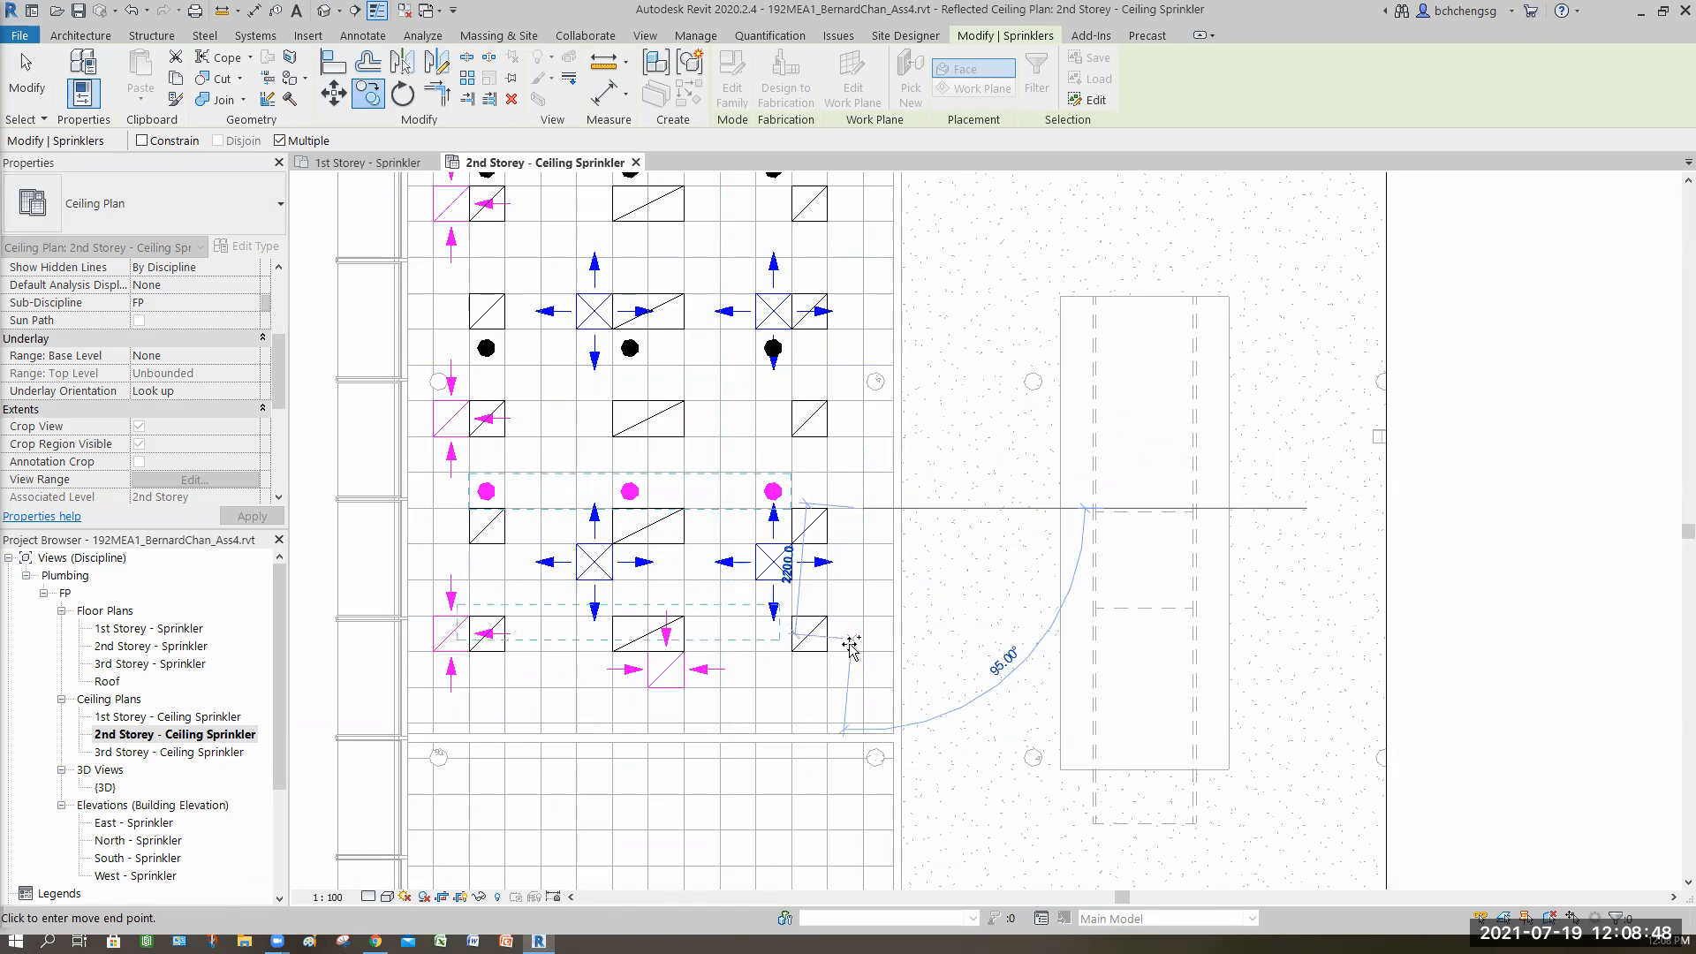
left_click(860, 691)
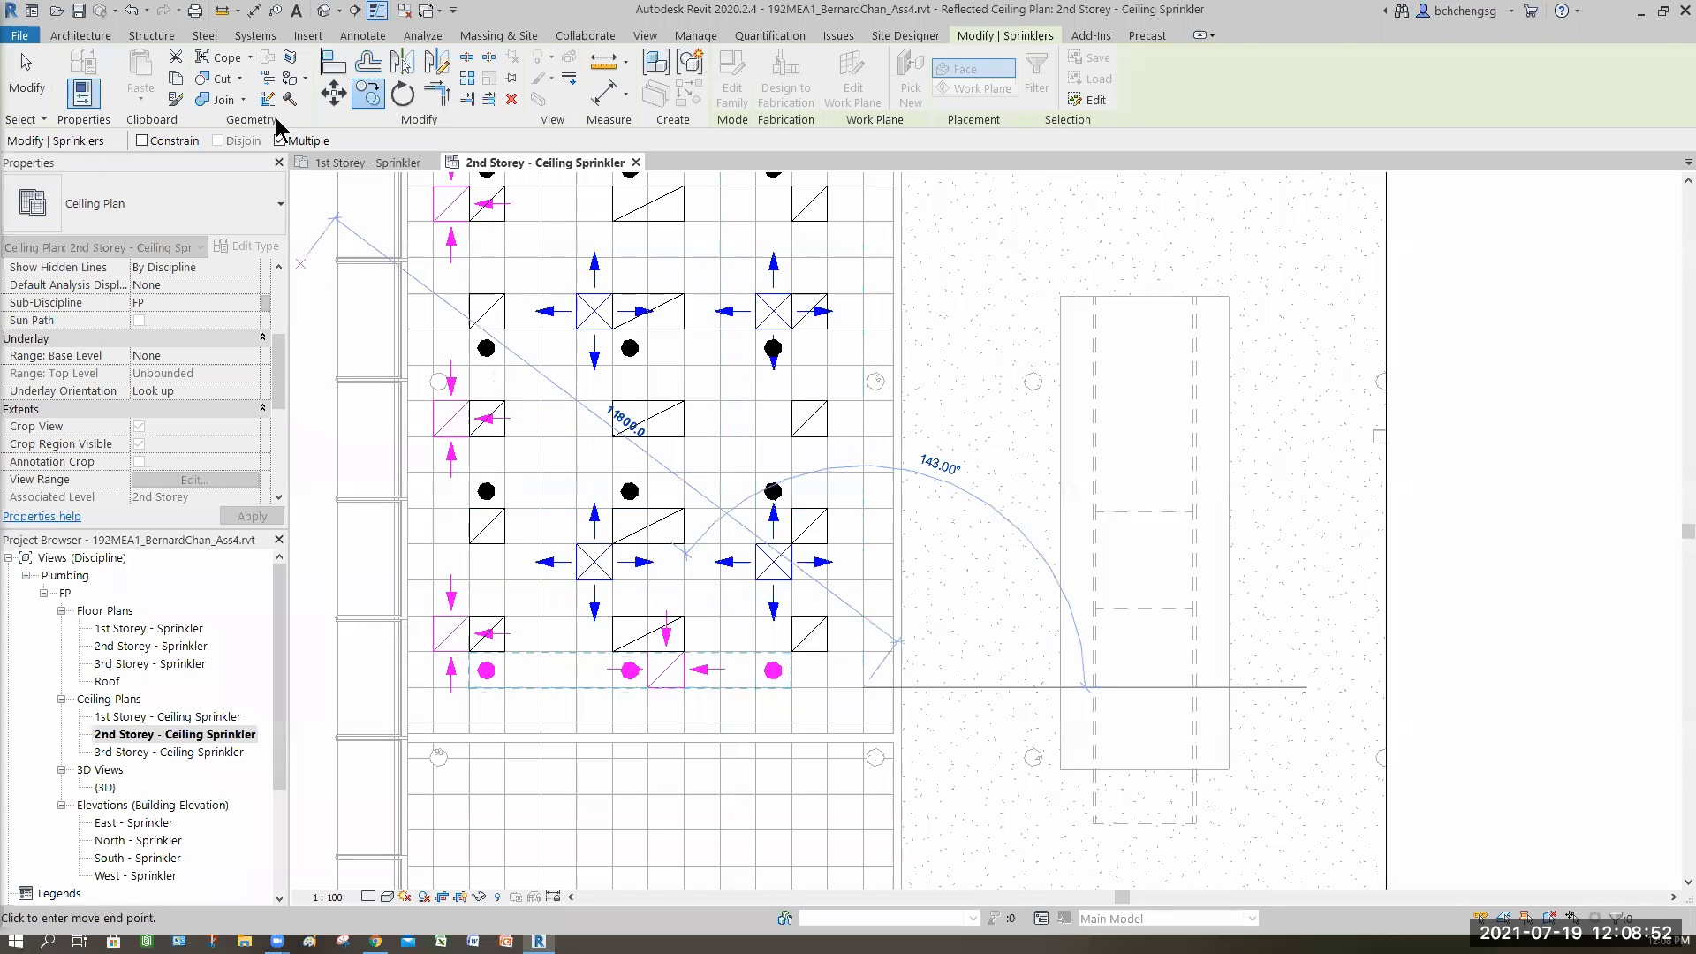
key("Escape")
key("Escape")
- Review the room's sprinkler layout on the ceiling plan and open the 2nd Storey - Sprinkler floor plan to examine it there
scroll(945, 549, "down", 3)
middle_click_drag(923, 597, 887, 651)
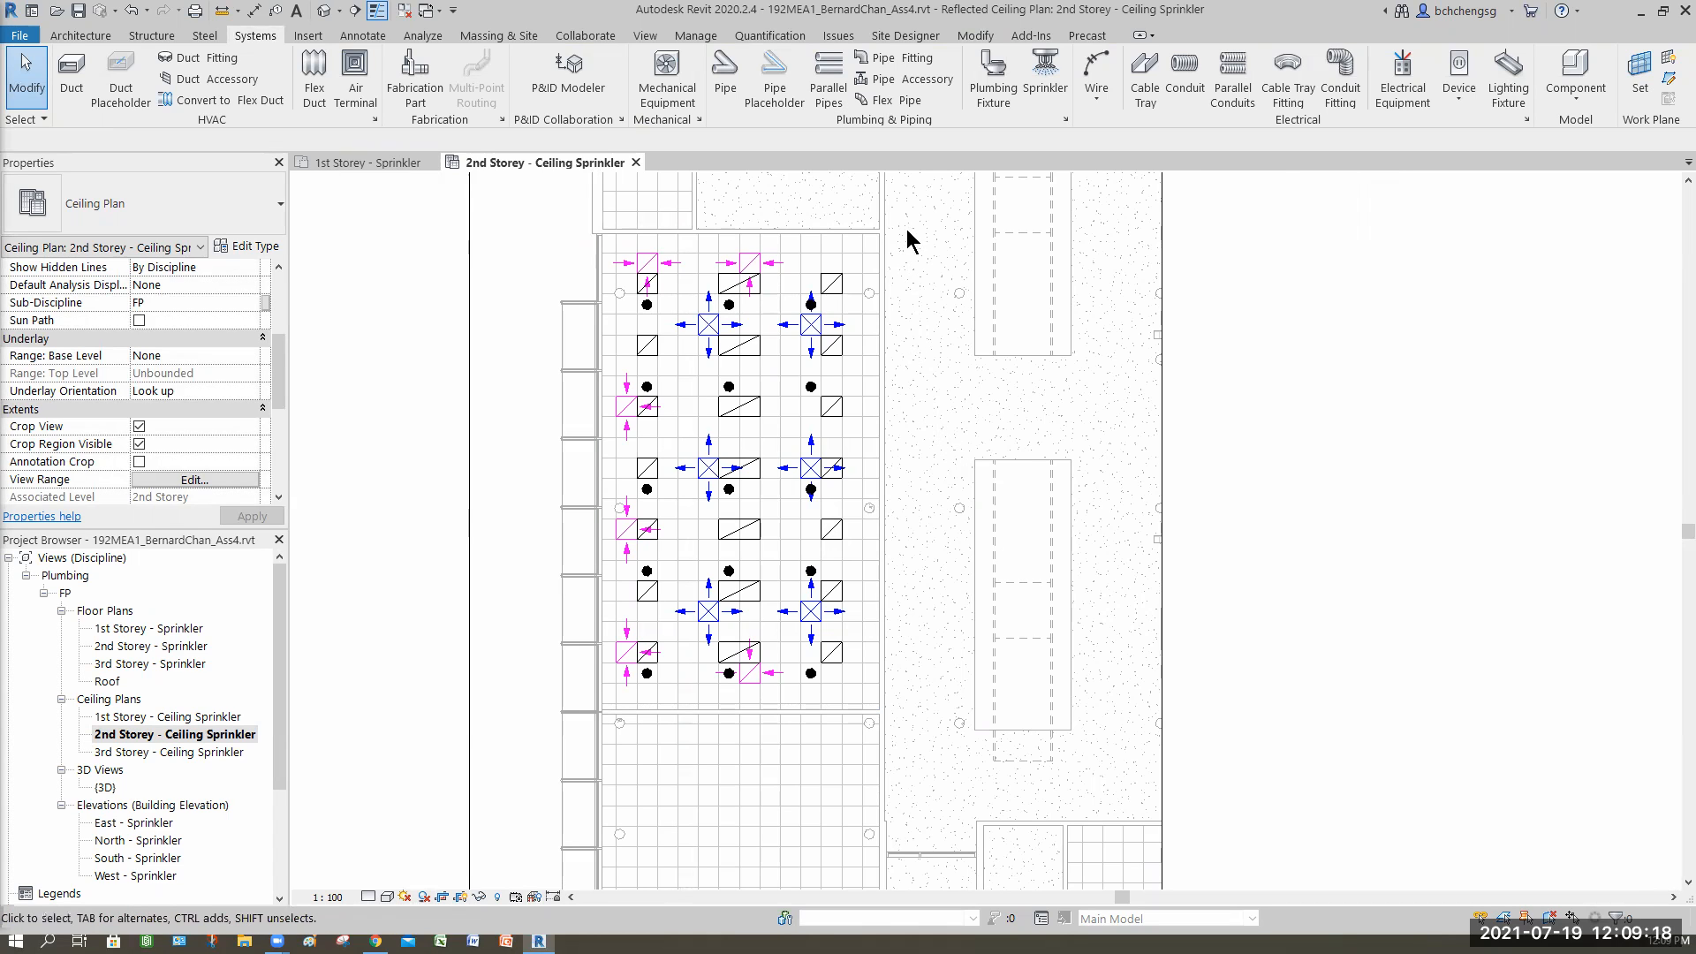
middle_click_drag(715, 249, 706, 300)
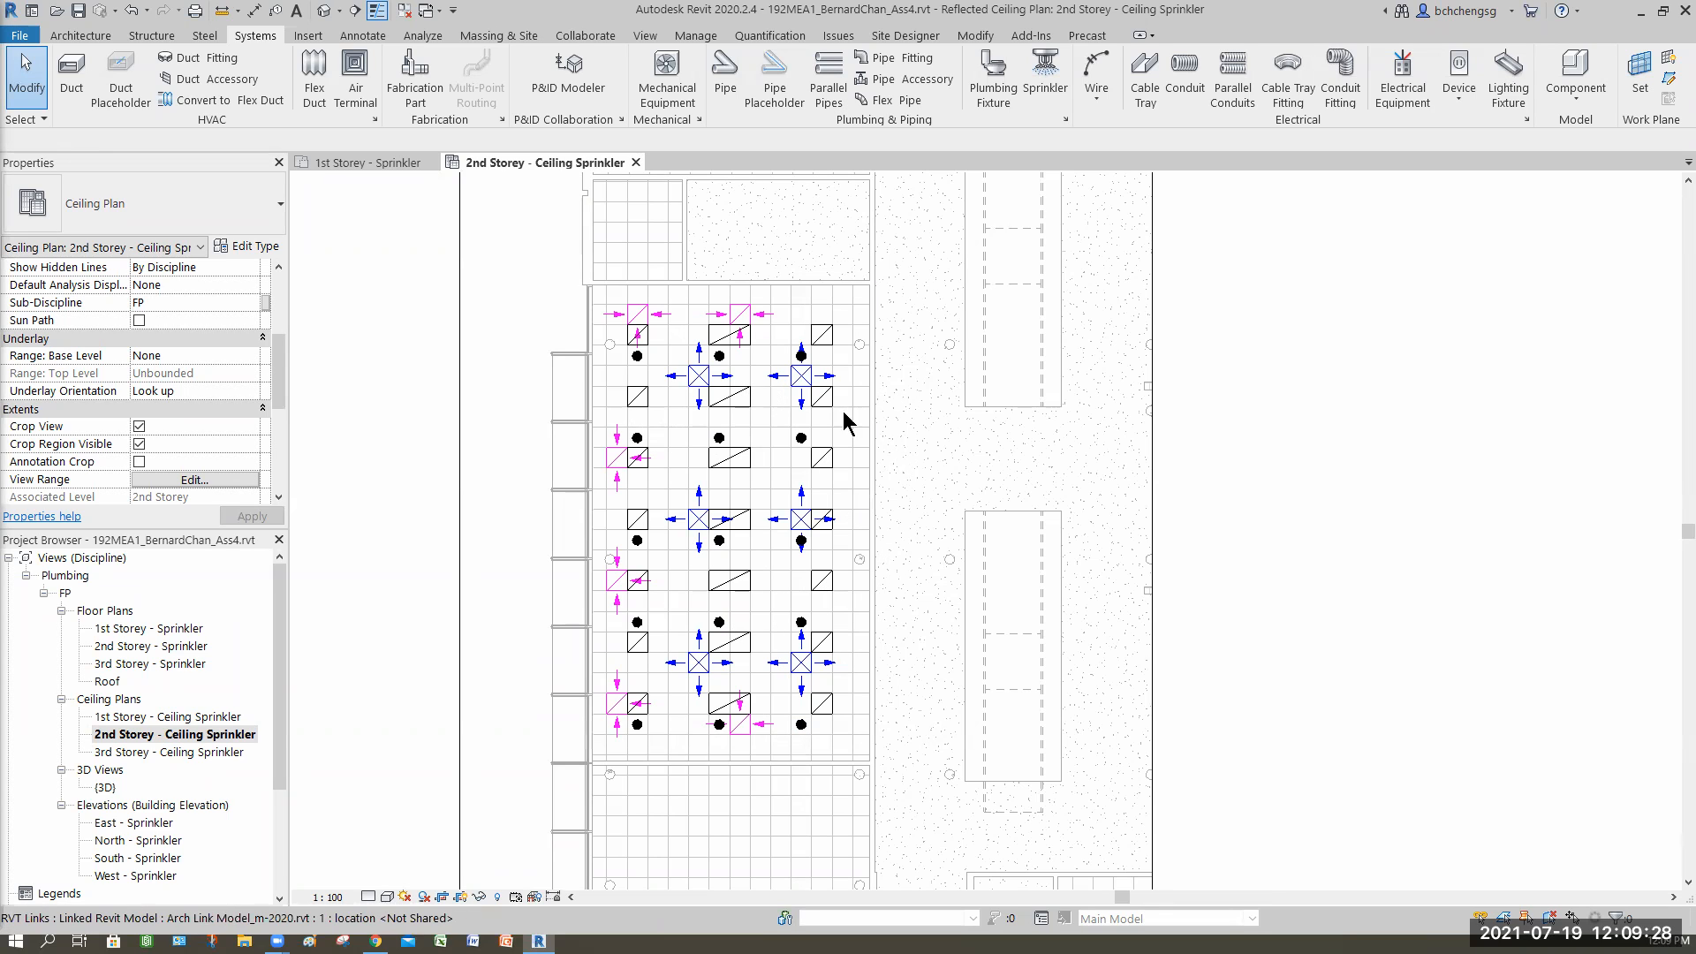
middle_click_drag(867, 381, 860, 488)
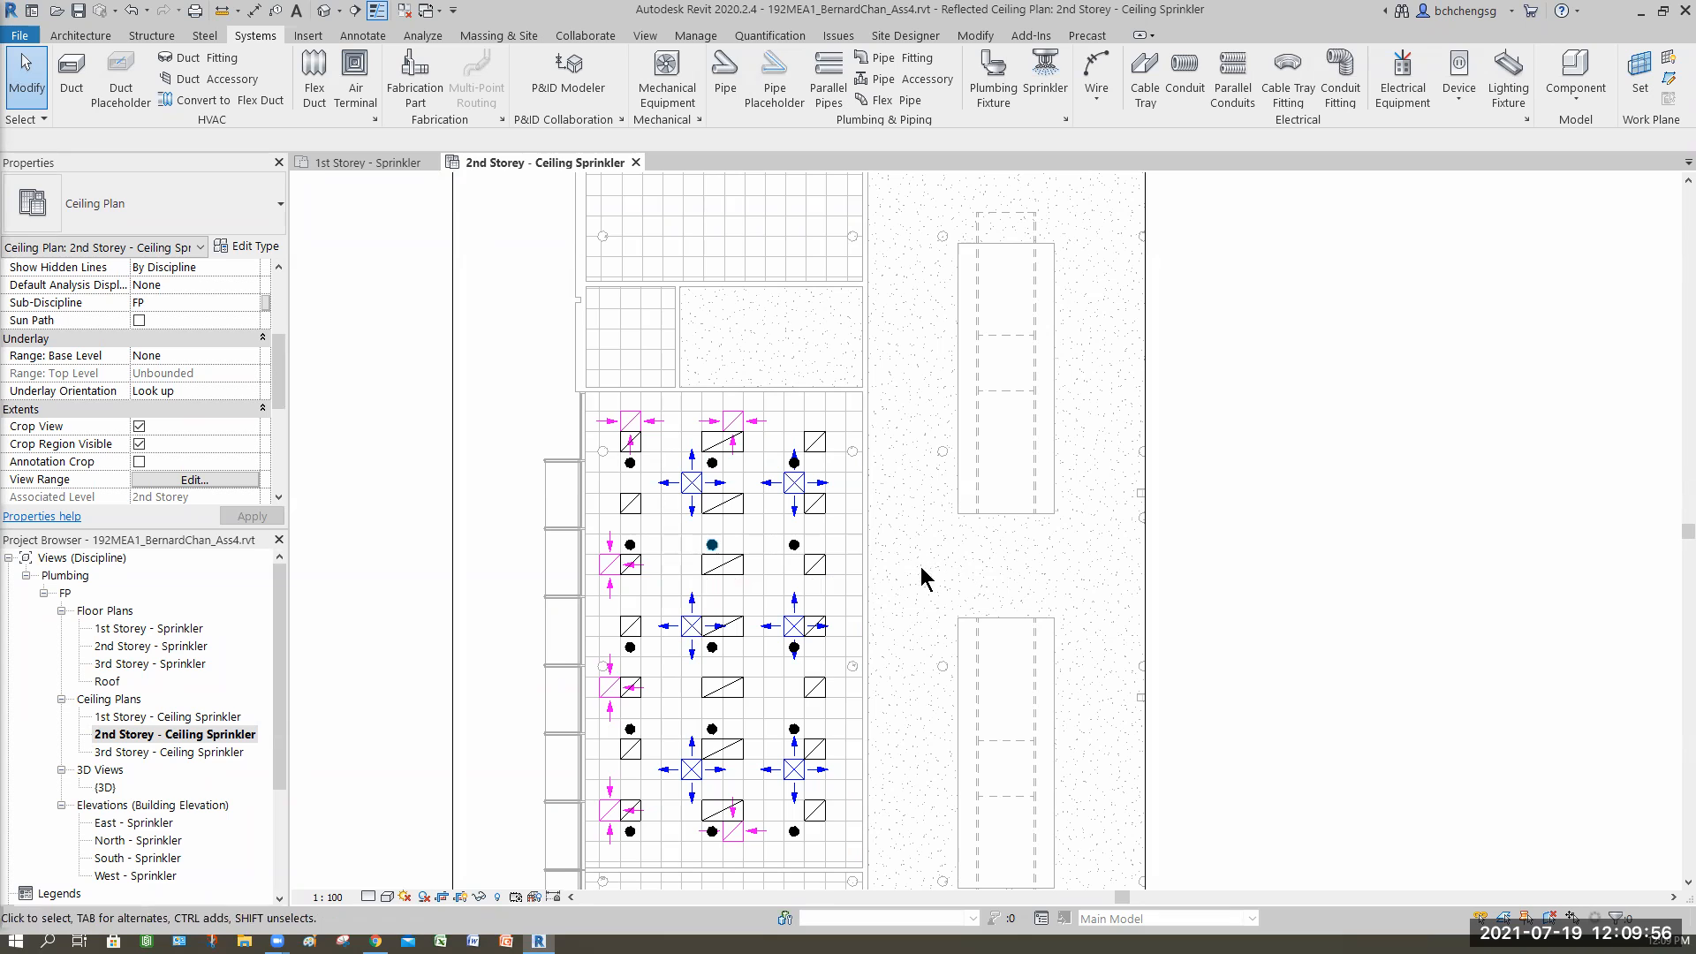
scroll(802, 454, "down", 2)
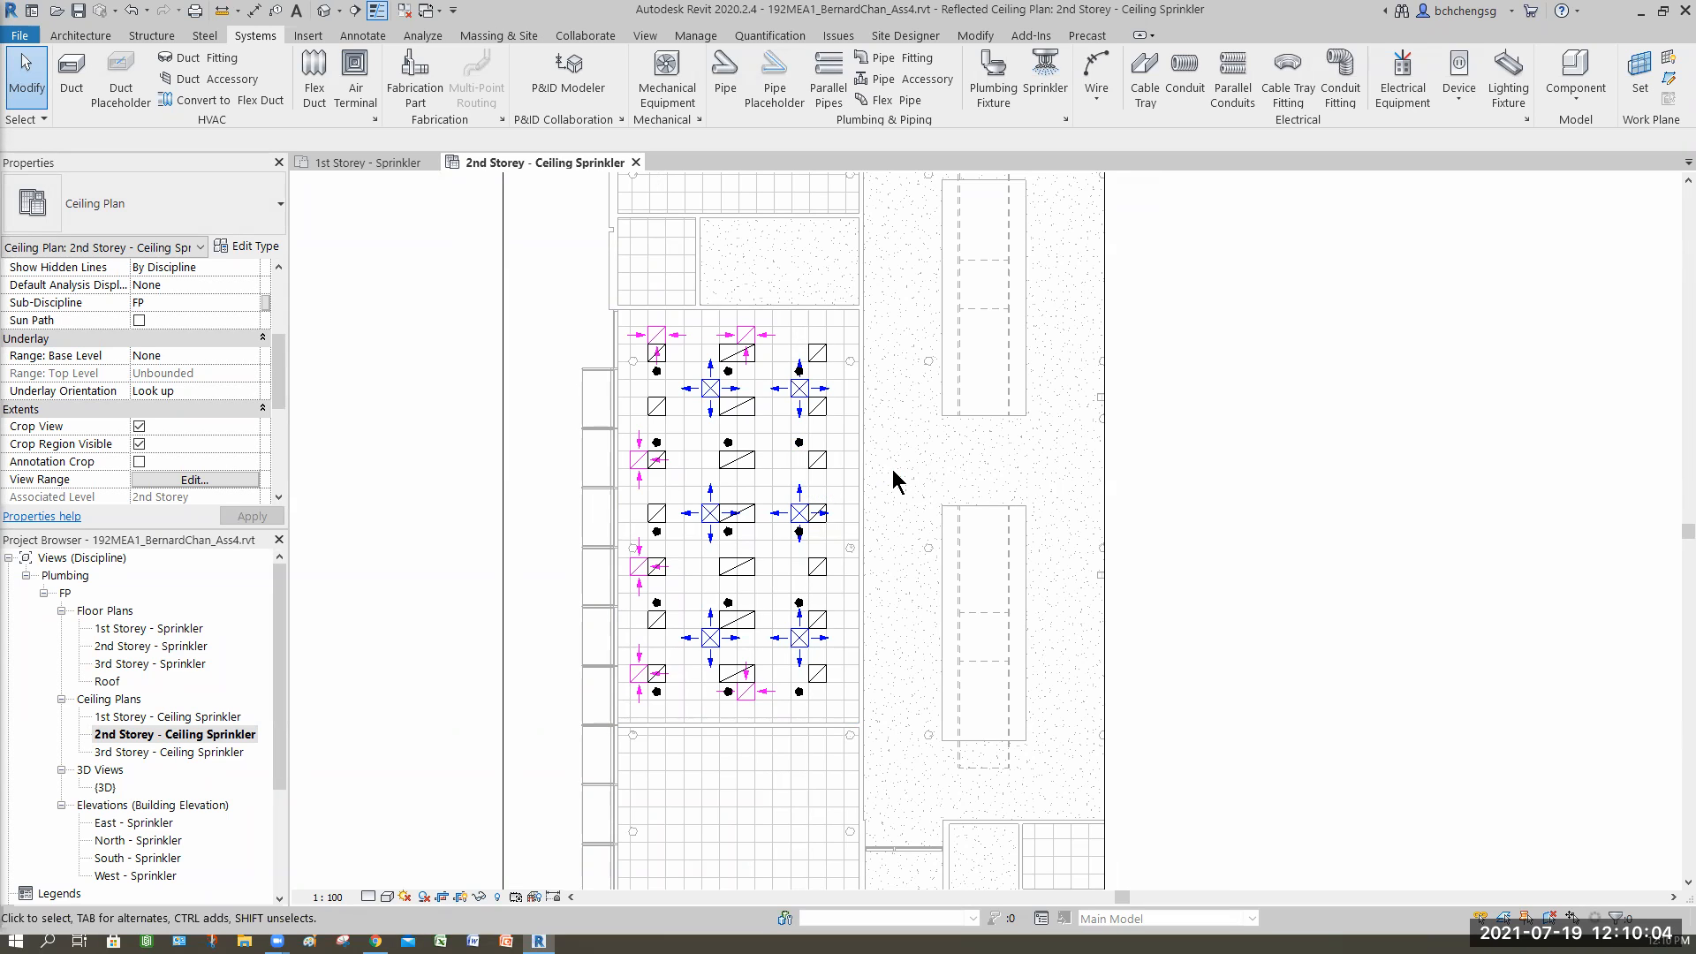
scroll(893, 473, "down", 2)
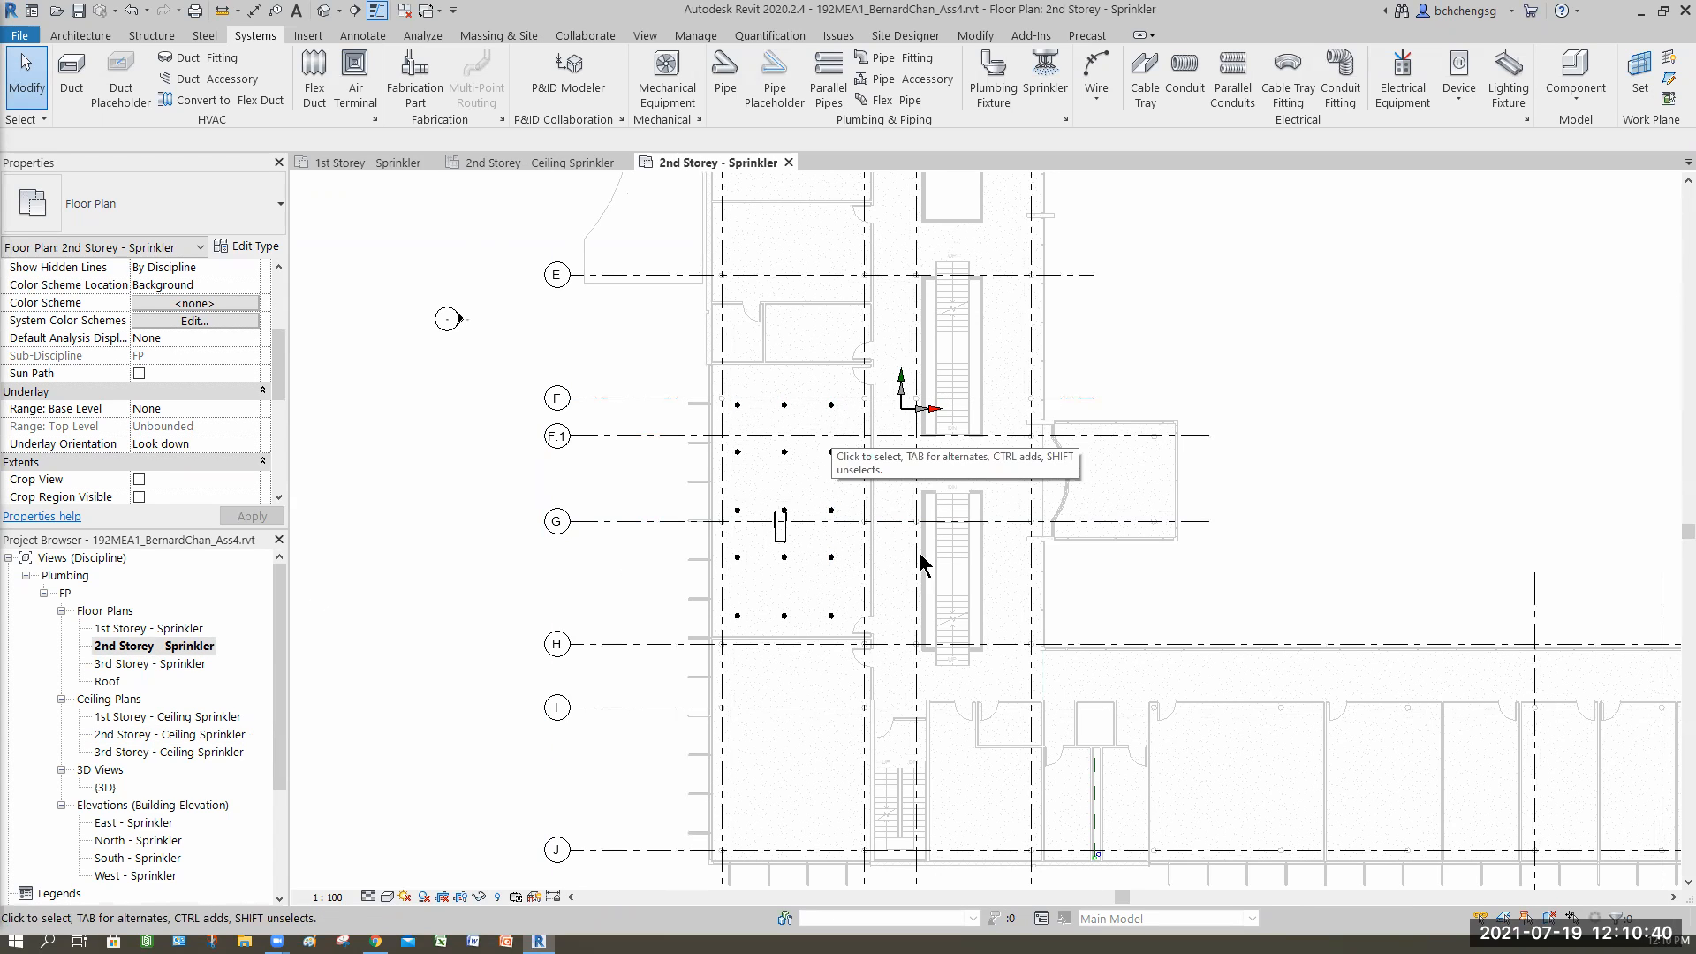
scroll(530, 634, "down", 2)
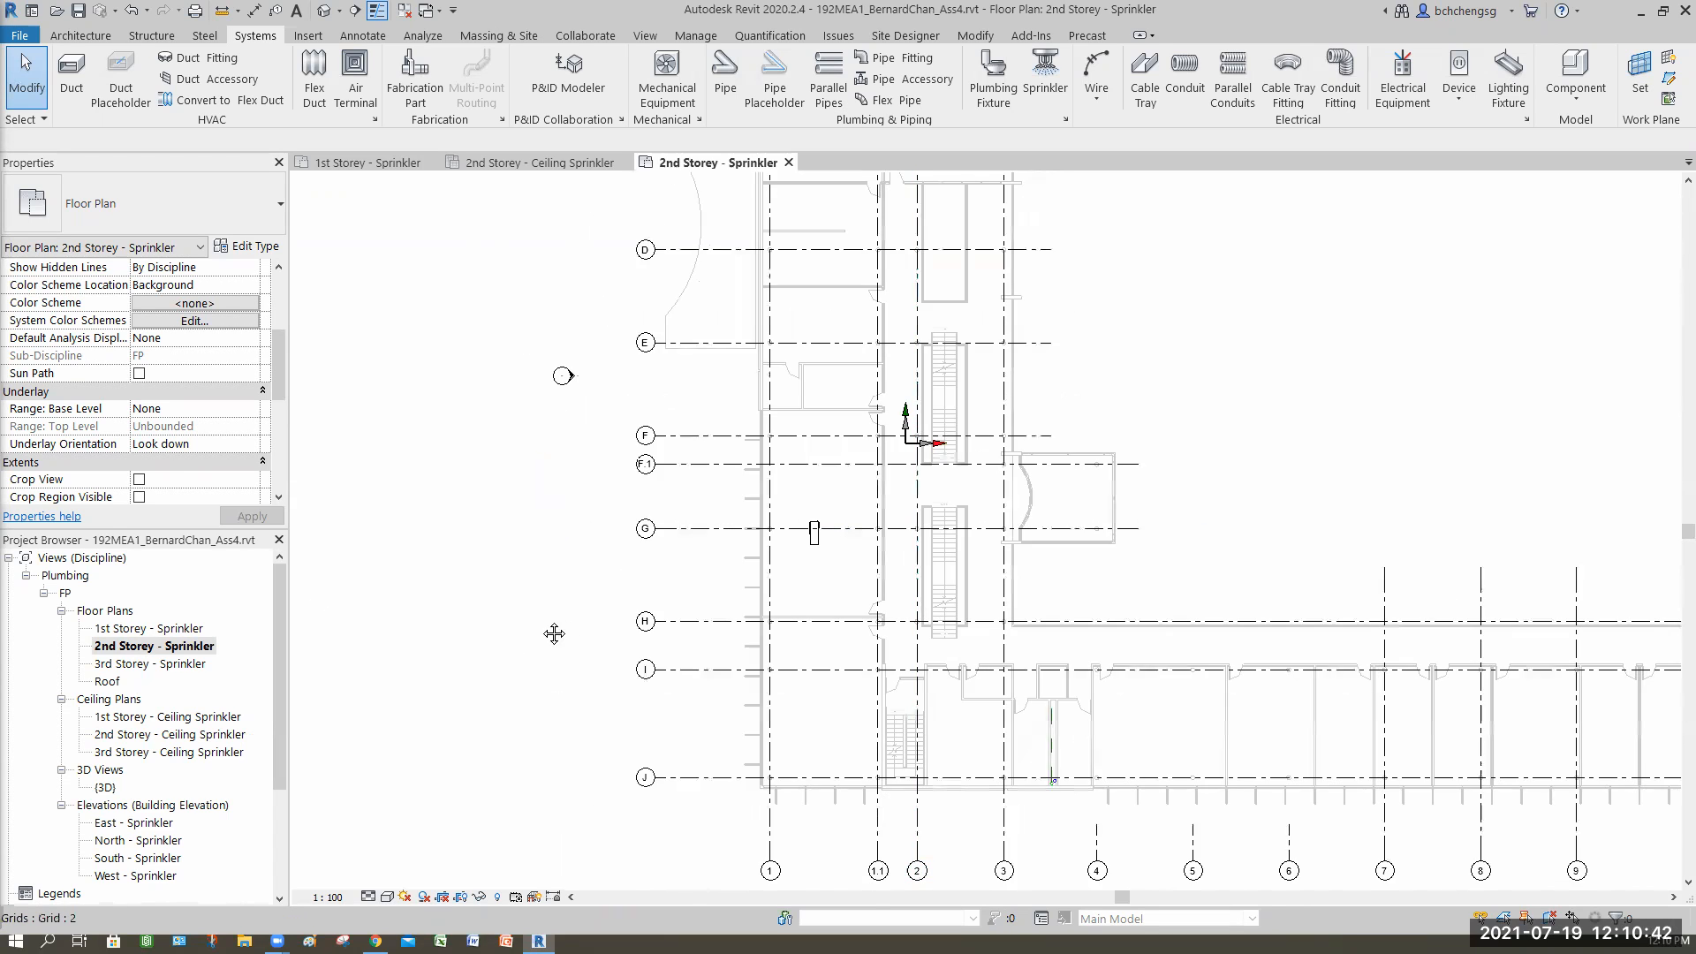
middle_click_drag(545, 622, 434, 632)
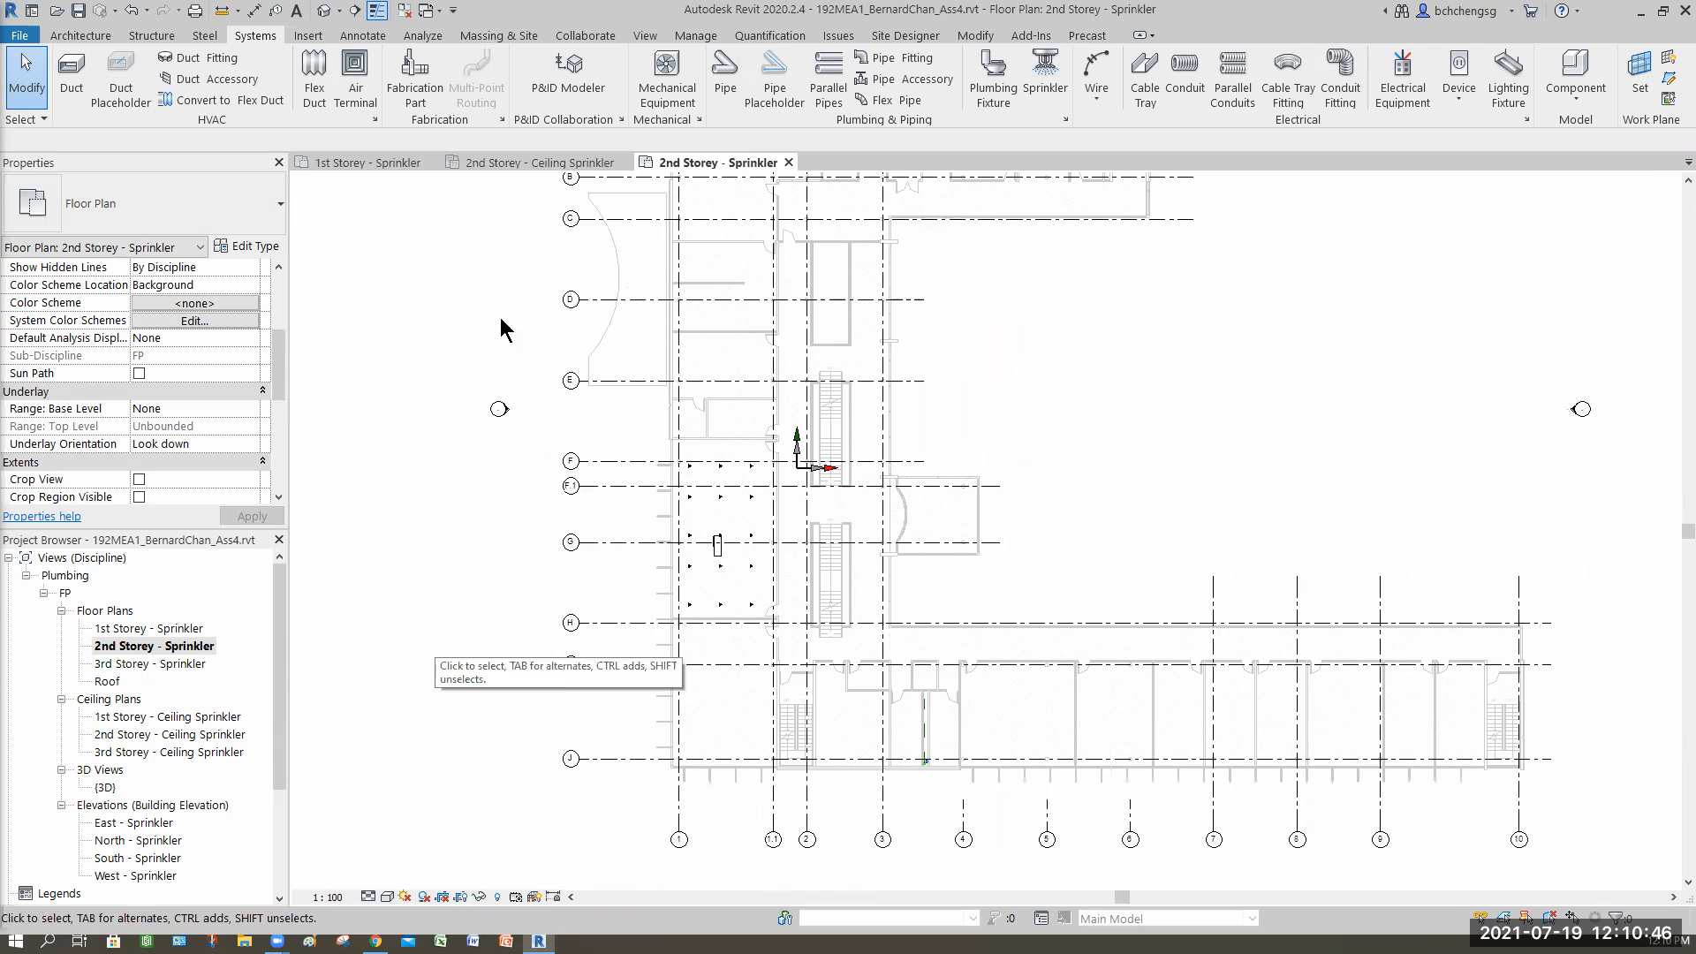
- Turn off the Grids annotation category in the 2nd Storey - Sprinkler floor plan's visibility overrides and apply it
key("v")
key("v")
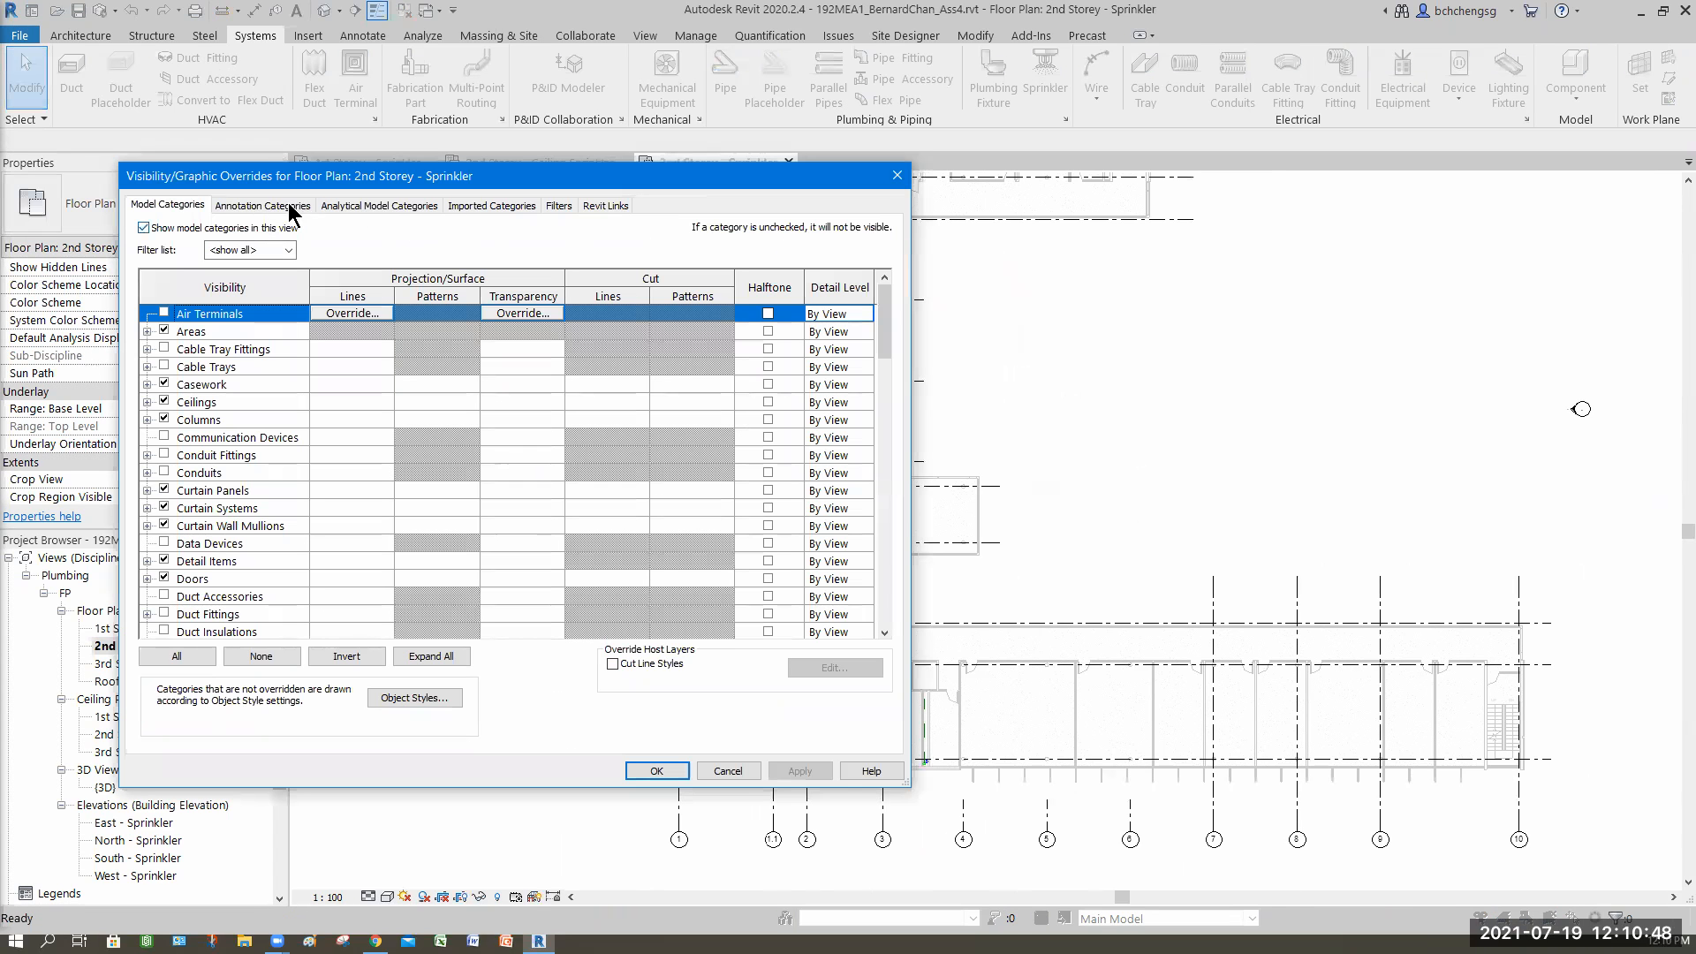
key("ctrl+Tab")
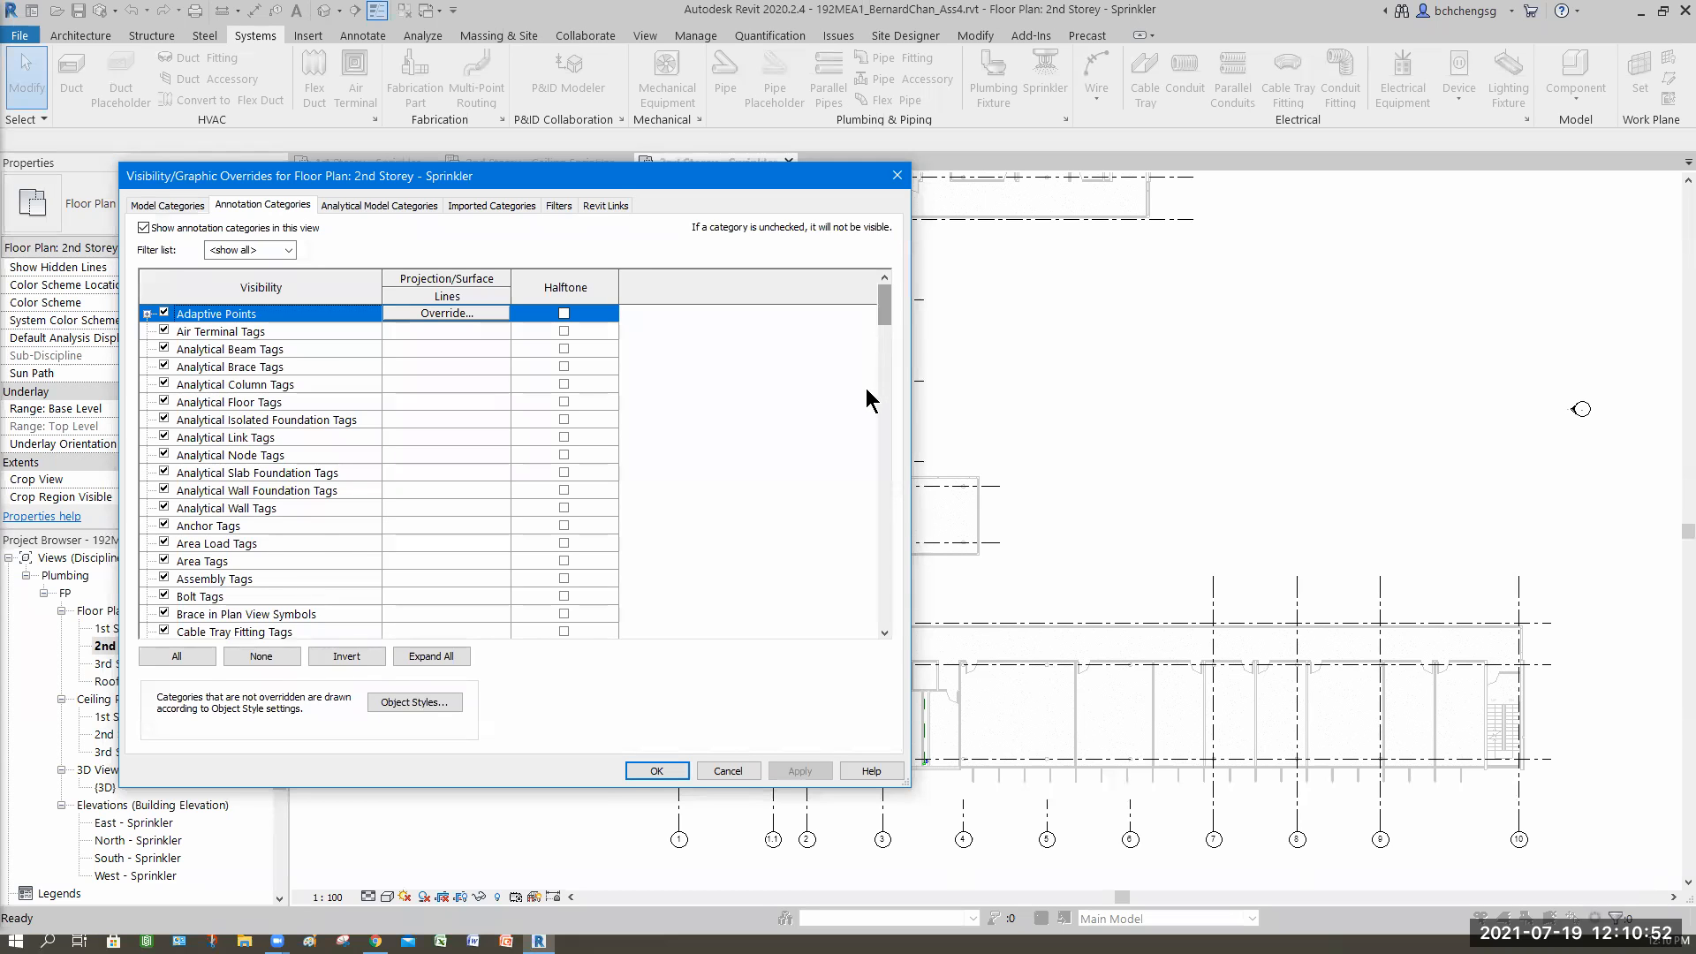
scroll(795, 416, "down", 13)
scroll(198, 452, "down", 4)
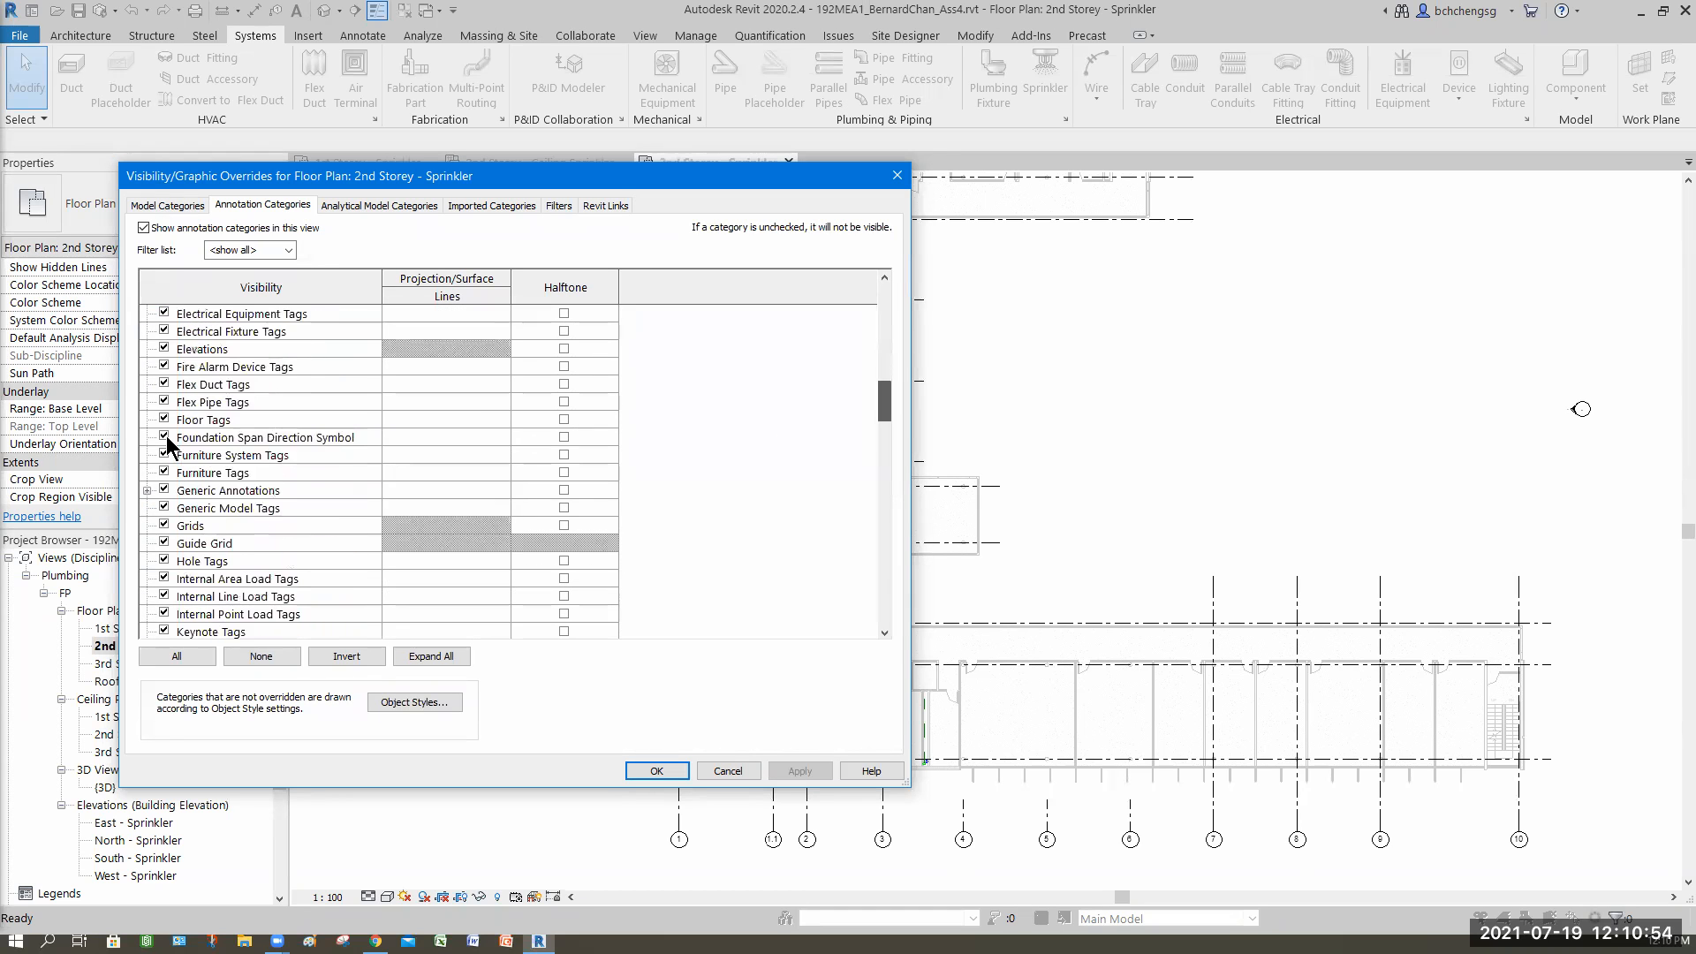
left_click(796, 772)
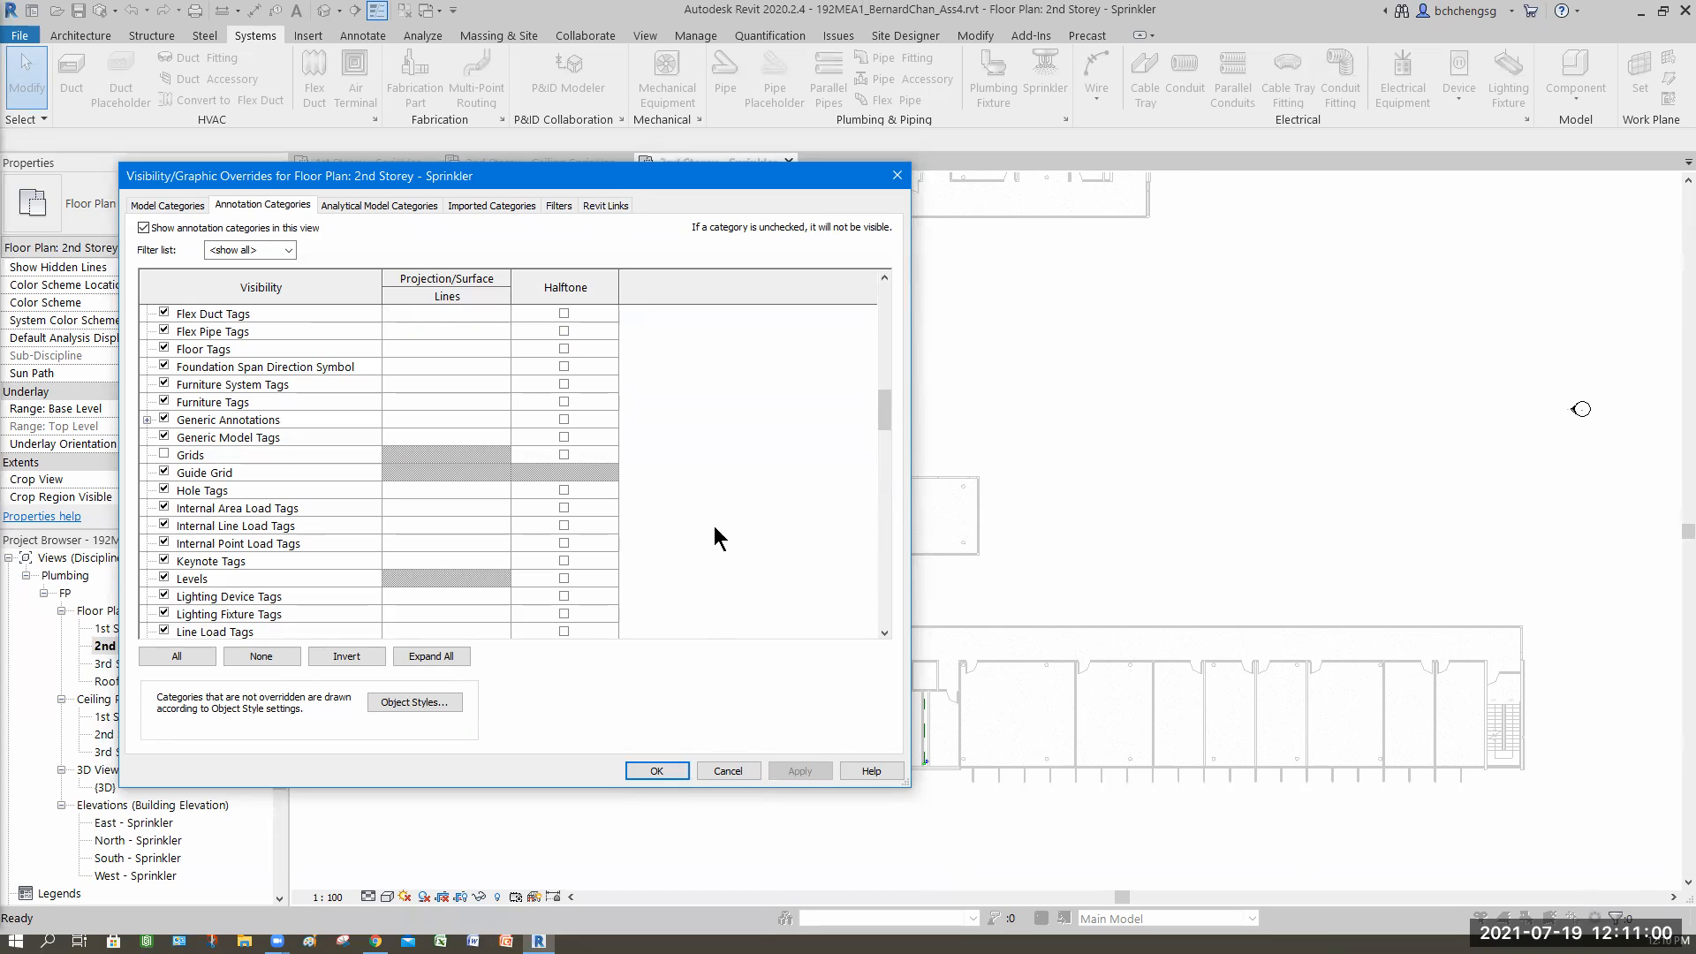
- Turn off Internal Origin under the Site model category in the 2nd Storey - Sprinkler plan's visibility overrides
left_click_drag(704, 535, 738, 732)
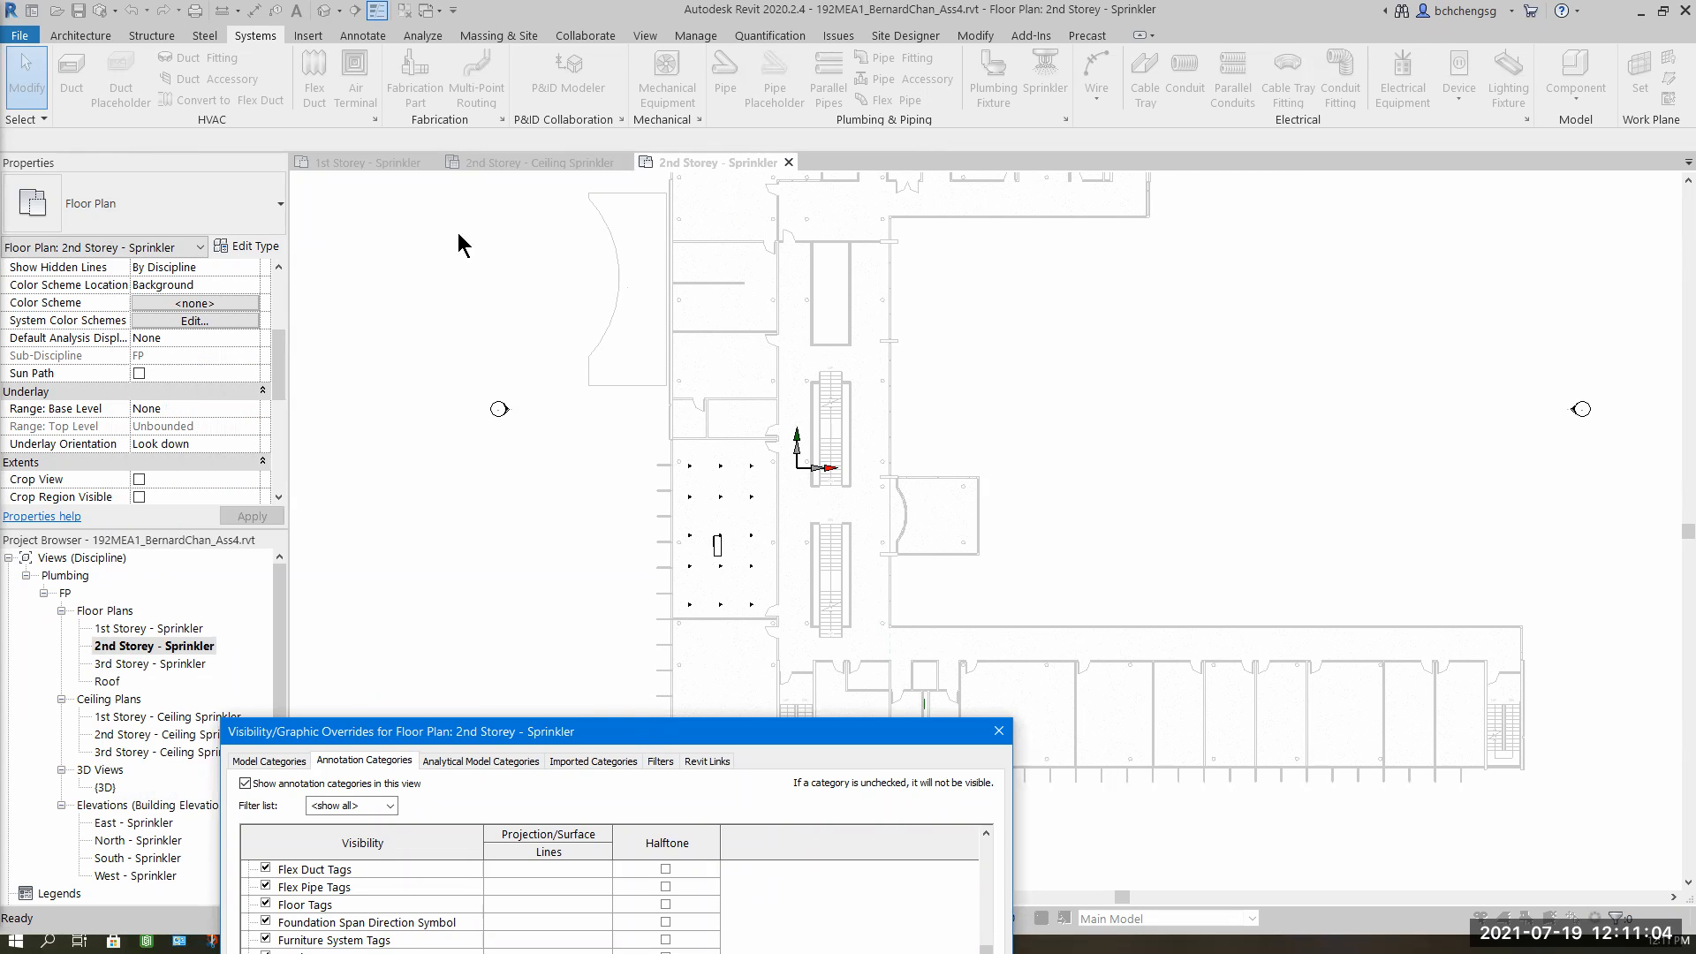
left_click_drag(279, 732, 385, 188)
key("ctrl+shift+Tab")
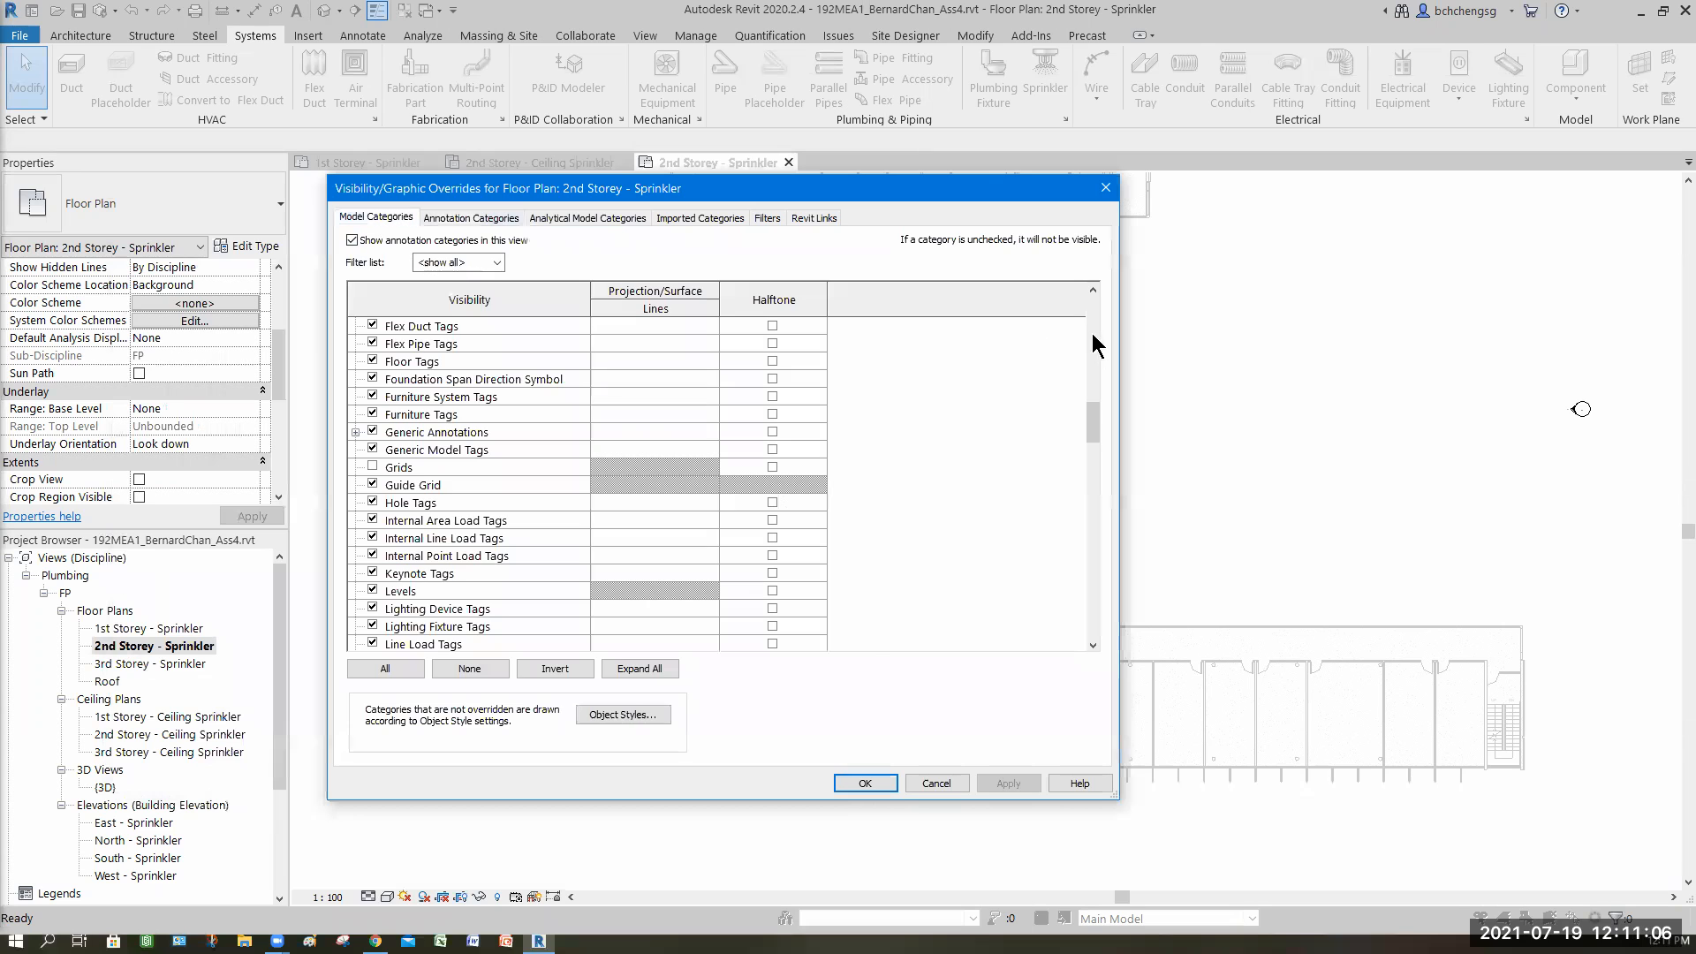
scroll(1078, 497, "down", 13)
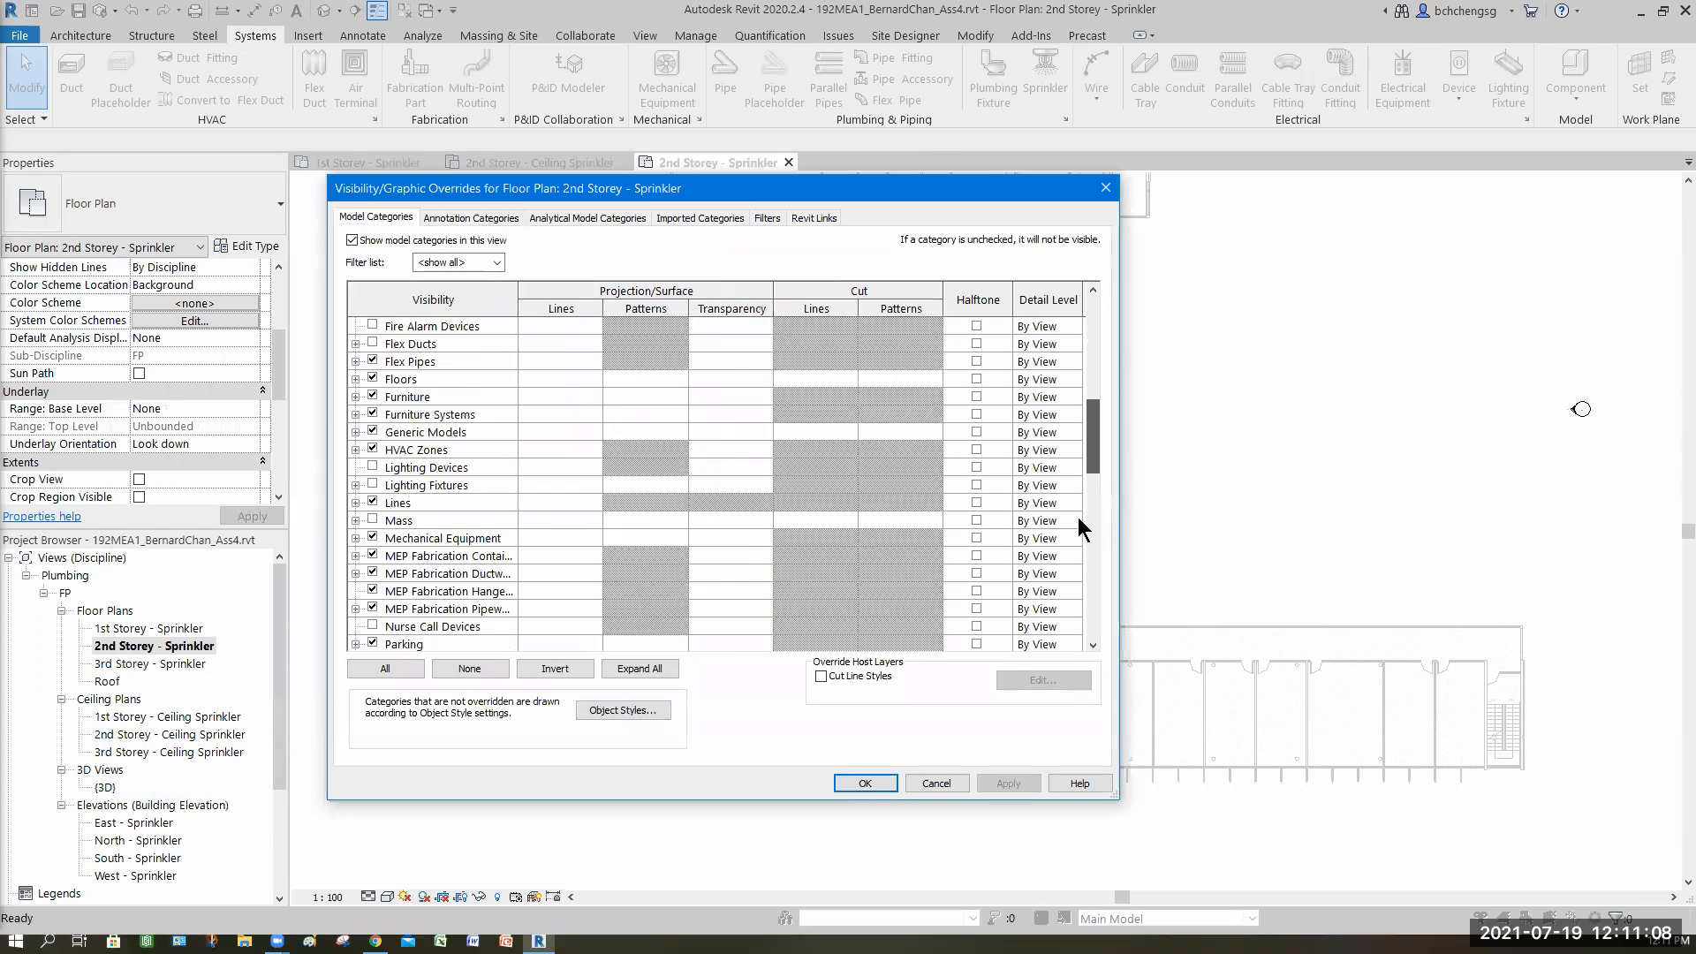
scroll(348, 496, "down", 4)
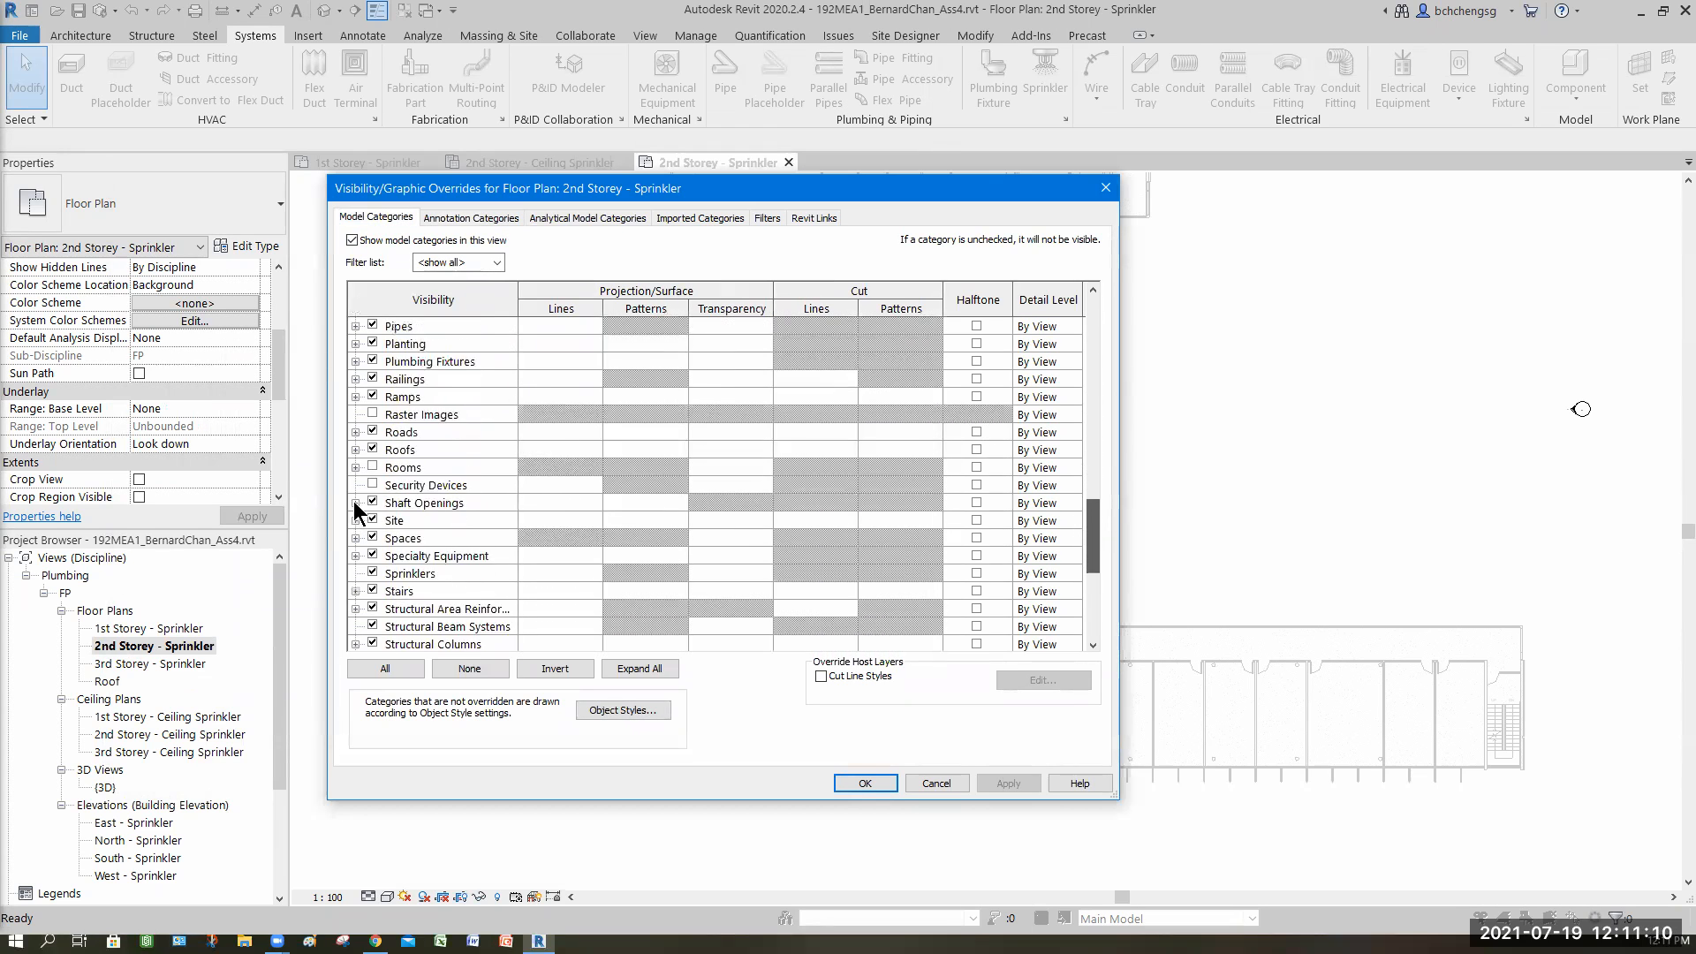
left_click(391, 501)
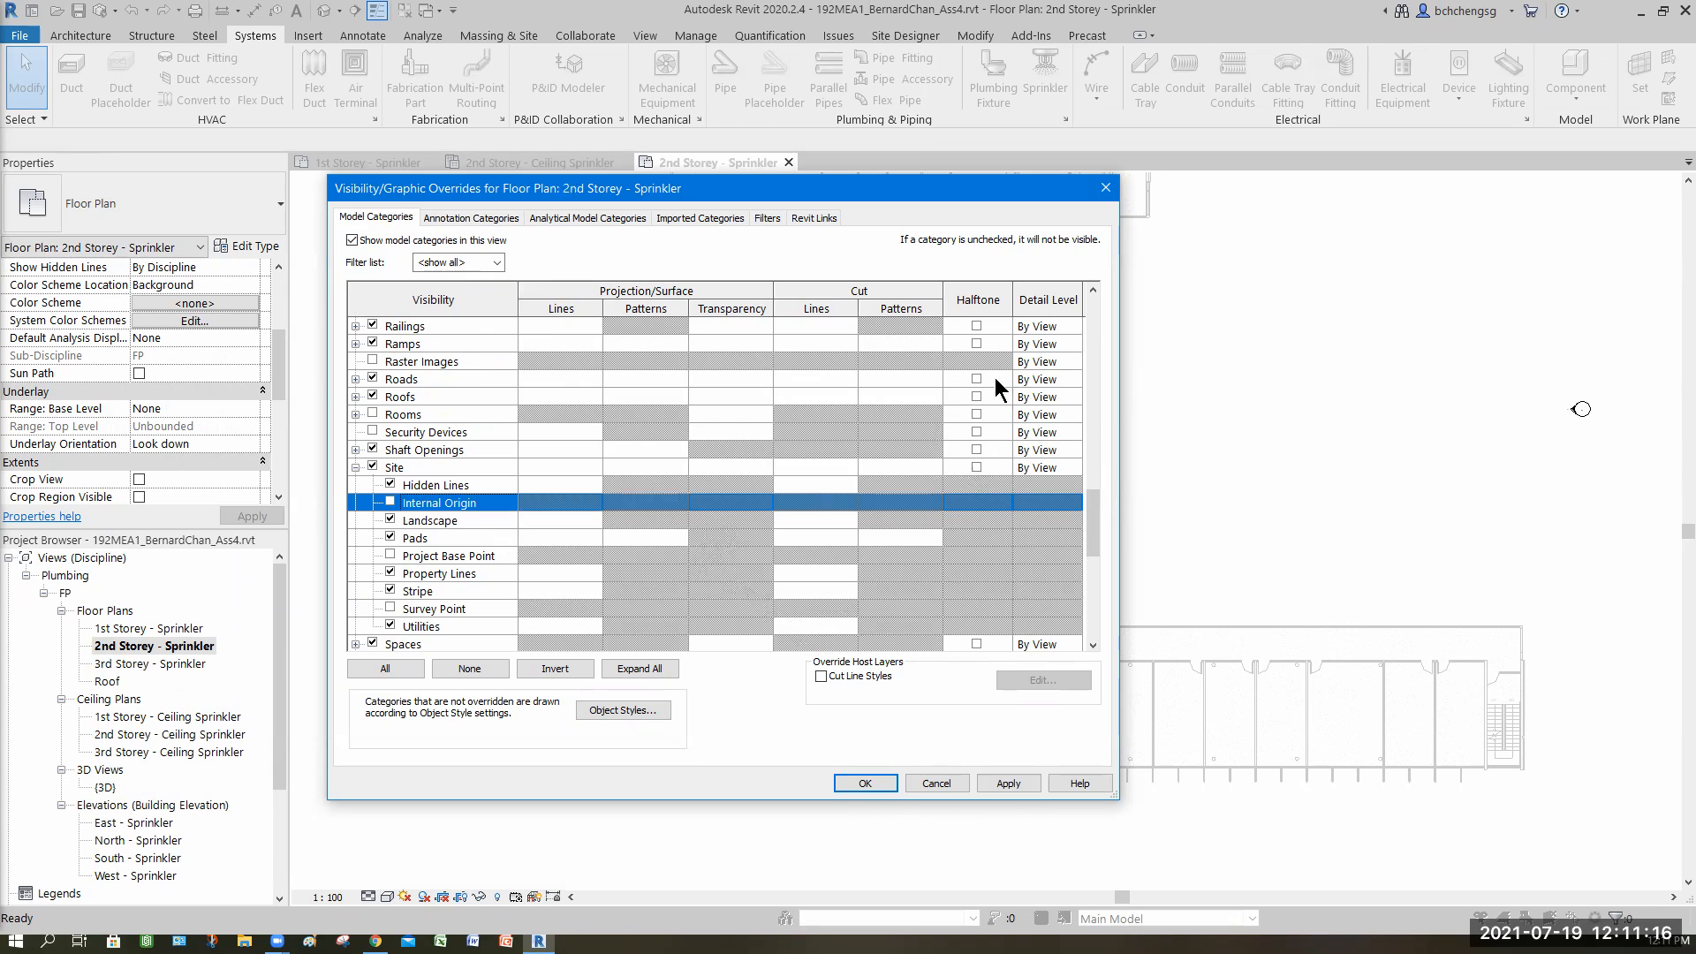
left_click_drag(533, 191, 1058, 331)
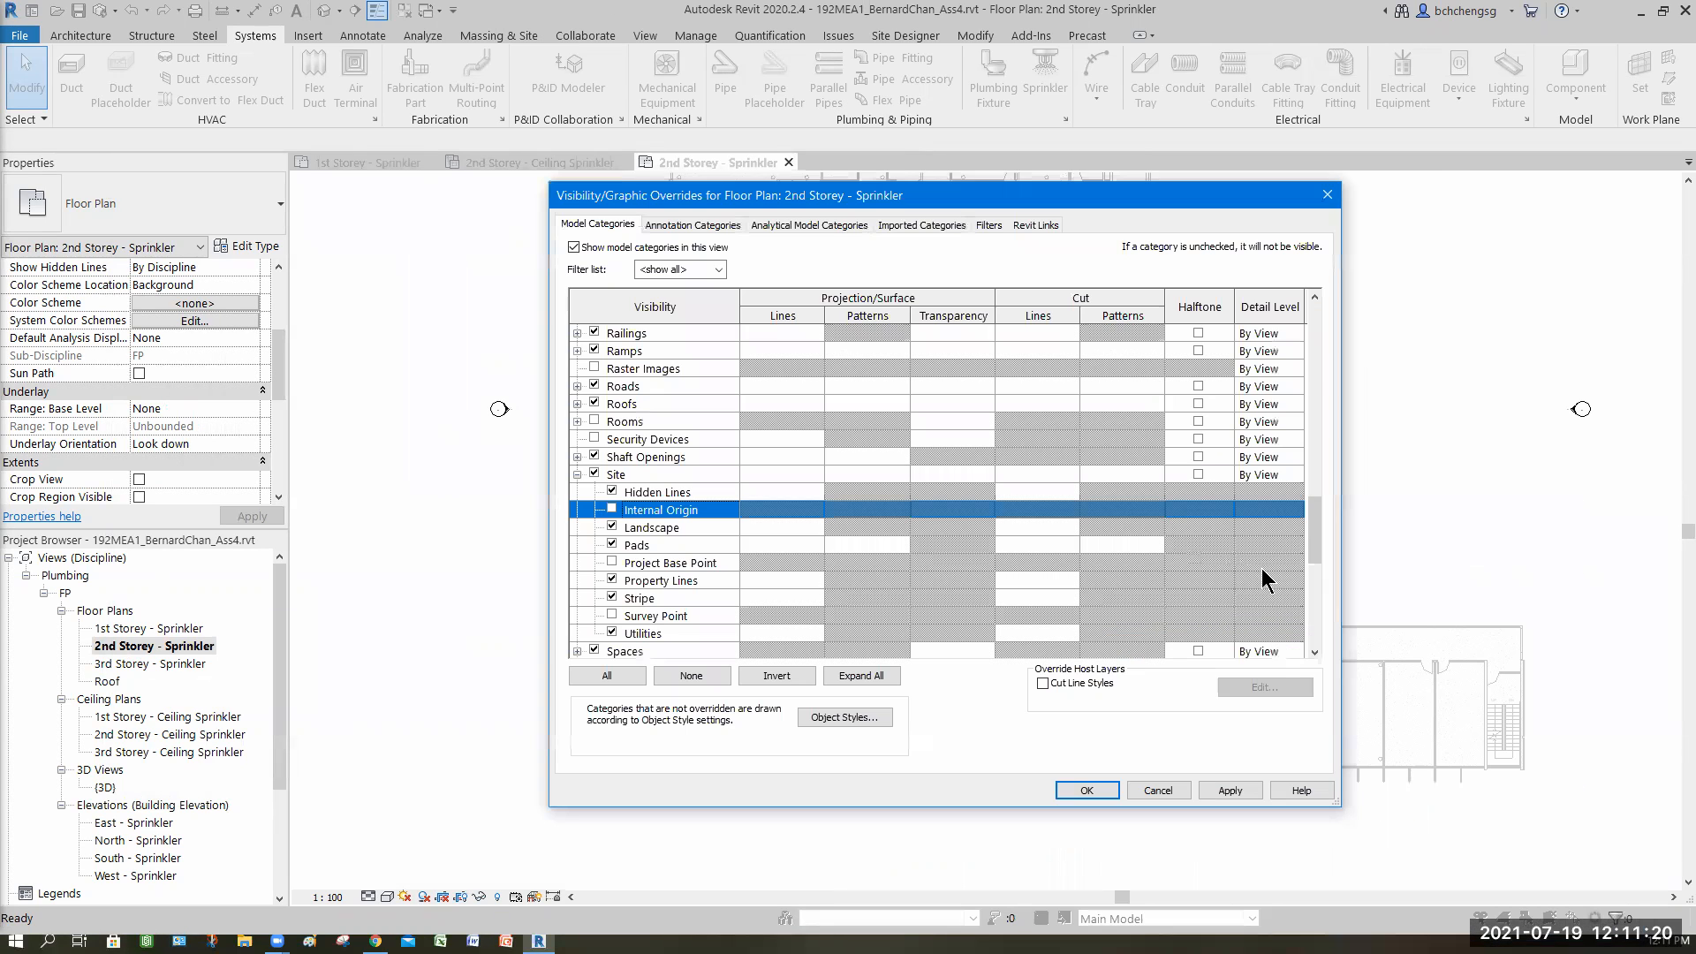
- Check the linked models' display settings in the floor plan's Revit link overrides and accept the visibility overrides
left_click(1035, 226)
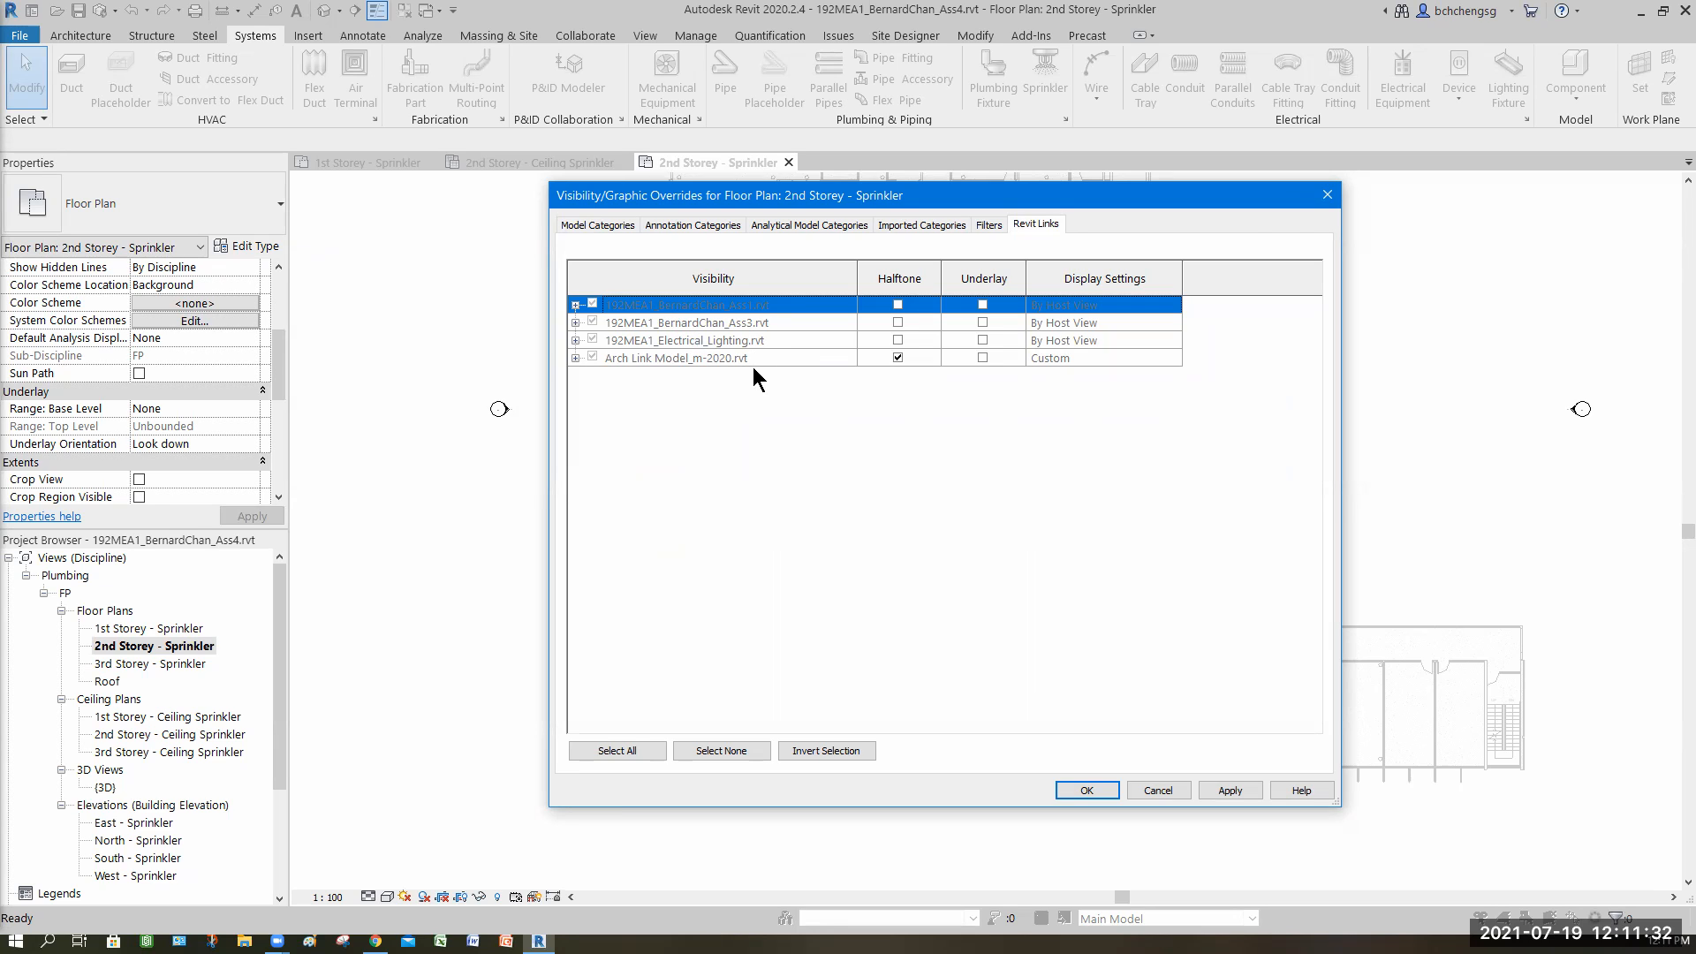
left_click(897, 318)
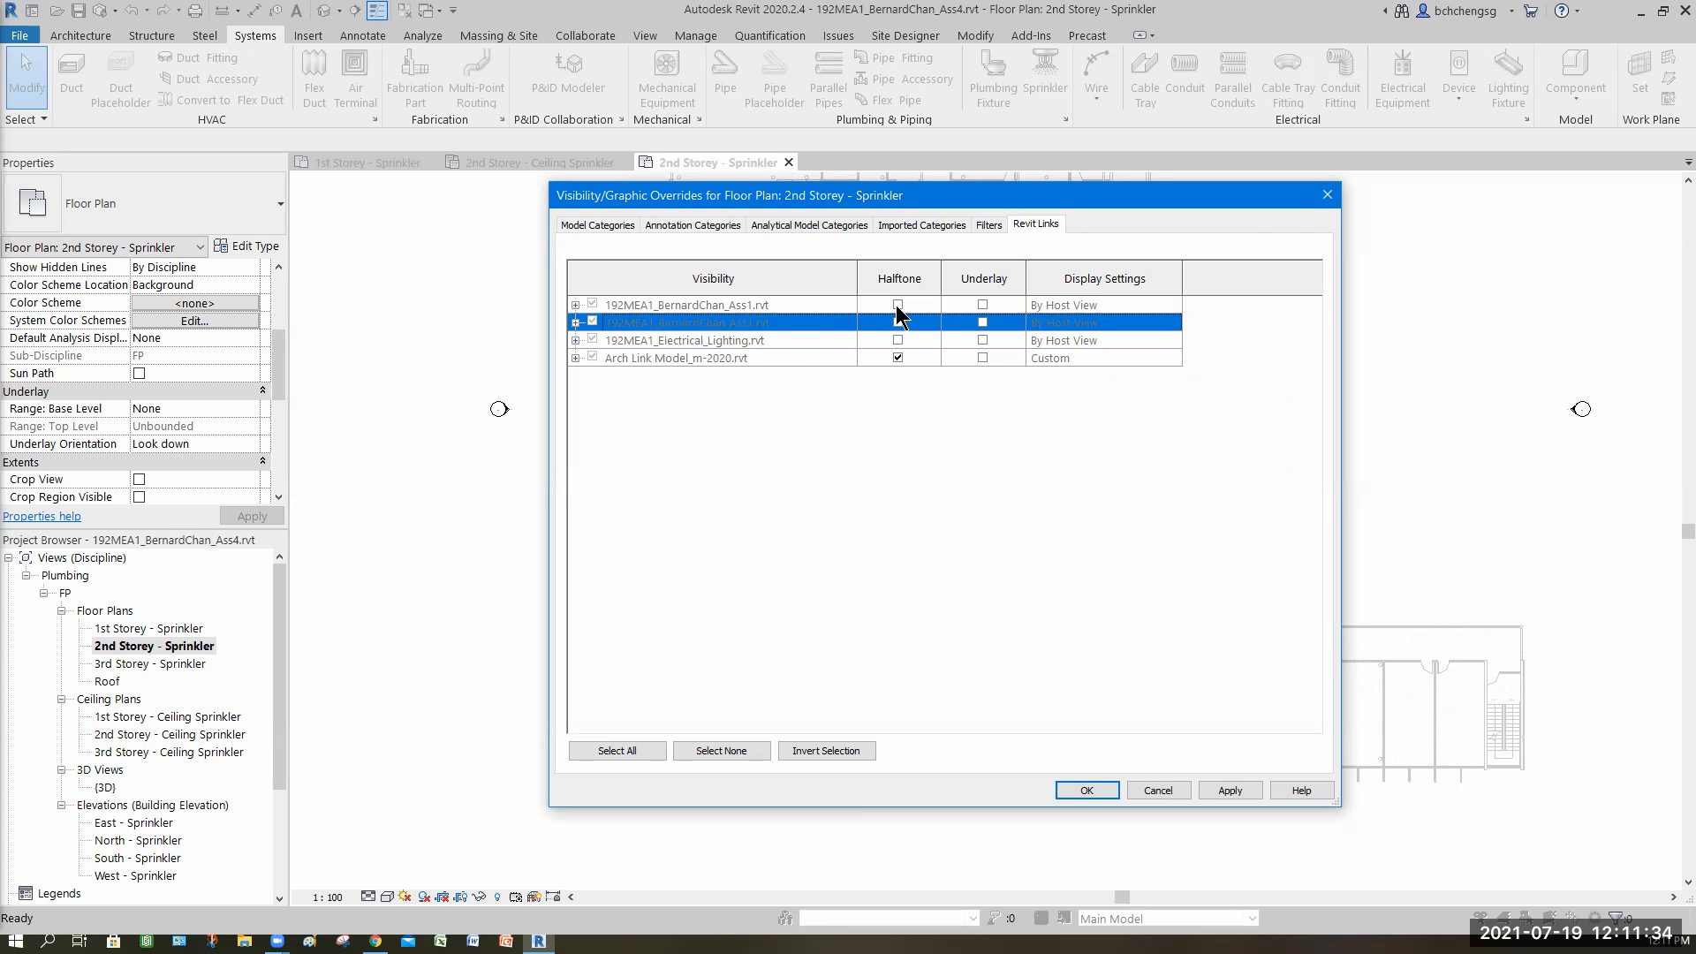
left_click(1071, 305)
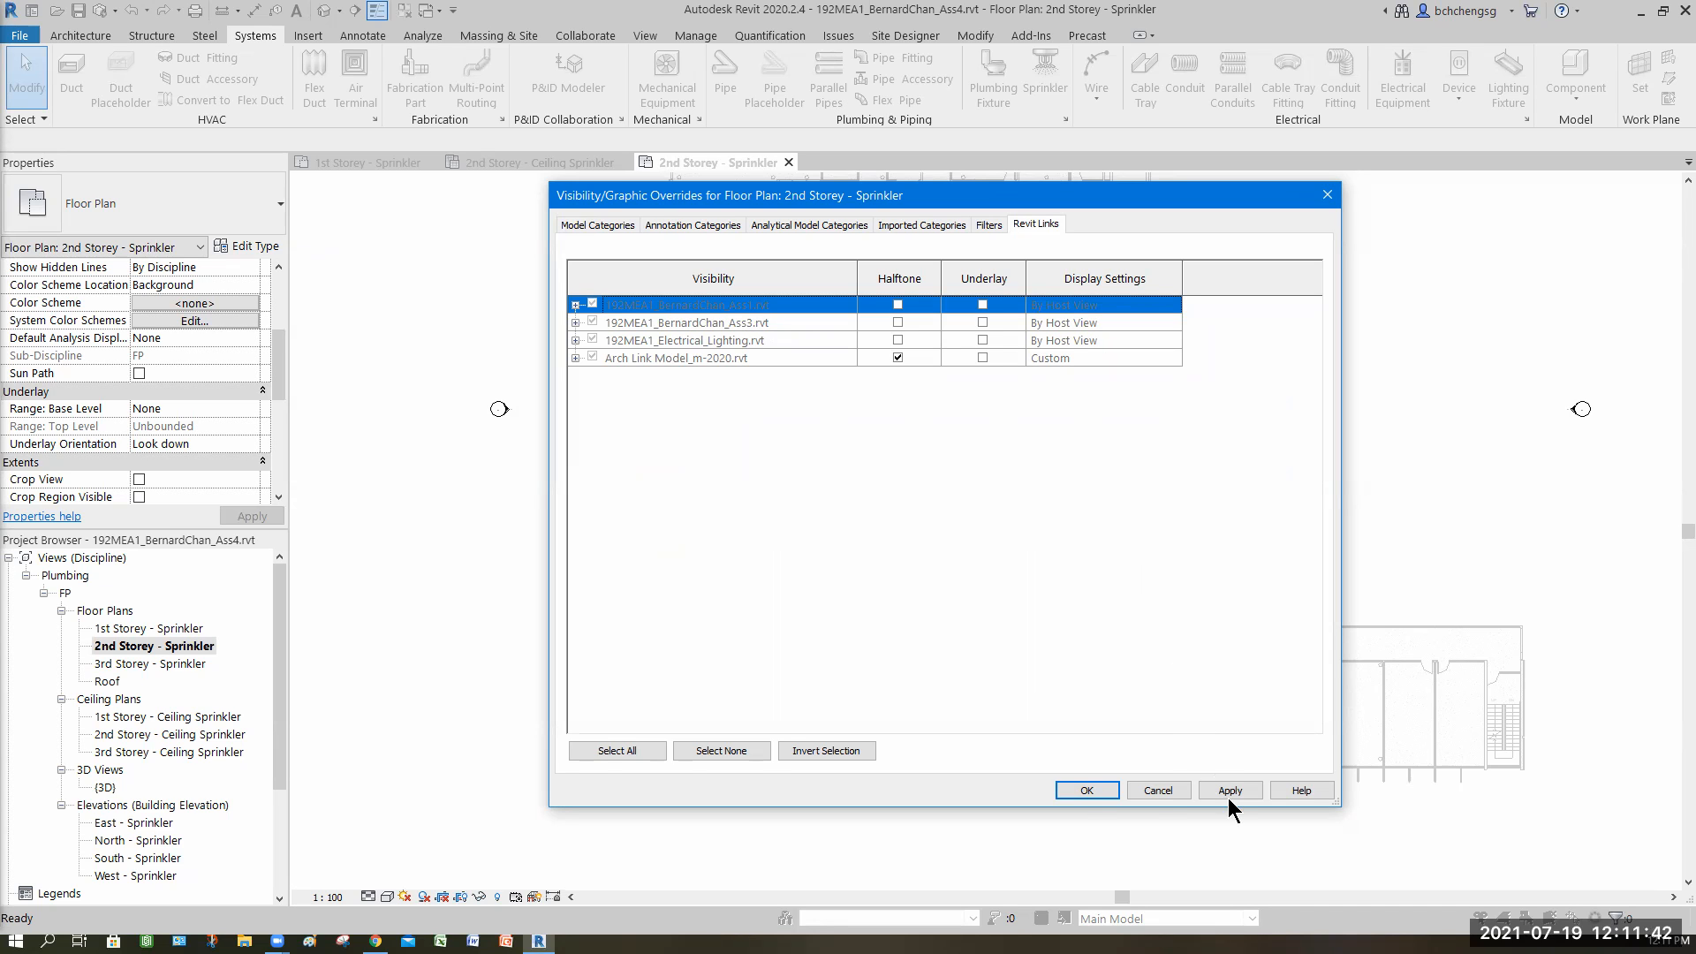
left_click(1110, 795)
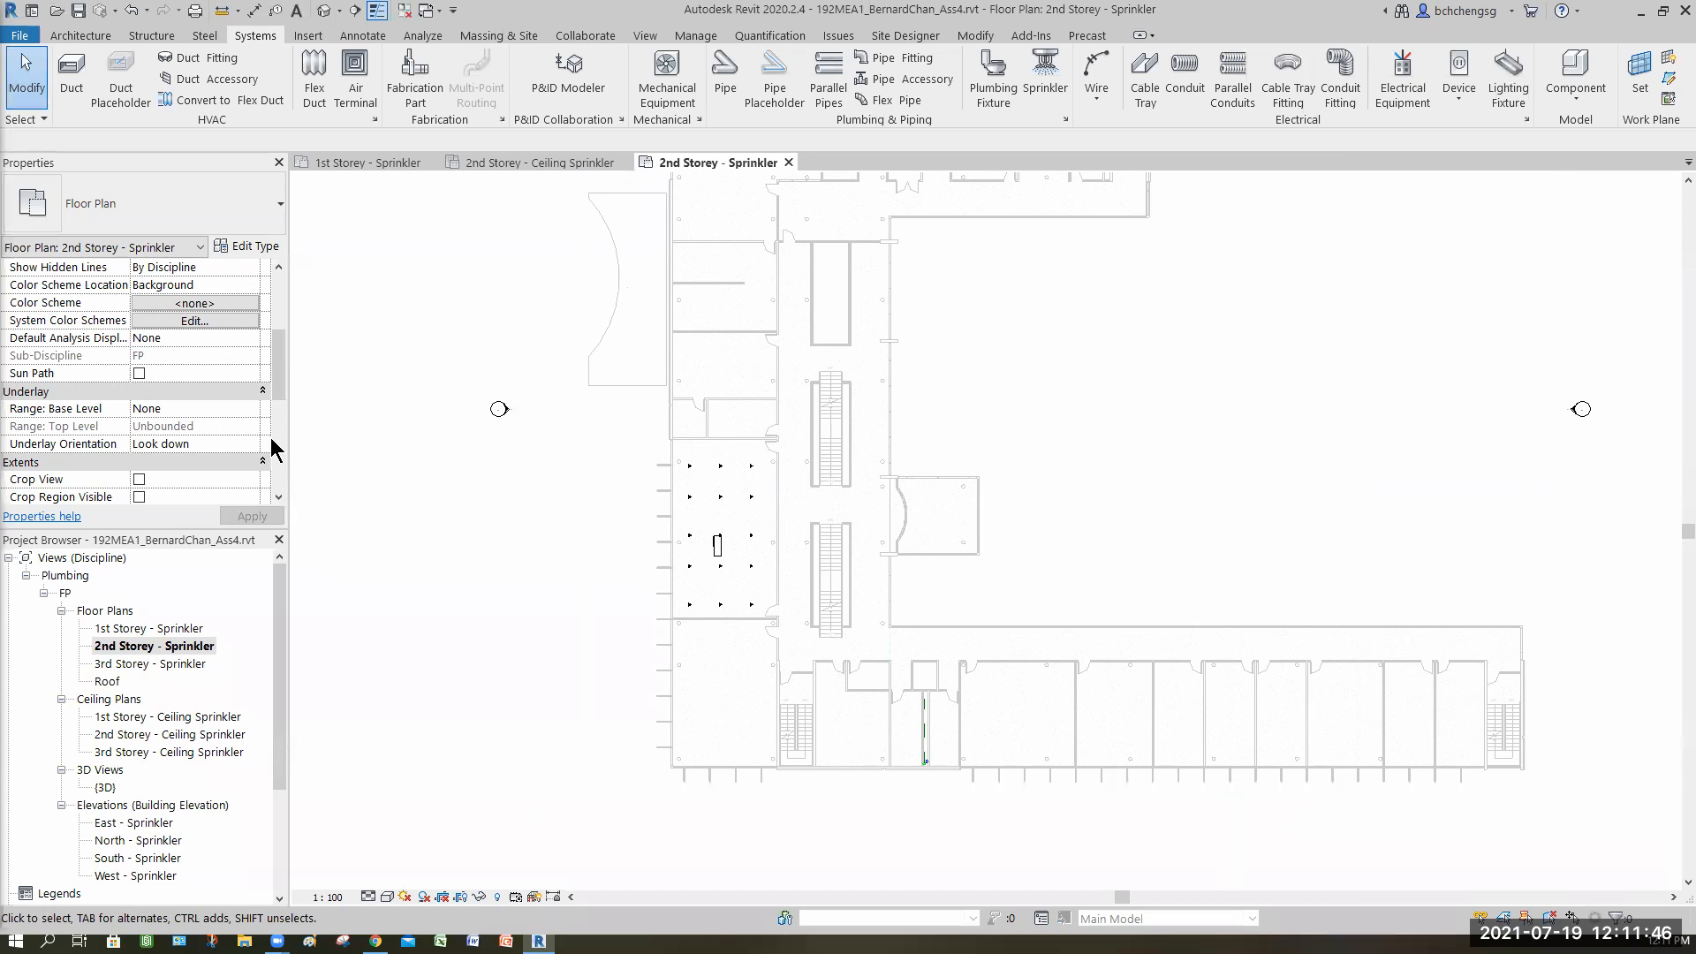
- In the FP Plan view template's RVT link overrides, set the Ass1 link's display to Custom with custom model categories
scroll(176, 401, "down", 4)
scroll(185, 391, "down", 1)
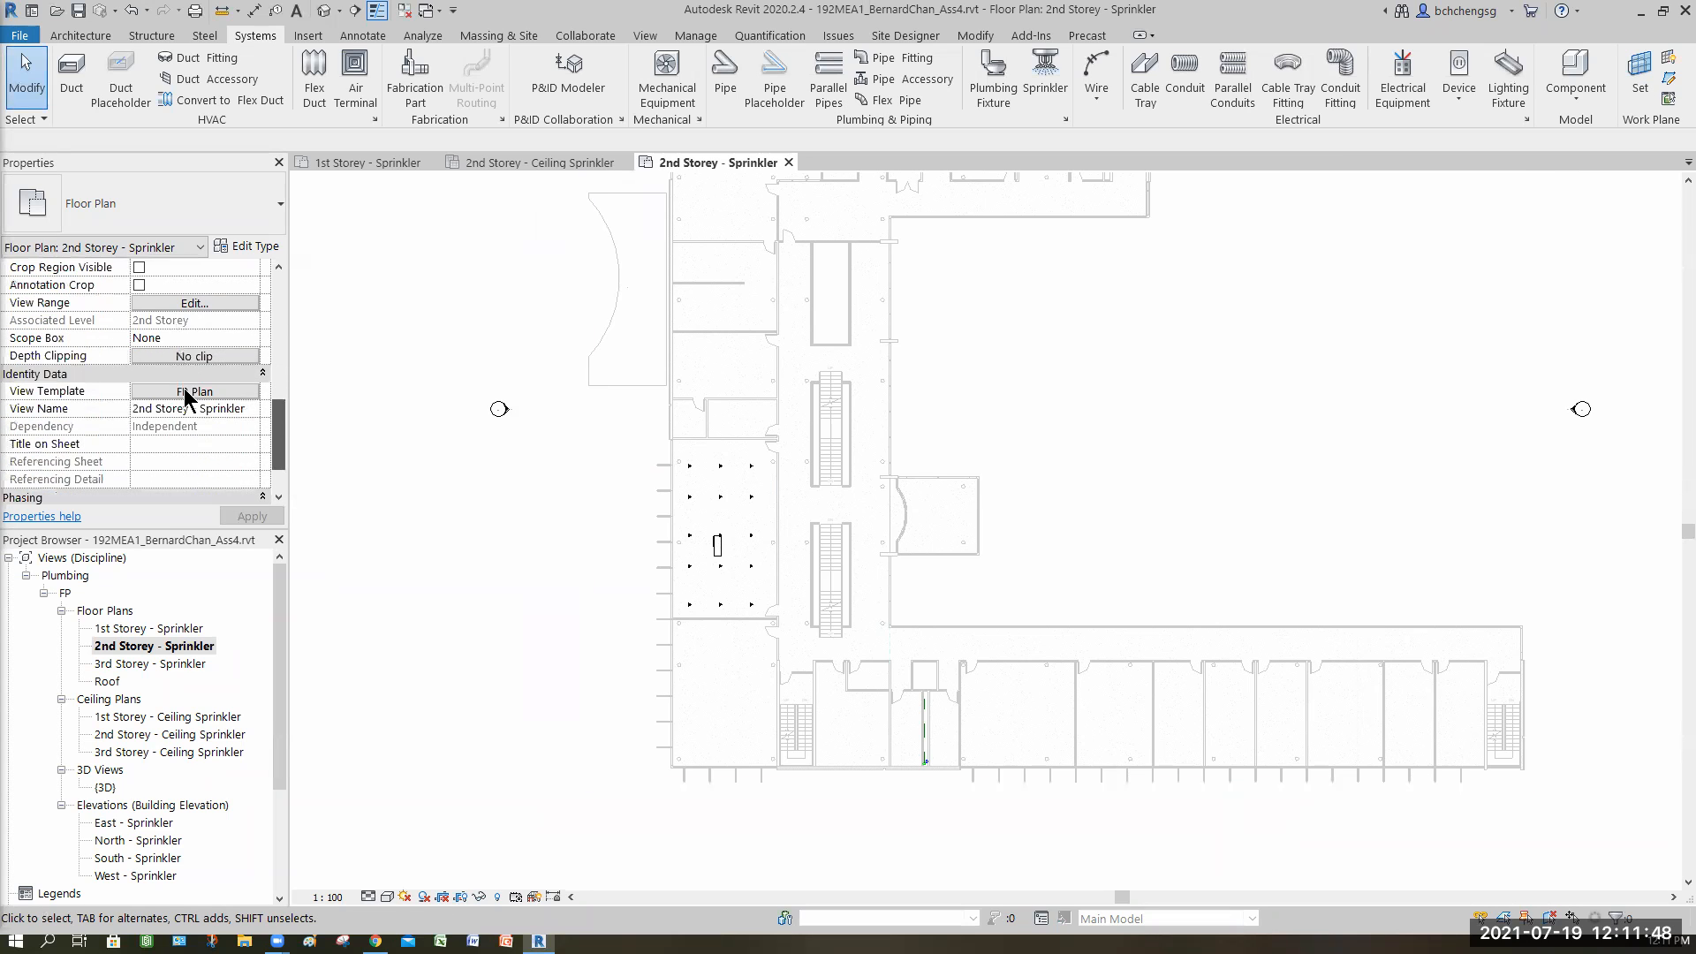
left_click(184, 391)
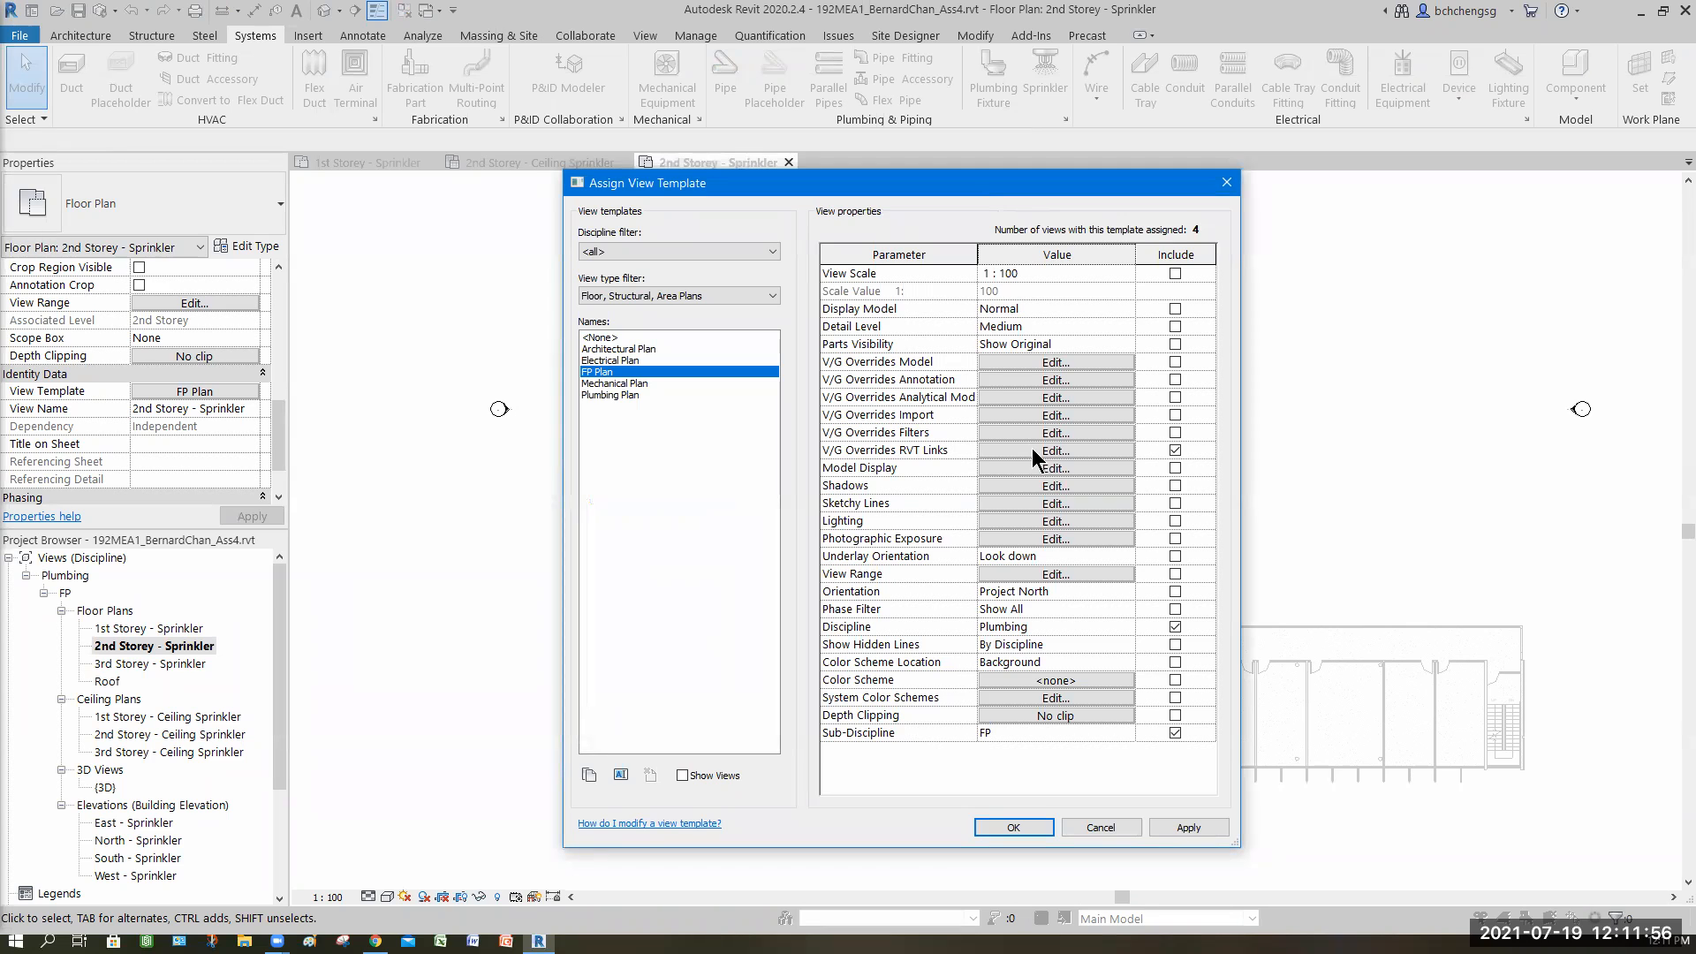
left_click(1056, 450)
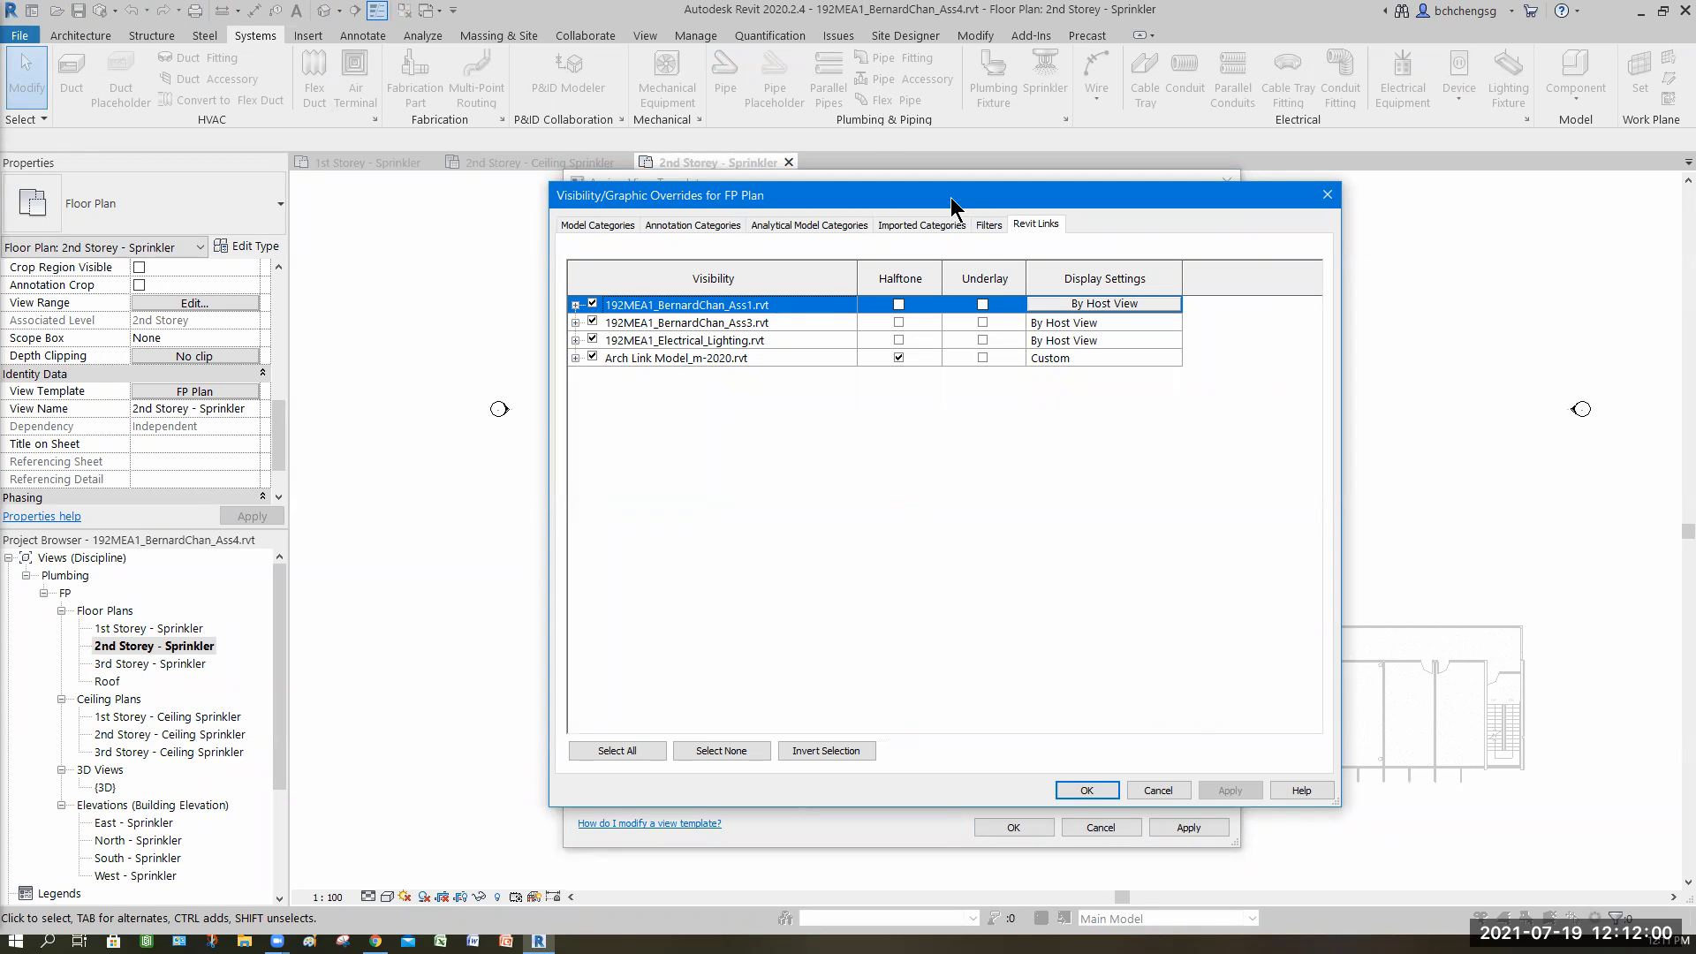
left_click_drag(952, 198, 906, 216)
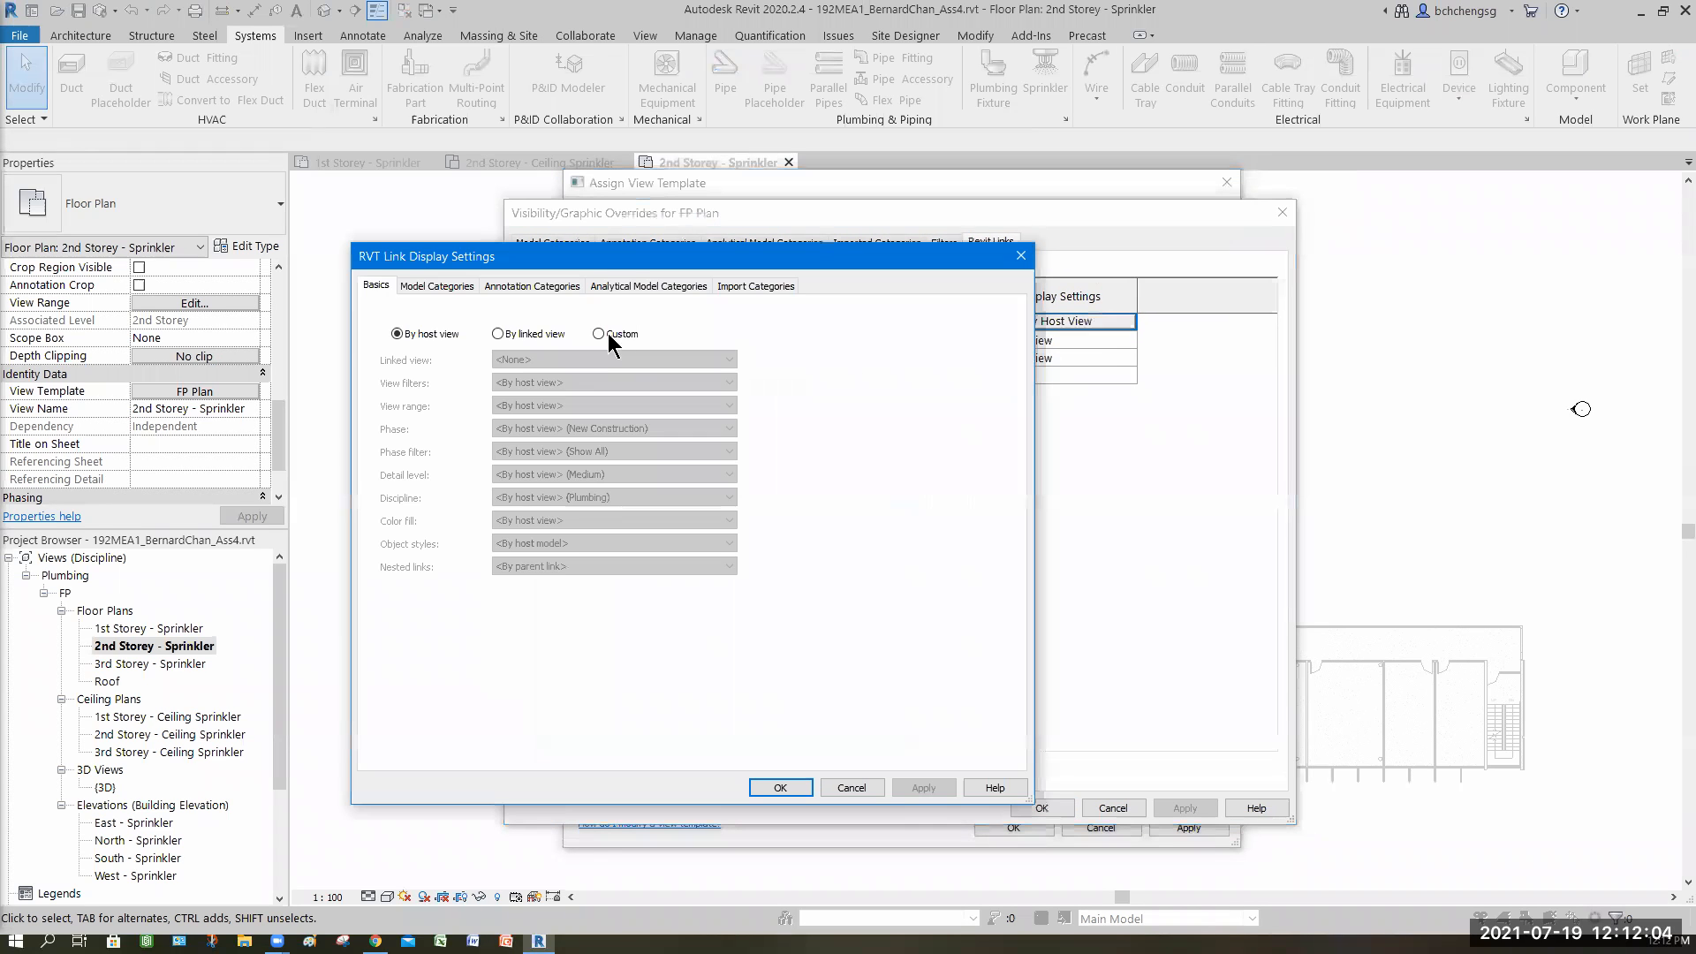
left_click(456, 288)
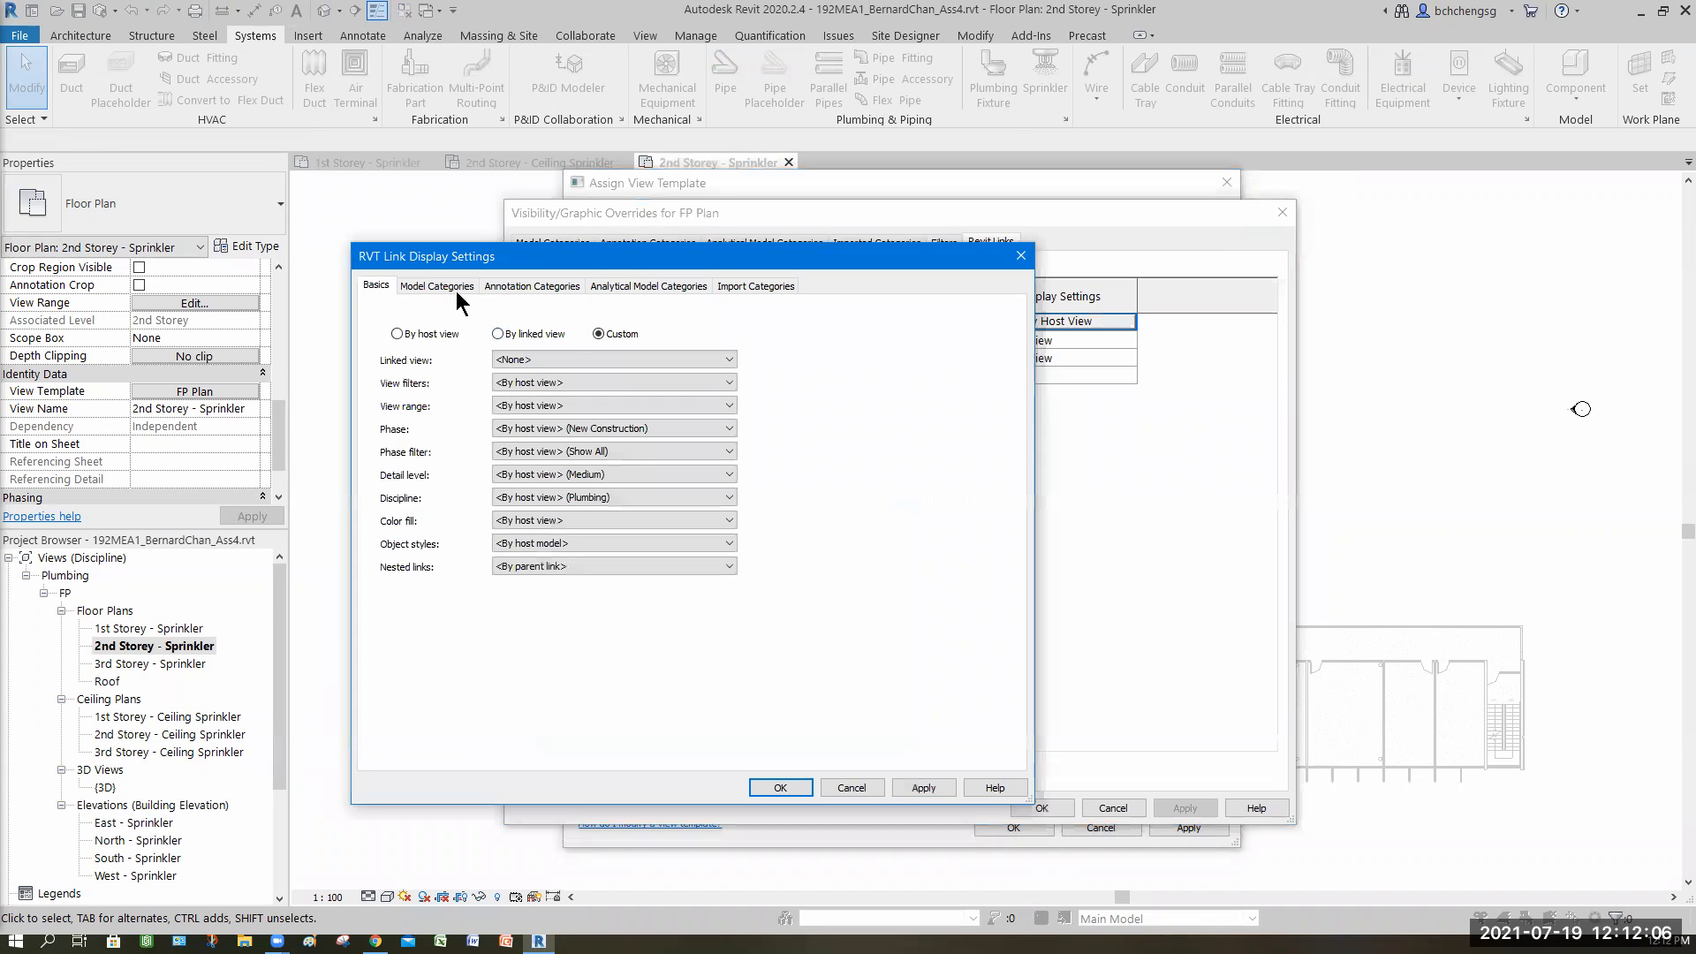
left_click(690, 315)
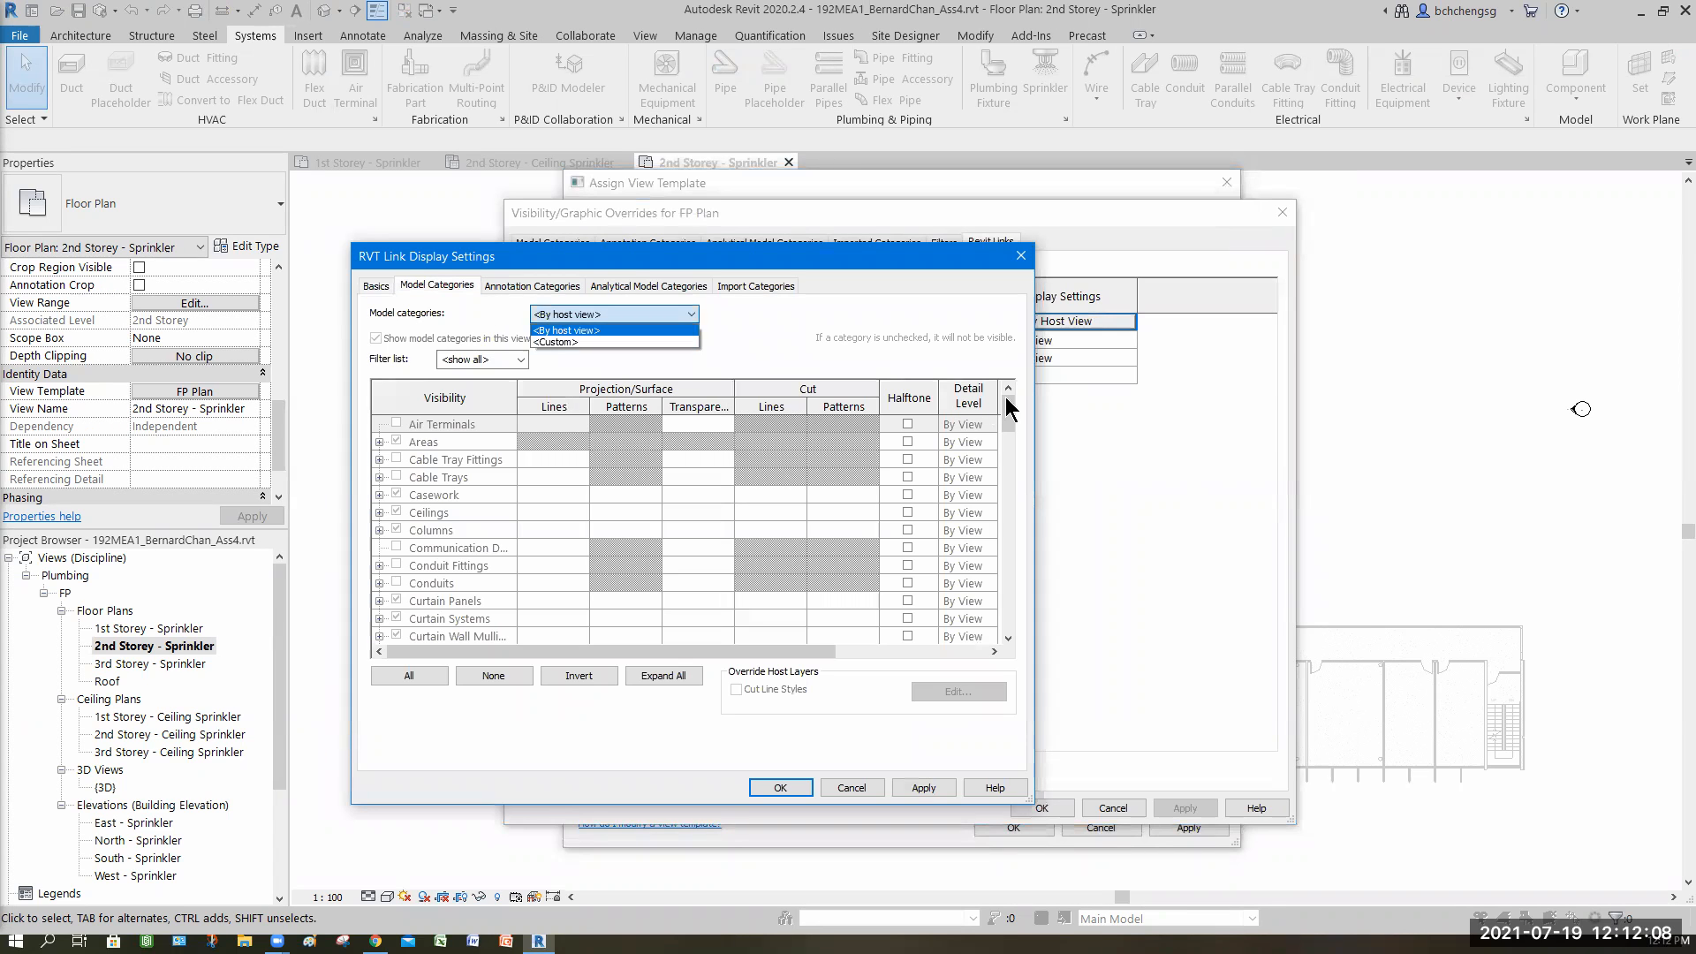
left_click(618, 342)
- Hide the Mechanical Equipment category of the Ass1 link and accept the changes to the FP Plan view template
scroll(998, 486, "down", 9)
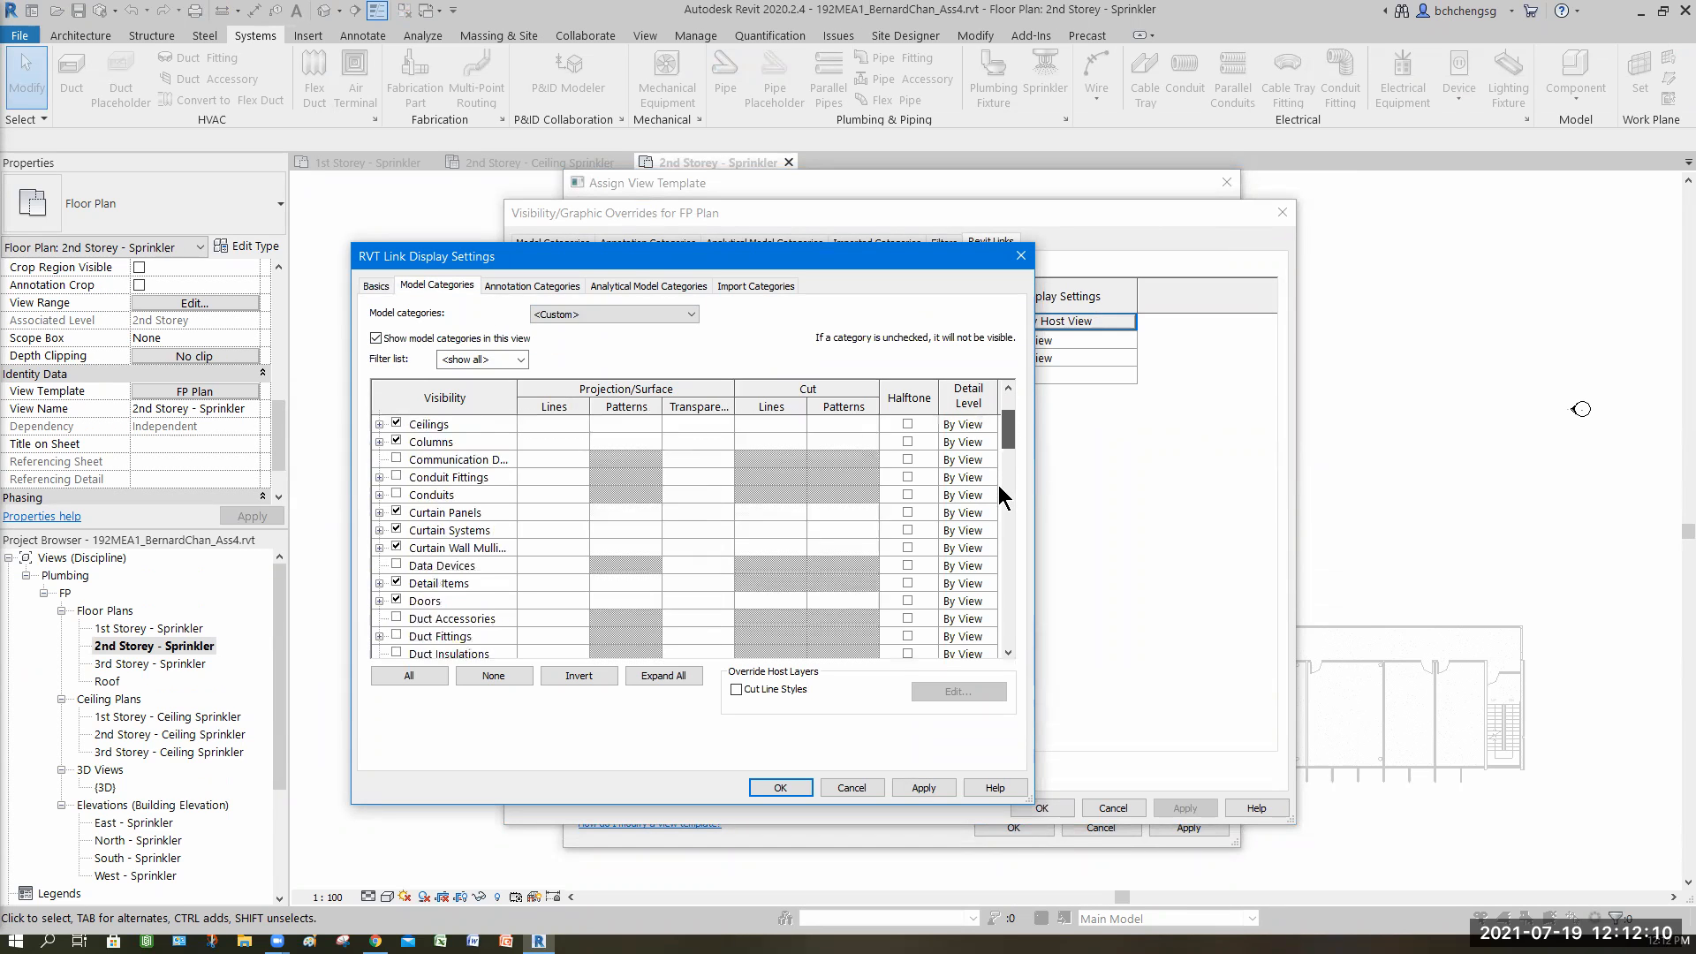
scroll(396, 549, "down", 1)
left_click(396, 547)
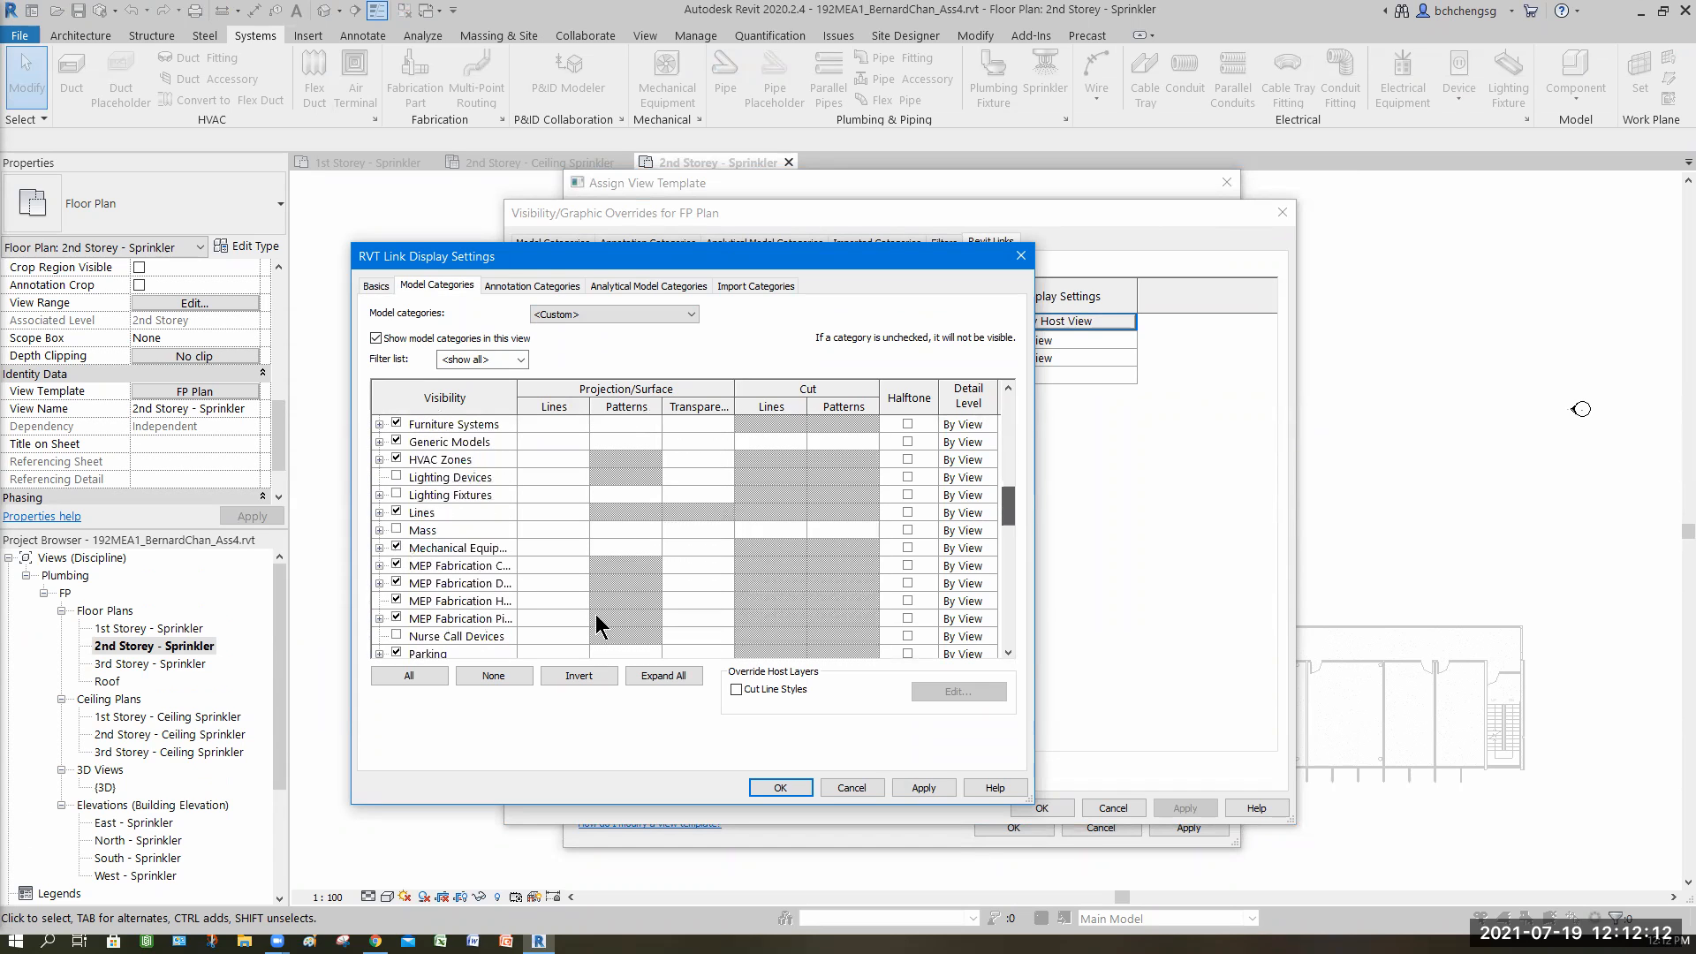
left_click(786, 791)
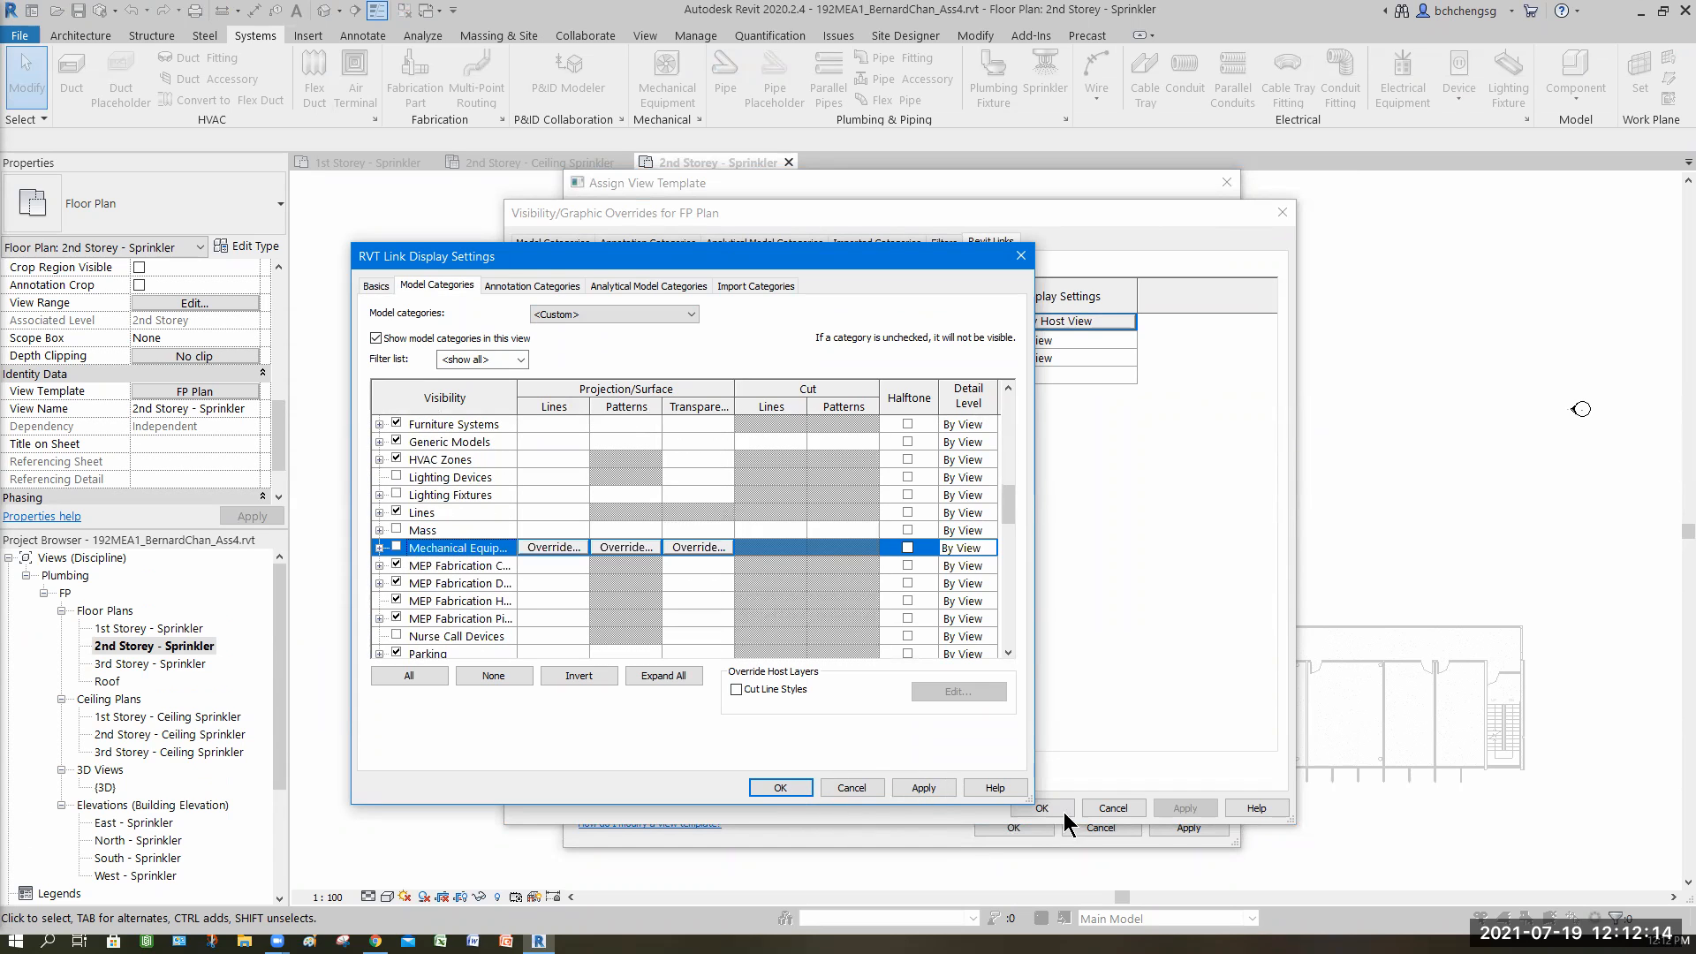
left_click(1042, 810)
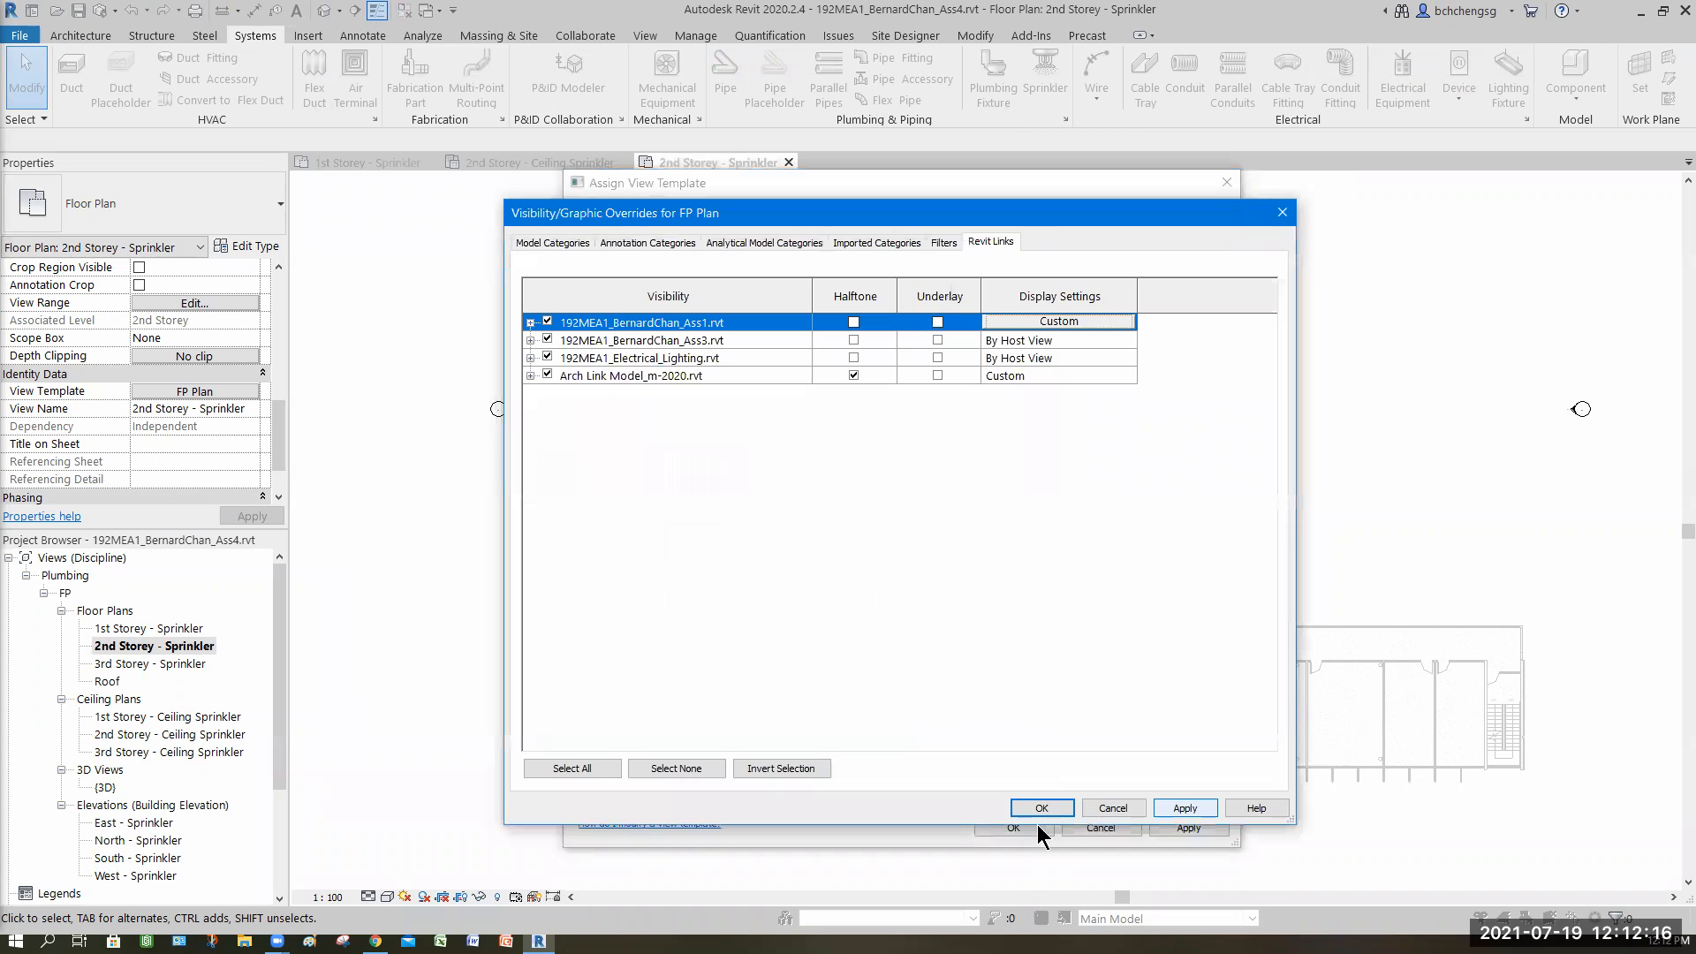
key("Return")
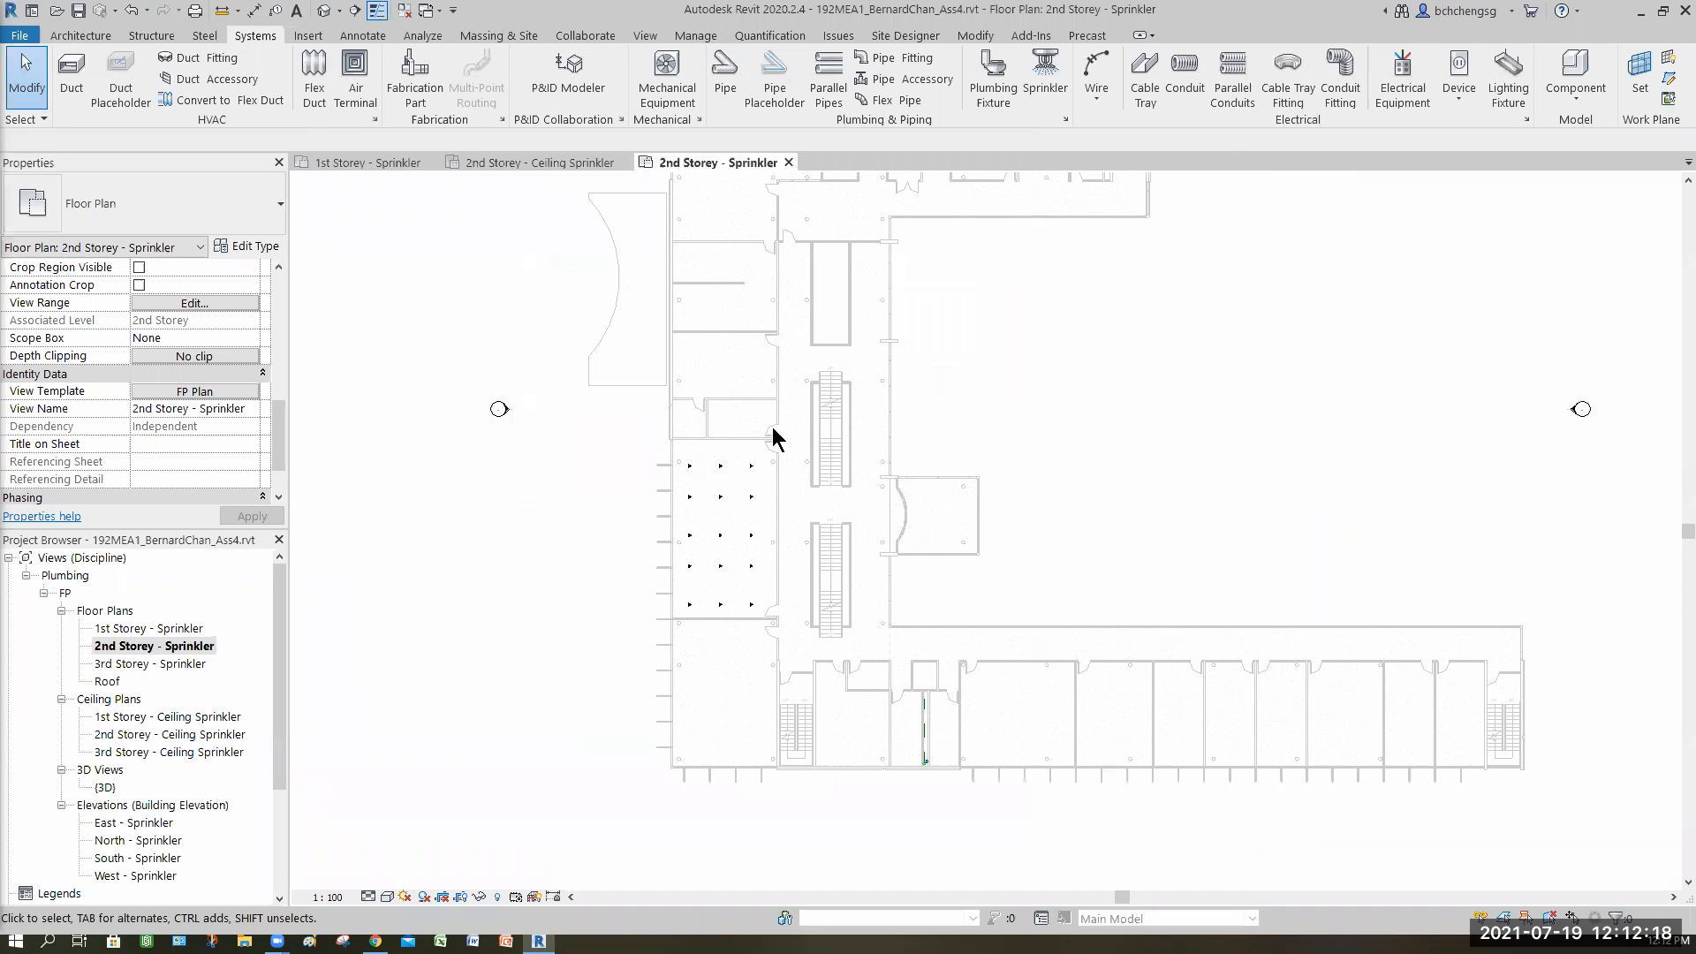
- Examine the sprinkler grid in the room and its surroundings, including the corridor and riser shaft, on the 2nd Storey floor plan
scroll(966, 437, "down", 1)
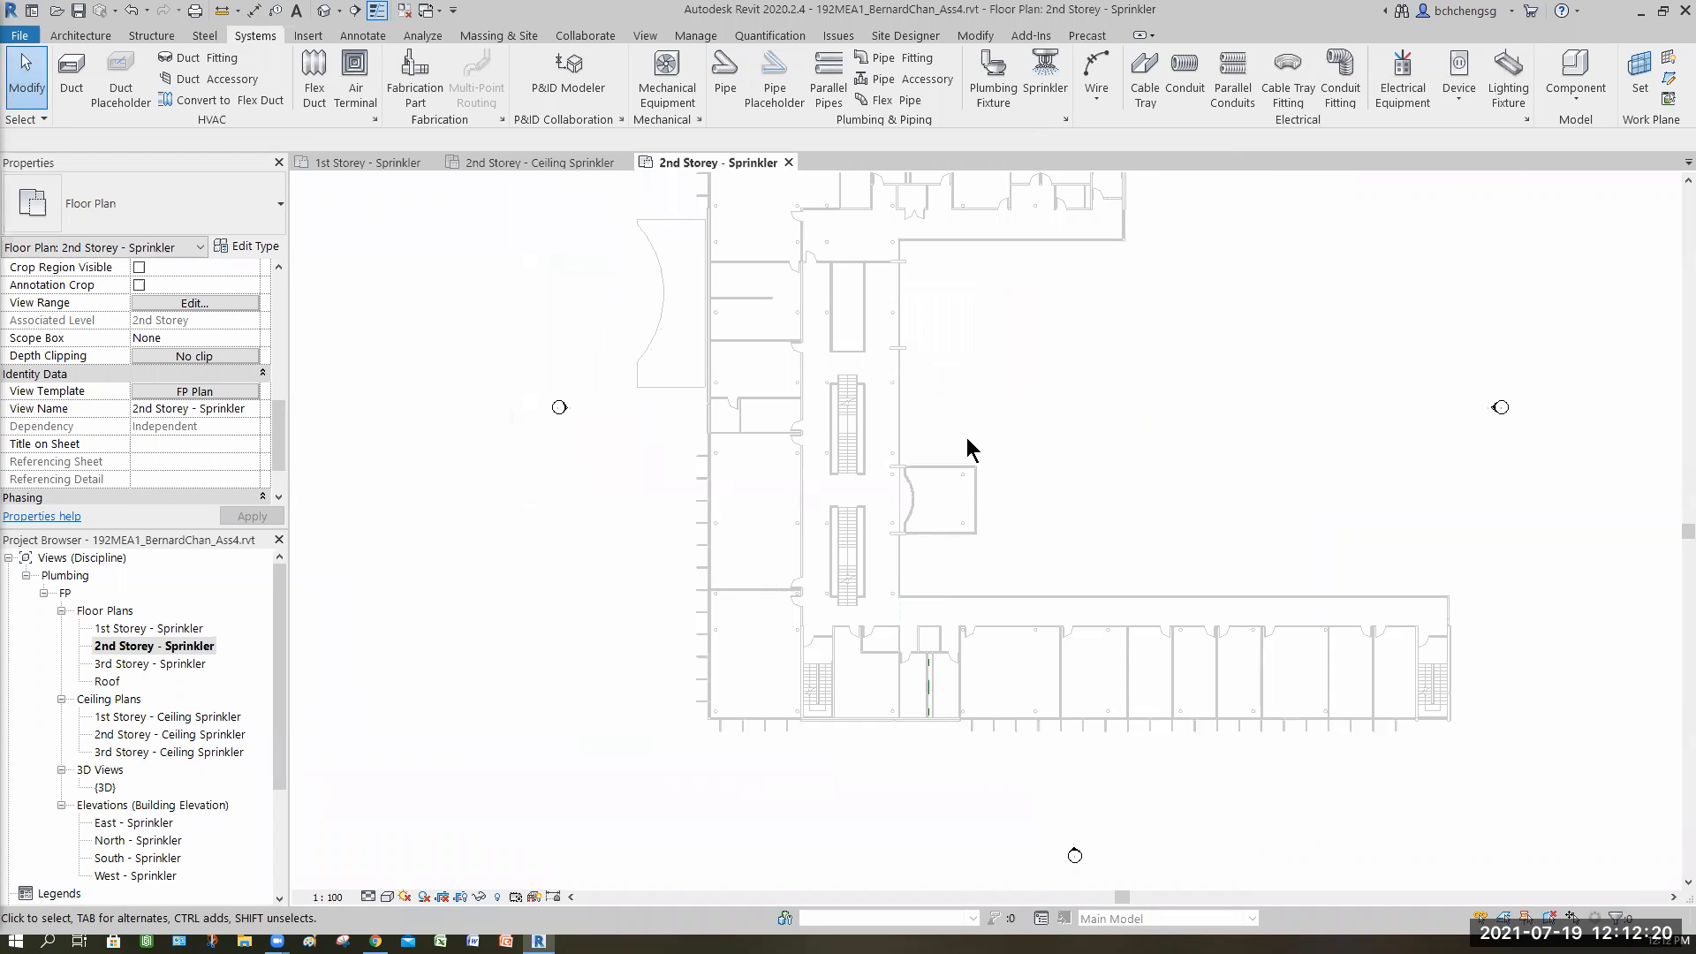
scroll(966, 437, "down", 1)
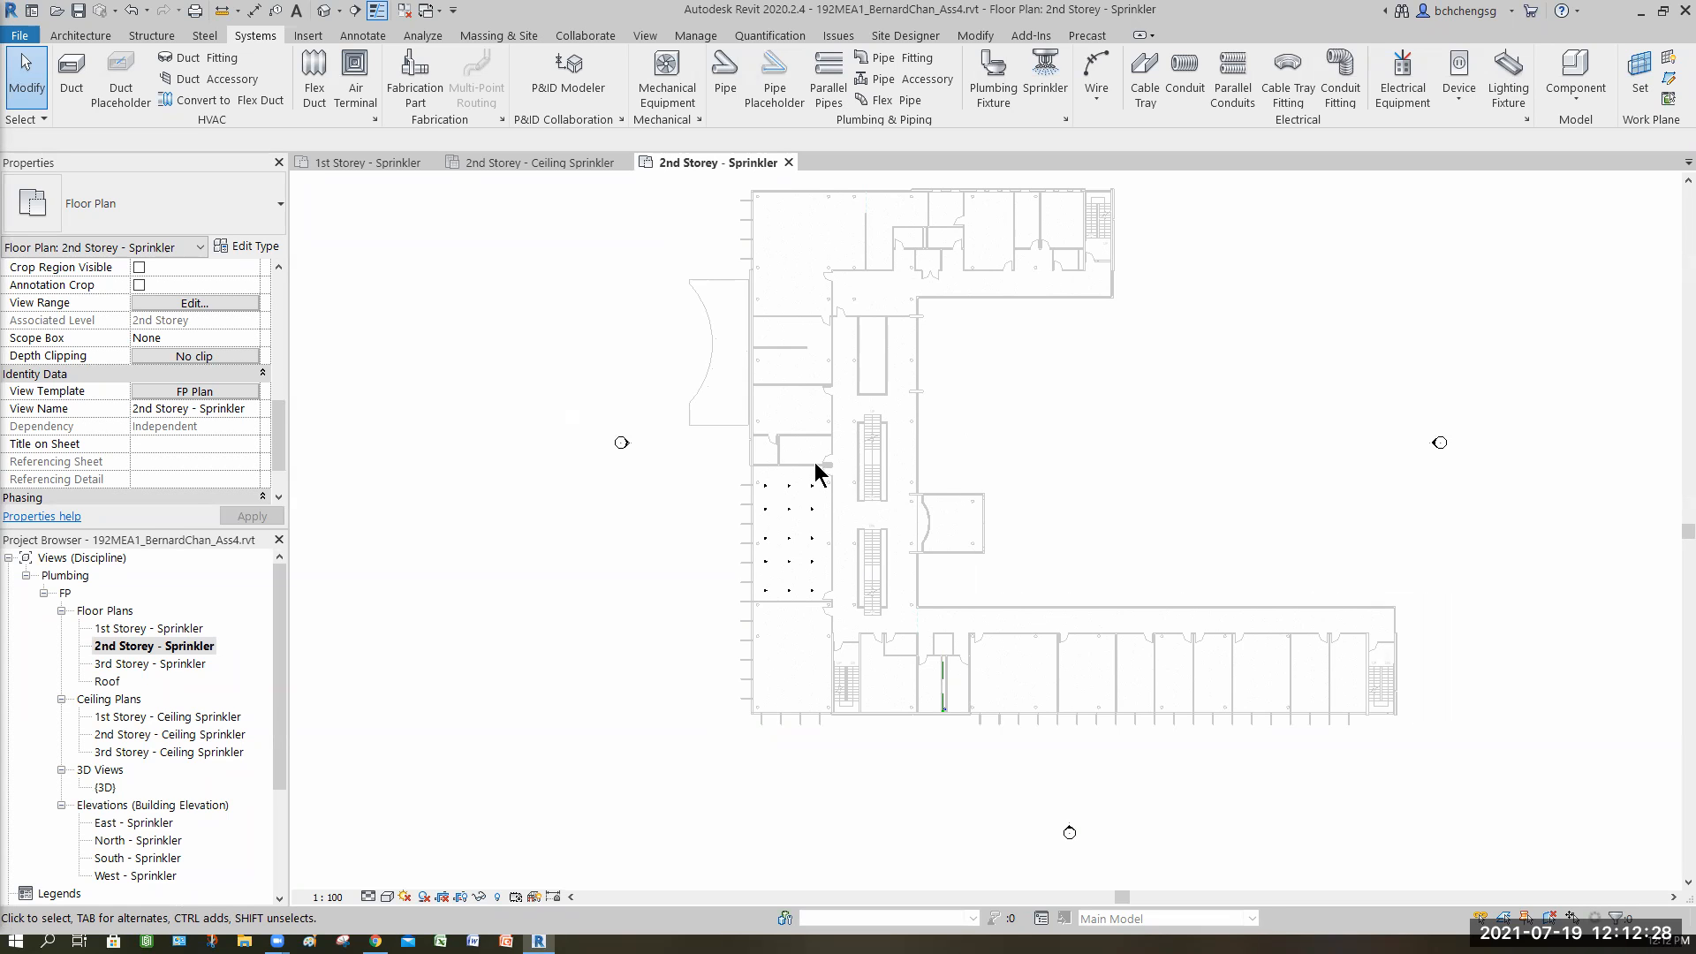
scroll(697, 424, "up", 1)
scroll(873, 436, "up", 1)
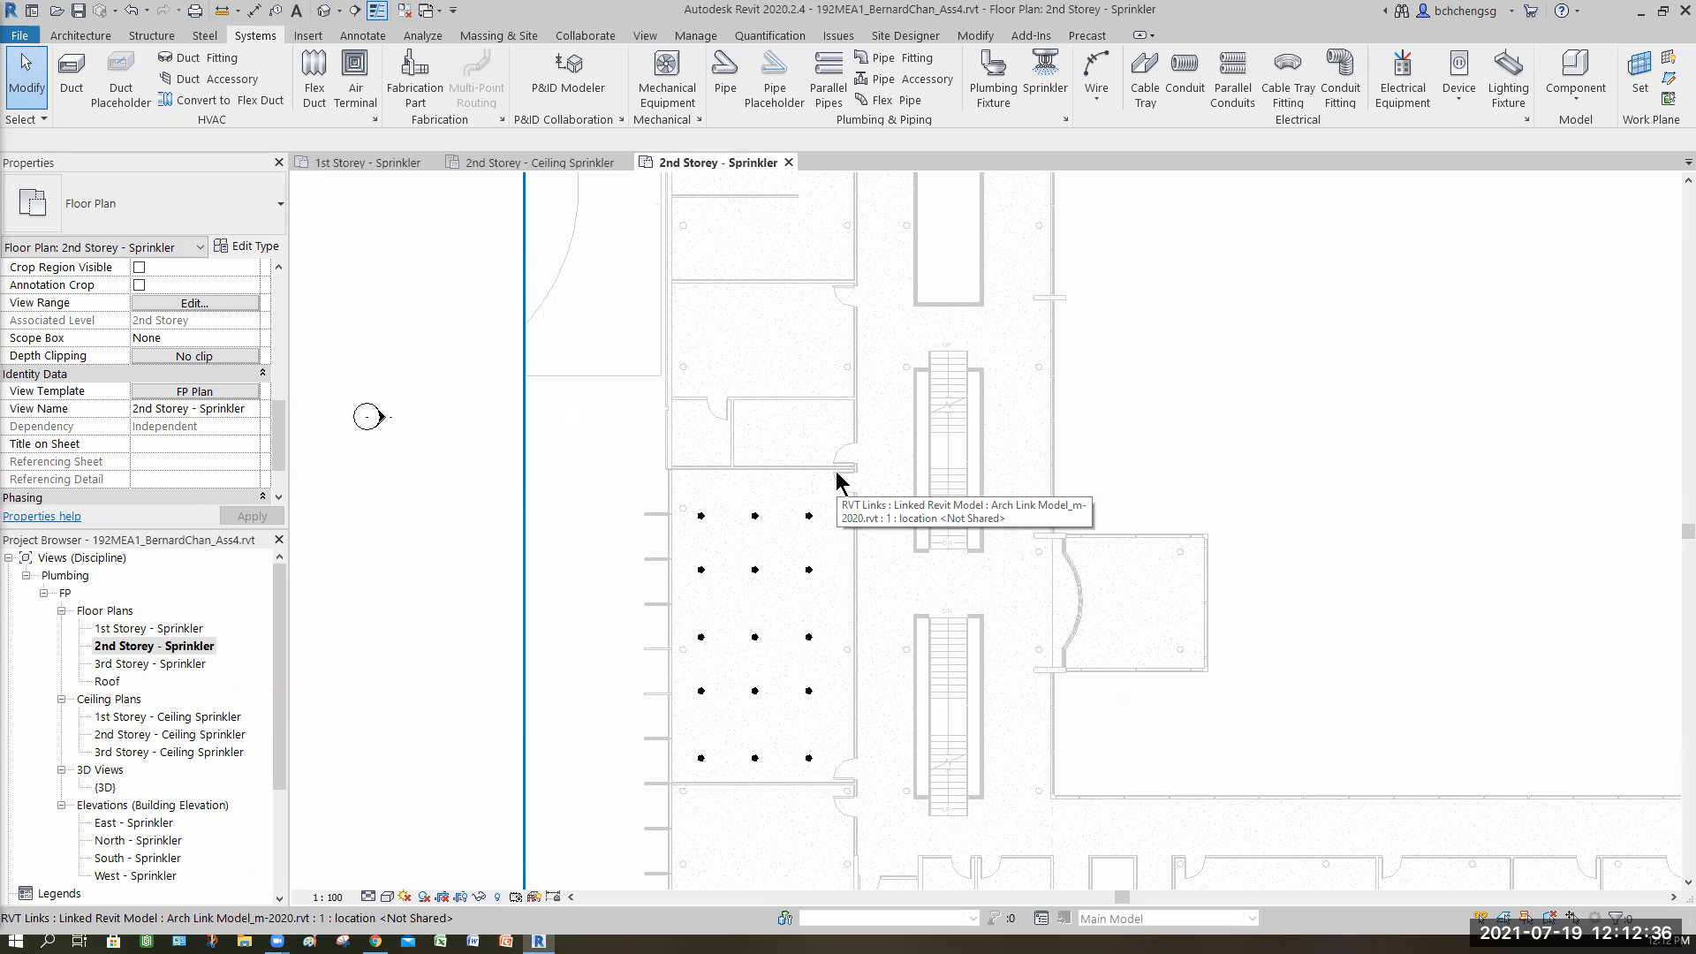
scroll(884, 442, "down", 2)
middle_click_drag(760, 665, 775, 620)
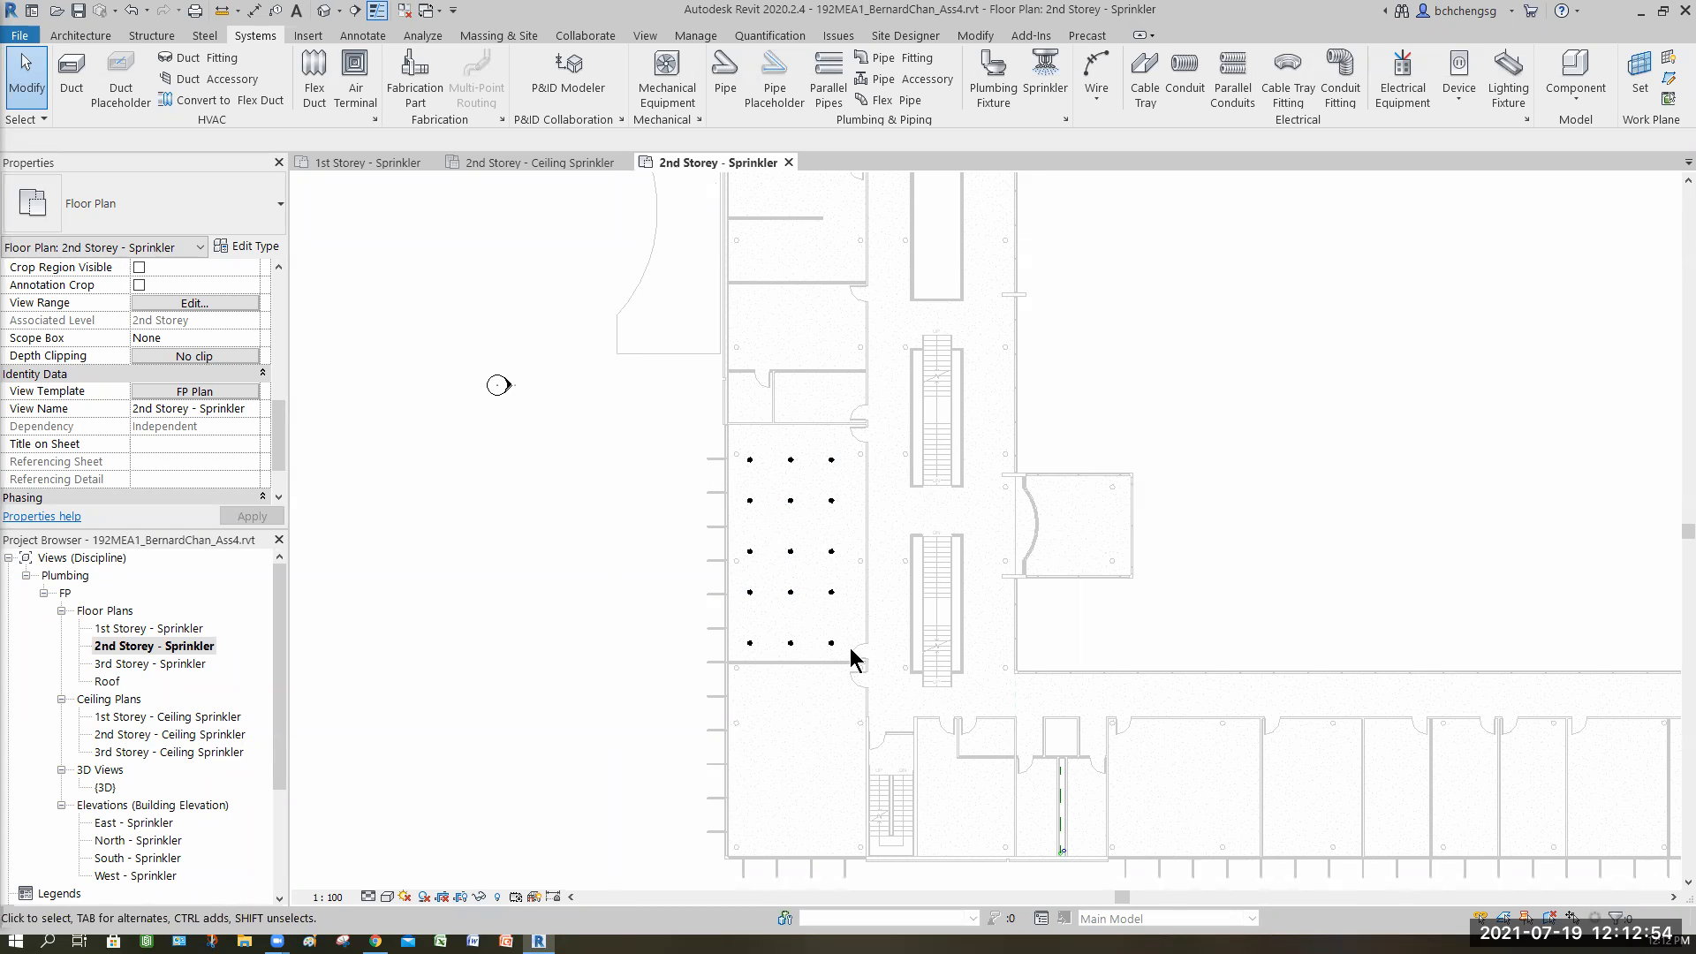
left_click_drag(654, 427, 855, 664)
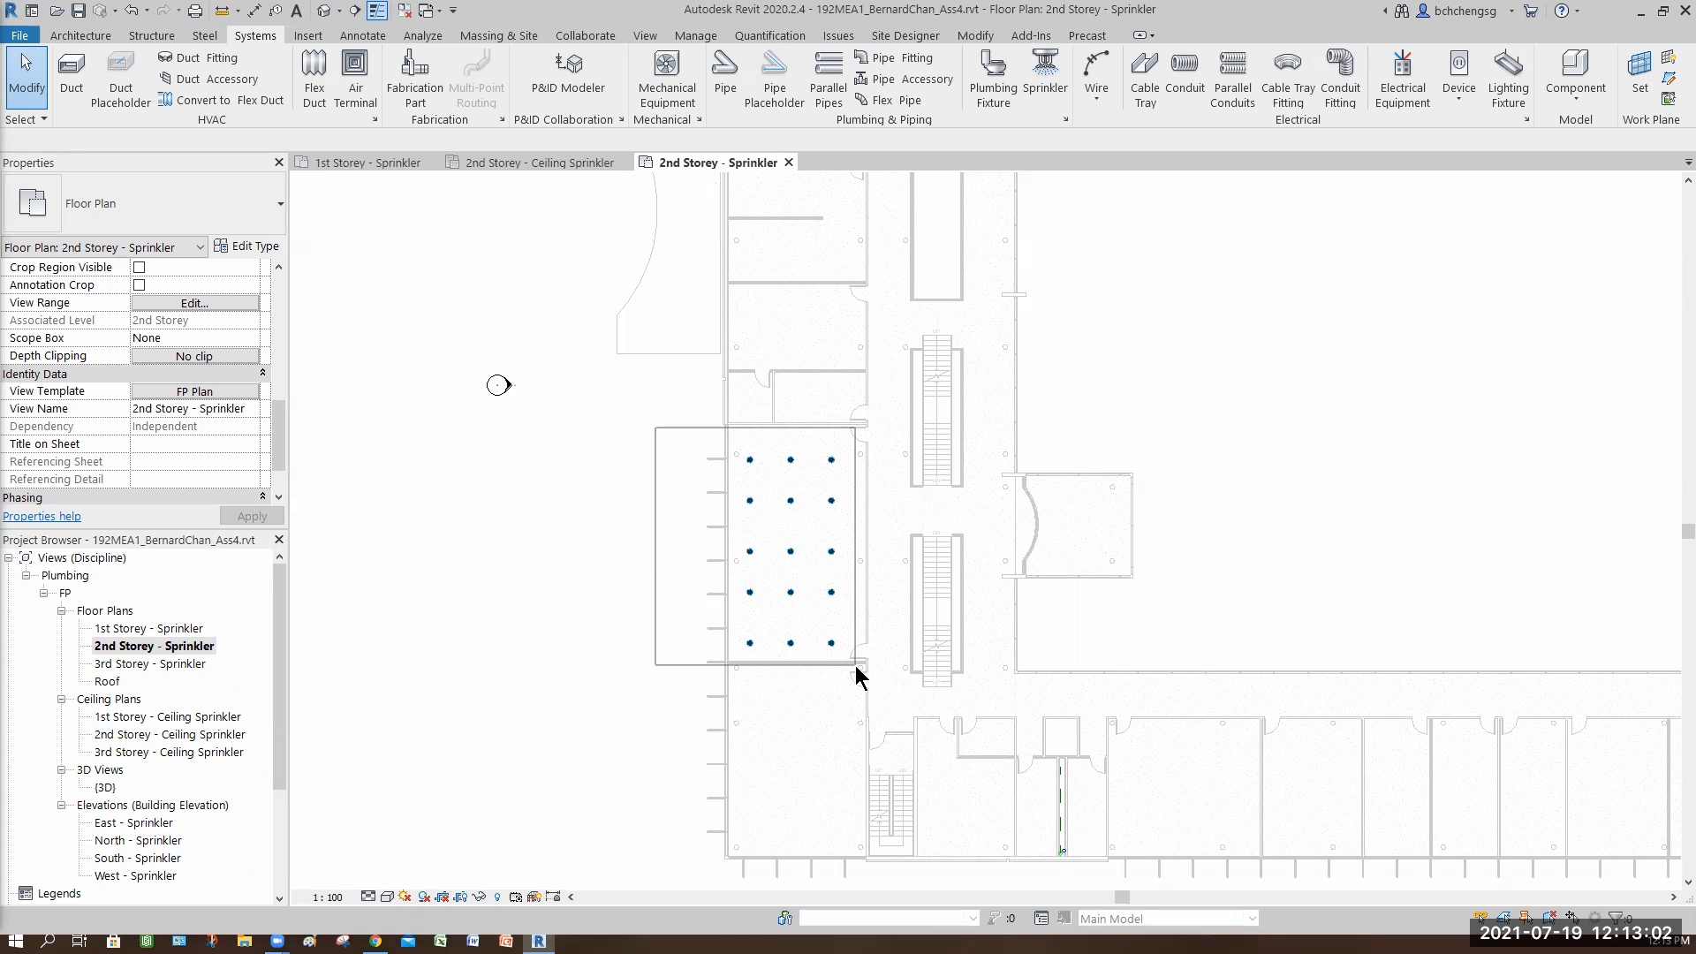
left_click(649, 469)
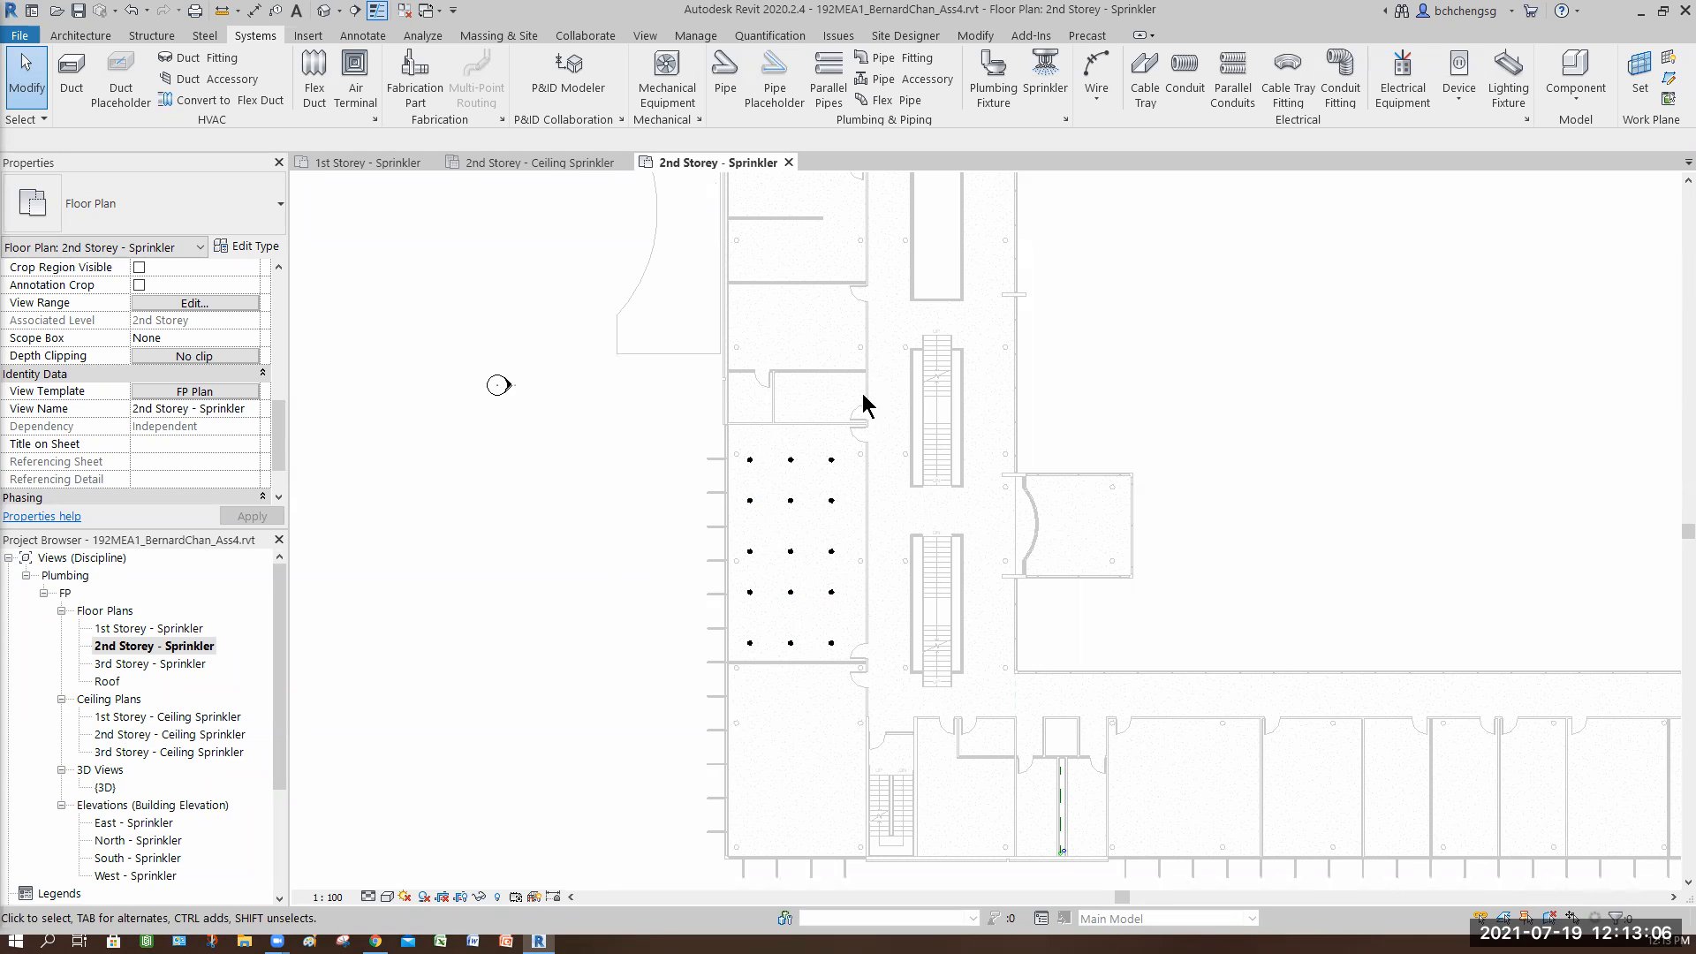
scroll(913, 518, "up", 3)
middle_click_drag(844, 643, 845, 606)
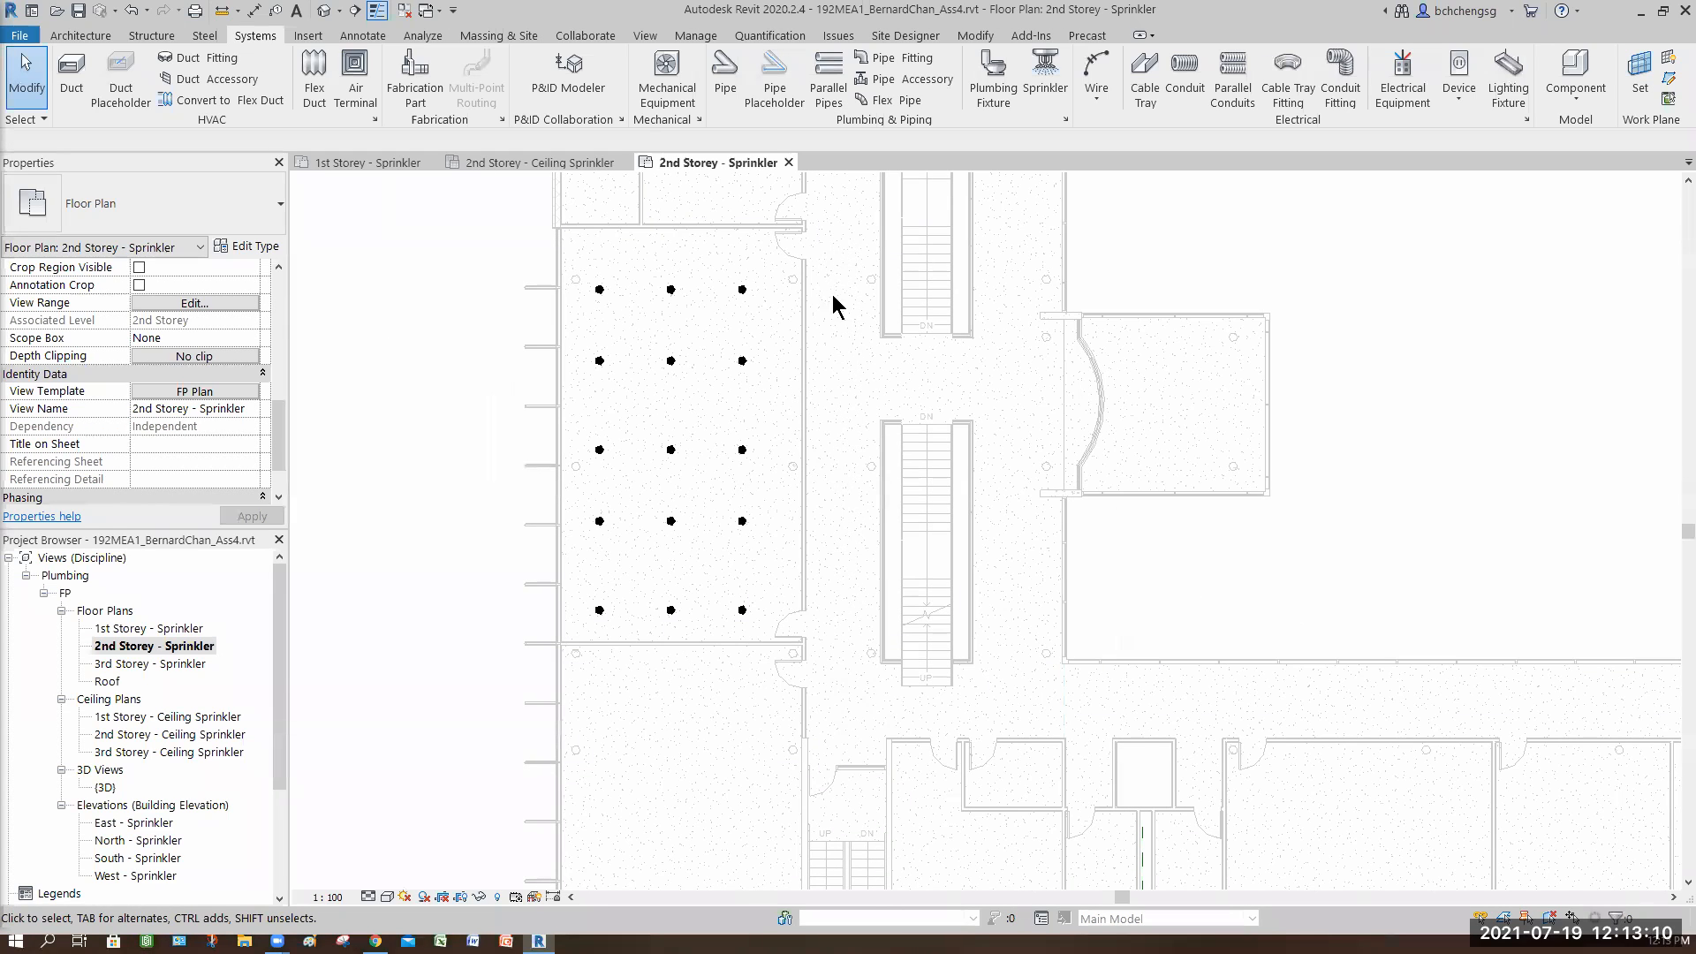
scroll(849, 500, "down", 2)
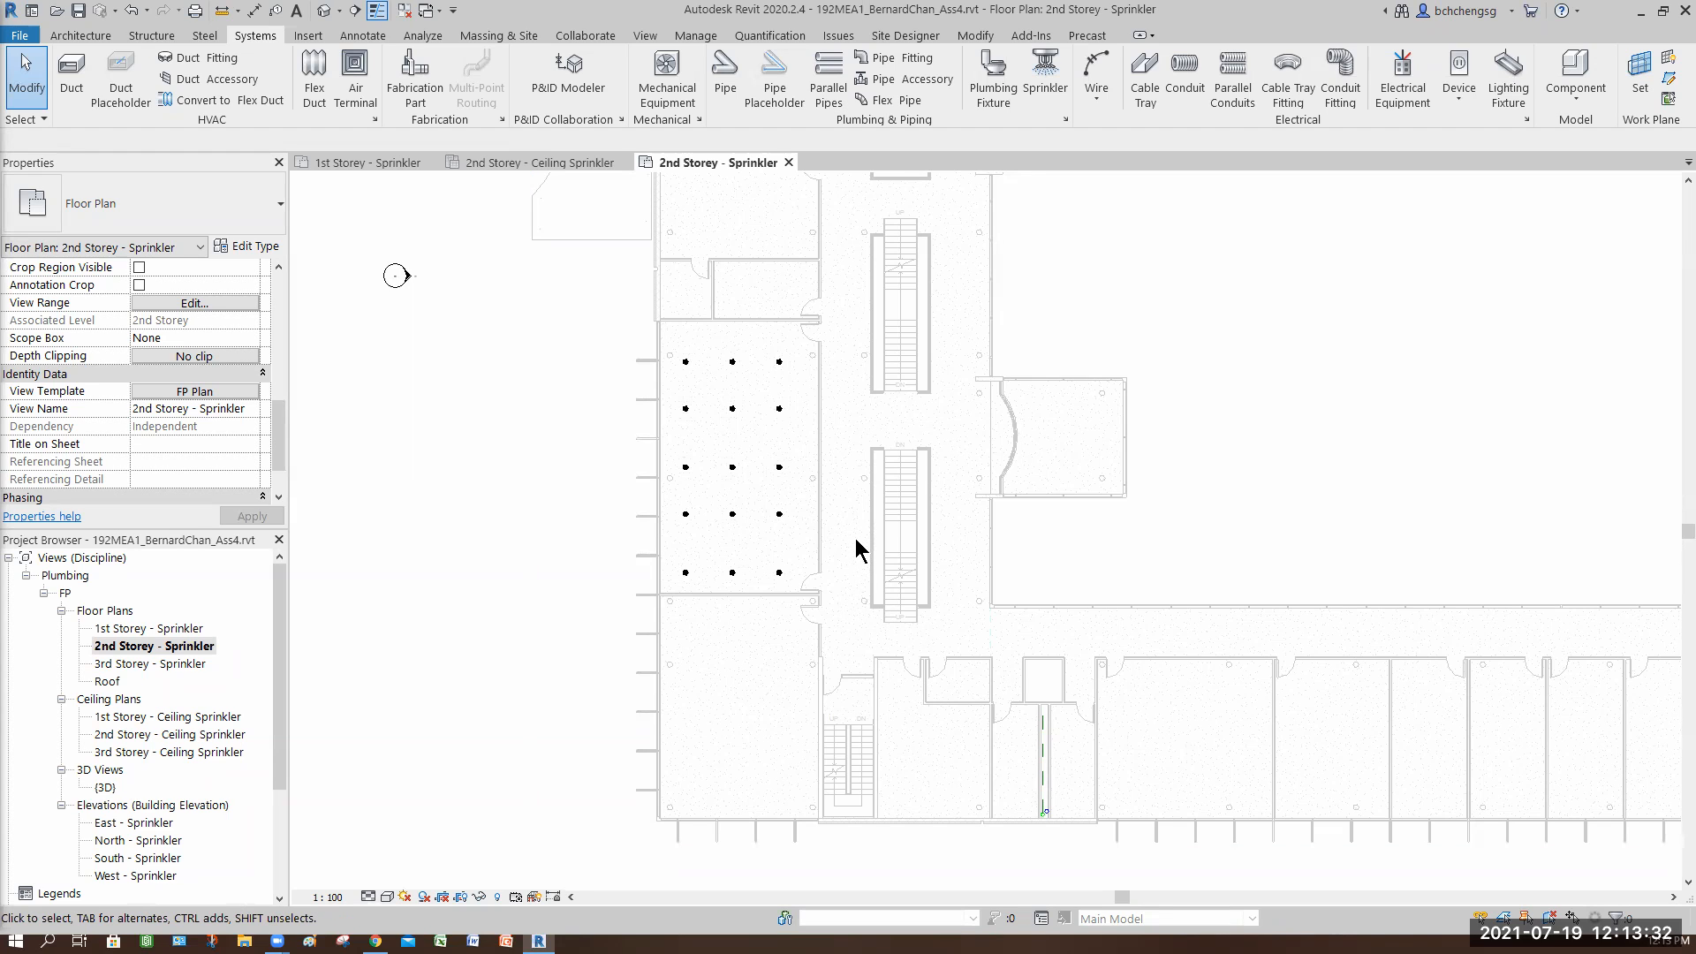
middle_click_drag(839, 419, 807, 360)
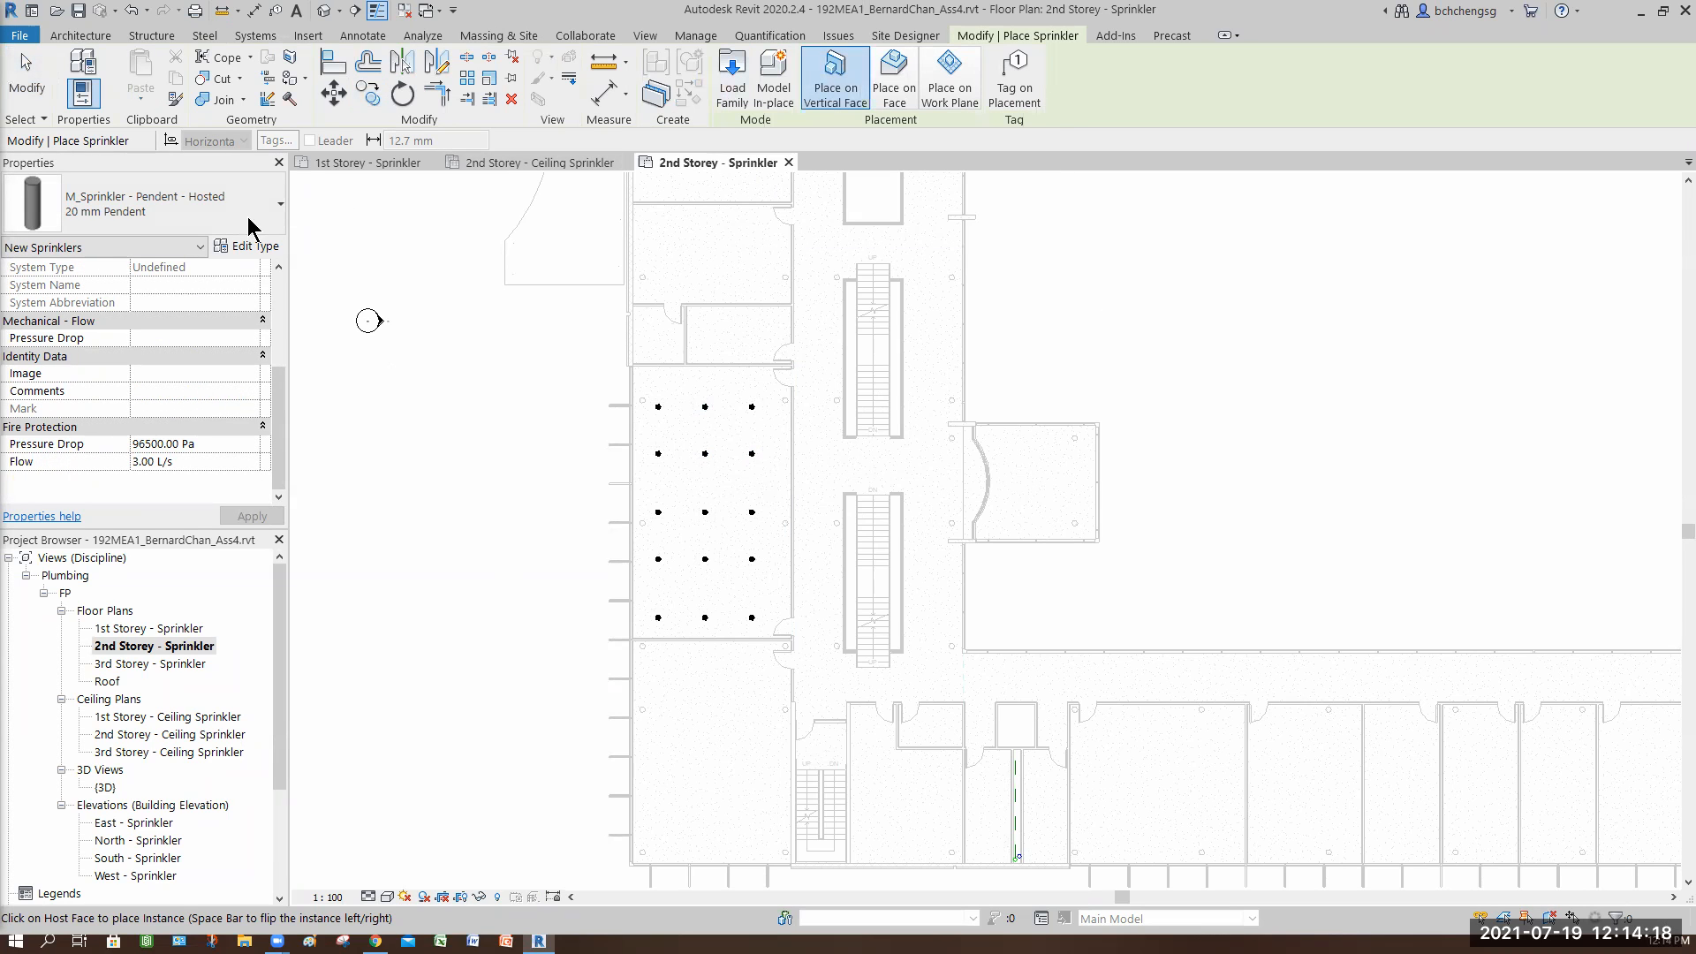
- Load the M_Sprinkler - Upright.rfa family from the Fire Protection > Sprinklers folder of the Singapore library
left_click(185, 199)
left_click_drag(278, 411, 275, 338)
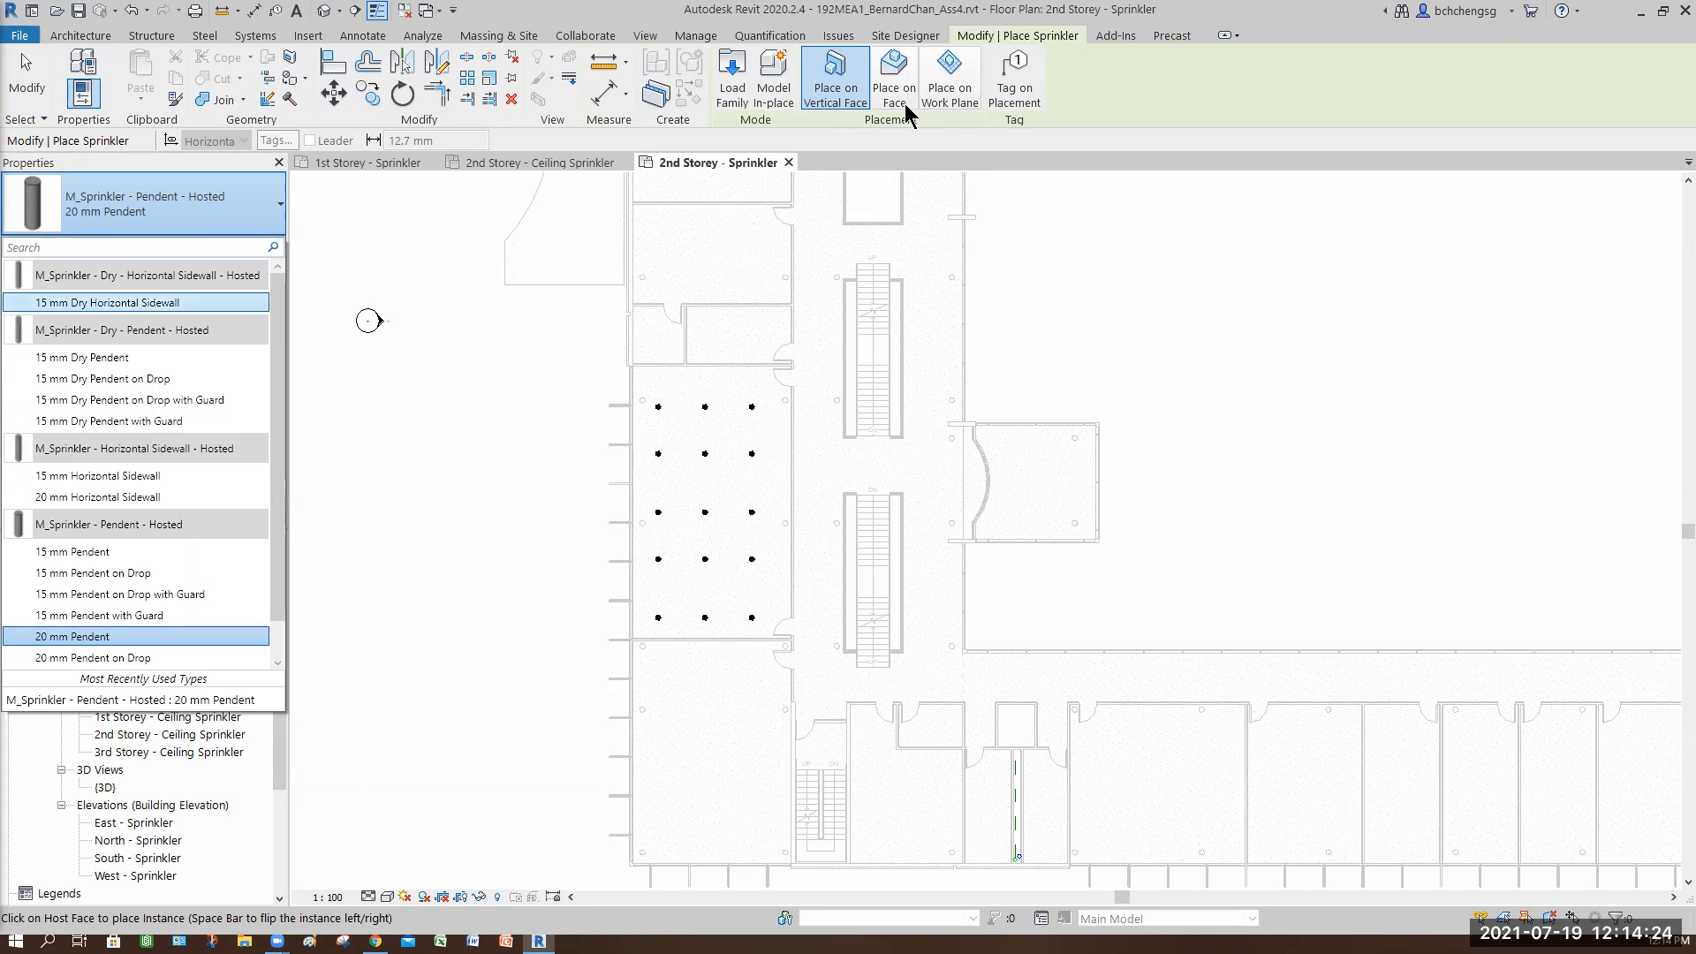
left_click(726, 93)
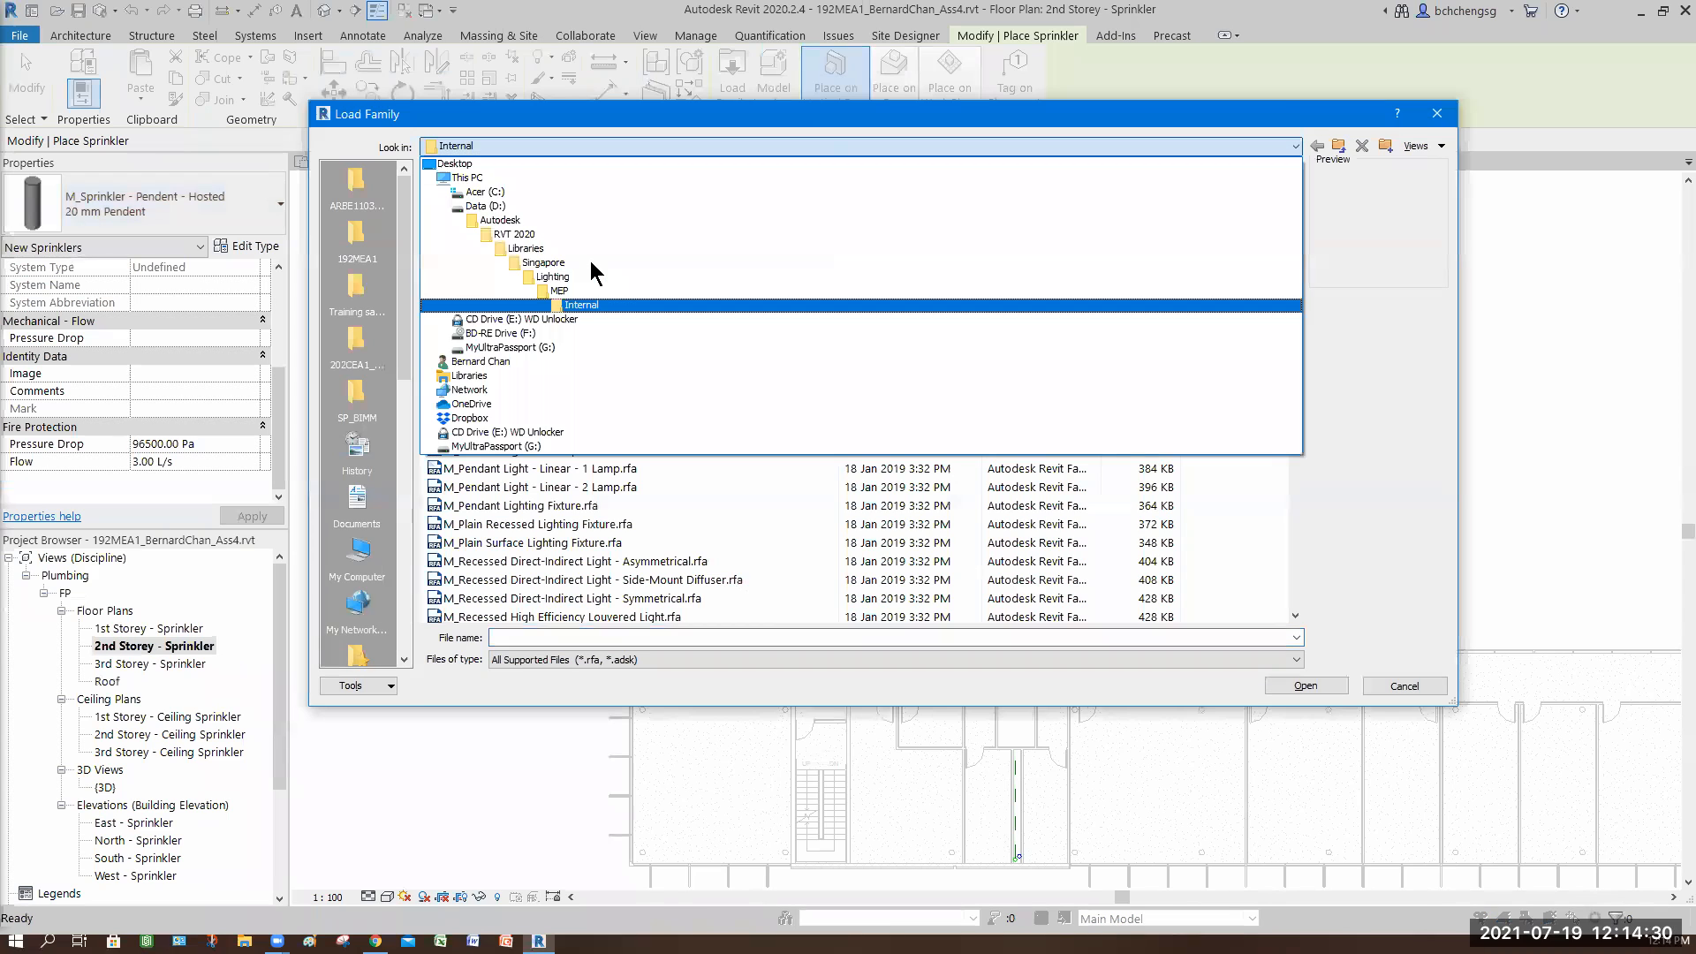
key("Return")
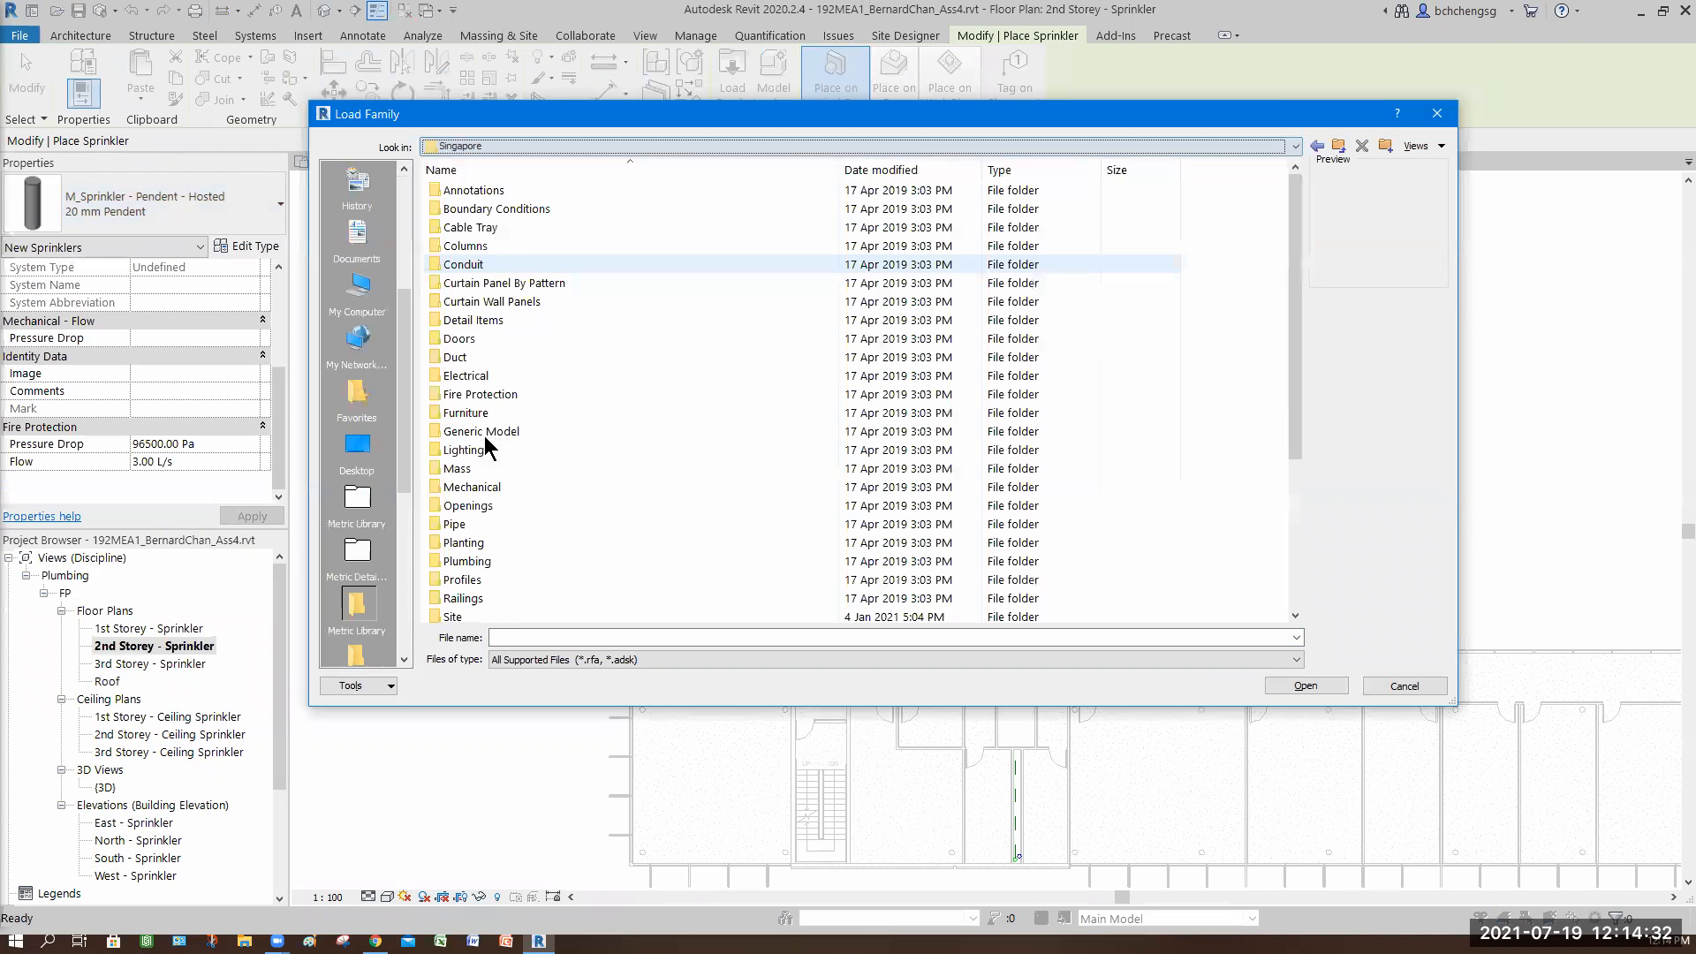
double_click(505, 396)
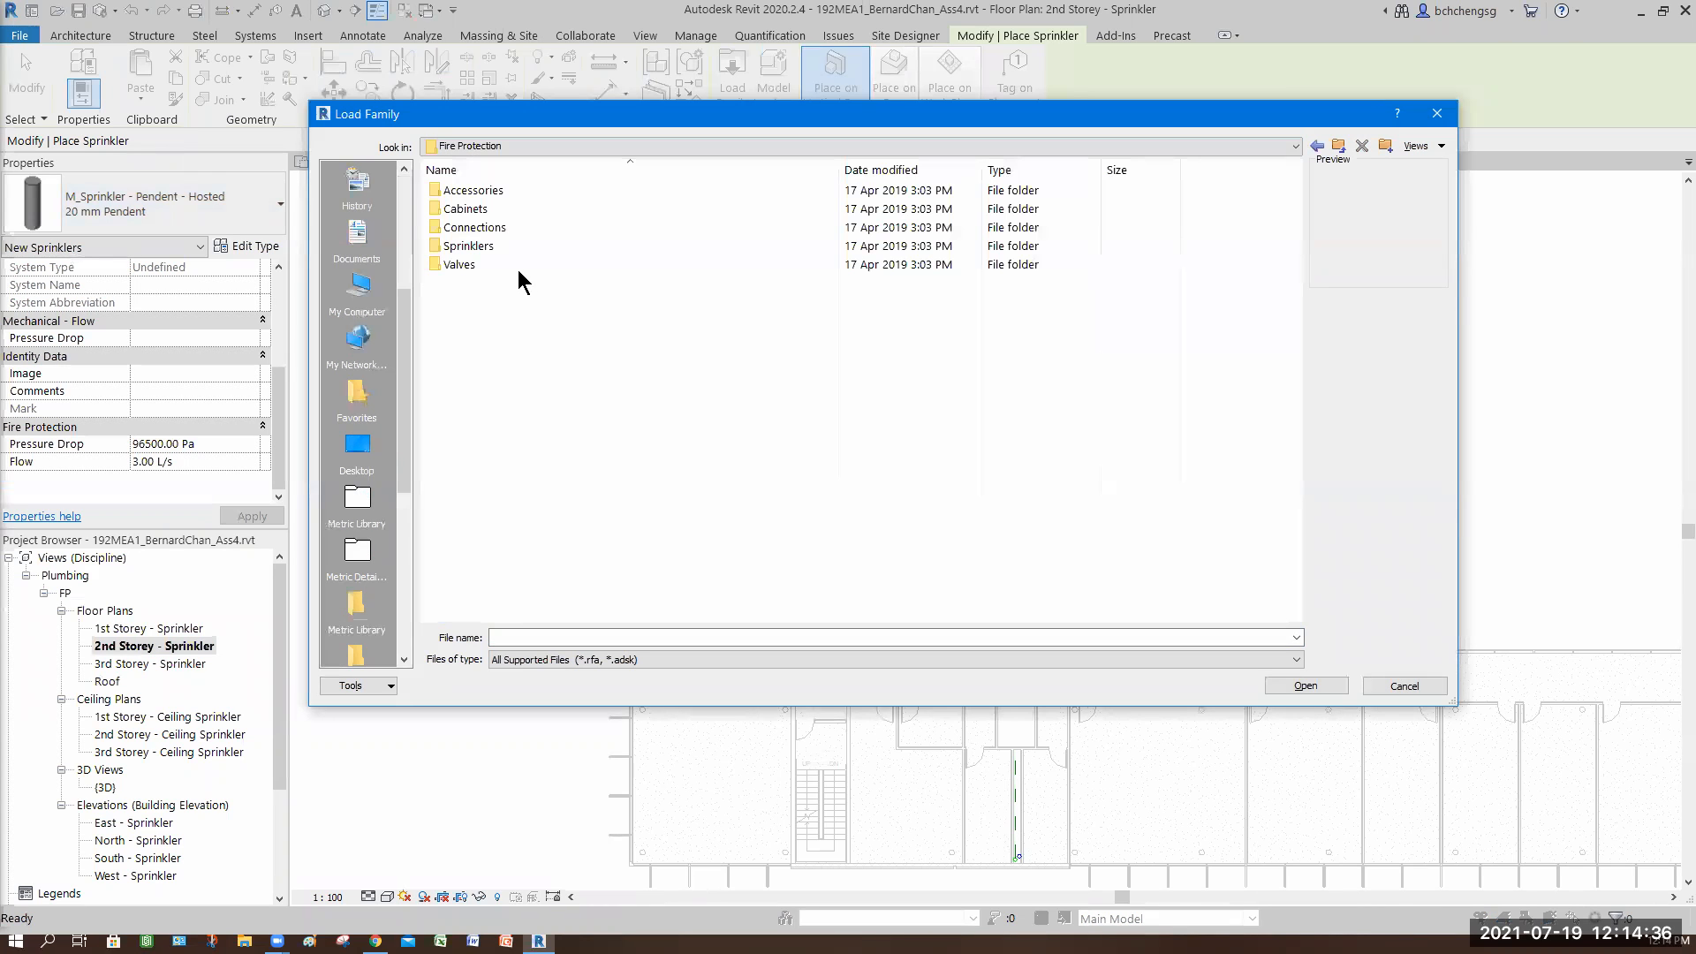
double_click(484, 246)
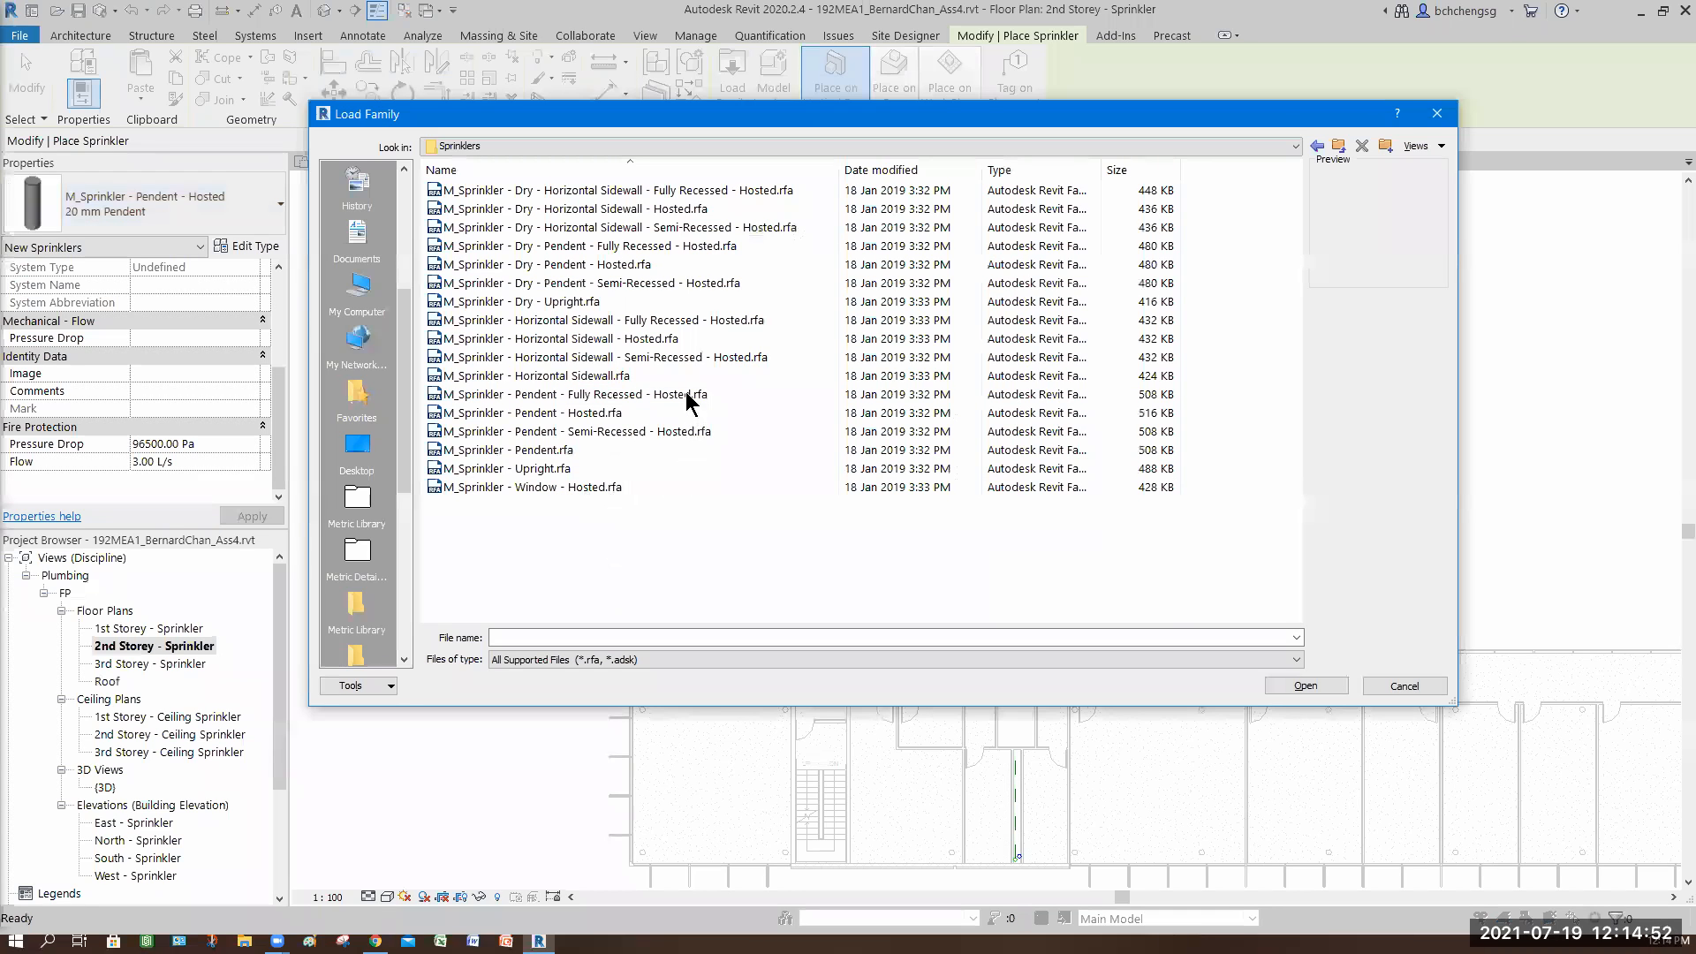
left_click(536, 470)
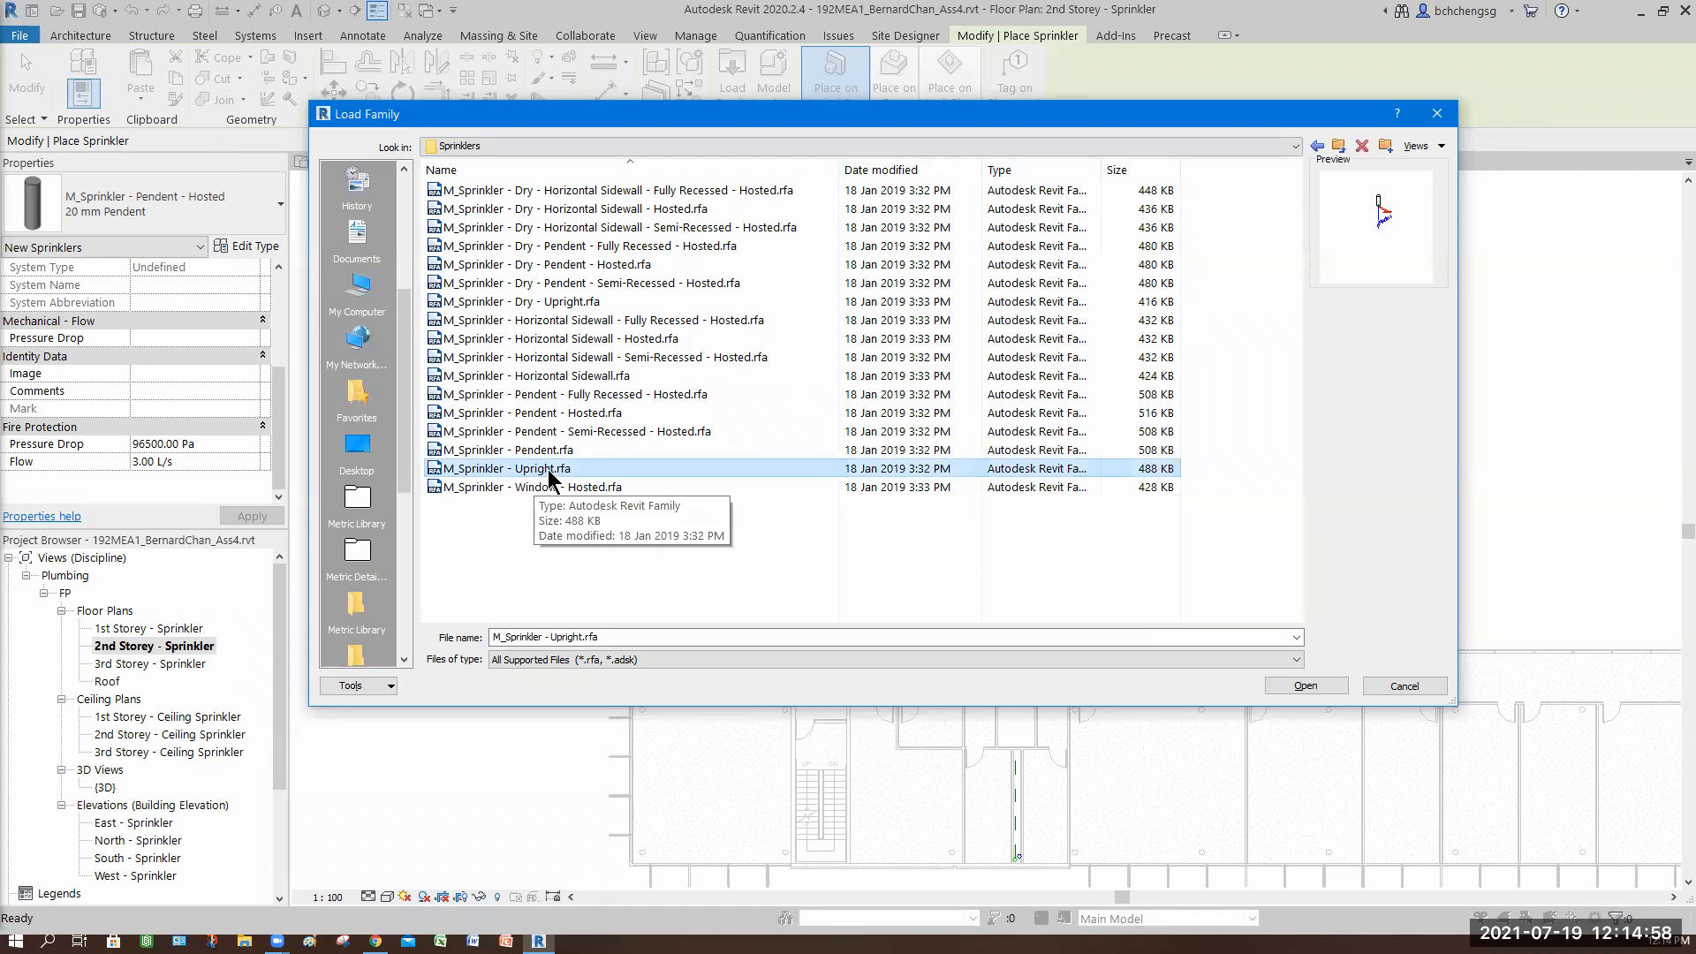
left_click(1297, 686)
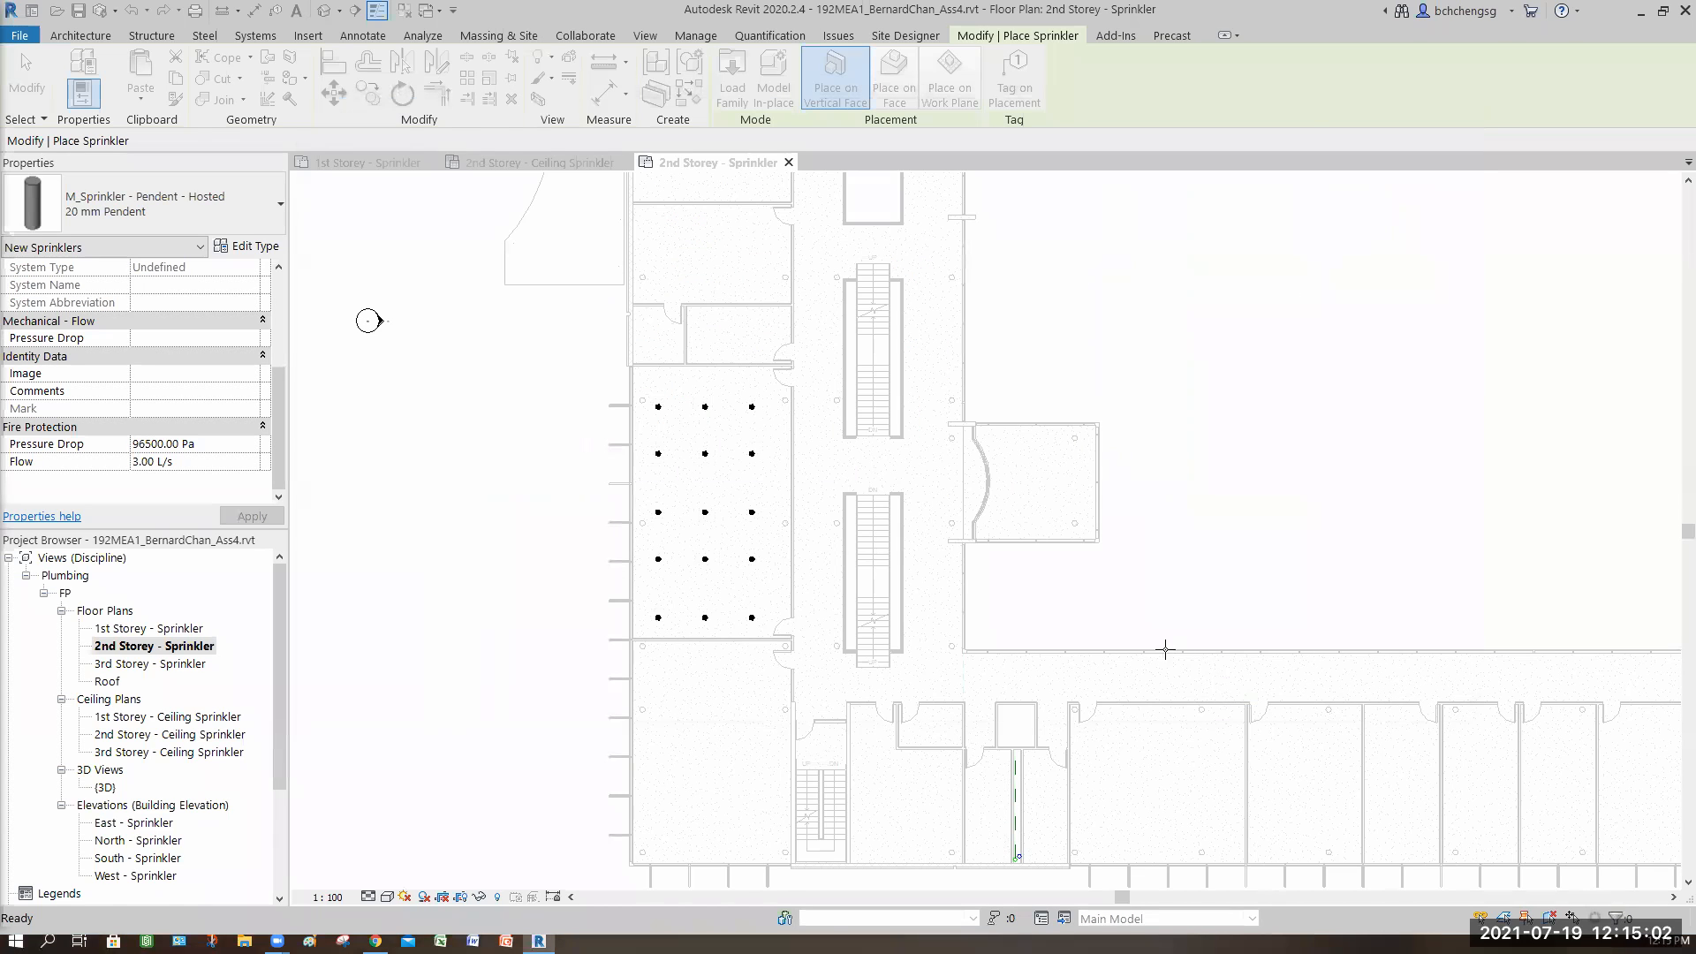
- Choose the 20 mm Upright type of M_Sprinkler - Upright and set its elevation from level to 3200
left_click(215, 210)
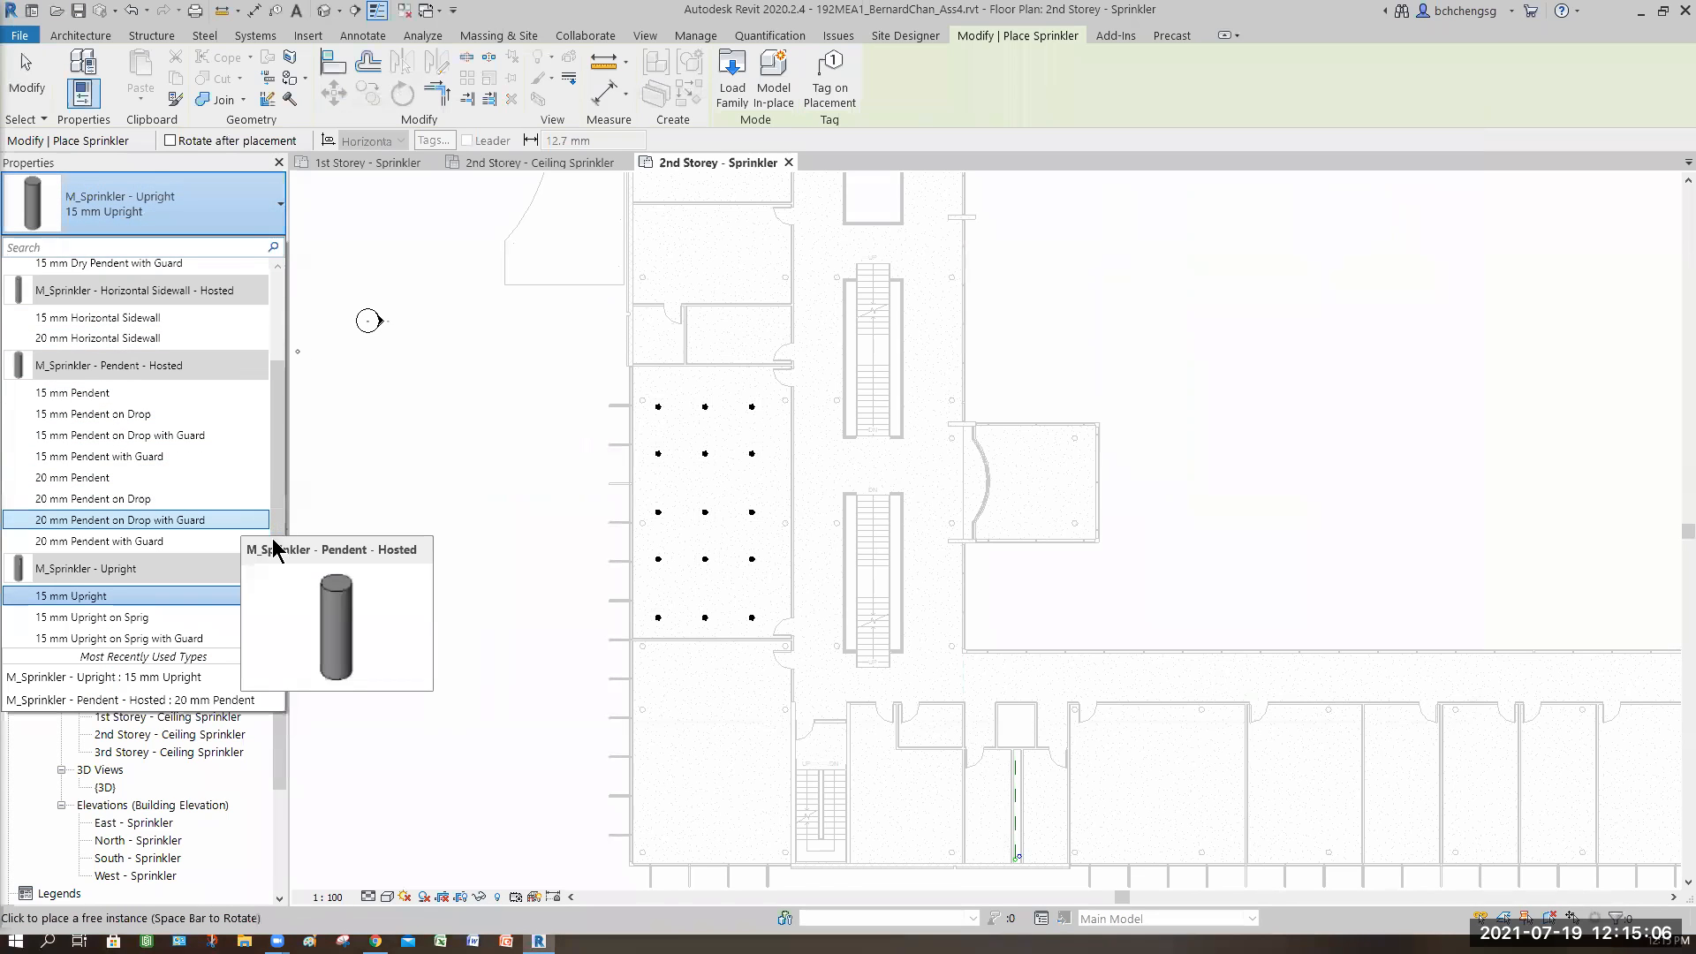
scroll(265, 610, "down", 1)
scroll(265, 609, "down", 4)
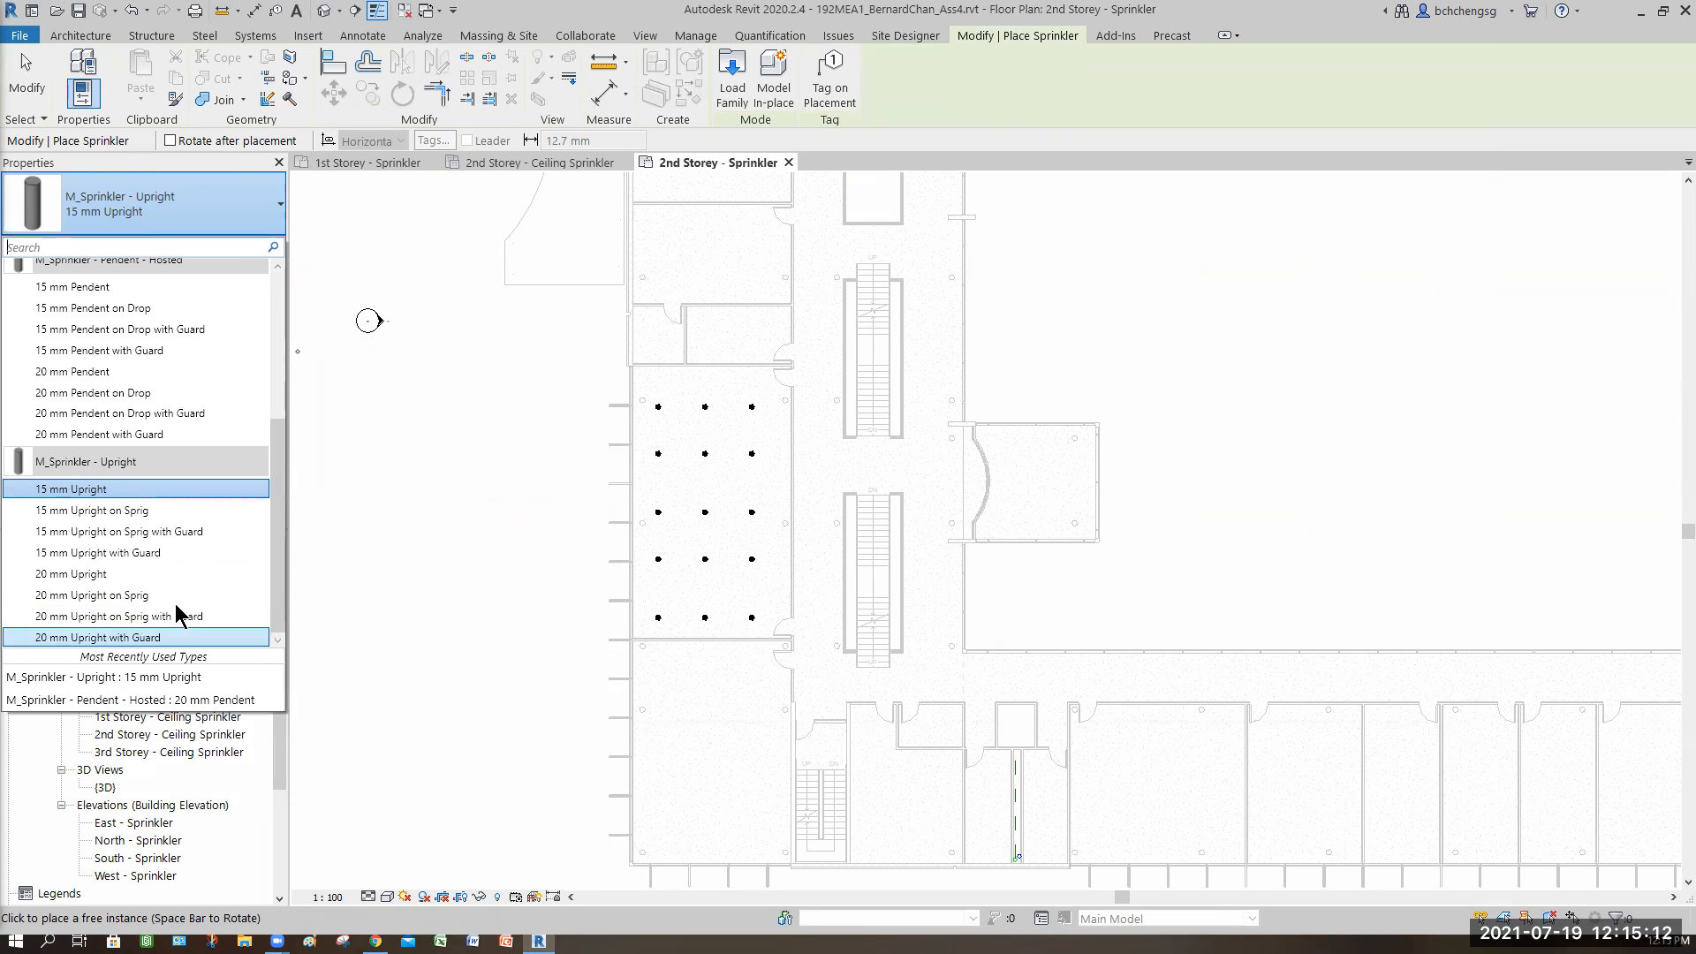
left_click(85, 578)
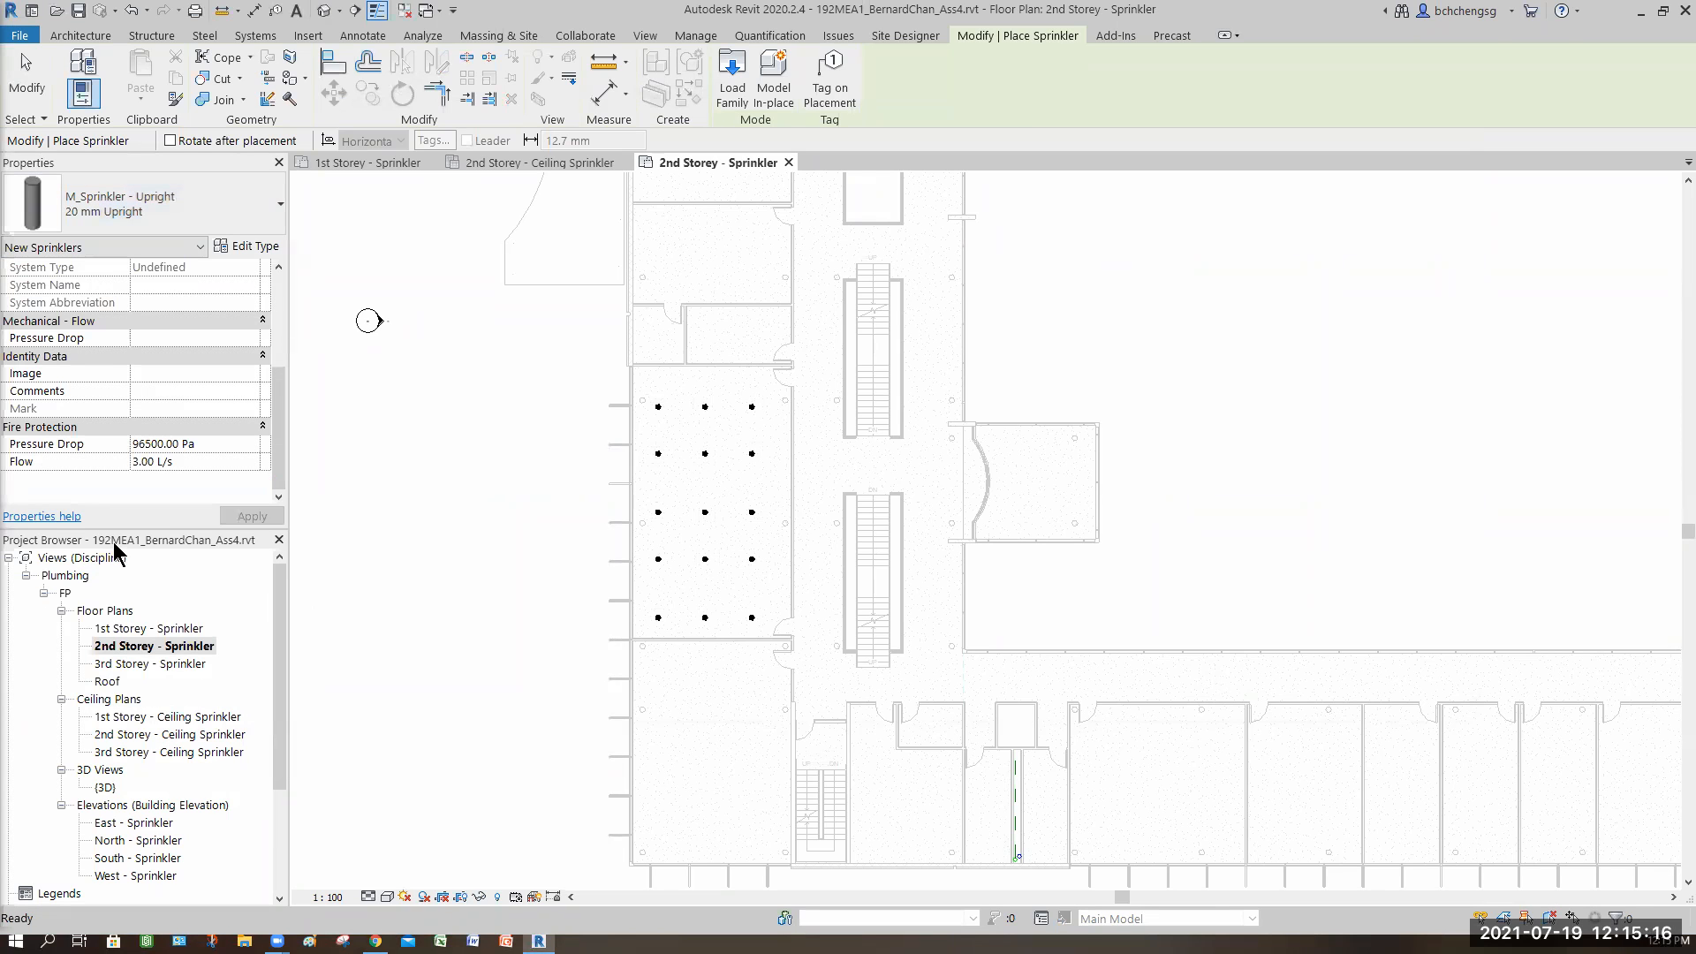
left_click_drag(275, 426, 151, 320)
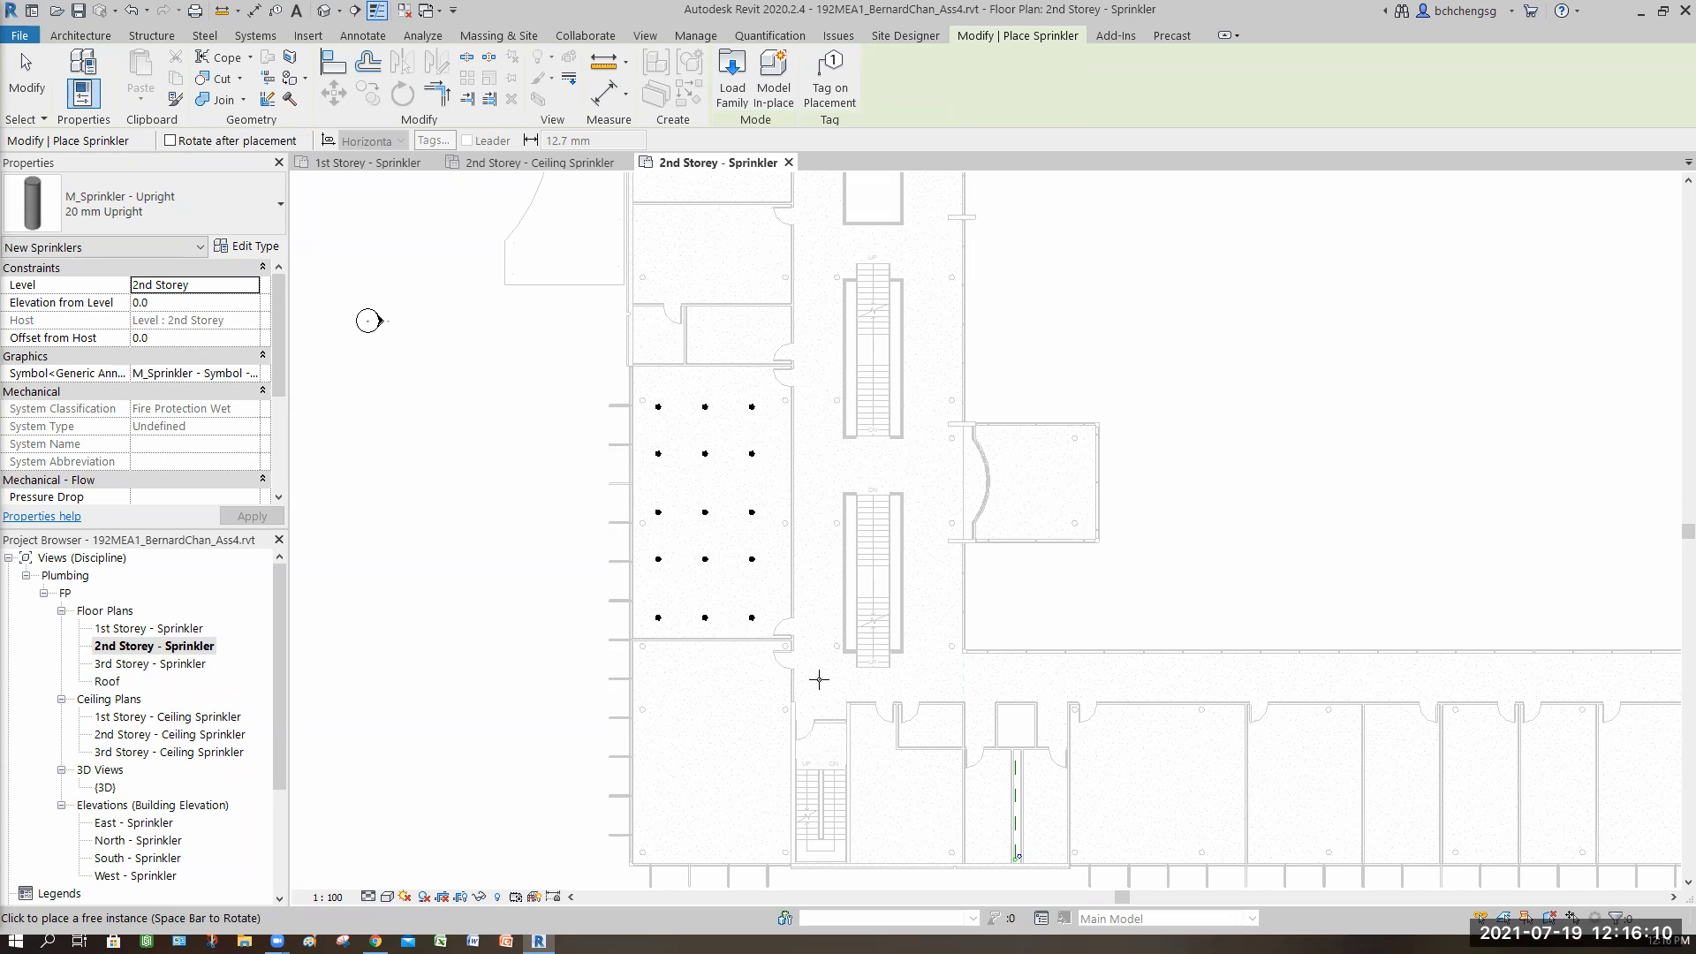
left_click(182, 300)
type("3200")
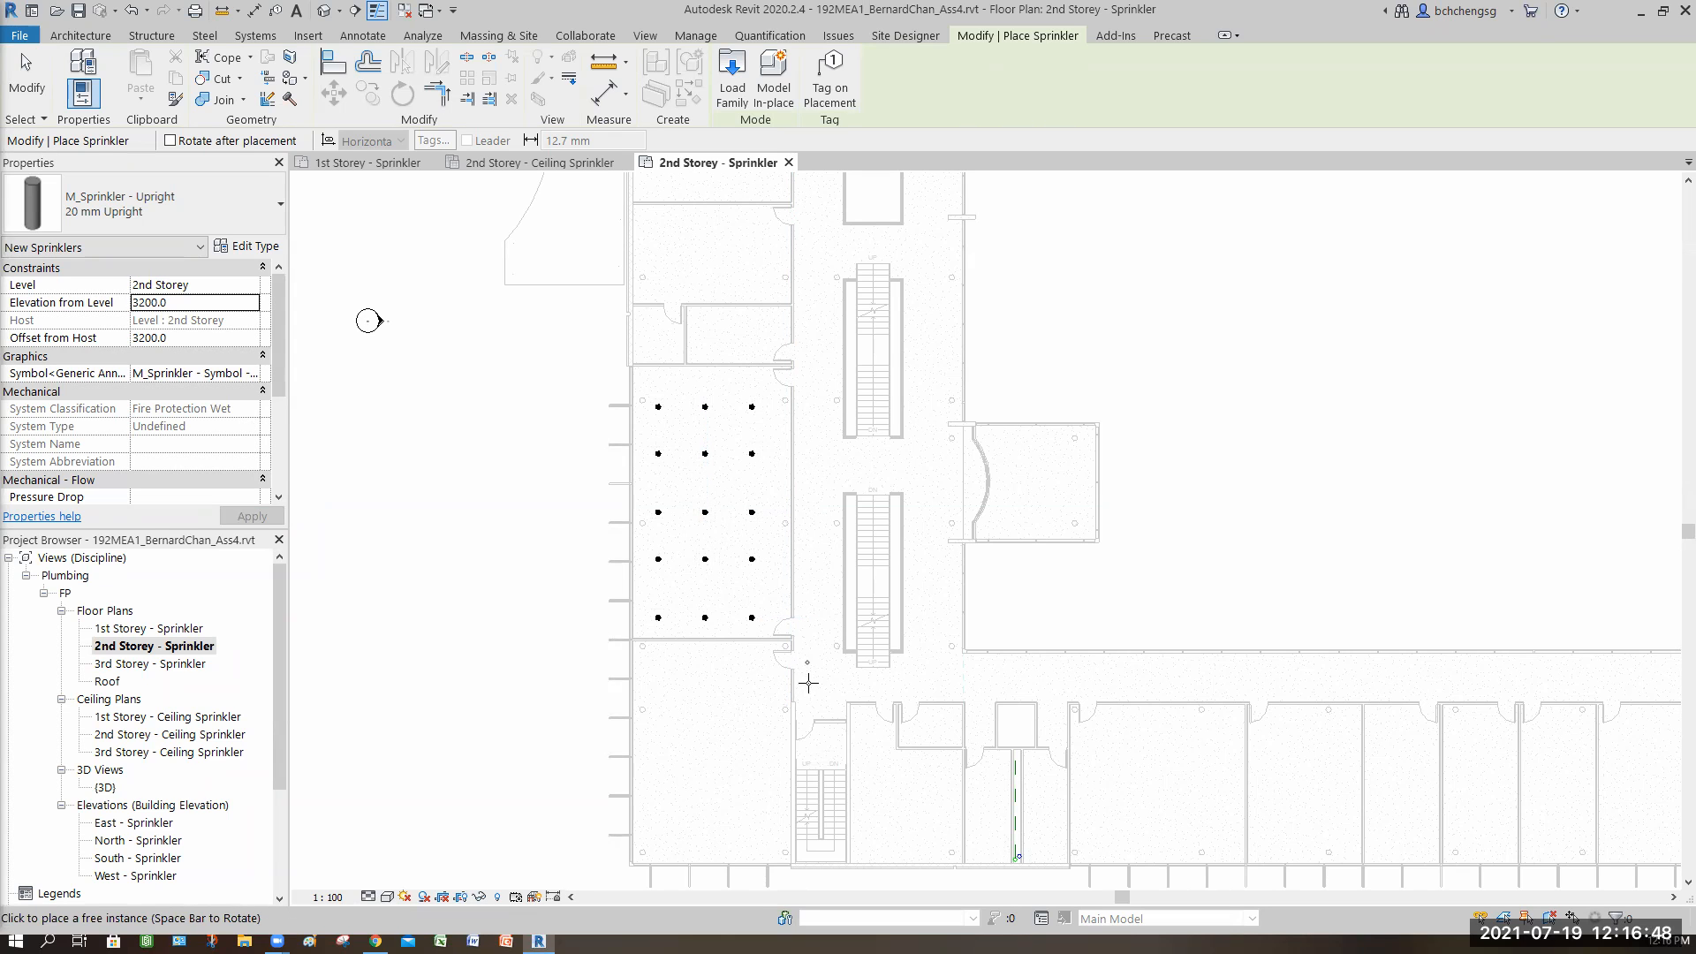
- Place one upright sprinkler in the corridor on the 2nd Storey plan, just below the lower staircase, and end the placement
scroll(808, 683, "up", 5)
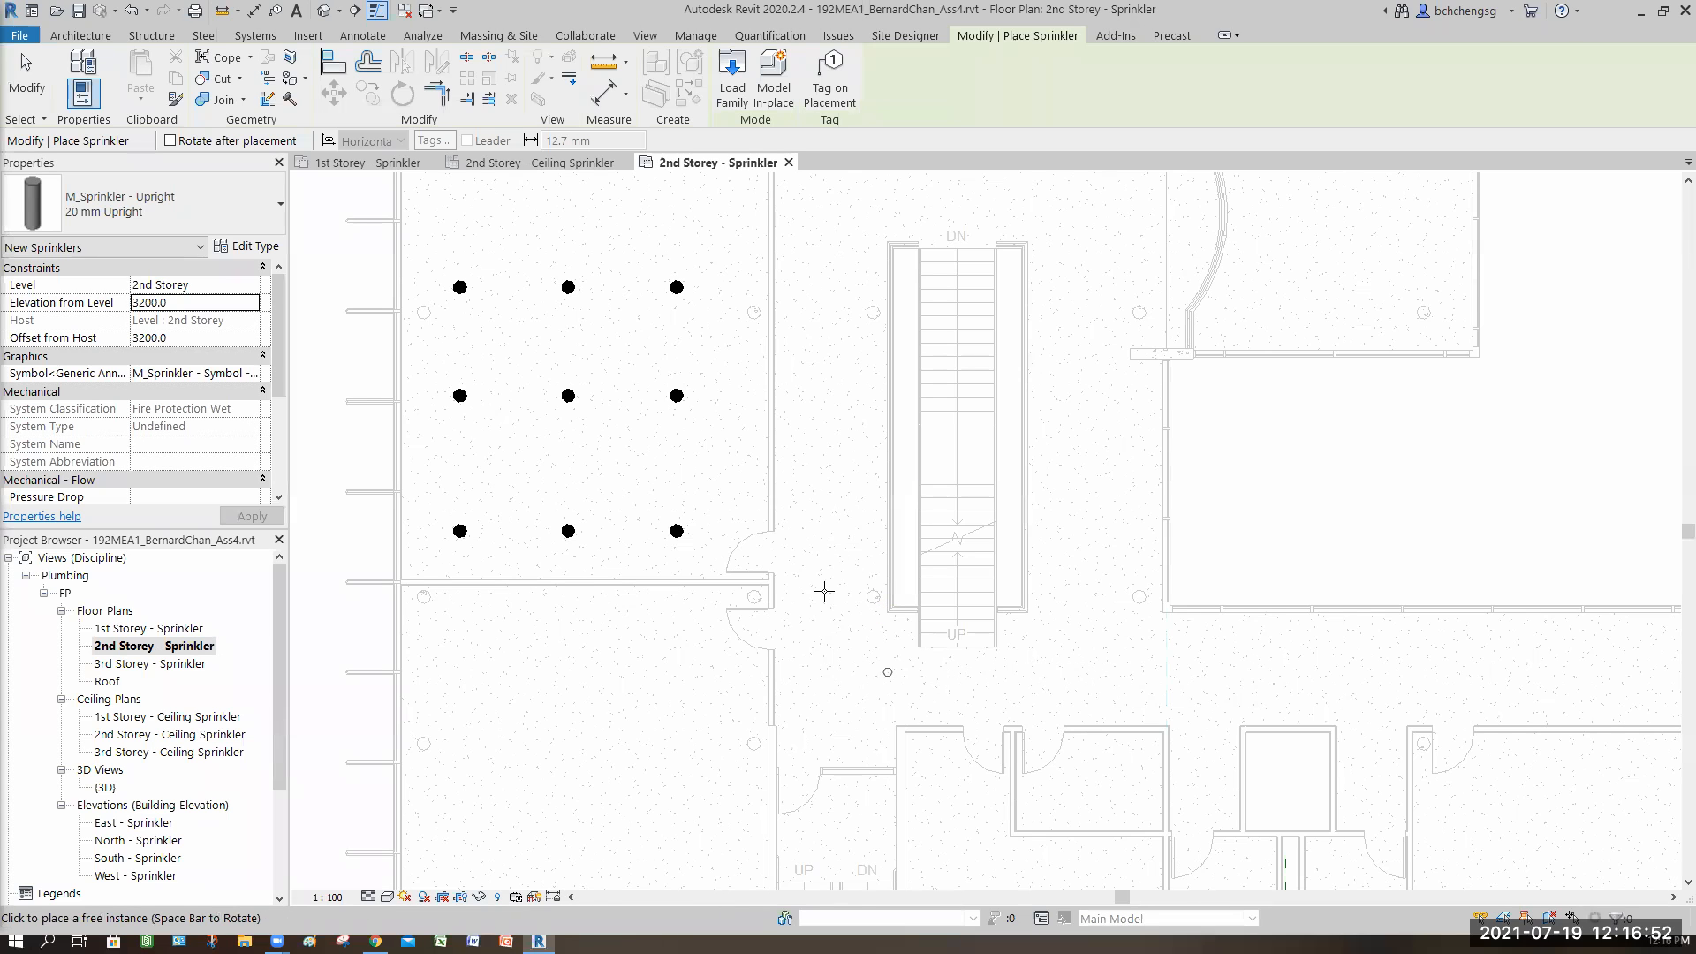
left_click(833, 676)
key("Escape")
key("Escape")
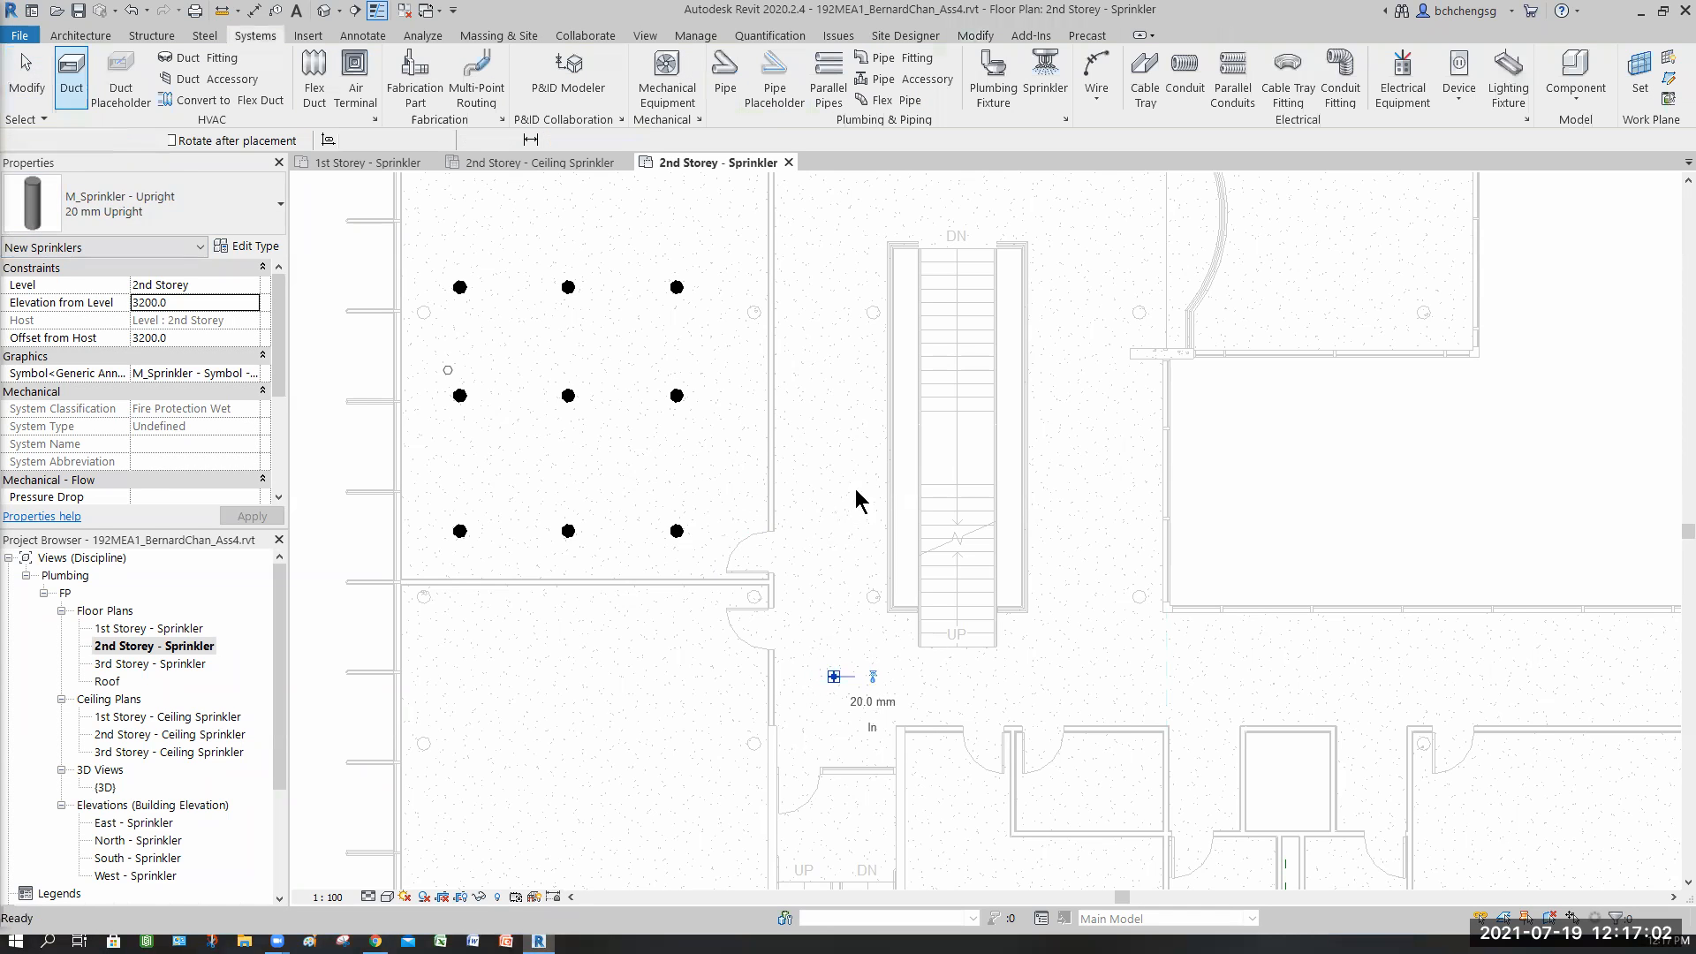
- Try to array the corridor sprinkler vertically up the plan as 10 sprinklers at 3500 mm spacing, with Group and Associate off
scroll(949, 574, "down", 3)
middle_click_drag(946, 598, 956, 663)
scroll(840, 760, "down", 3)
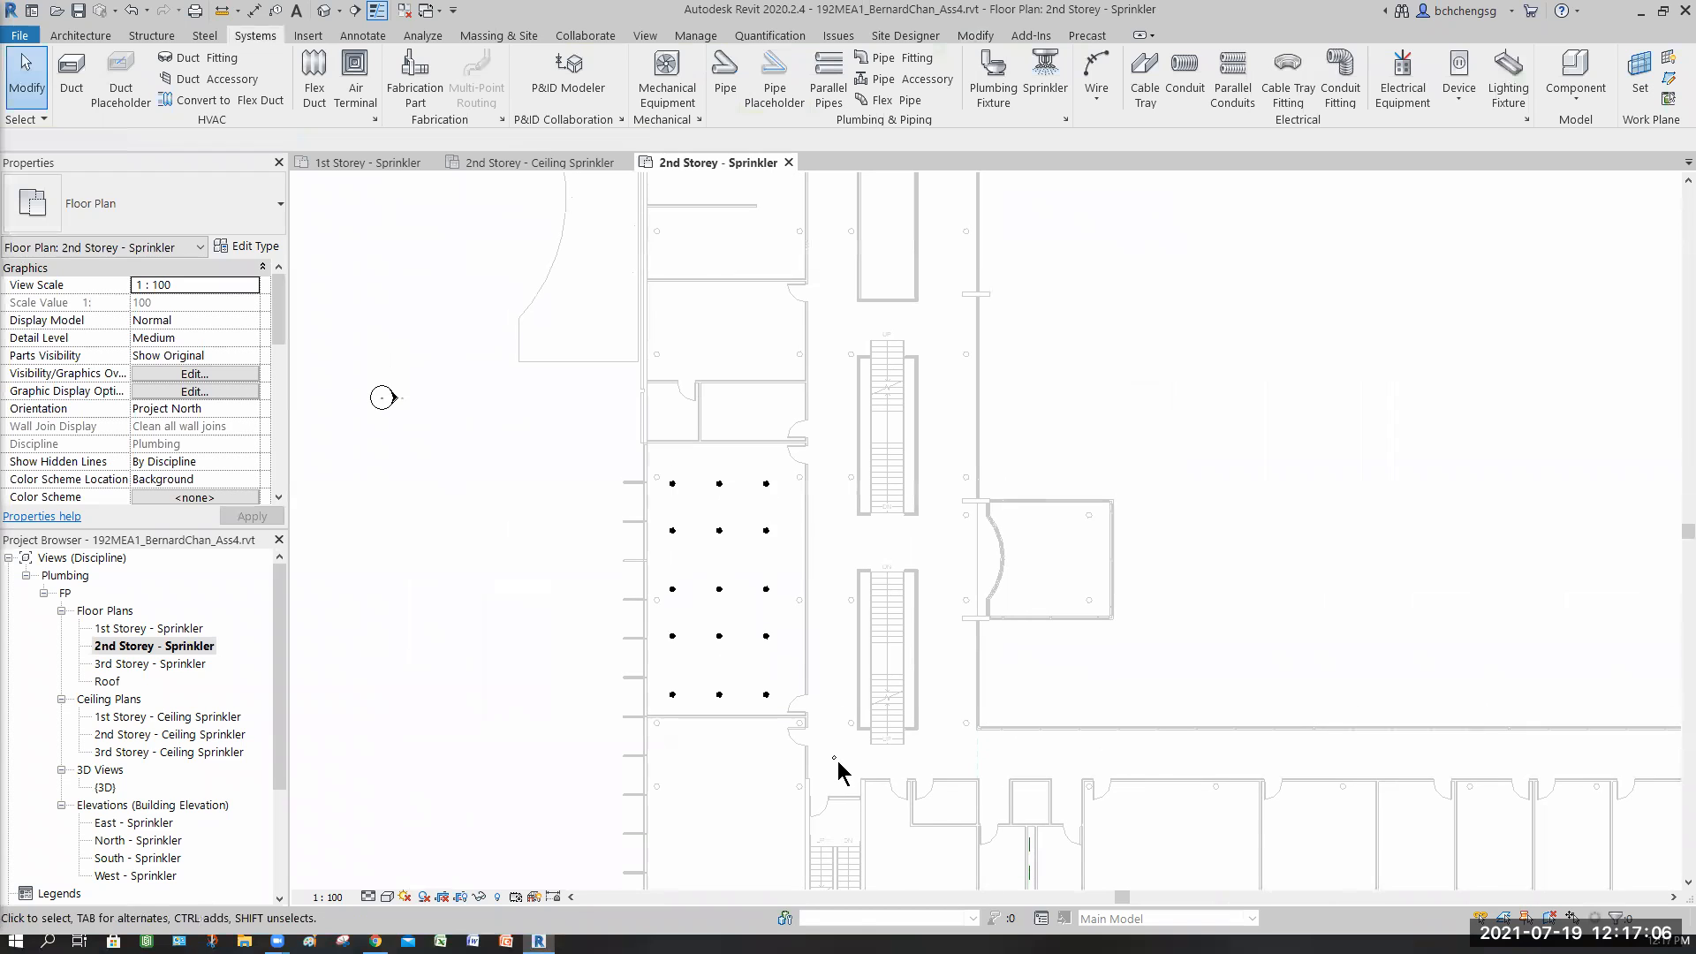
left_click(834, 755)
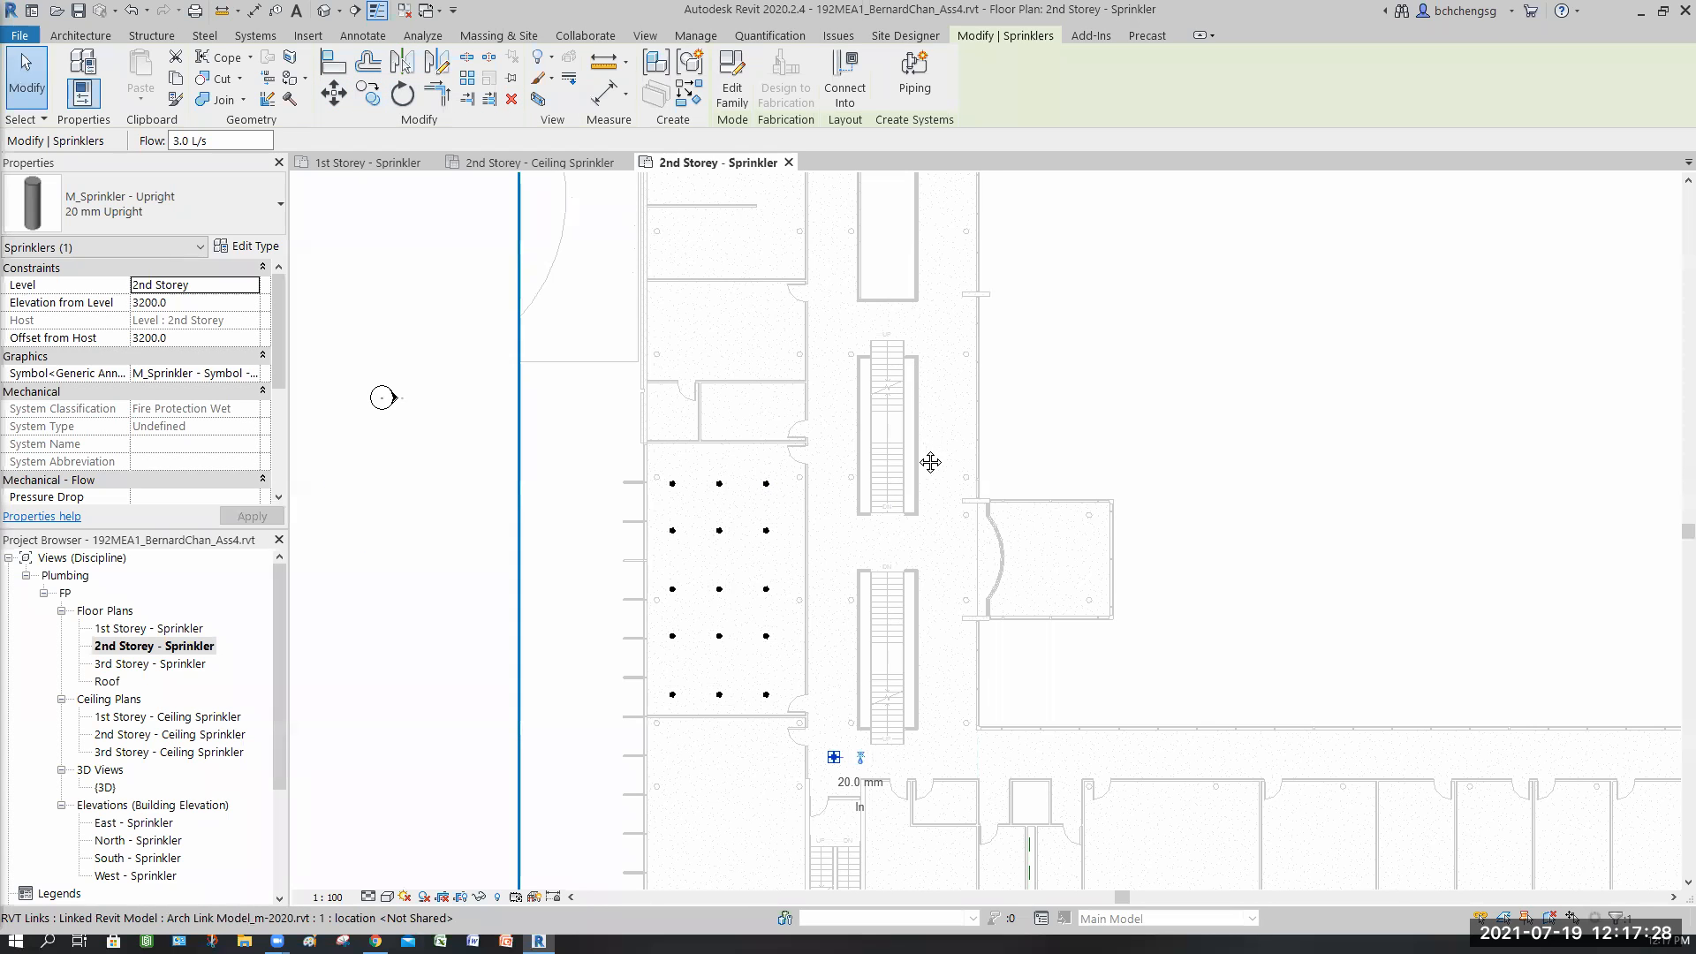
scroll(920, 447, "down", 2)
middle_click_drag(850, 221, 853, 319)
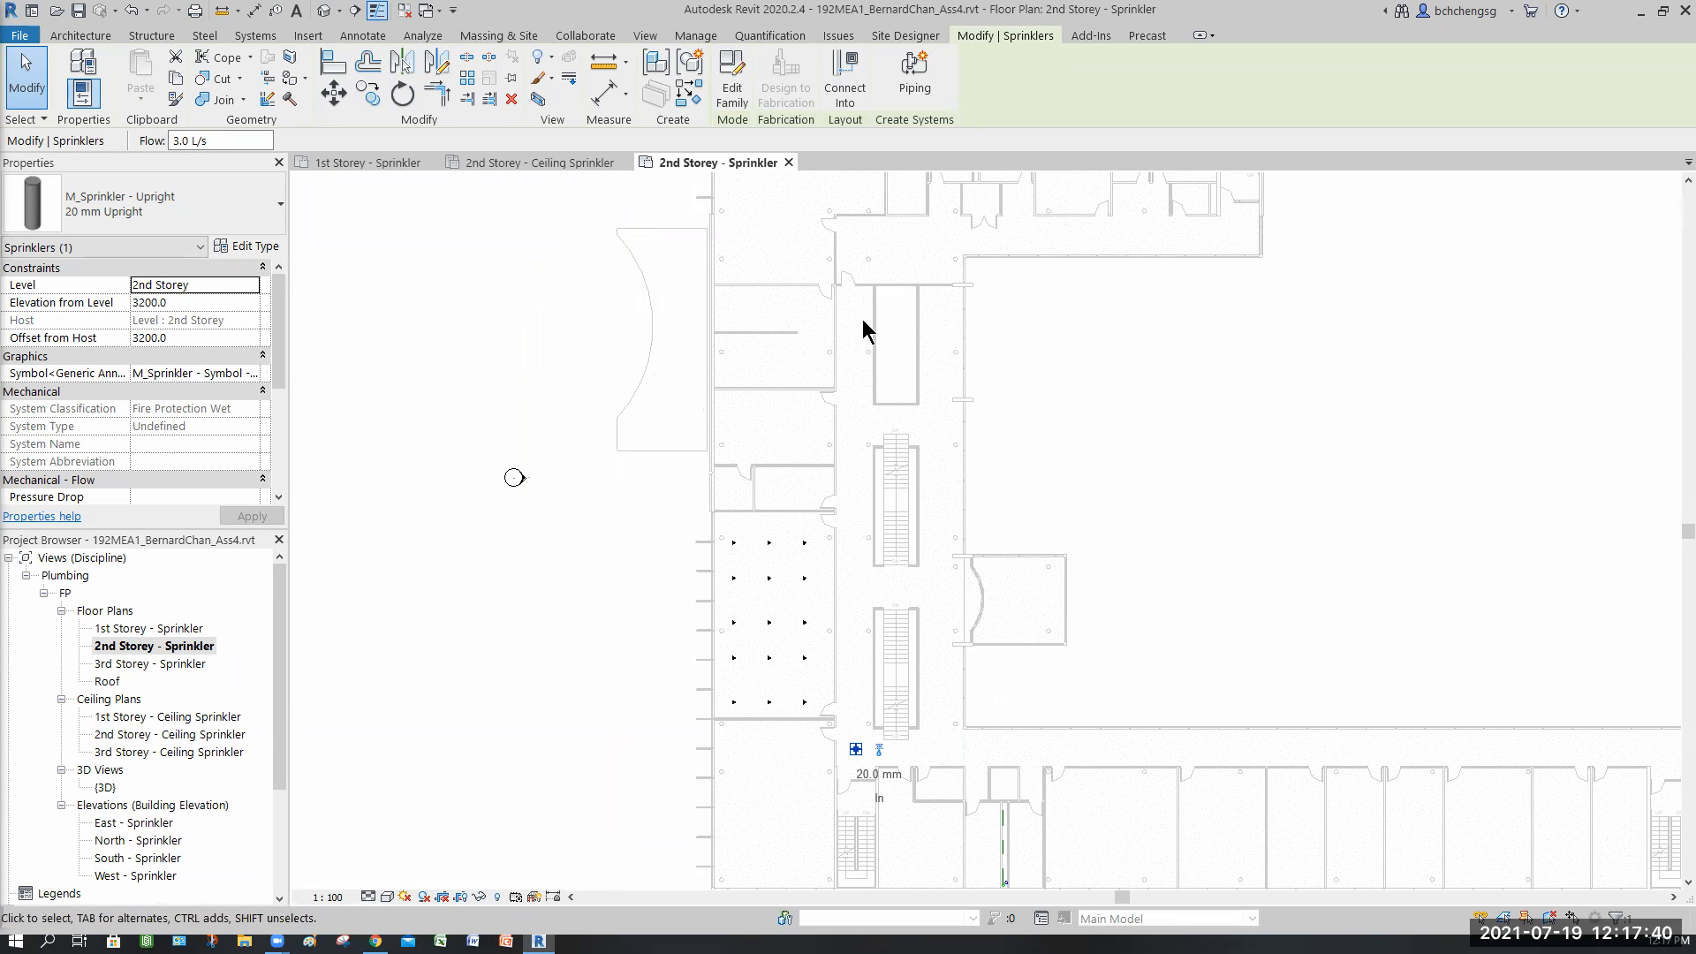
left_click(467, 98)
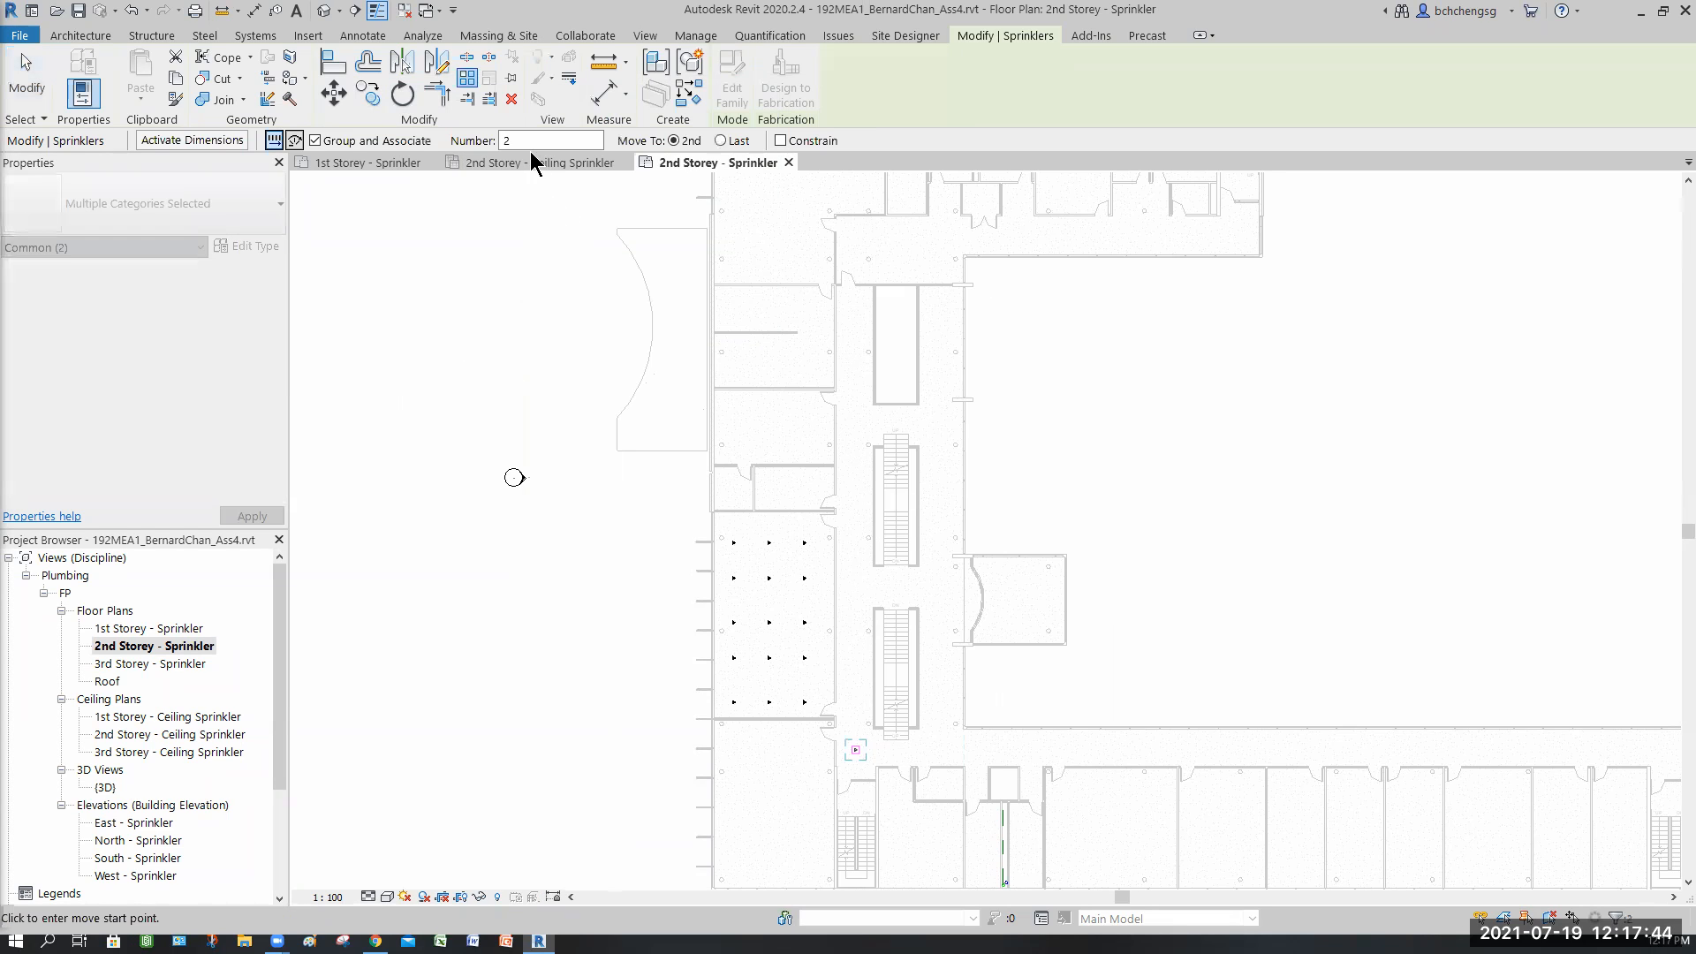
left_click(315, 140)
double_click(521, 136)
type("10")
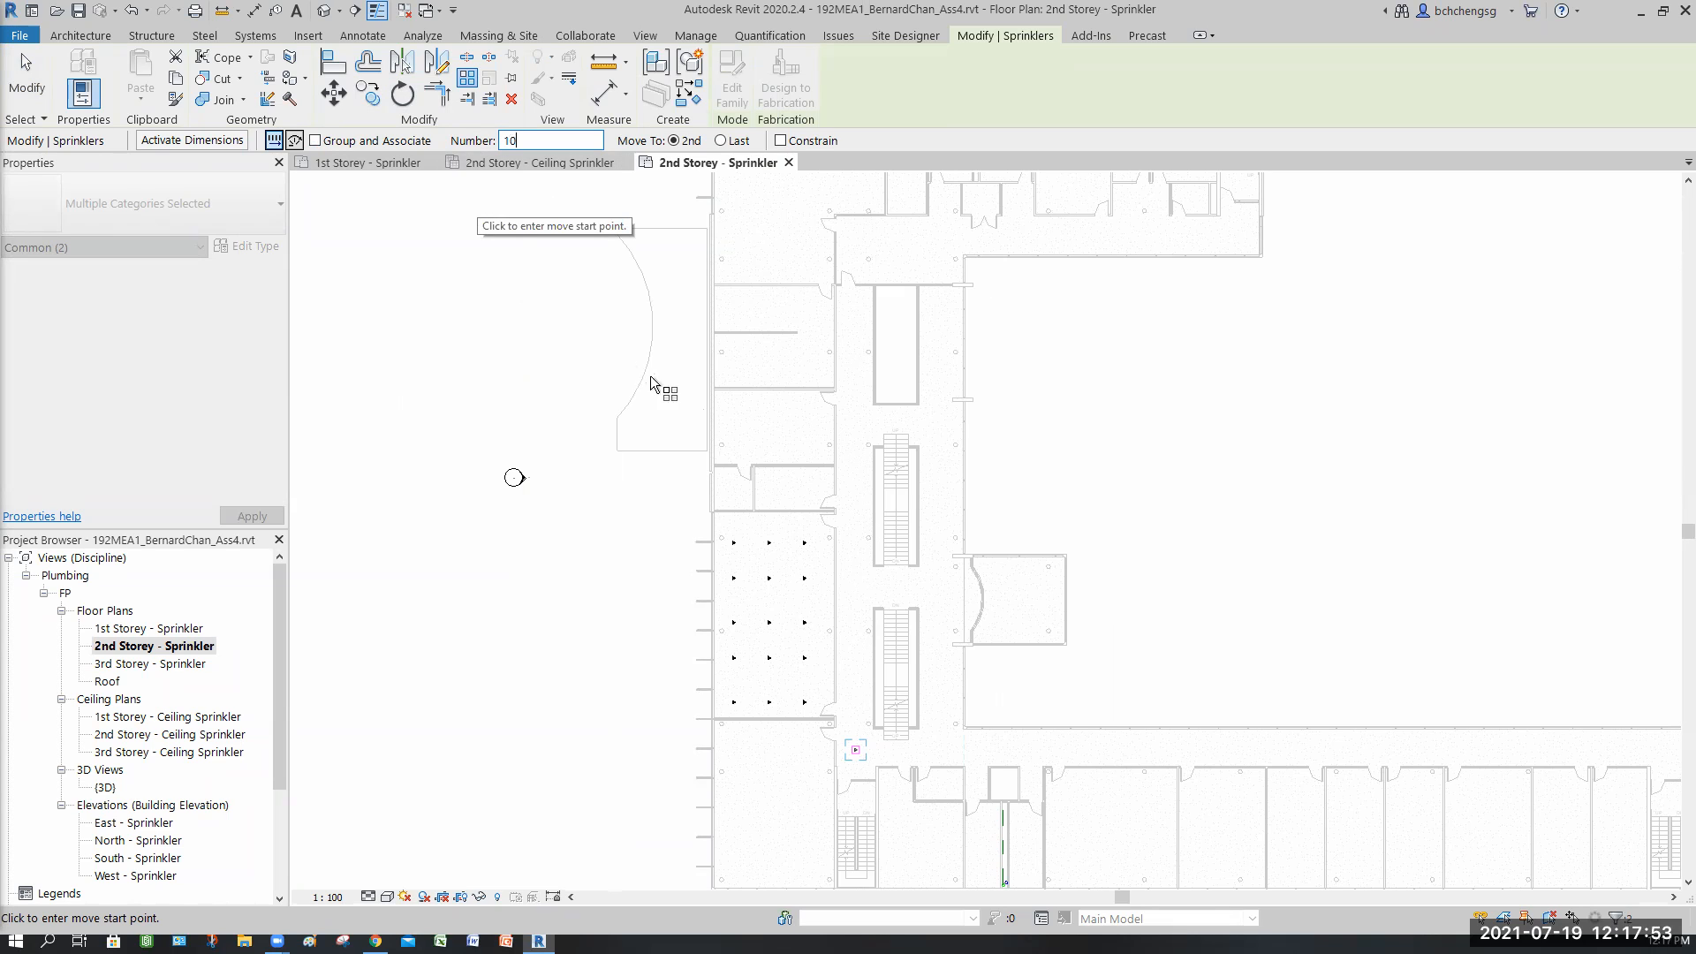
left_click(939, 744)
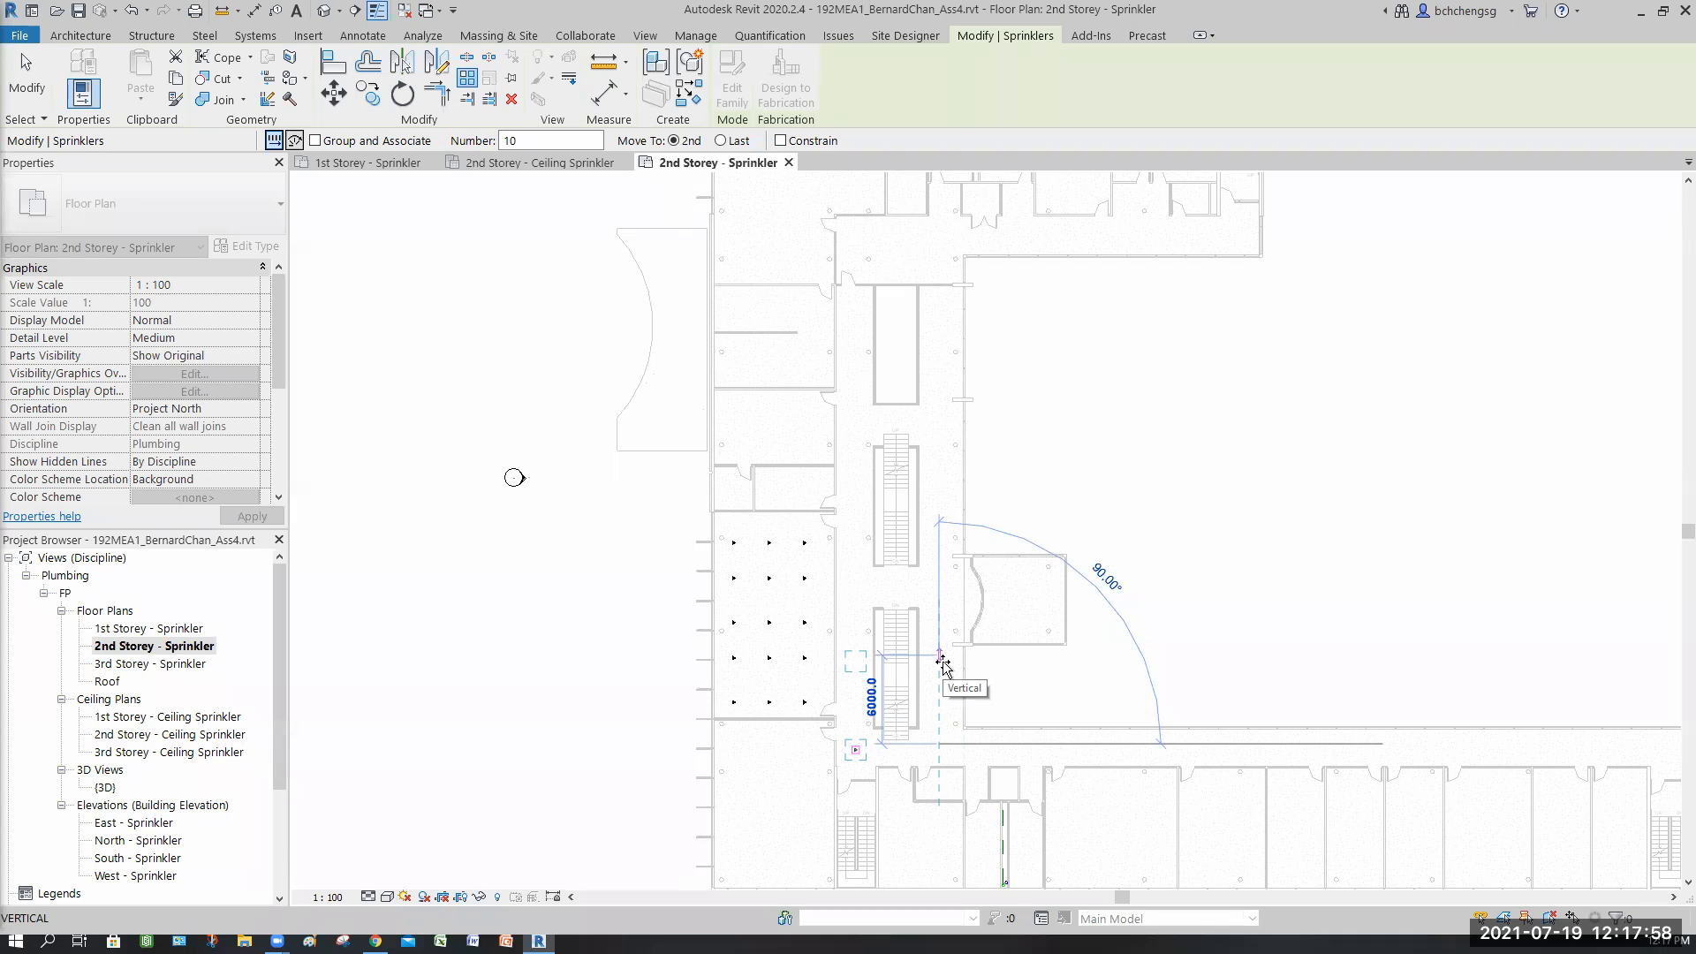
type("3500")
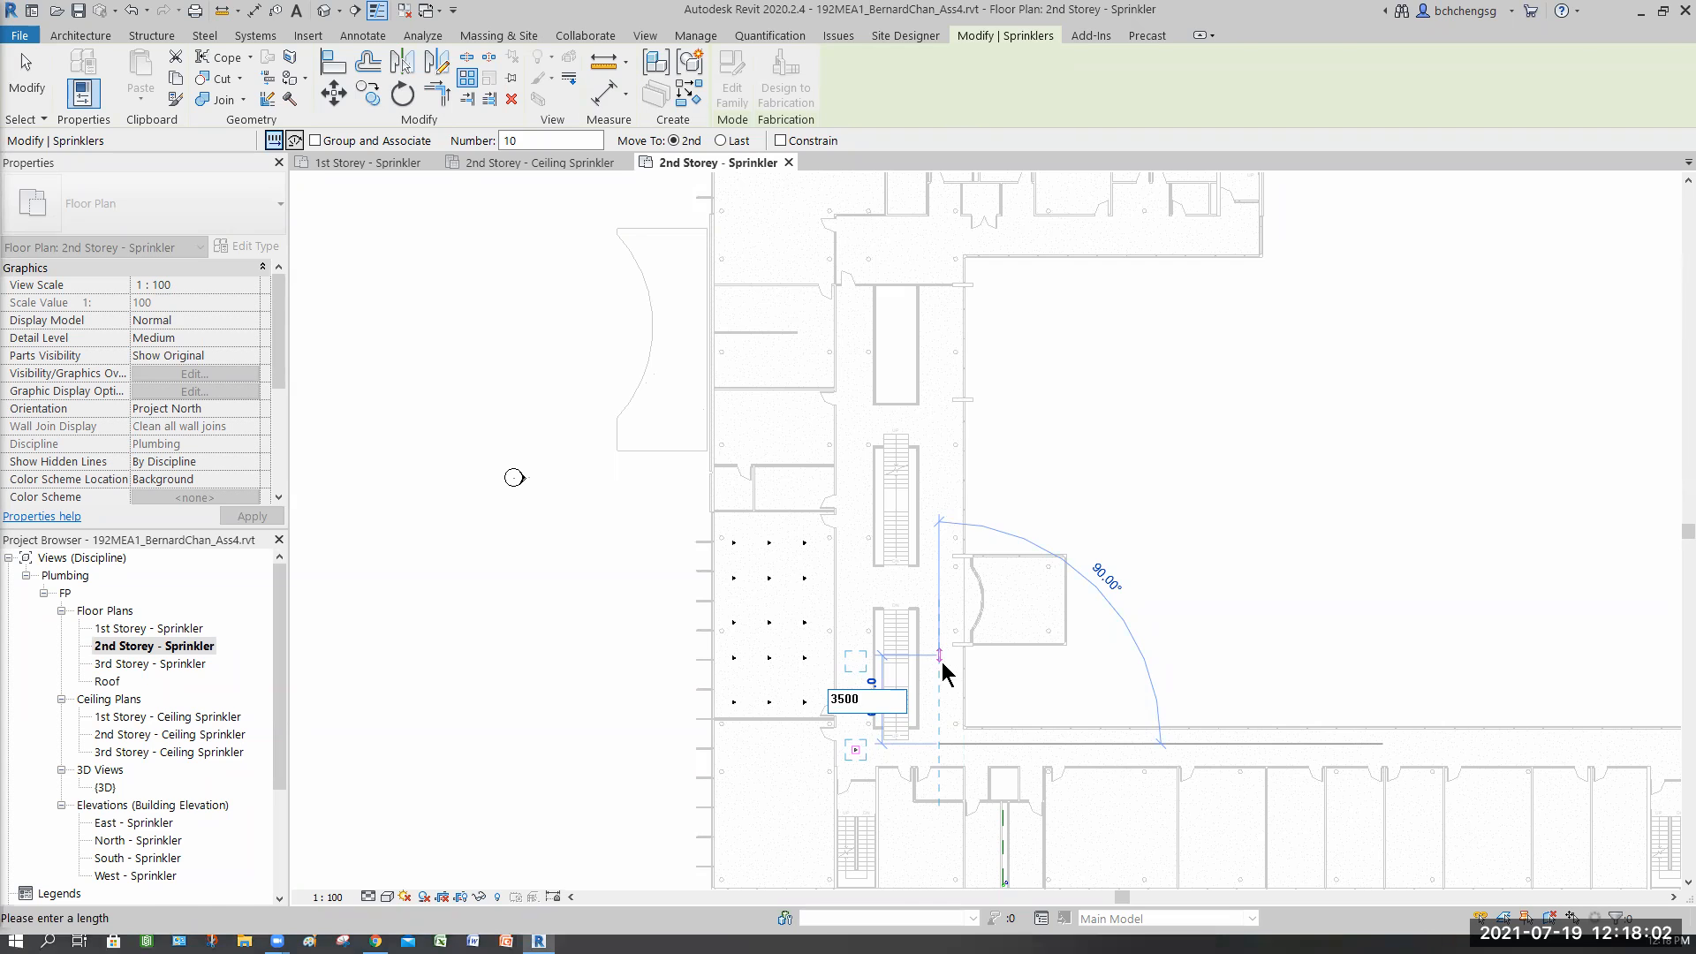
key("Return")
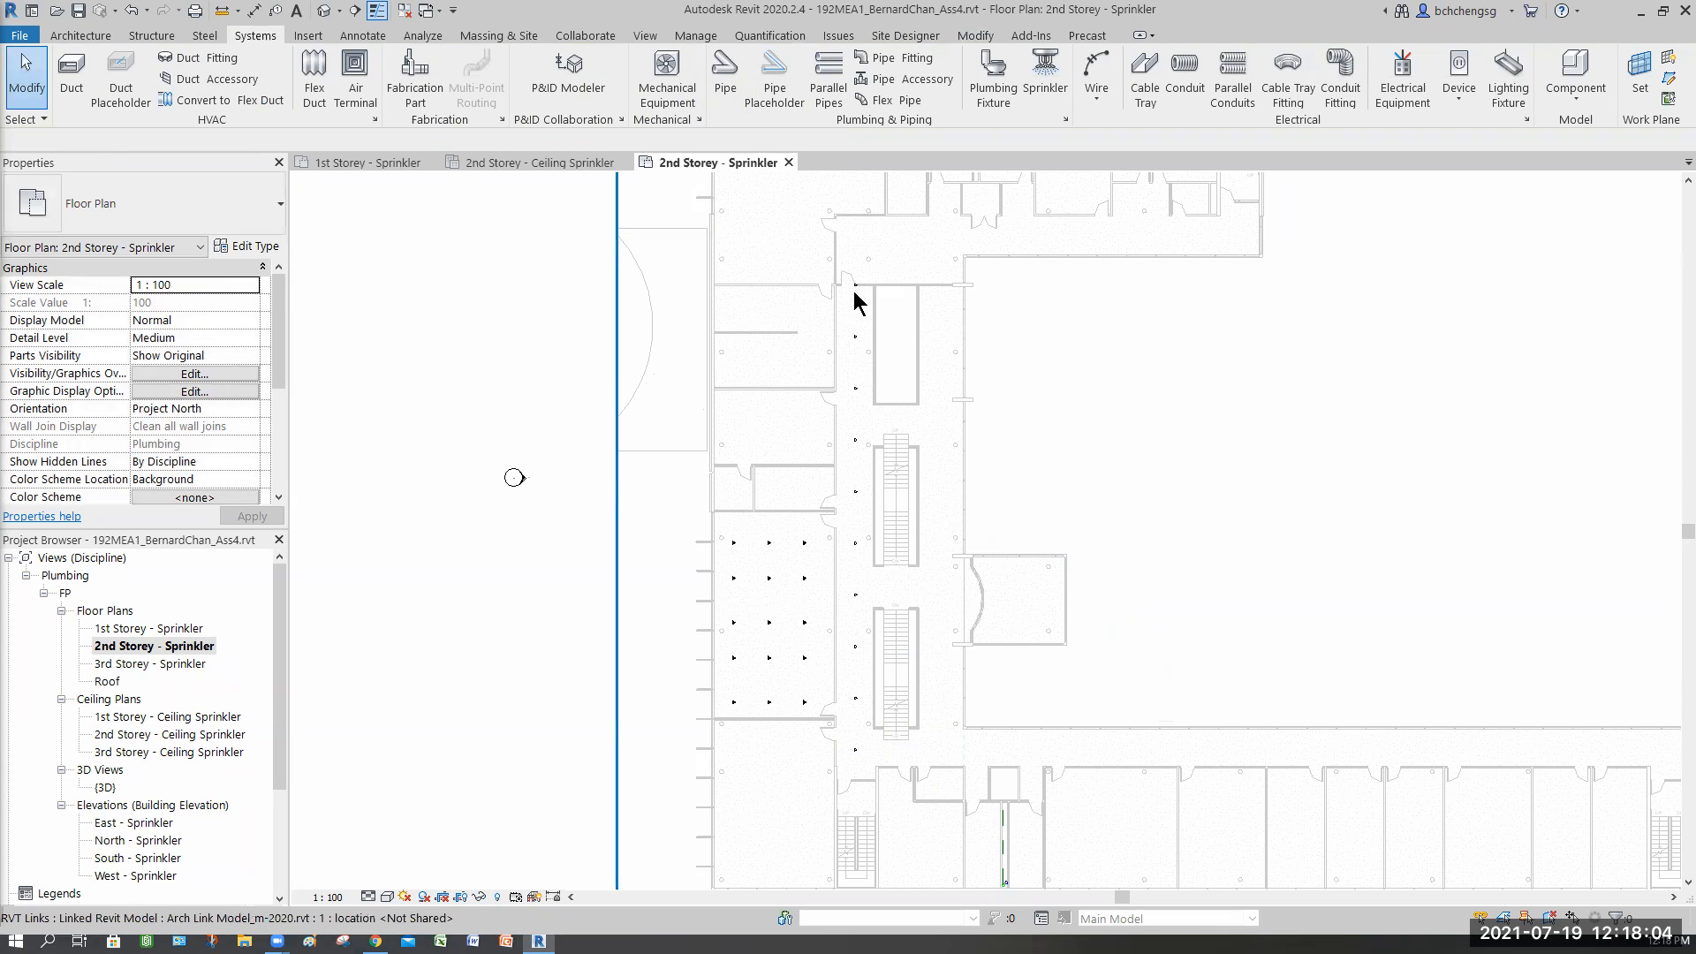
- Undo the 3500 mm array and array the corridor sprinkler vertically again as 10 ungrouped sprinklers at 3300 mm spacing
scroll(837, 284, "up", 3)
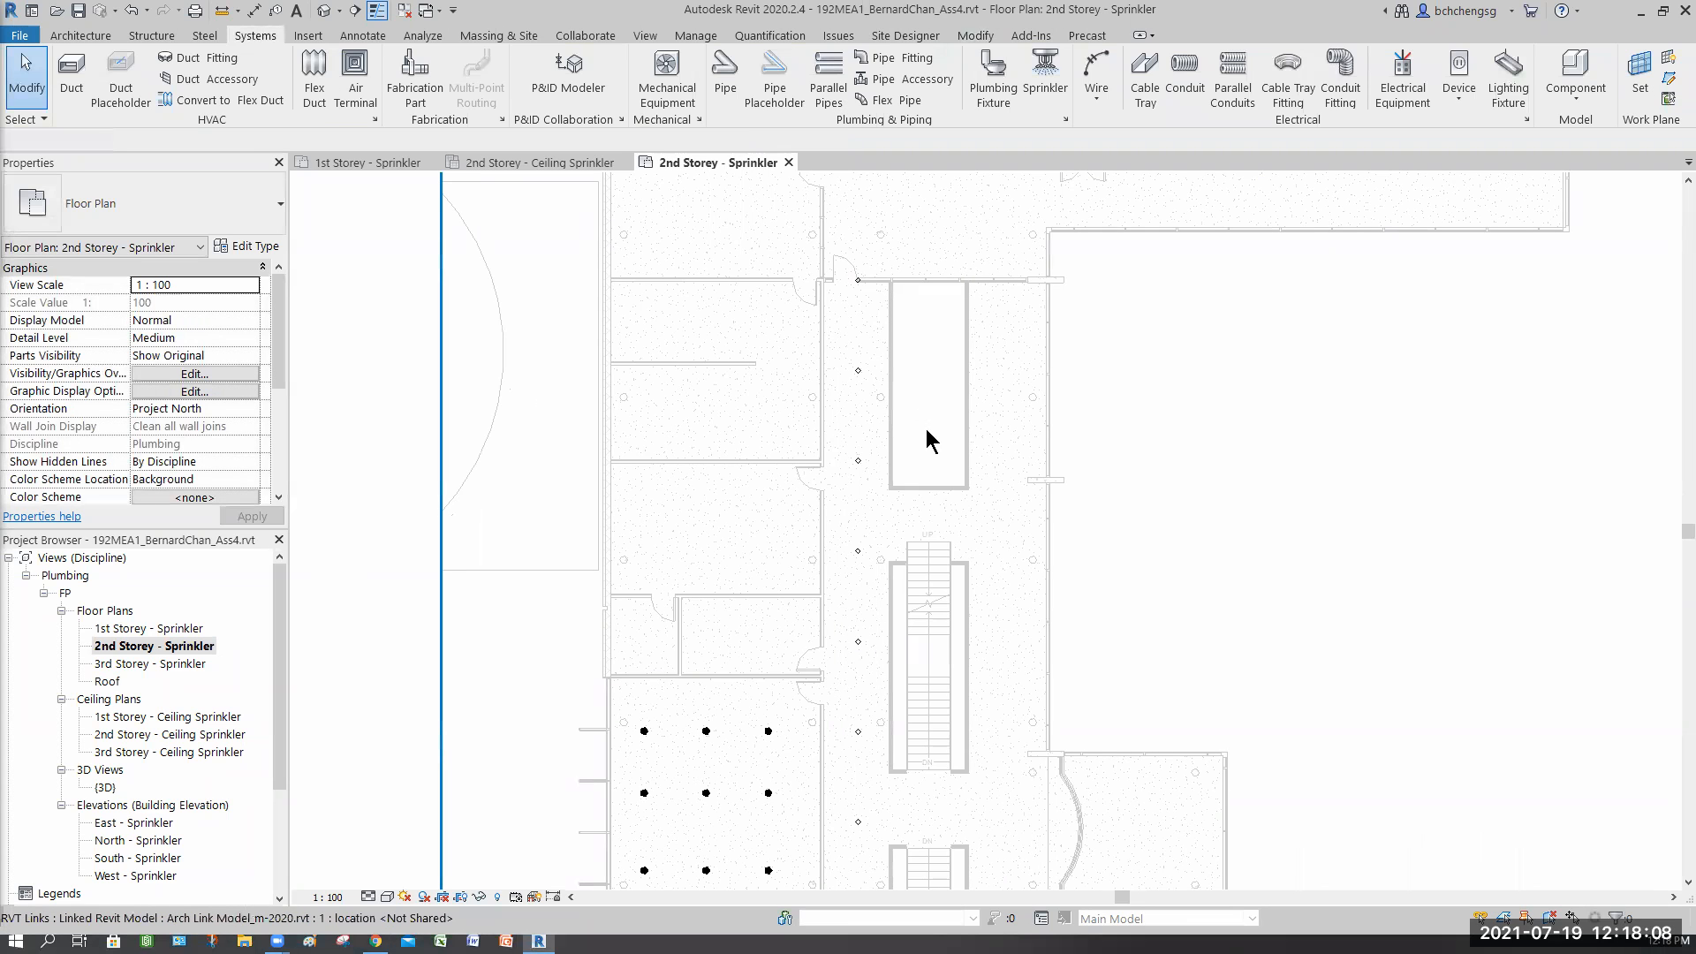
scroll(926, 436, "down", 2)
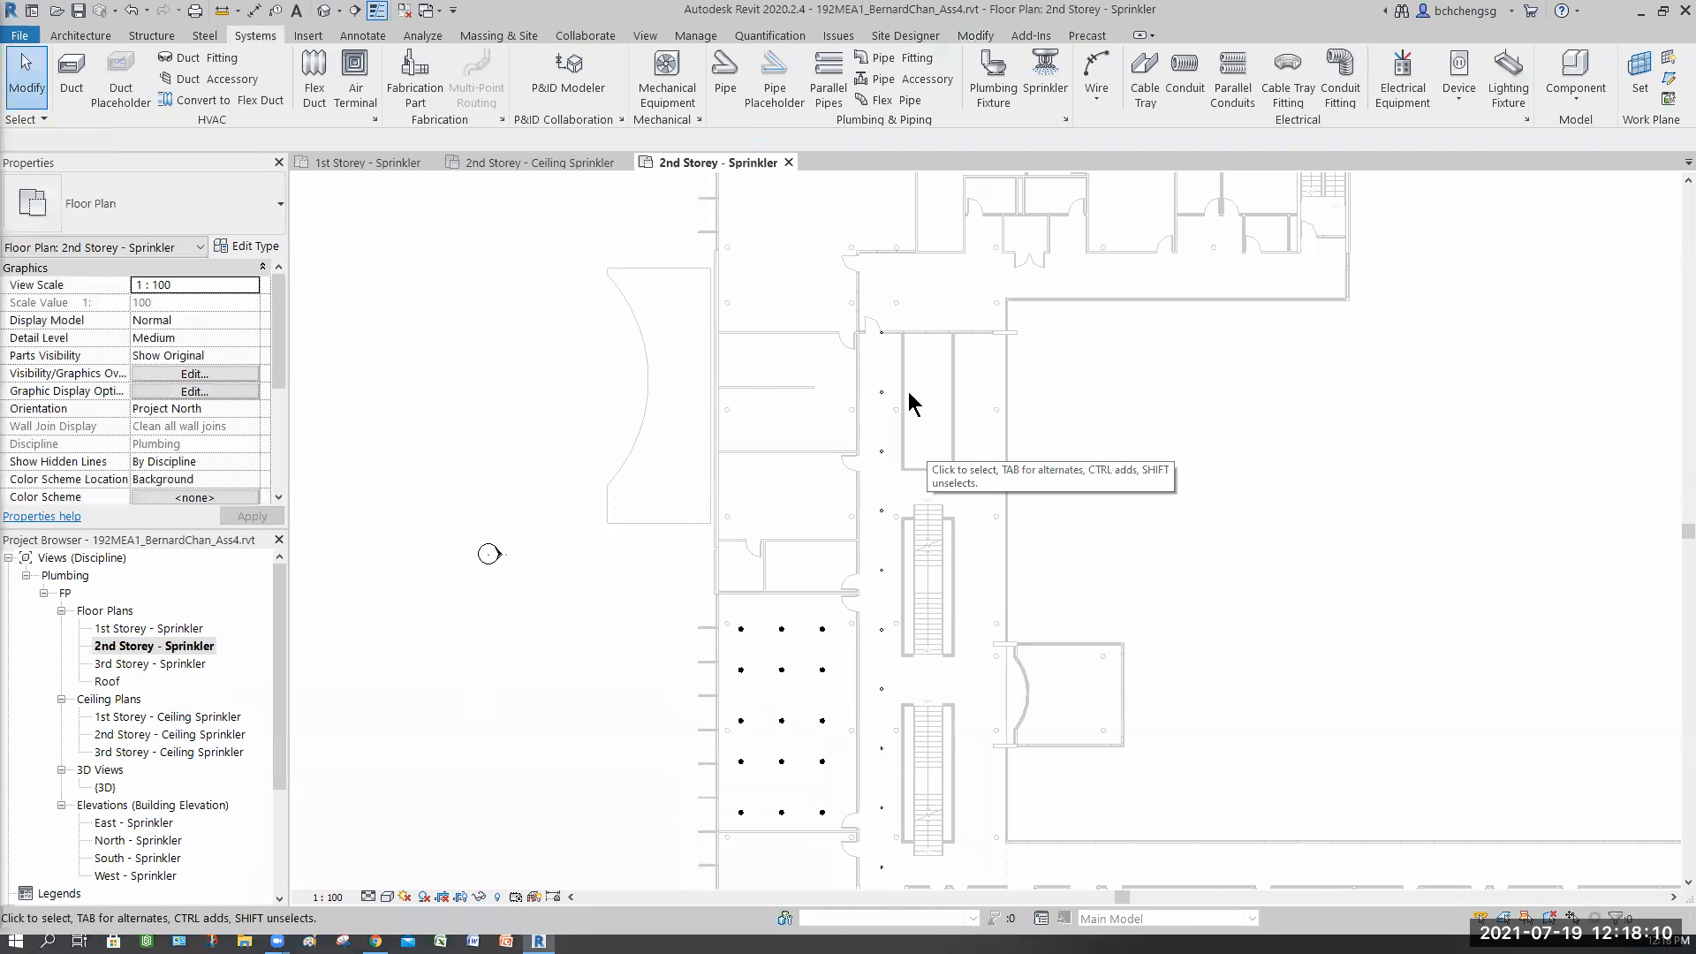
scroll(850, 334, "down", 2)
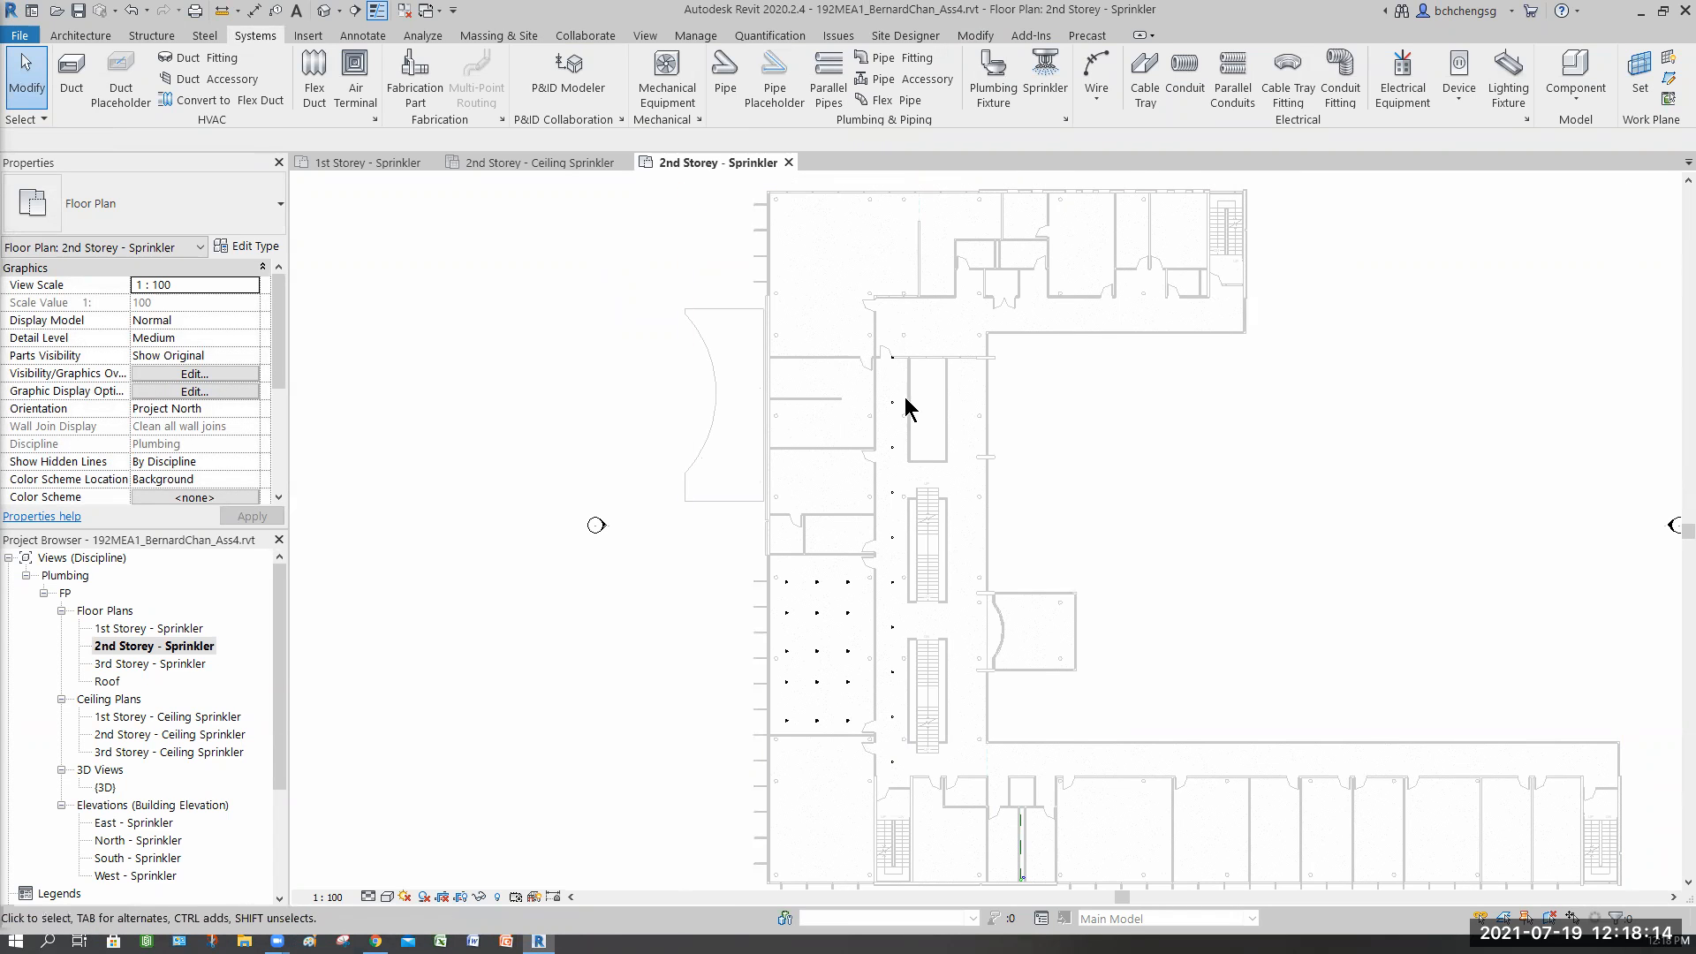
scroll(903, 416, "up", 2)
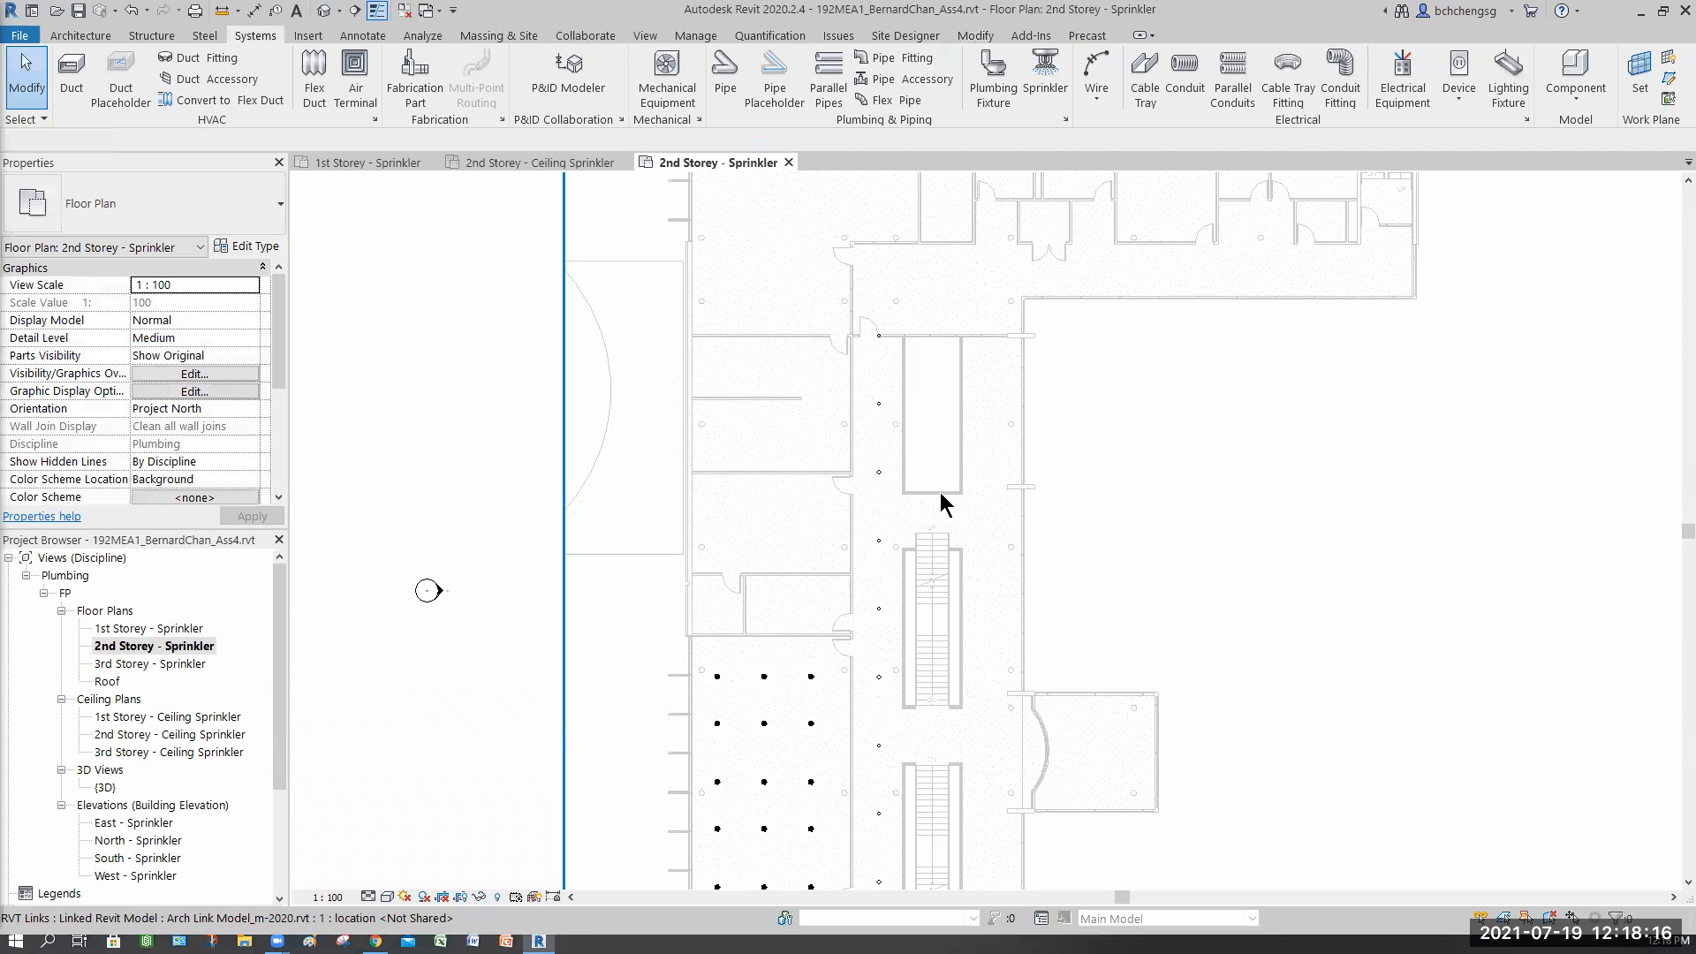
scroll(871, 713, "down", 1)
scroll(867, 719, "down", 1)
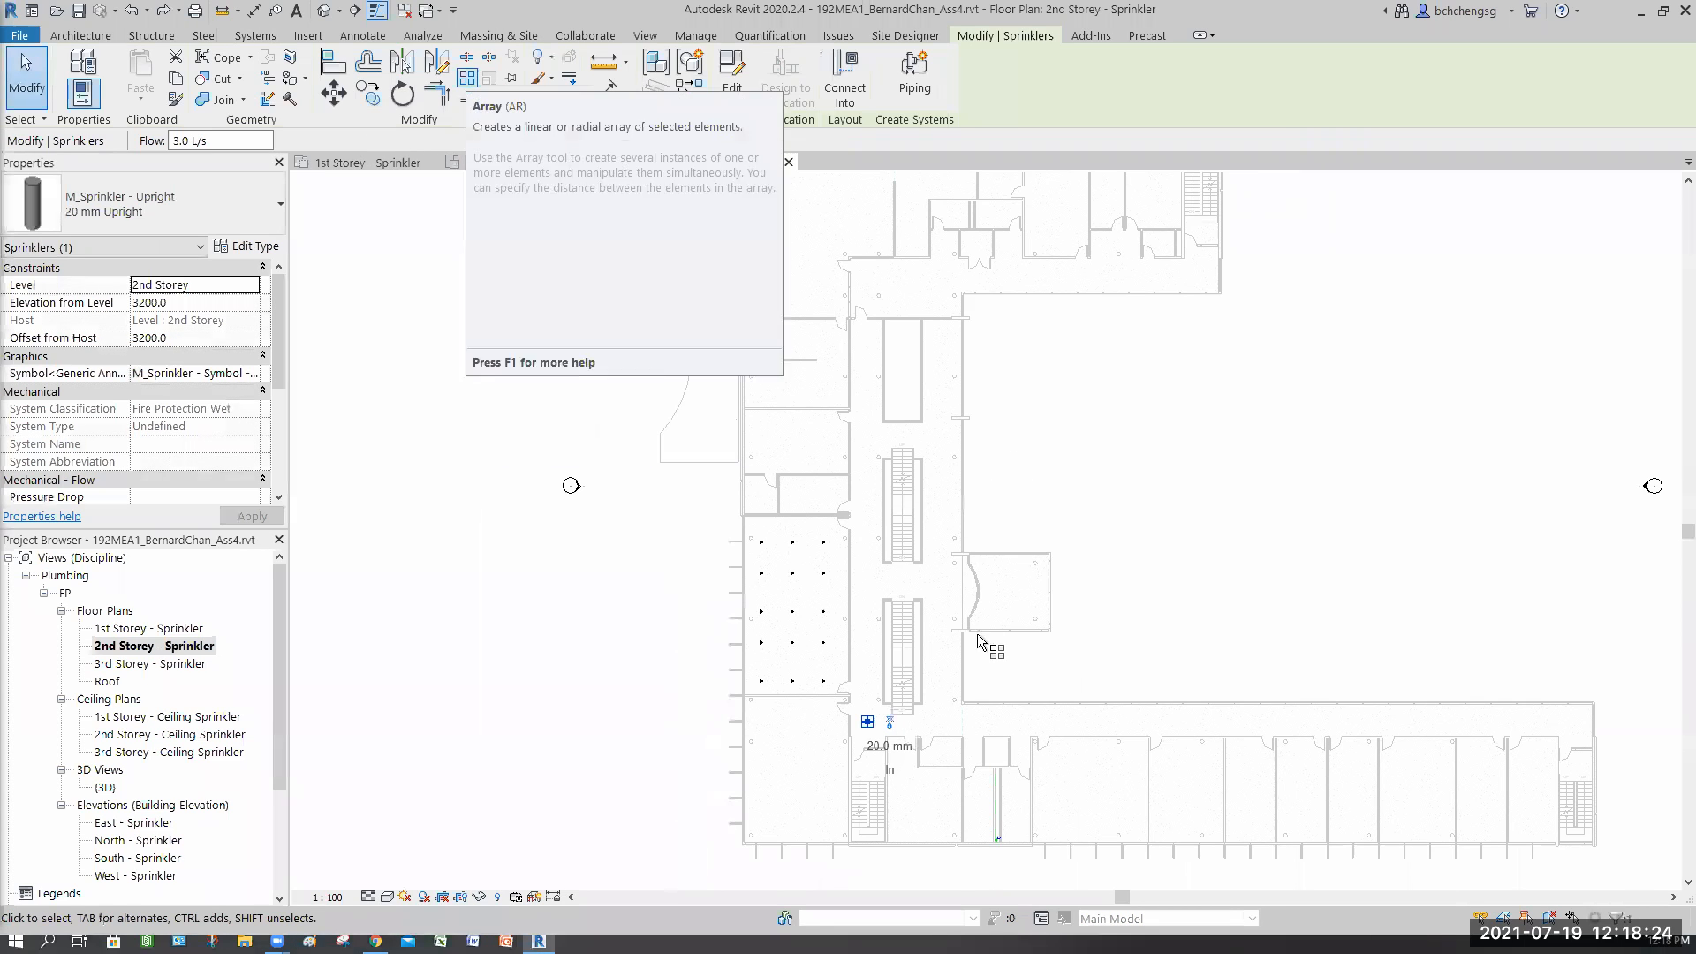
left_click(468, 77)
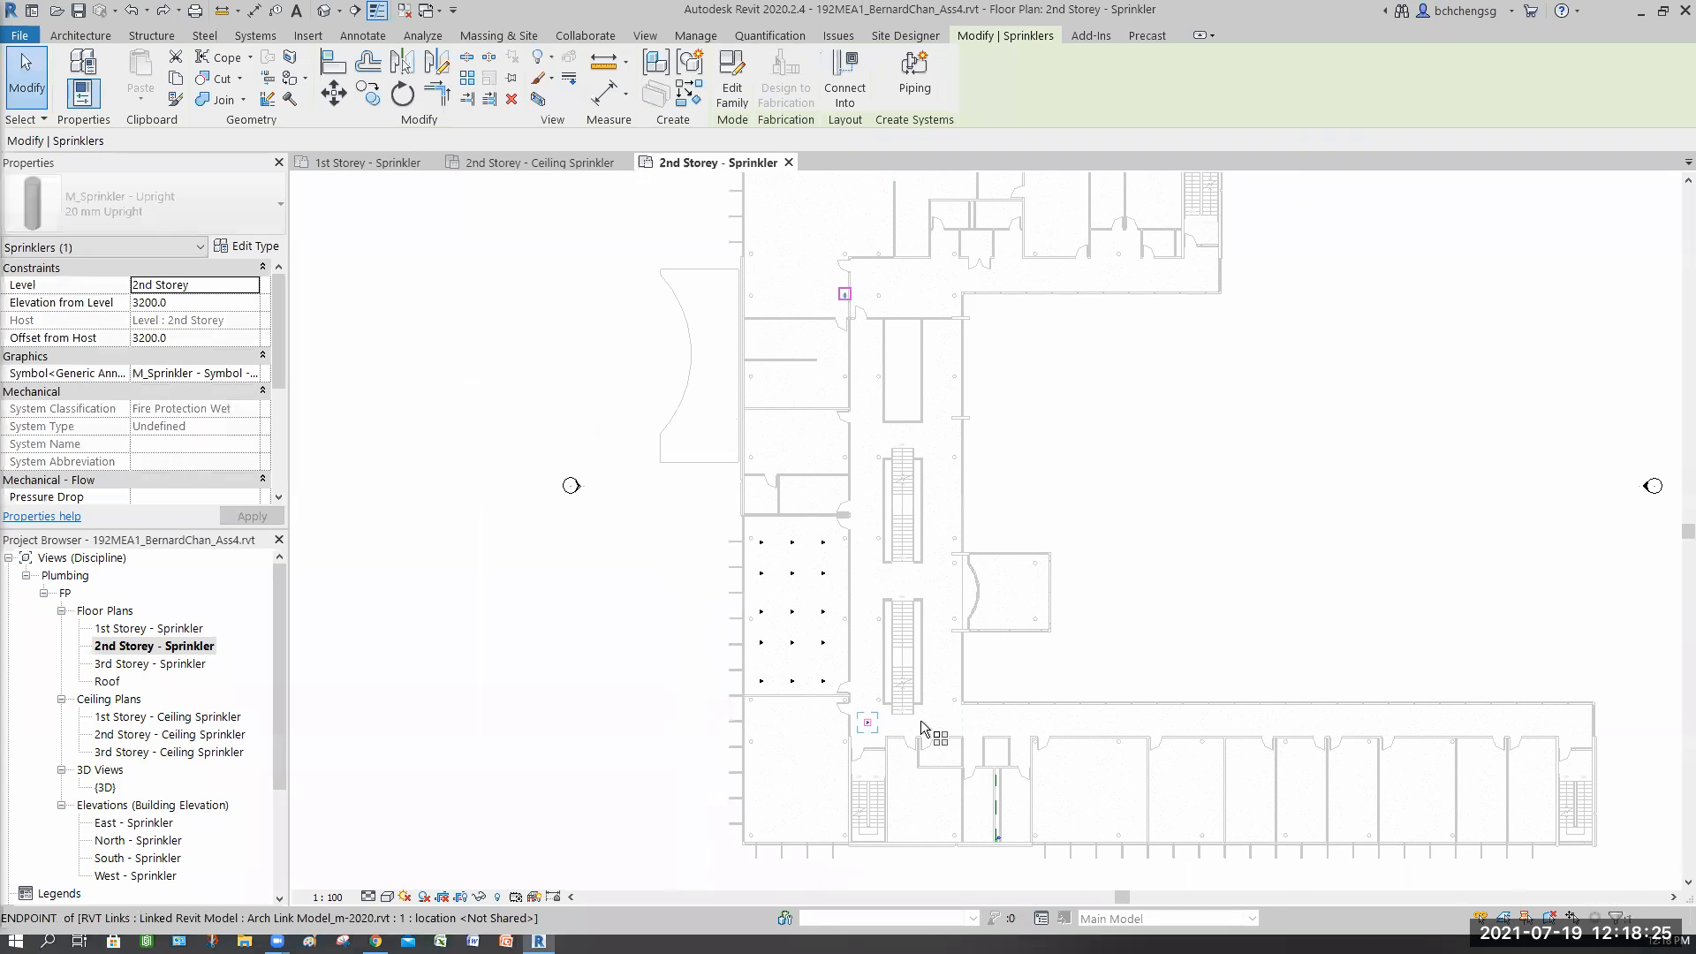
double_click(507, 141)
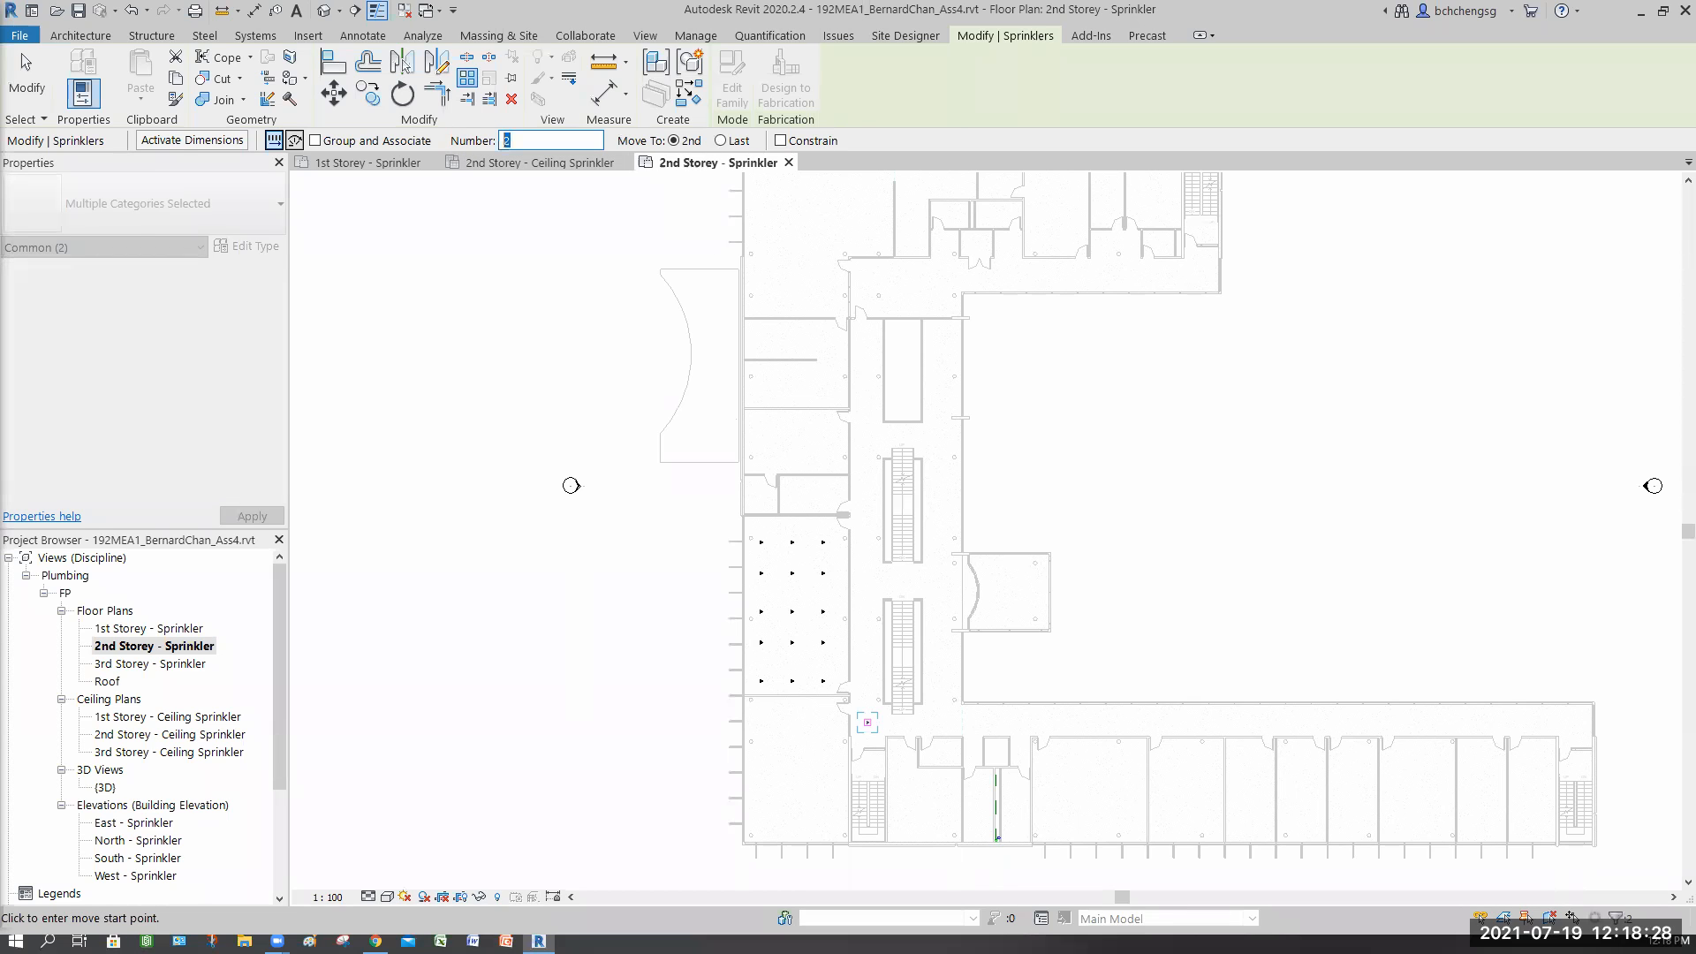
type("10")
left_click(943, 680)
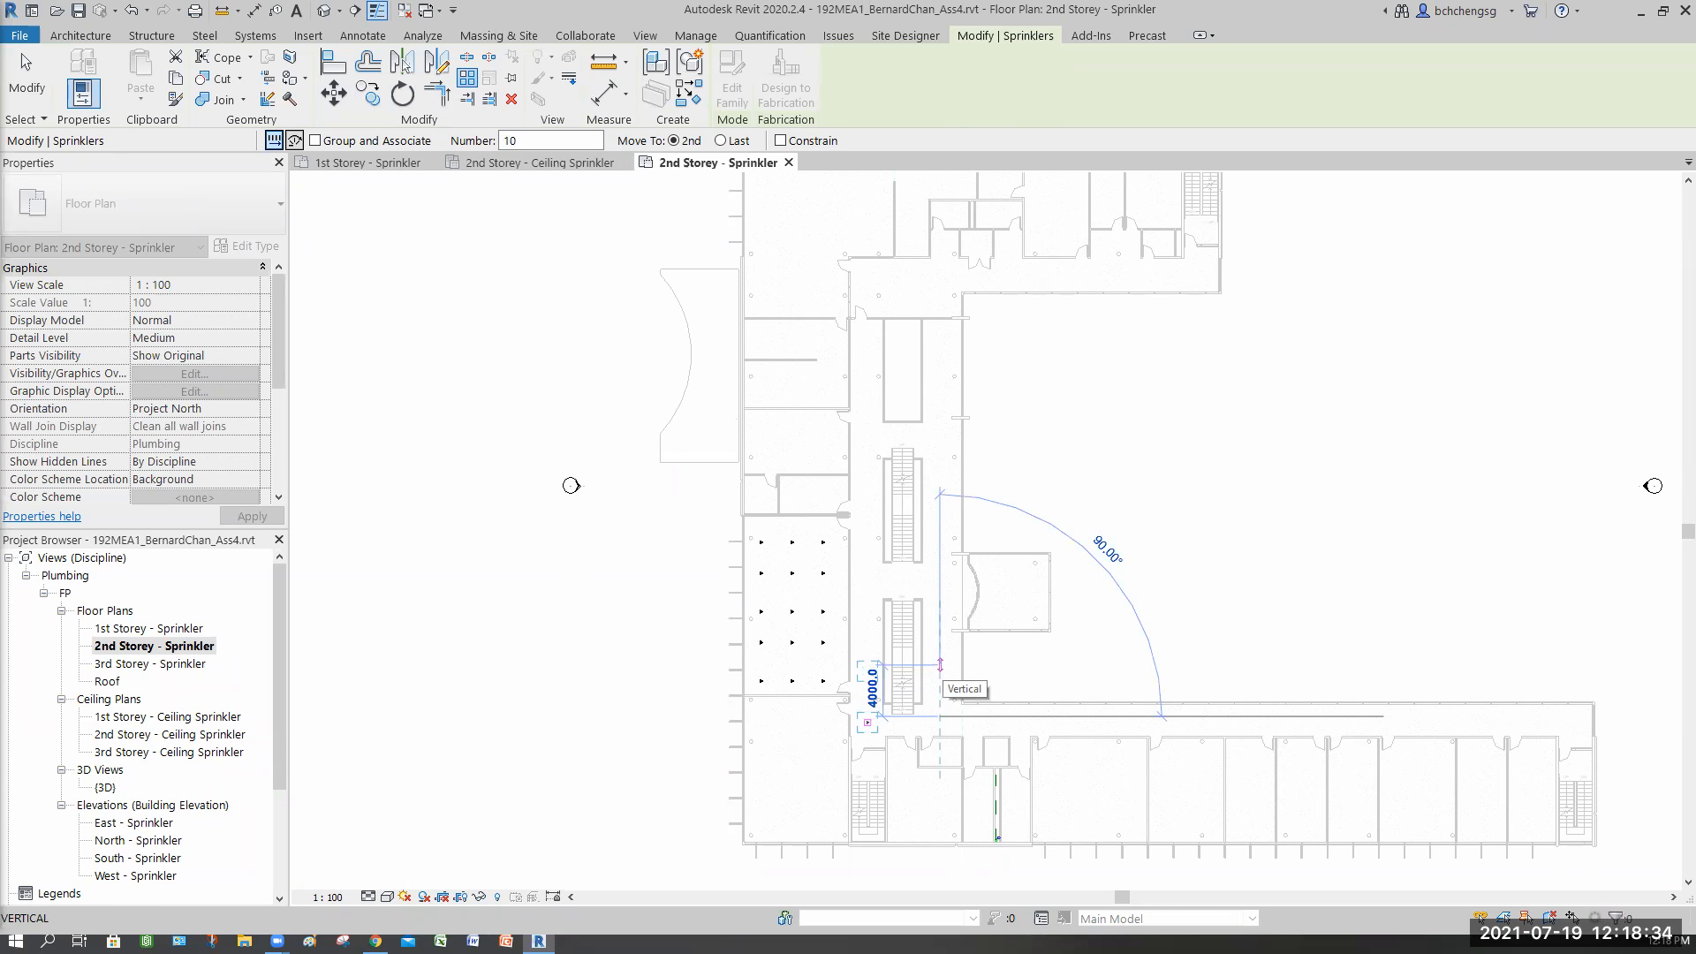
type("3300")
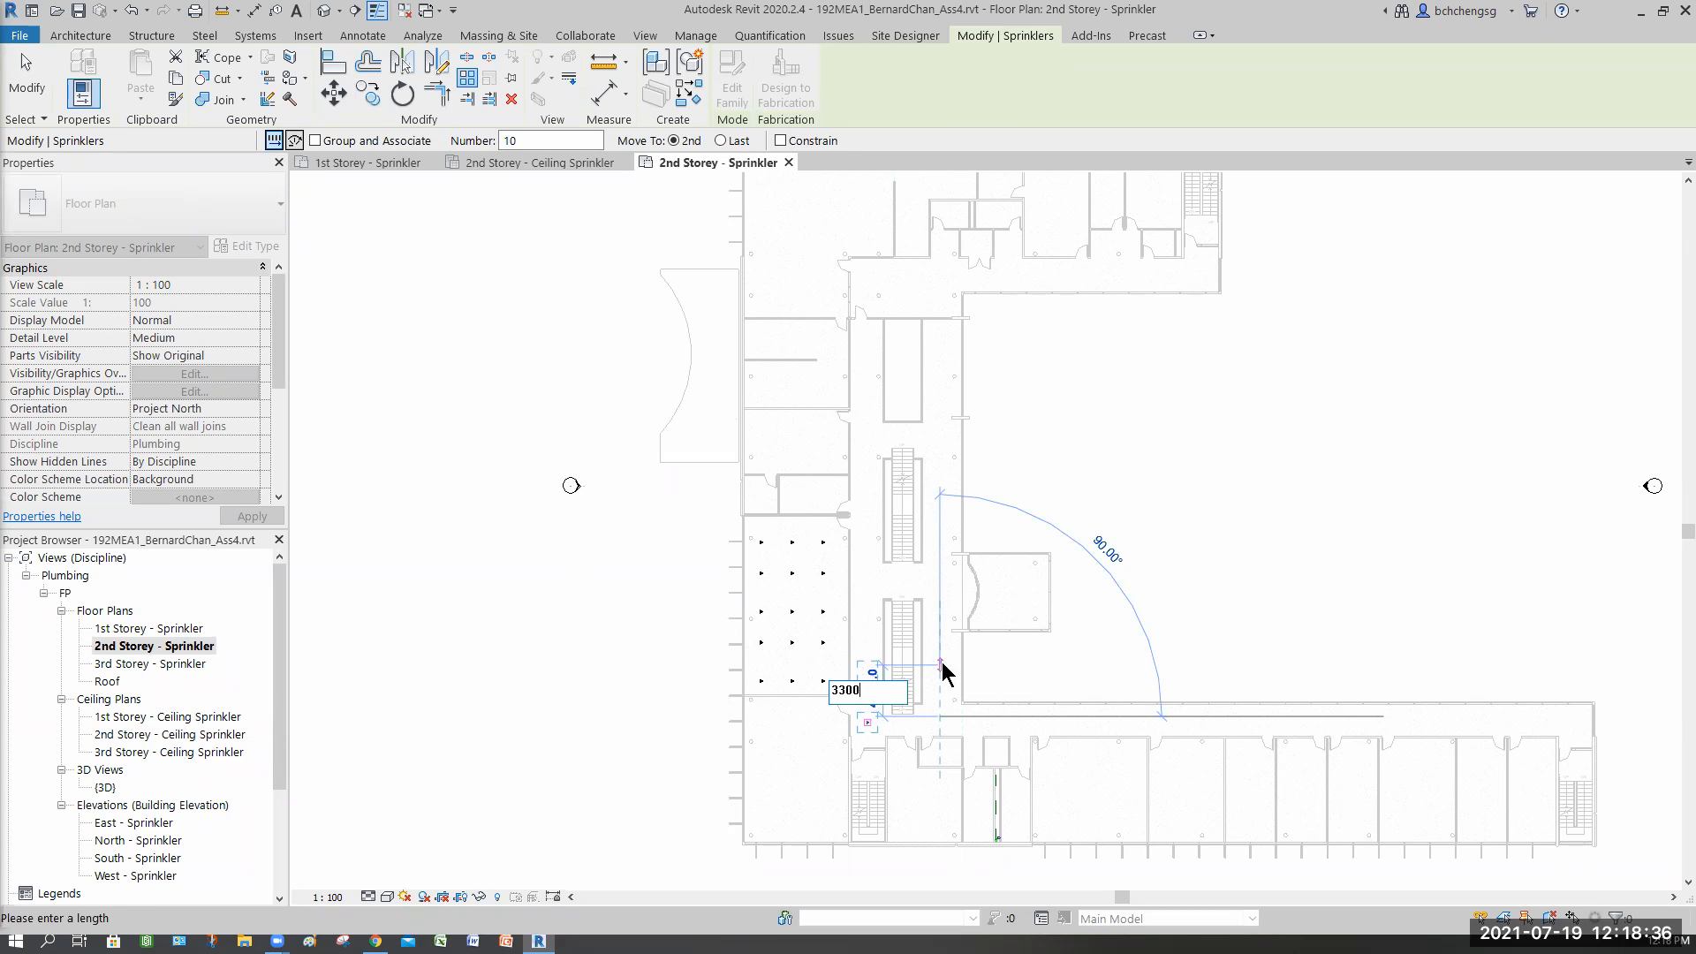
key("Return")
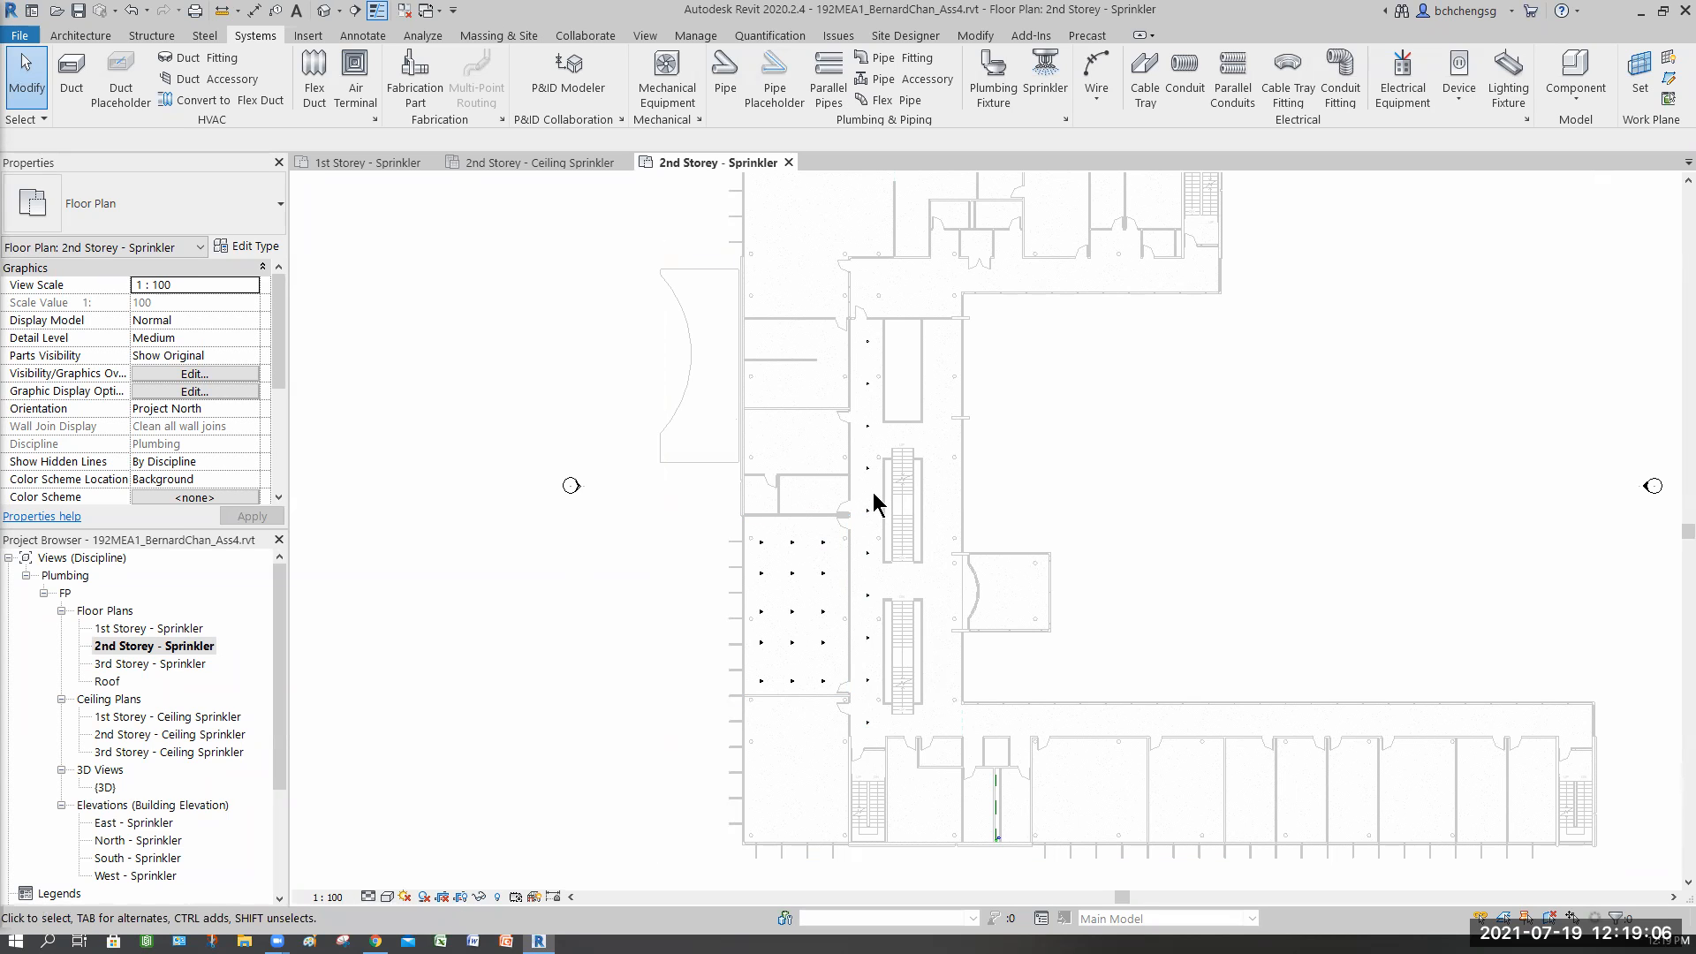
scroll(872, 491, "up", 1)
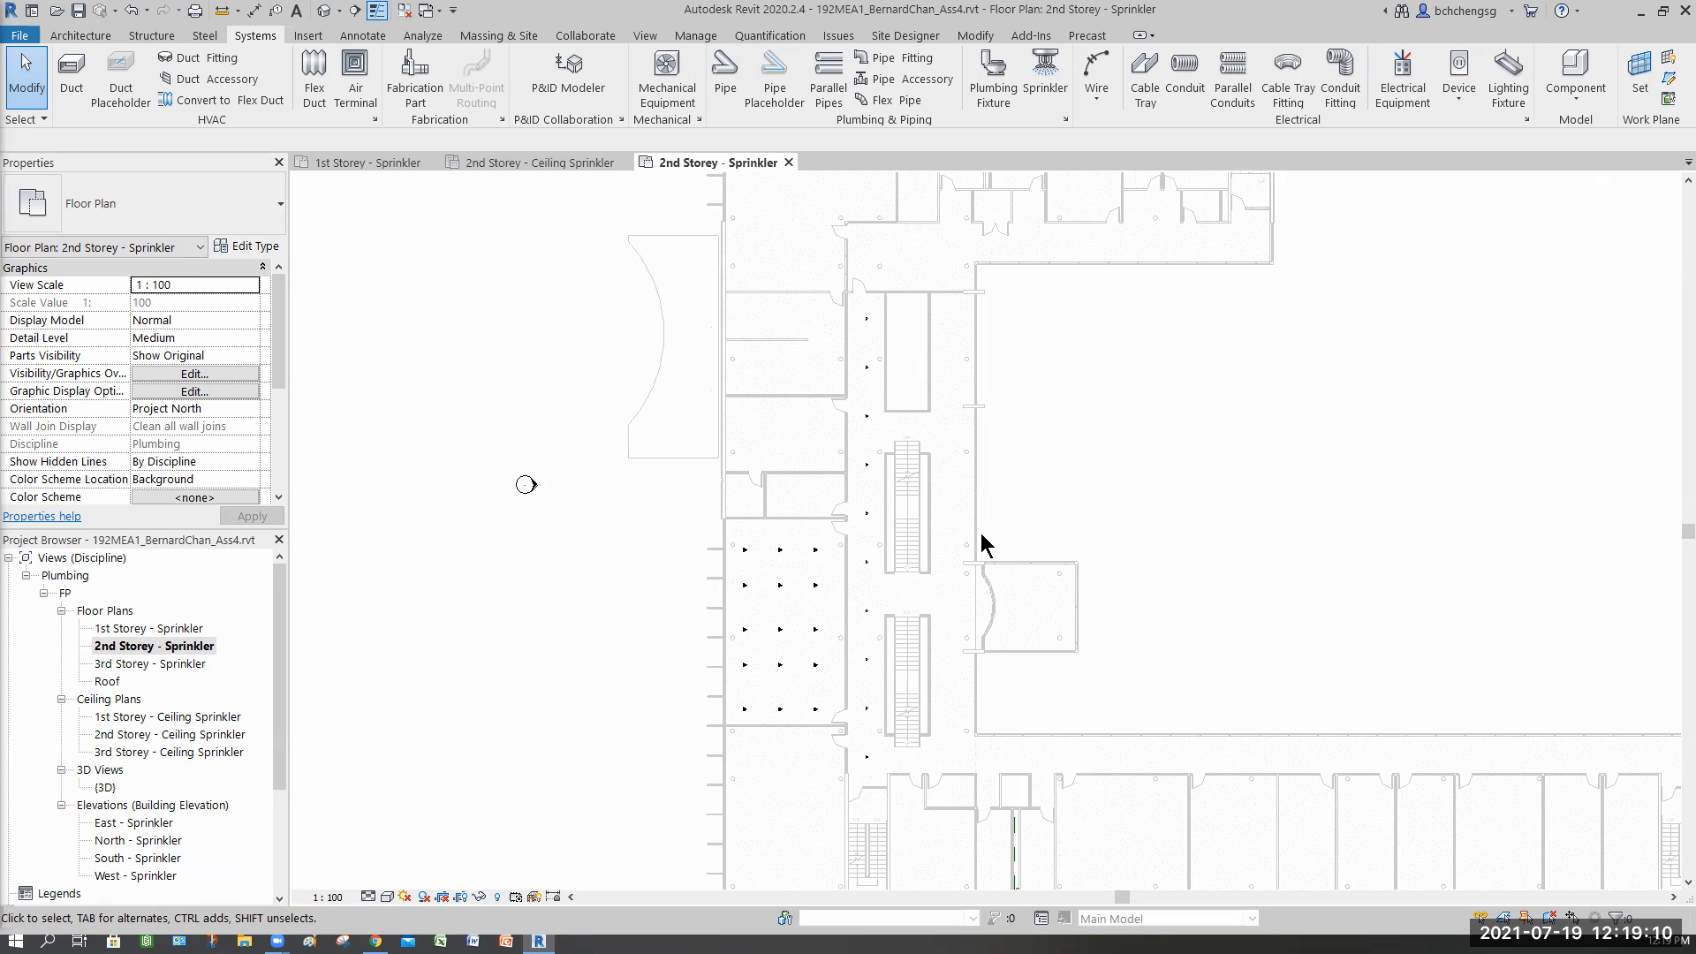
scroll(980, 532, "right", 1, "shift")
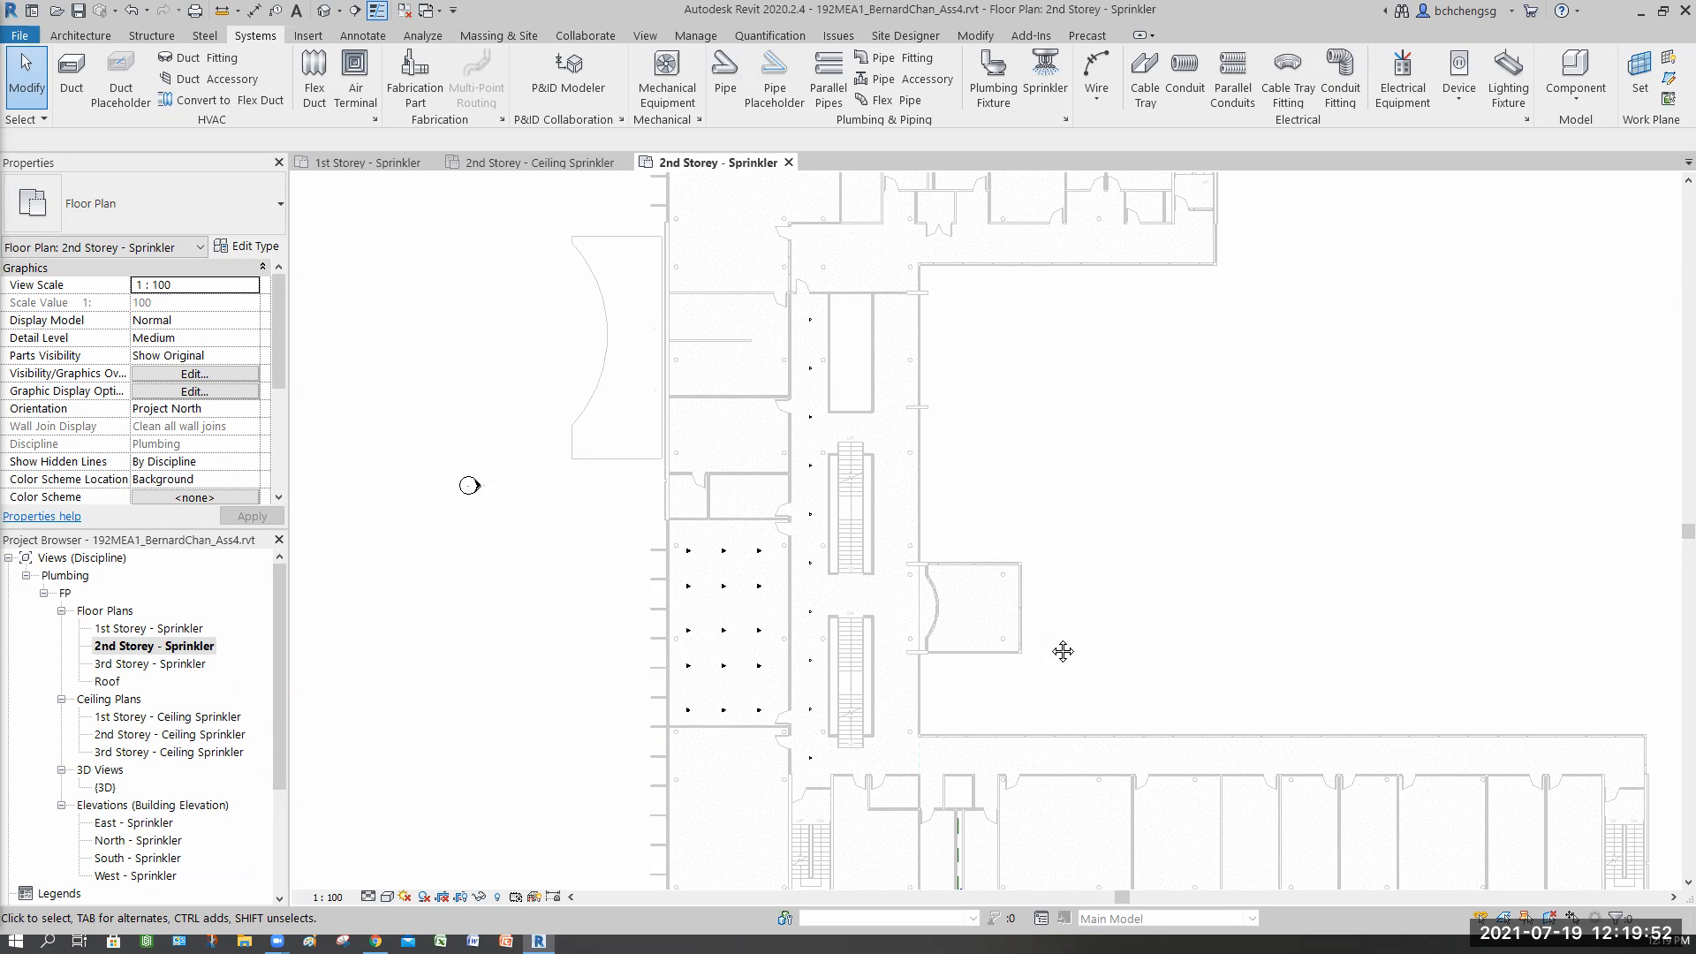
middle_click_drag(848, 685, 778, 535)
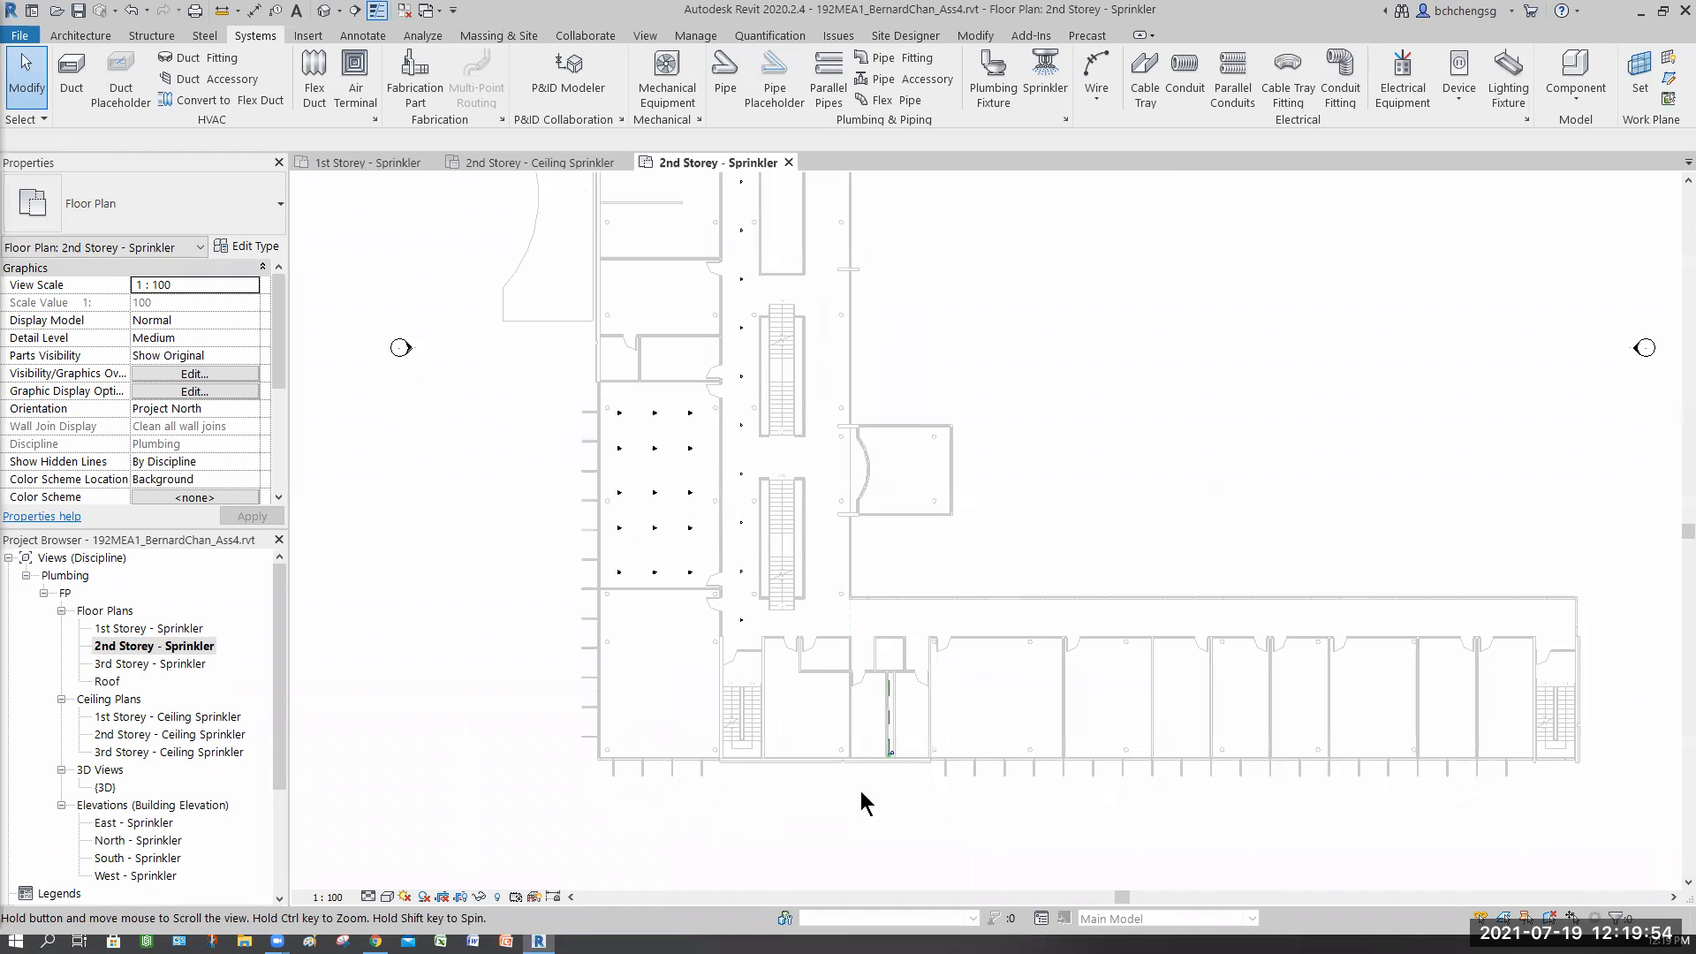
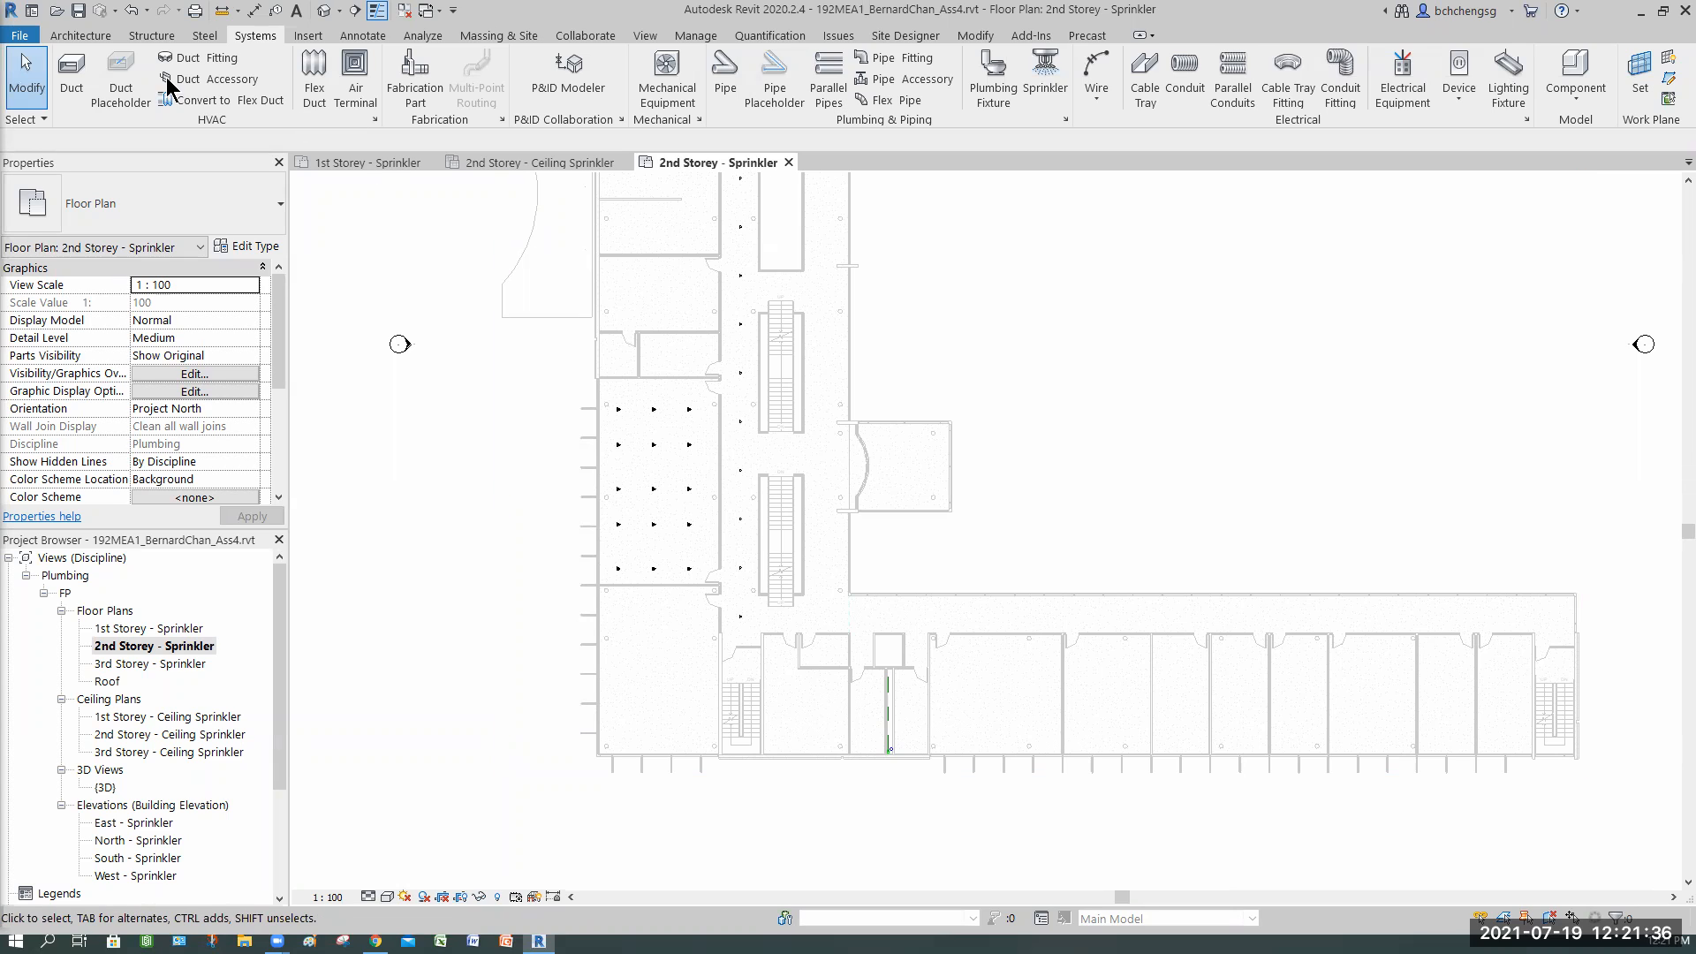
- Save the Revit project and switch to the Chrome window with the BE knowledgehub attendance page
left_click(77, 13)
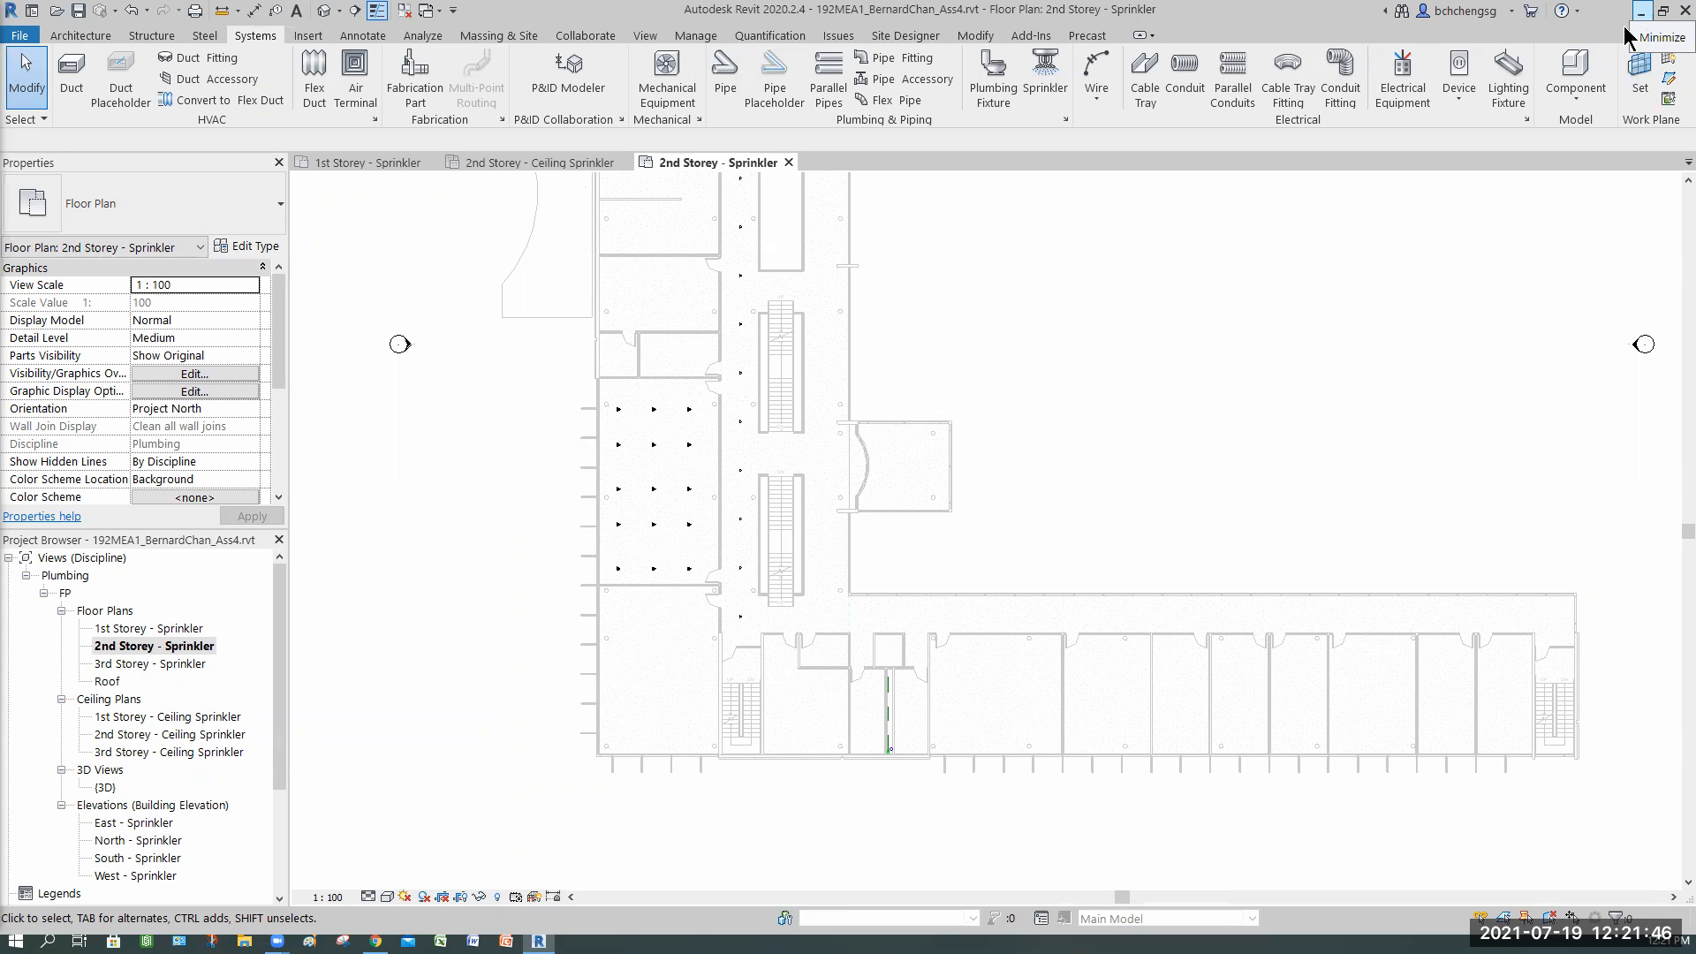
key("super+d")
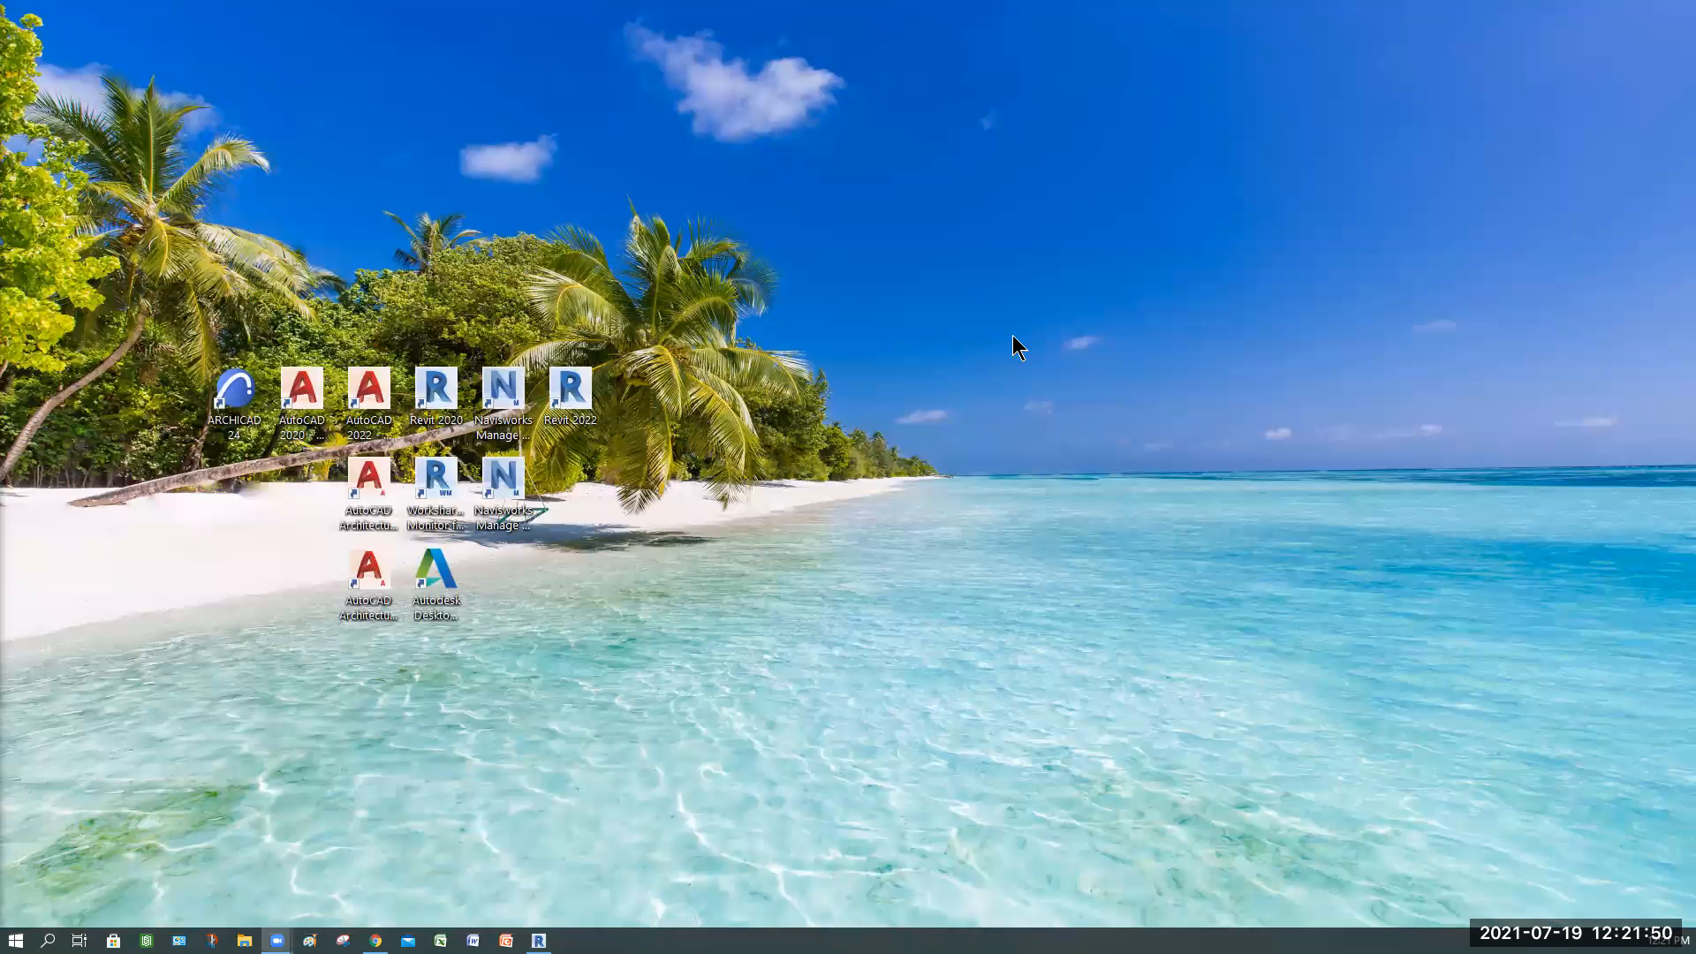
left_click(606, 532)
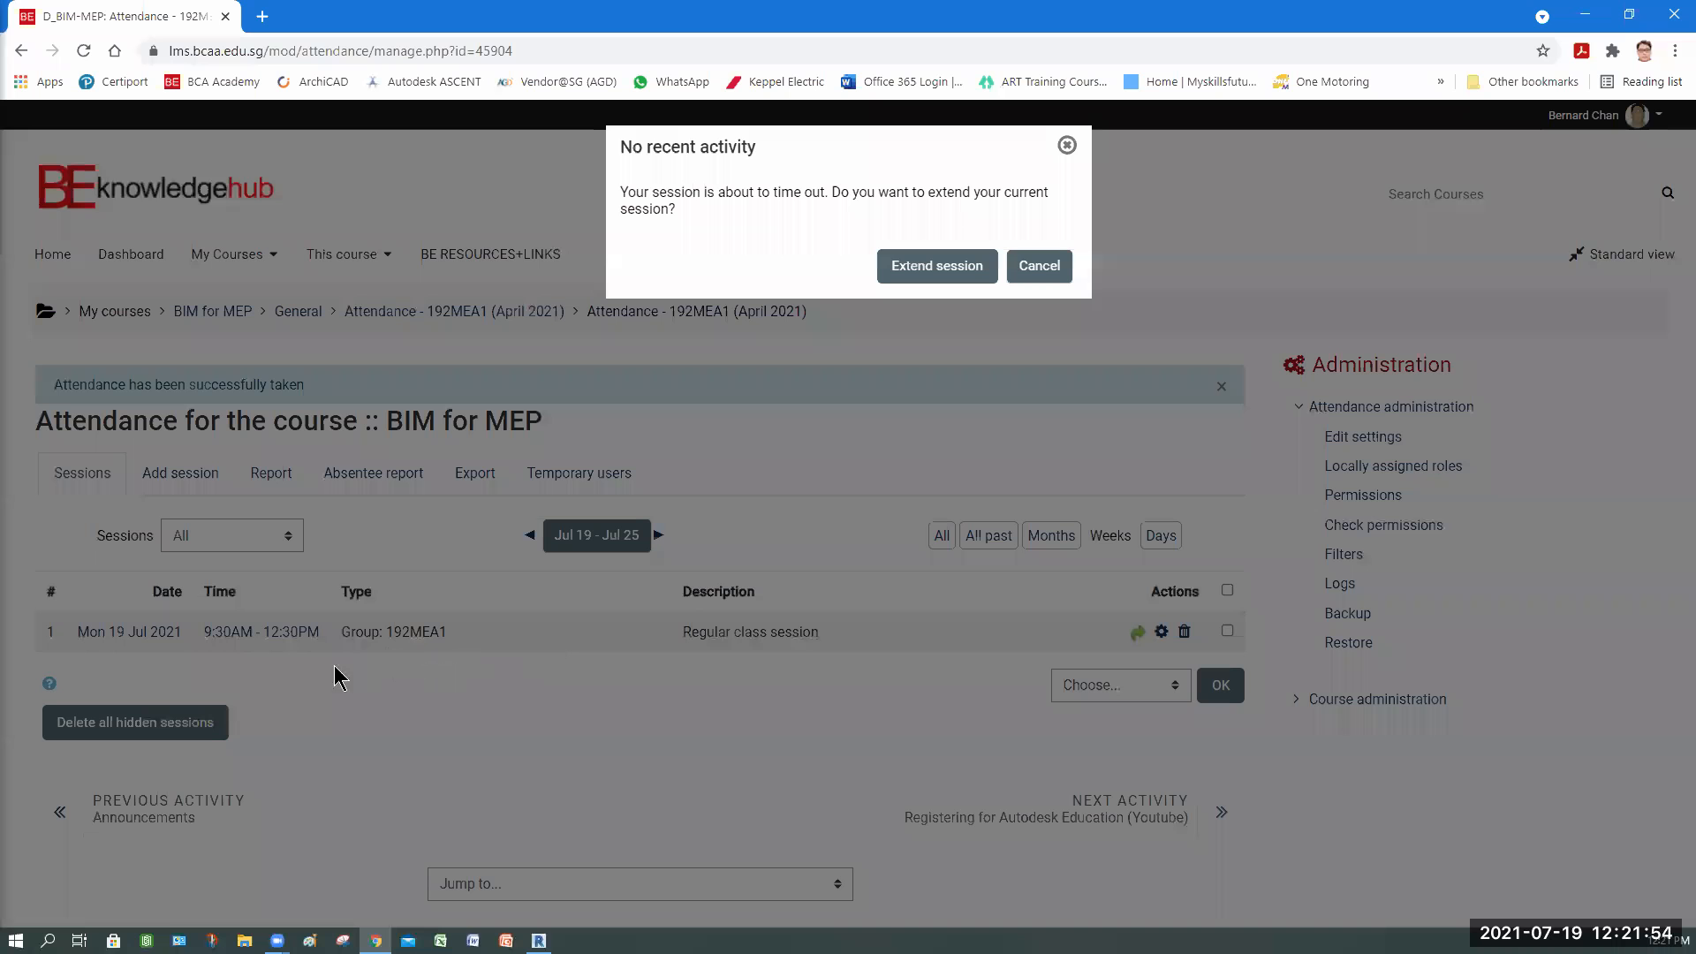
- Log back in to BE knowledgehub after the session time-out and open the BIM for MEP course
left_click(346, 656)
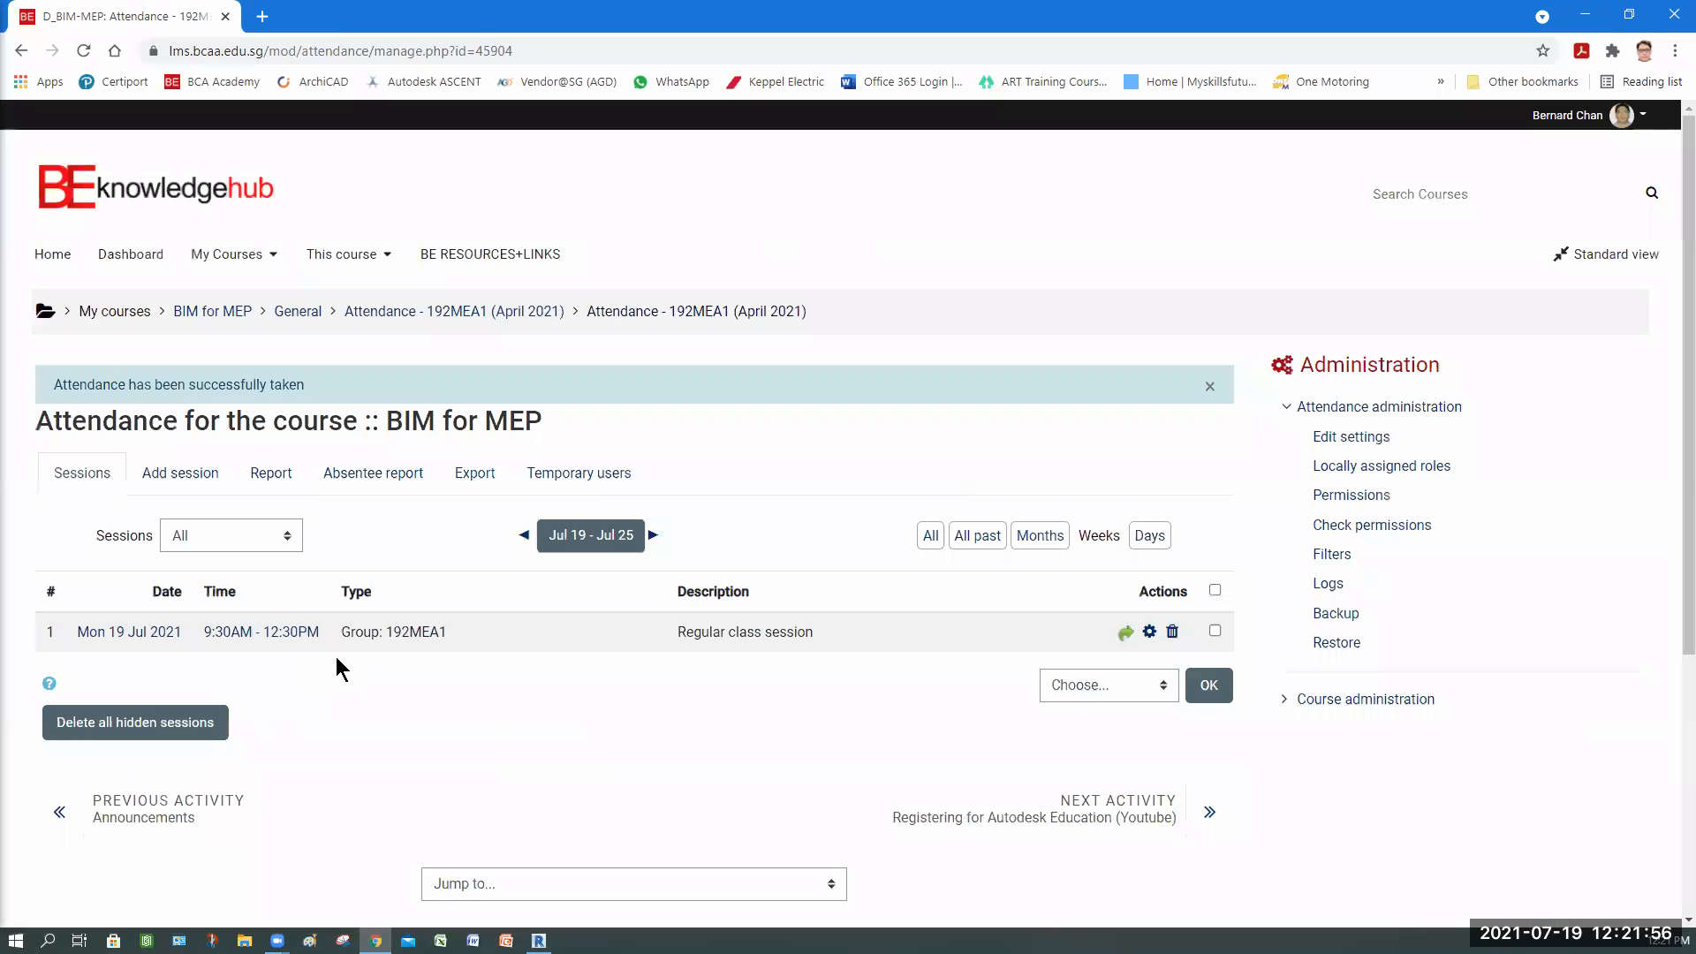
scroll(311, 606, "down", 2)
scroll(311, 605, "up", 2)
left_click(133, 256)
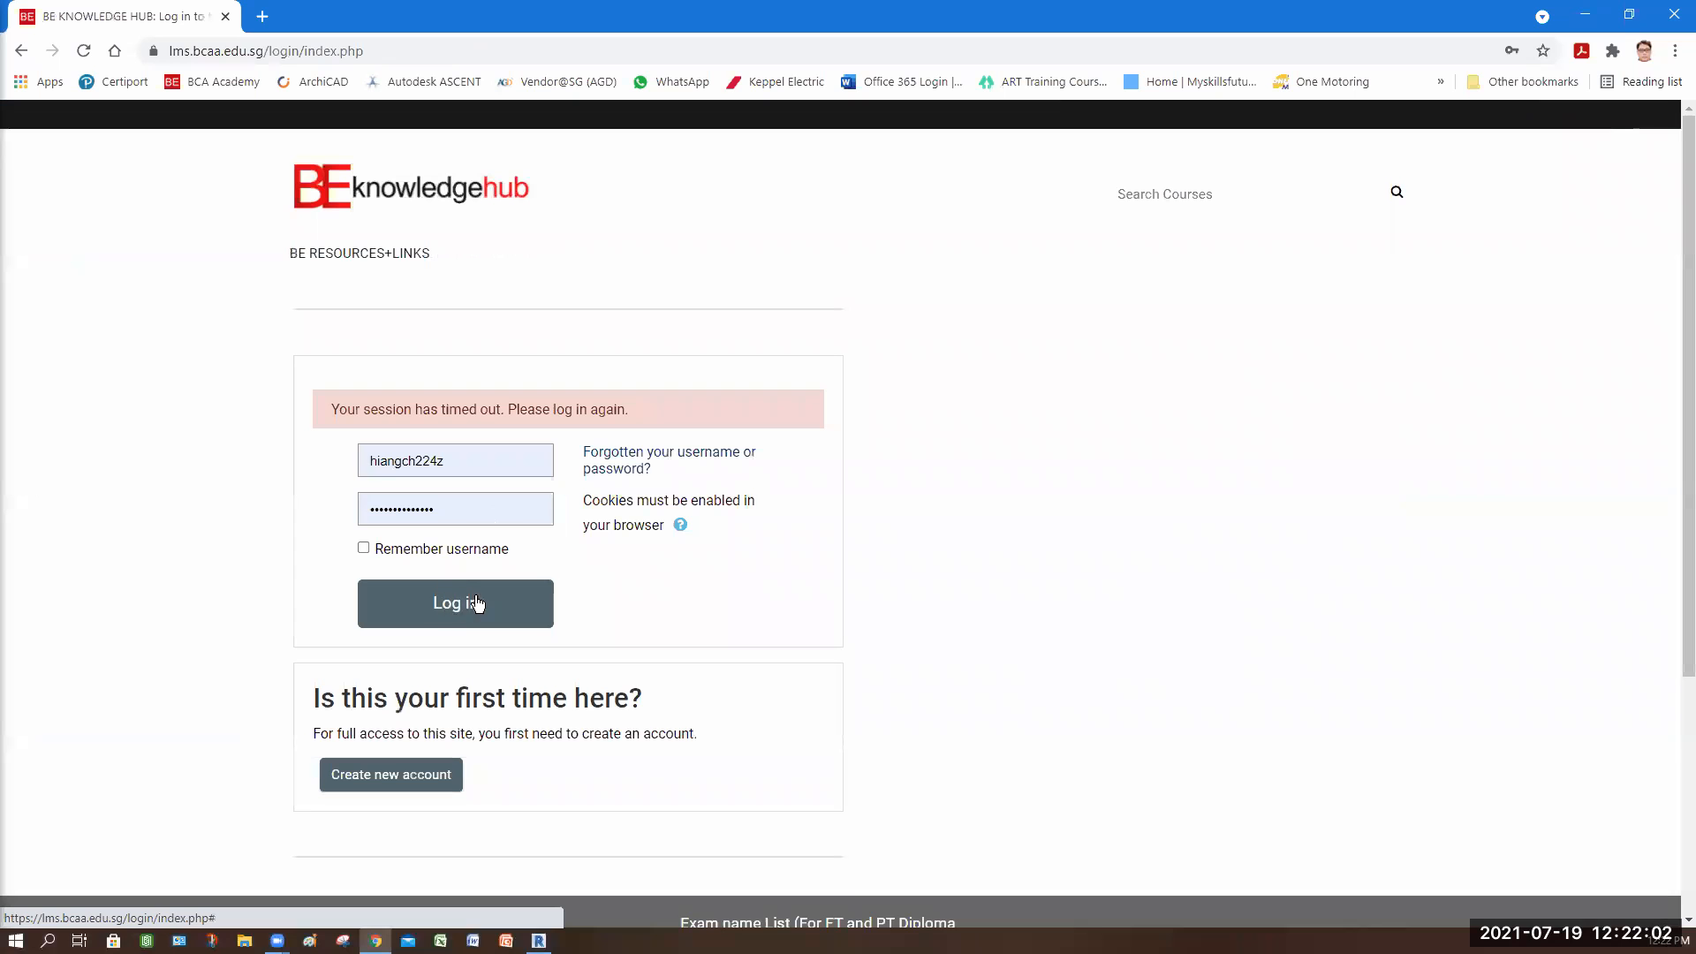
left_click(532, 594)
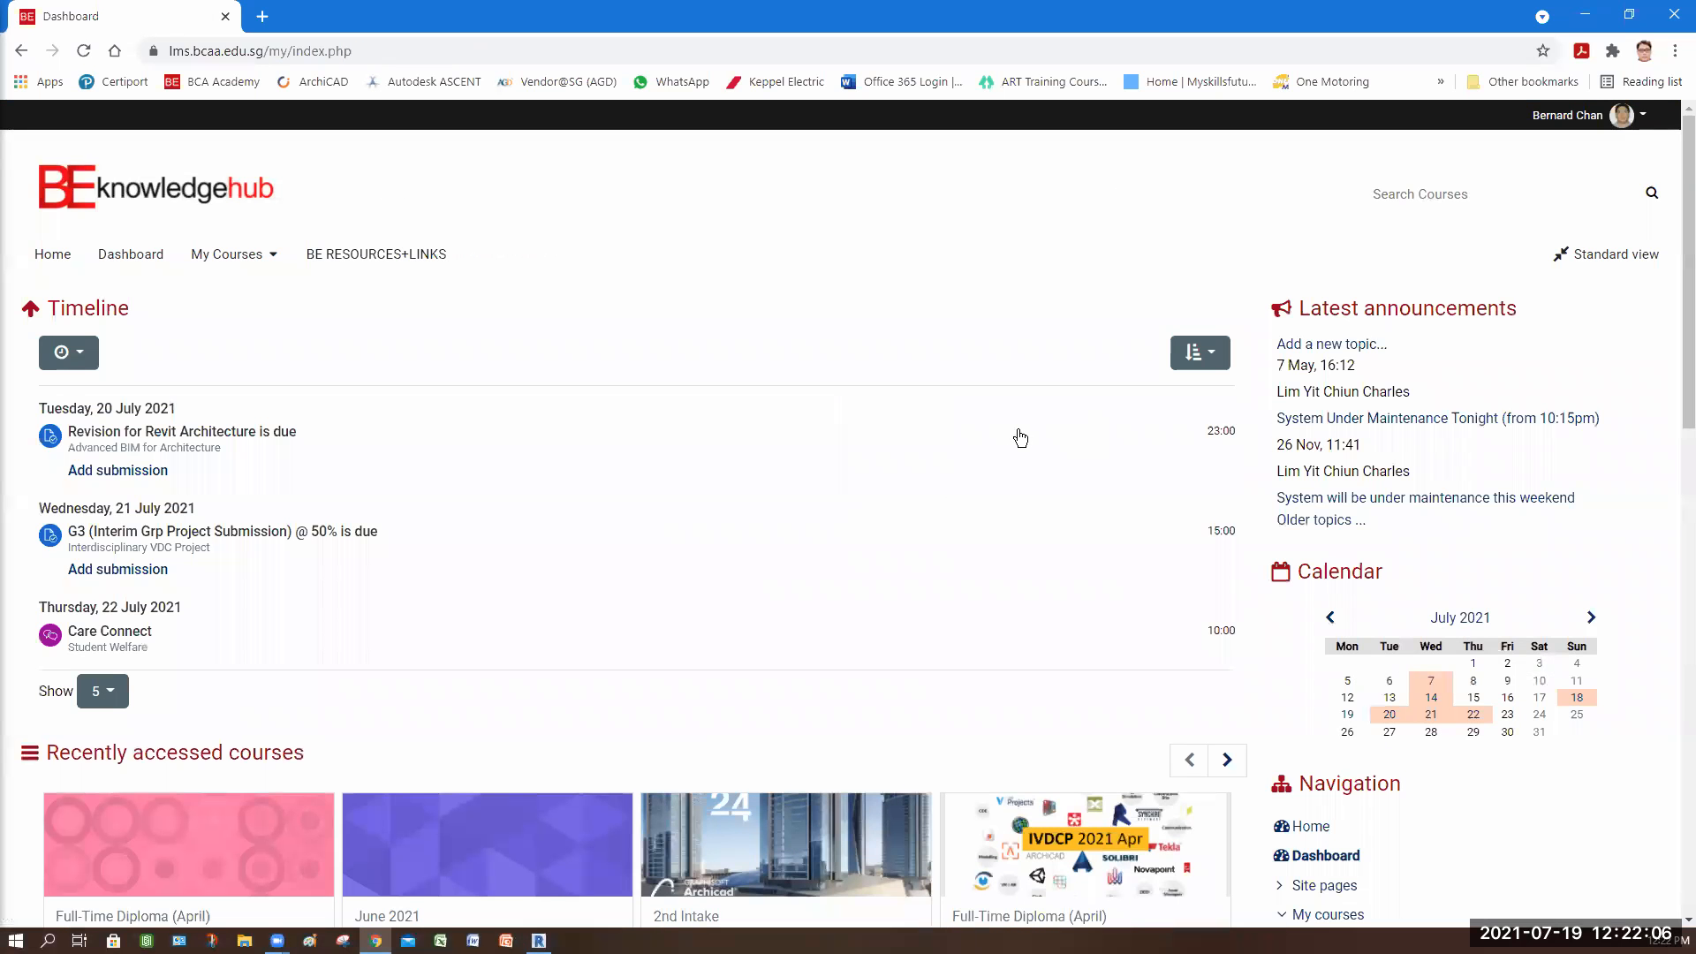
scroll(972, 451, "down", 2)
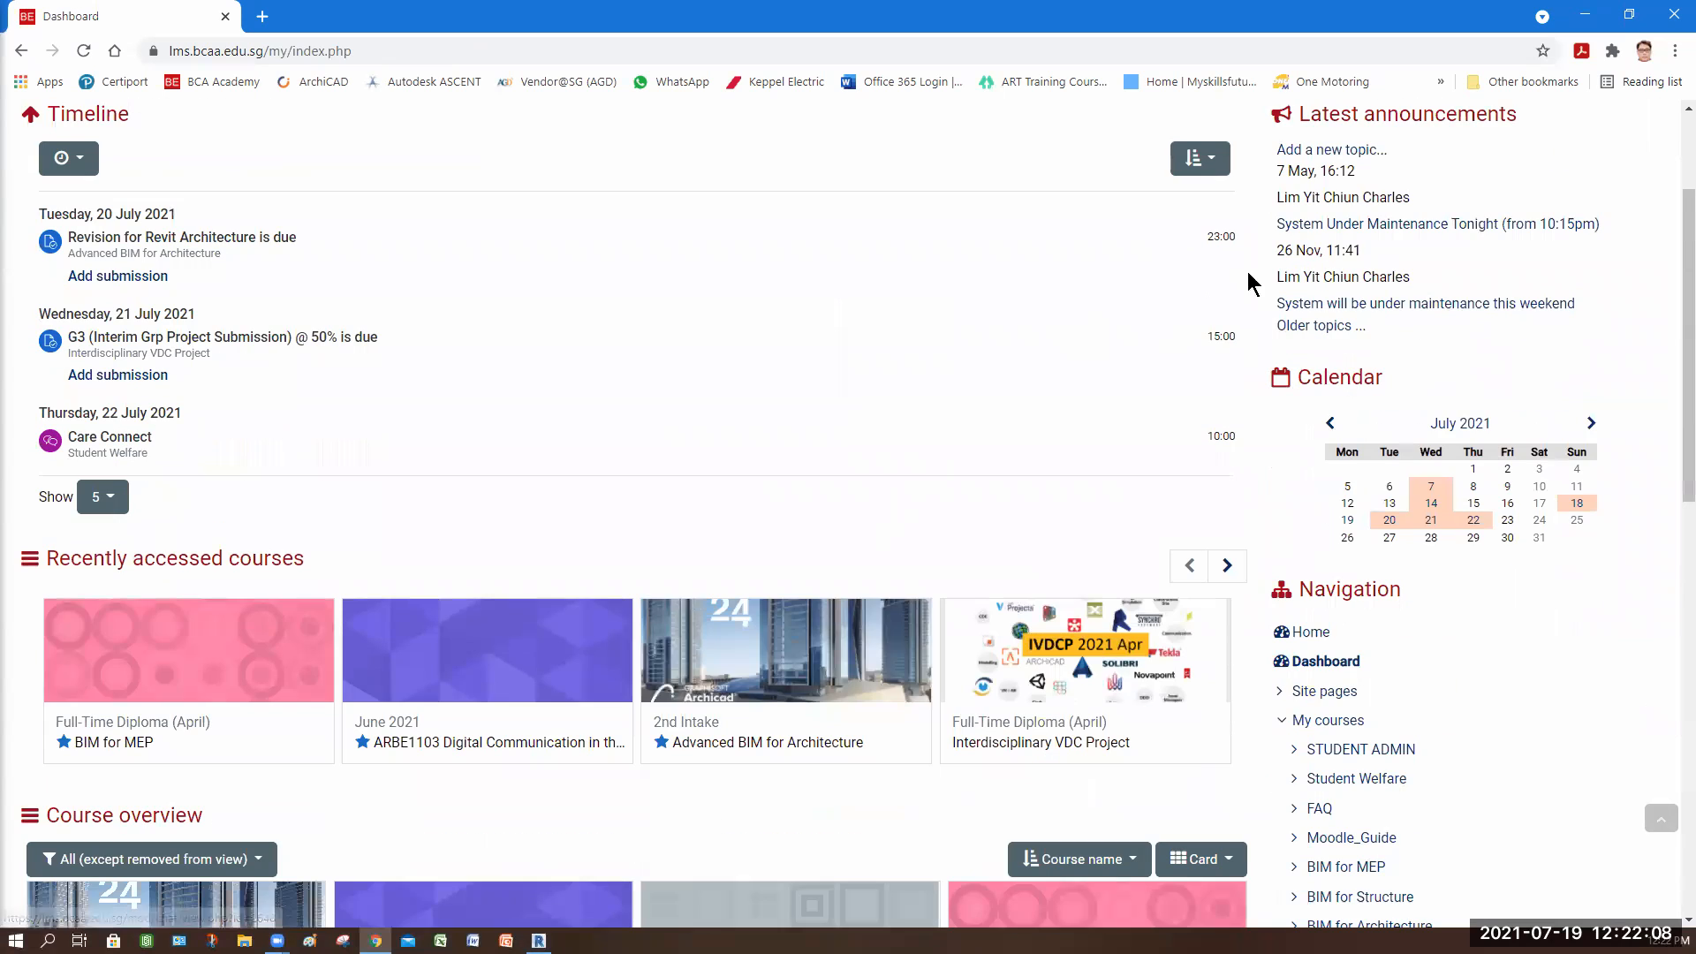
left_click(196, 671)
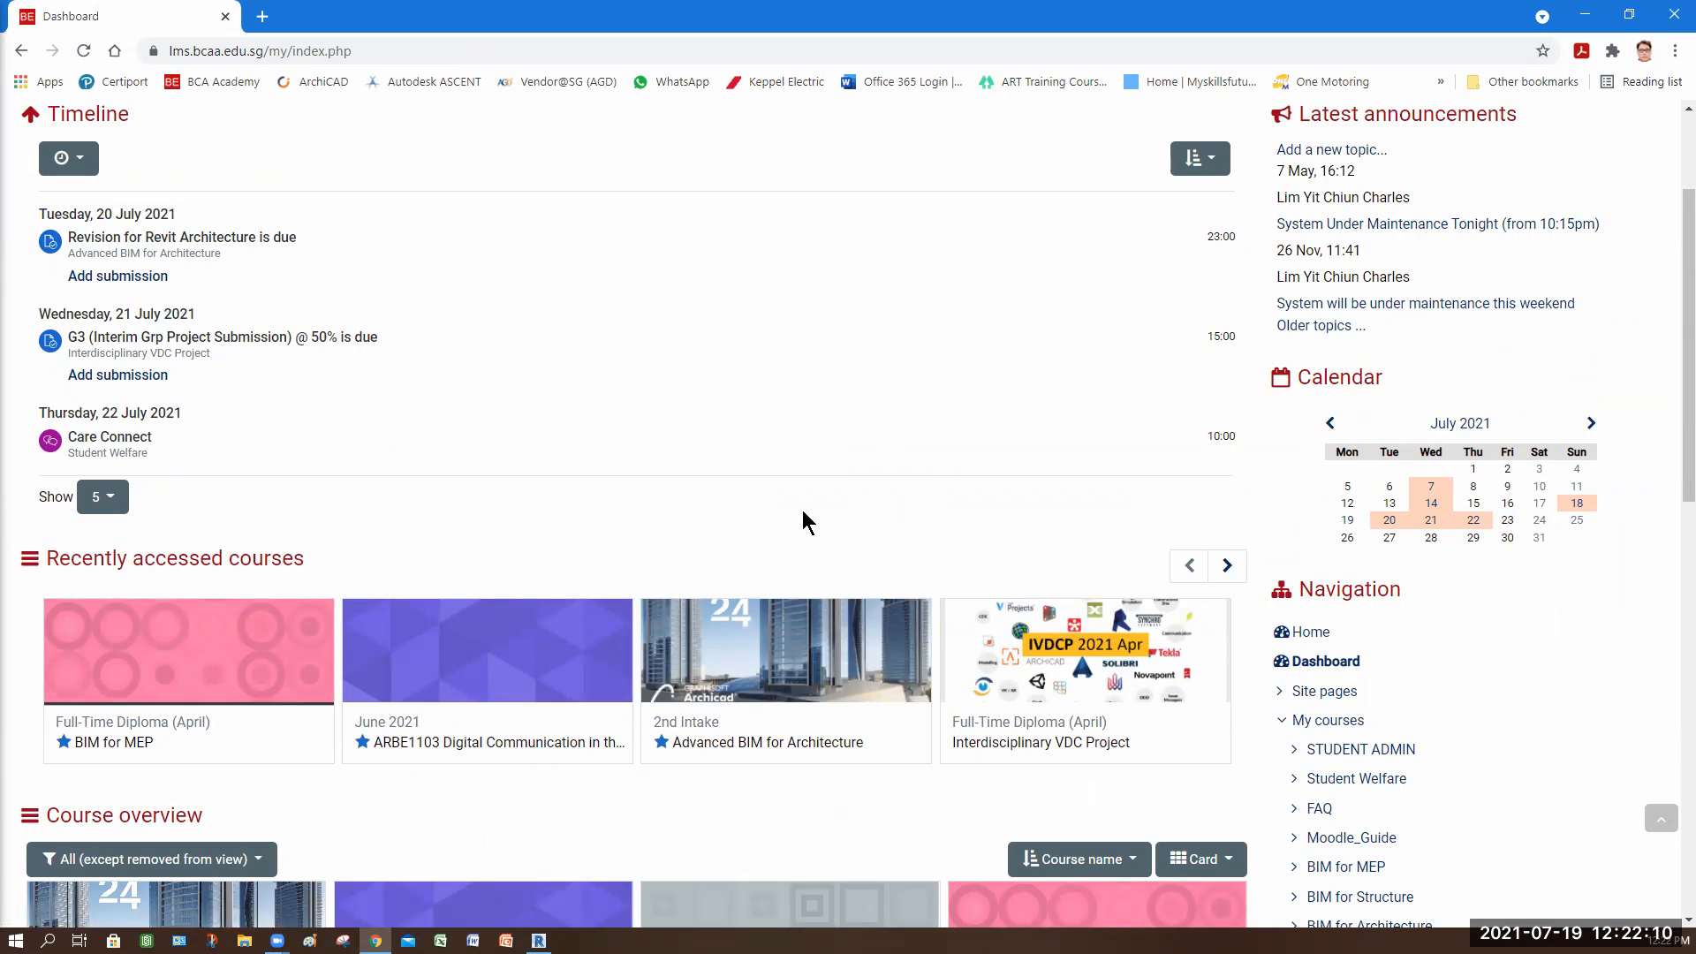
- Examine the Course Tutorial labs and the HVAC, electrical and plumbing assignment entries on the BIM for MEP course page
scroll(731, 590, "down", 3)
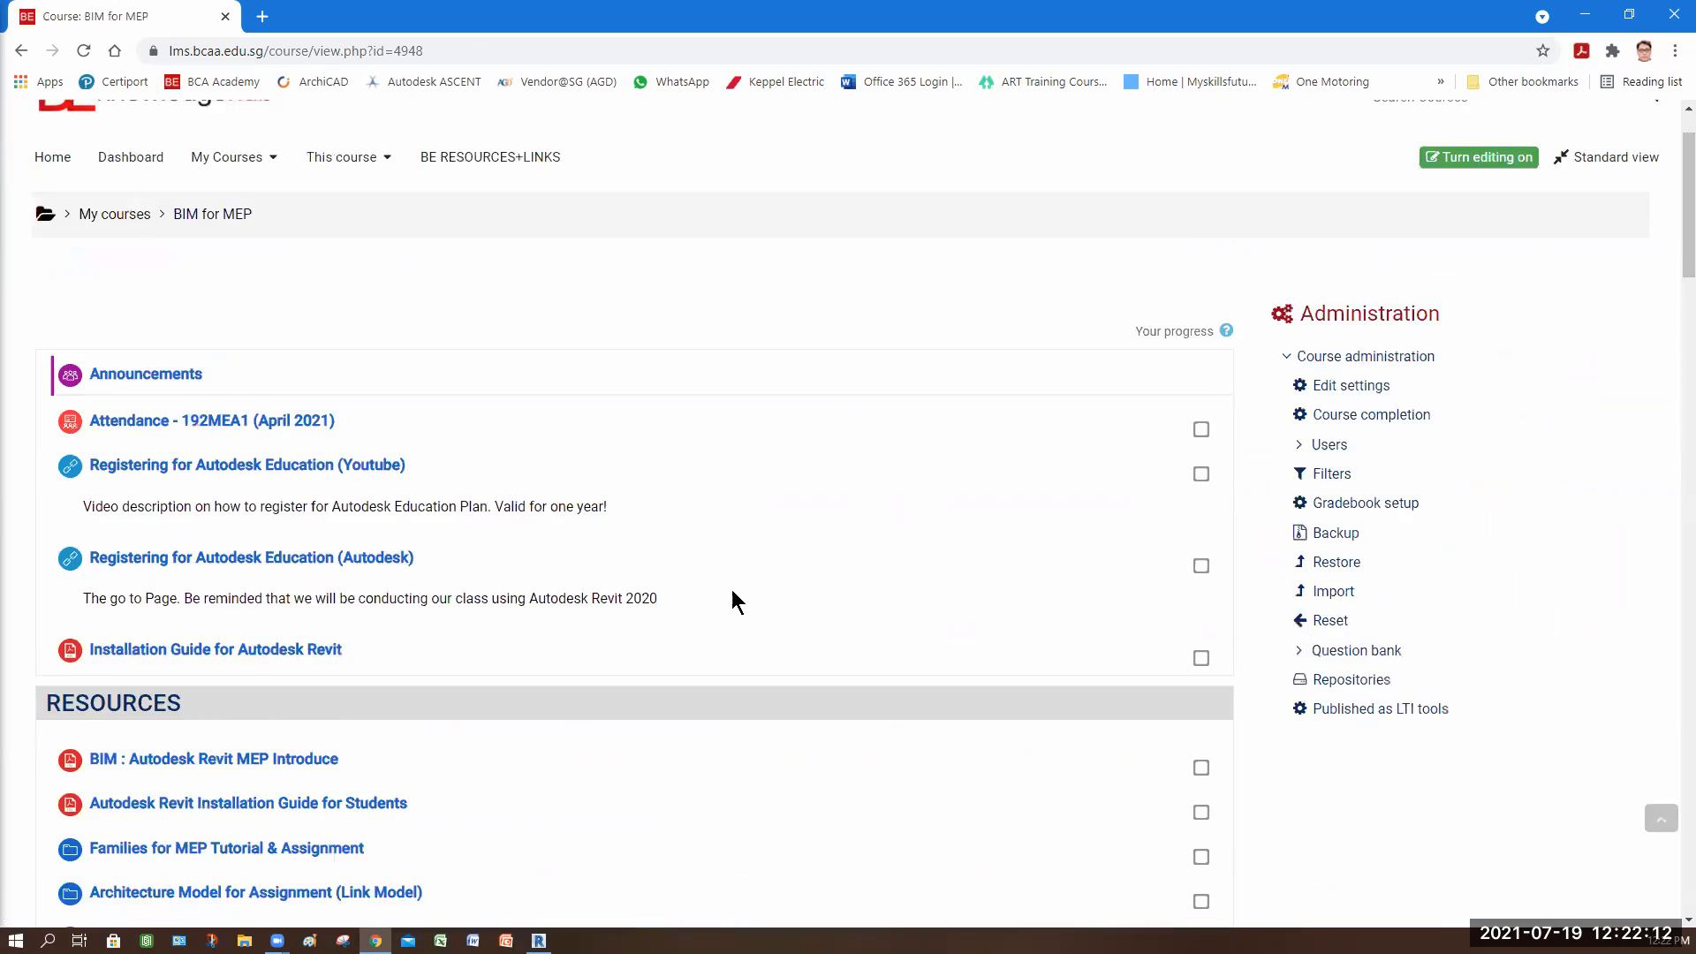
scroll(666, 622, "down", 1)
scroll(669, 619, "down", 2)
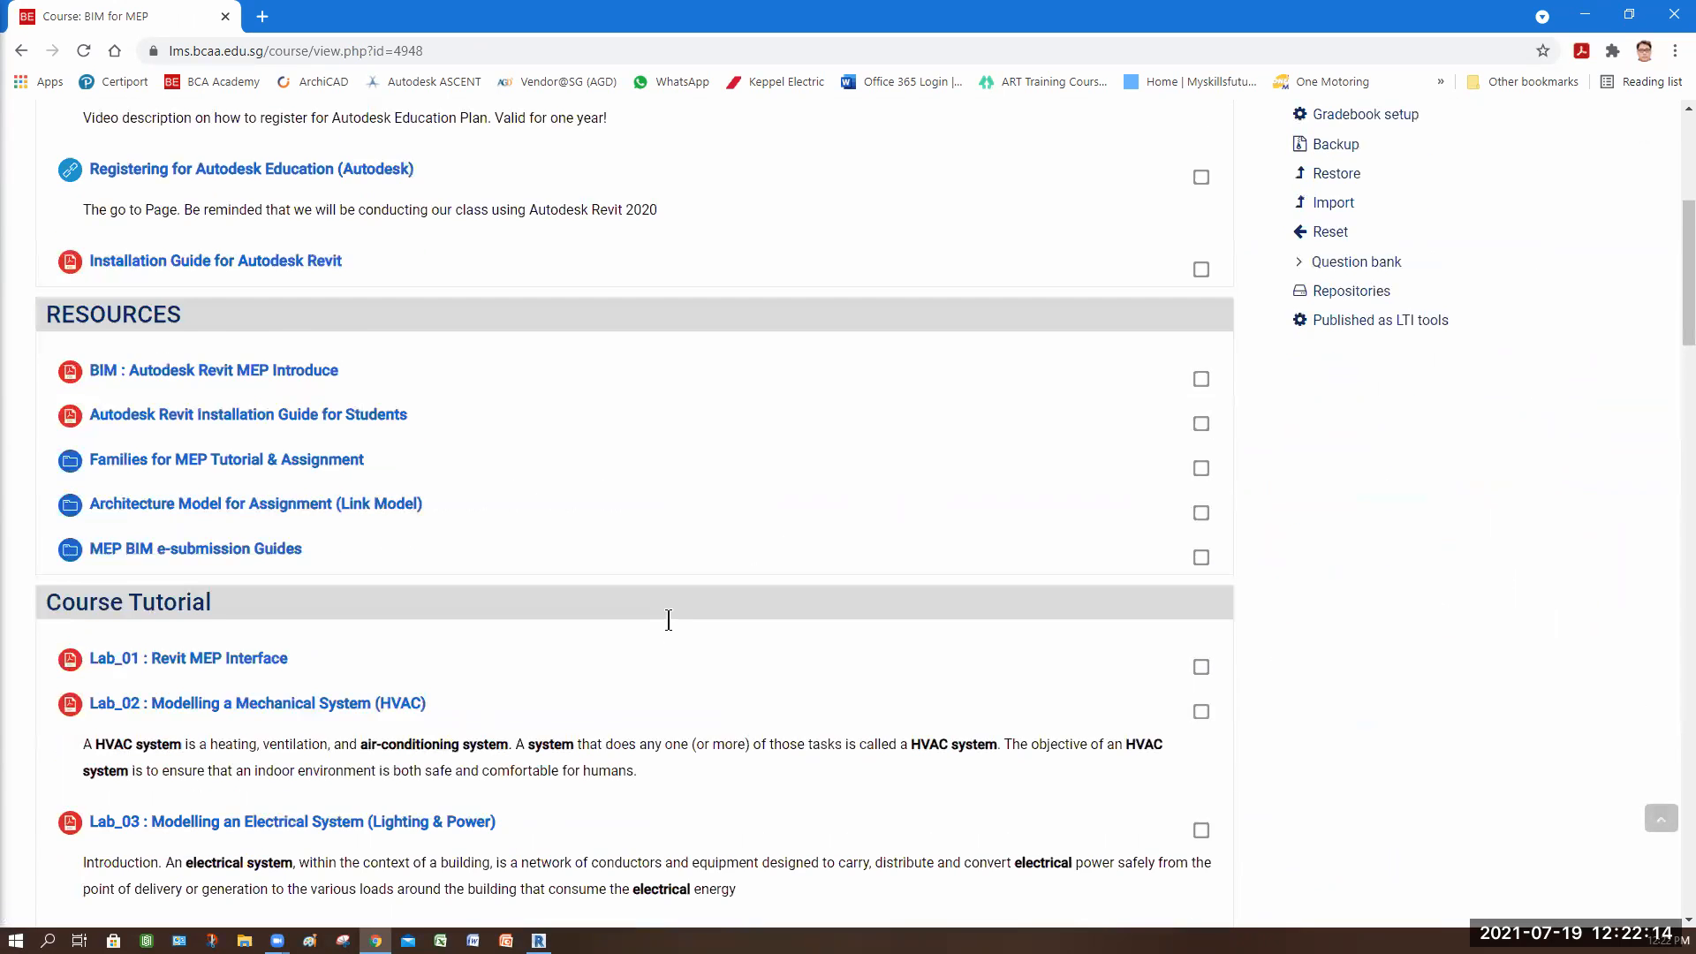
scroll(669, 619, "down", 2)
scroll(182, 587, "down", 5)
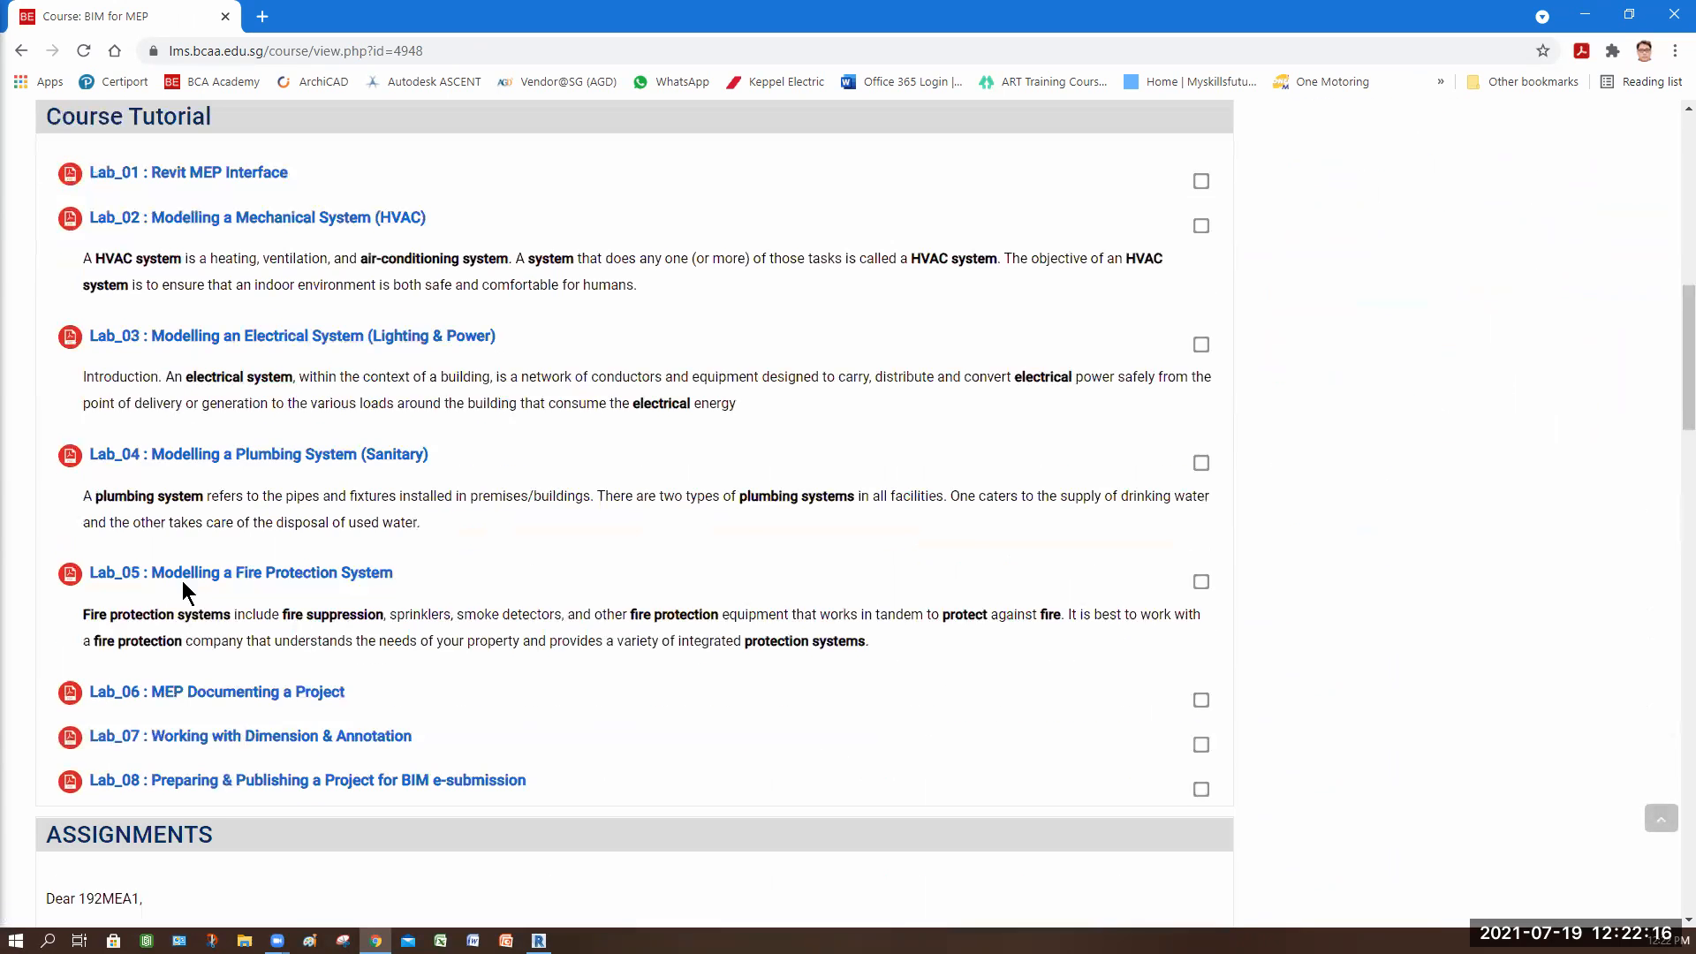
scroll(247, 478, "down", 7)
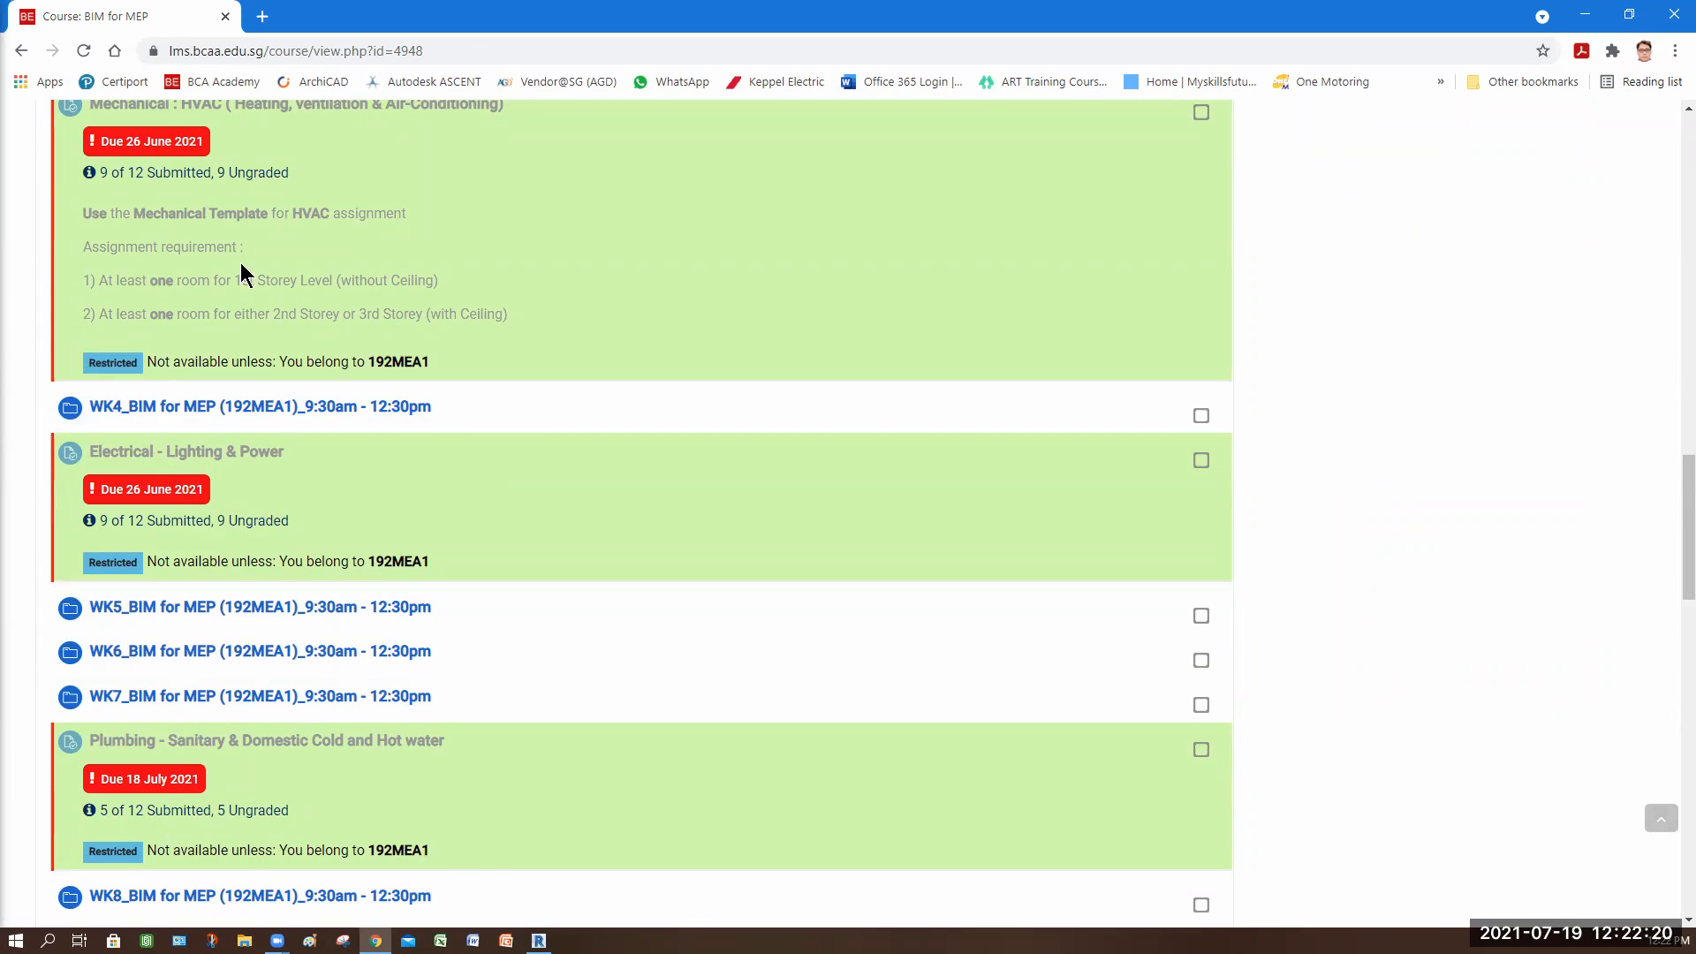
scroll(256, 291, "up", 2)
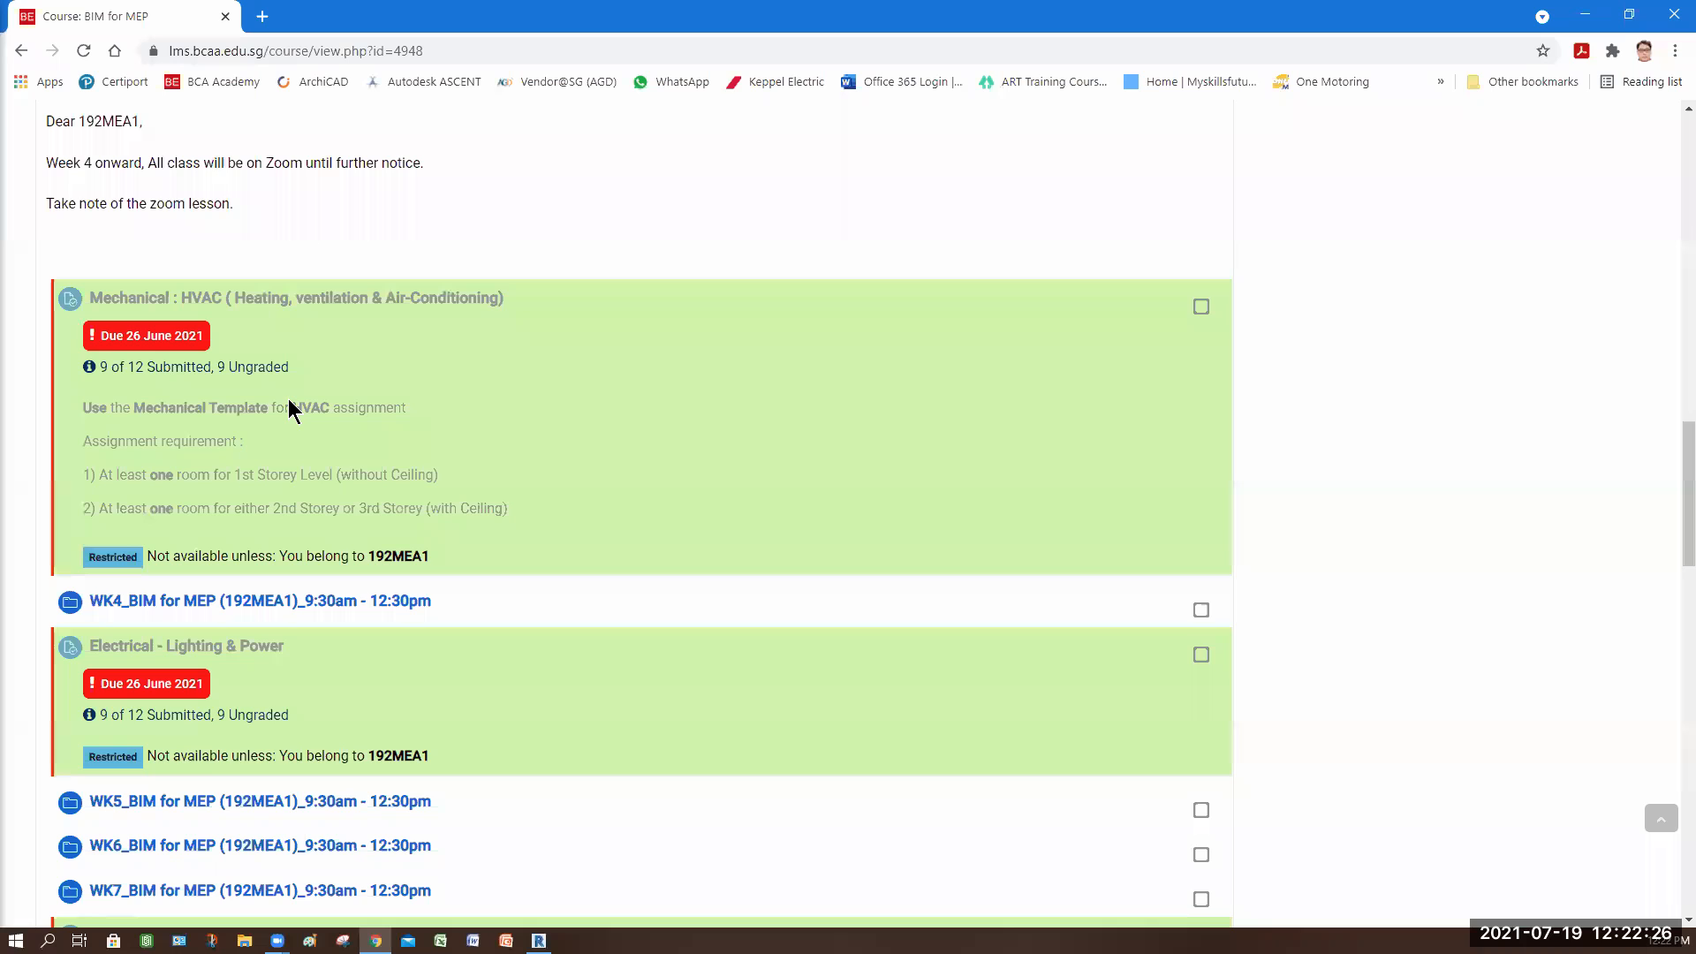
scroll(291, 404, "down", 2)
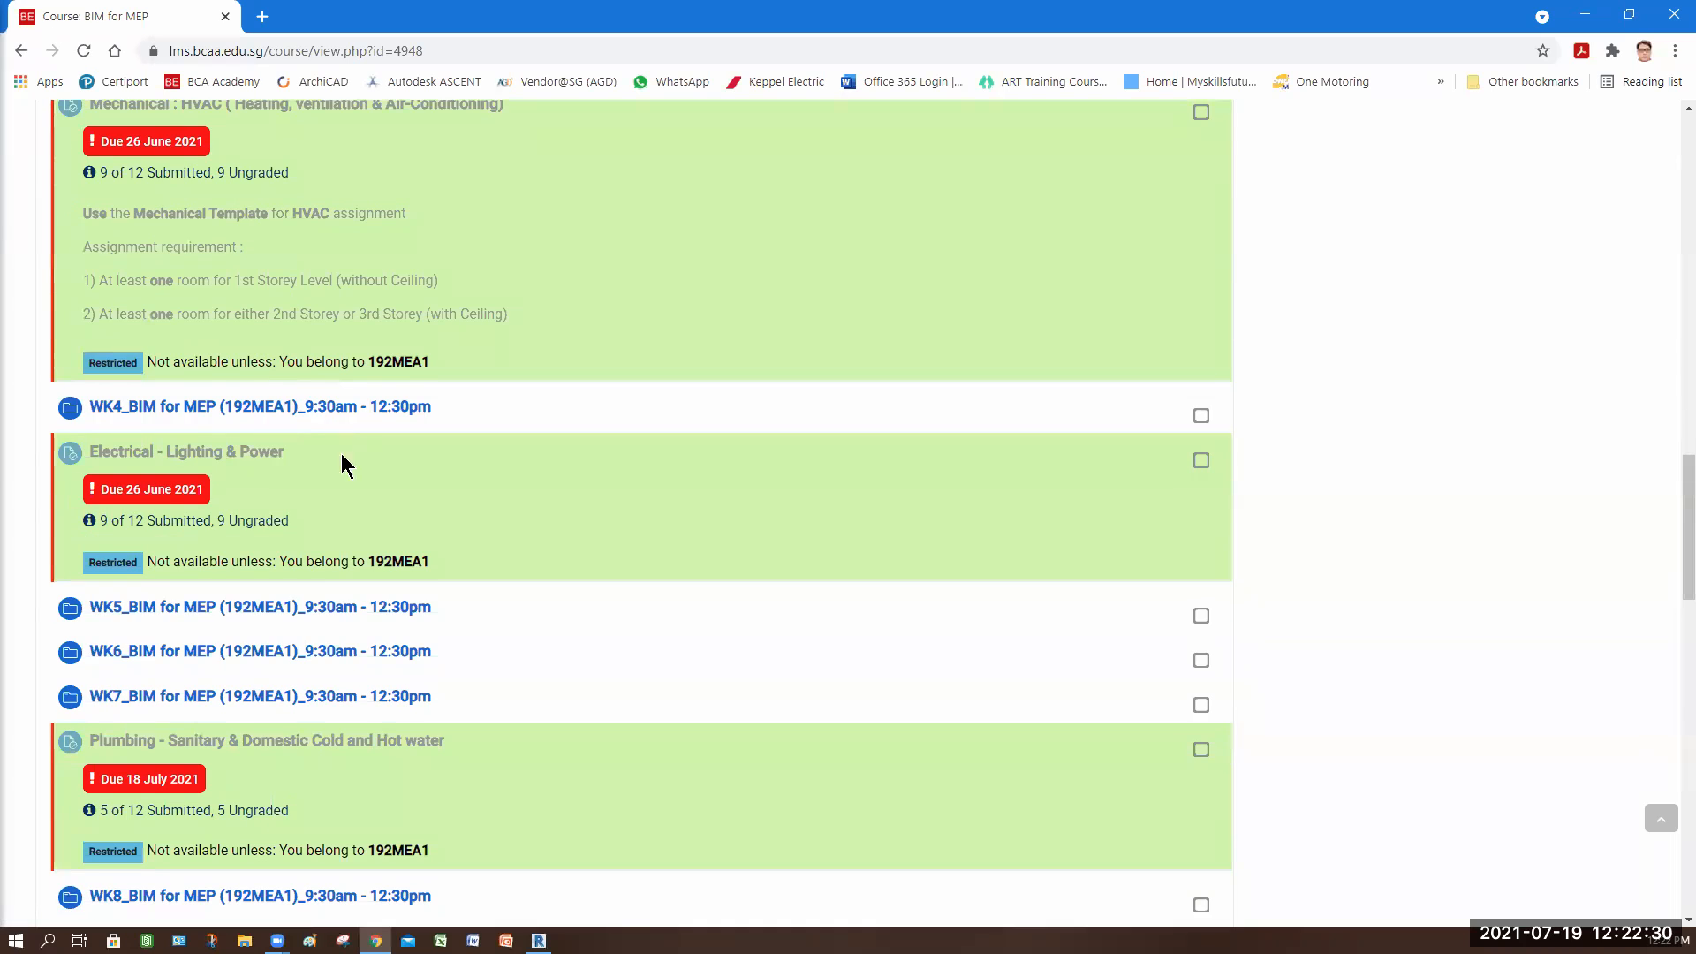
scroll(342, 441, "down", 1)
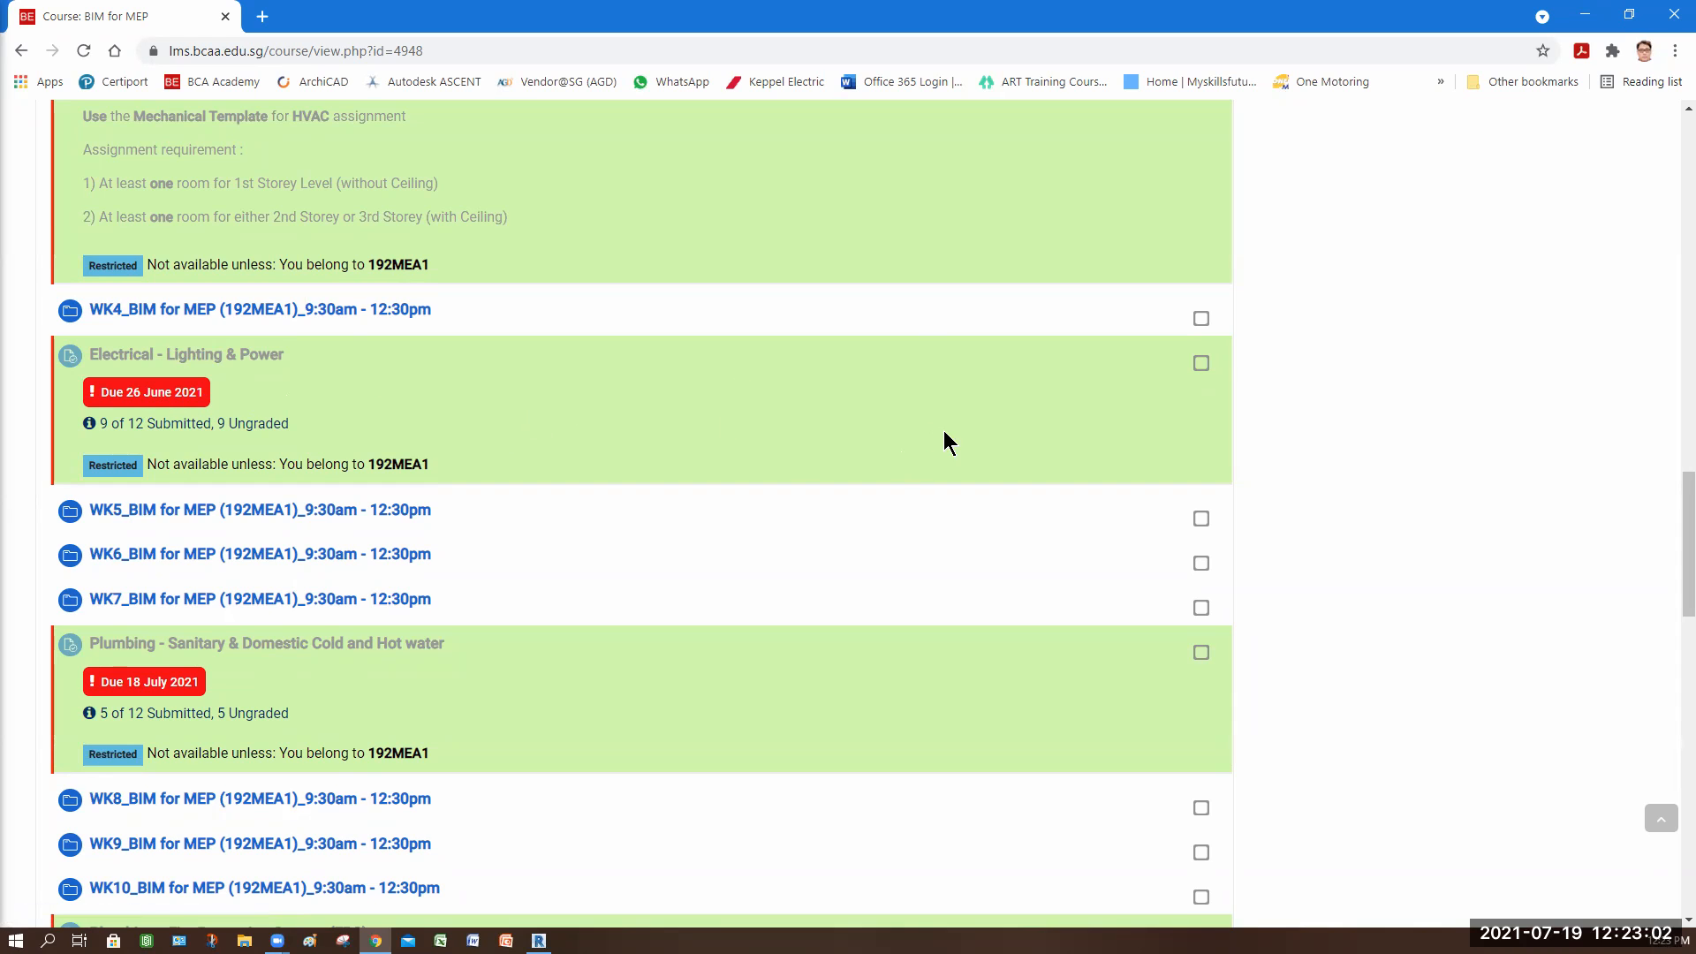
- Turn on editing for the BIM for MEP course page
scroll(1370, 310, "up", 10)
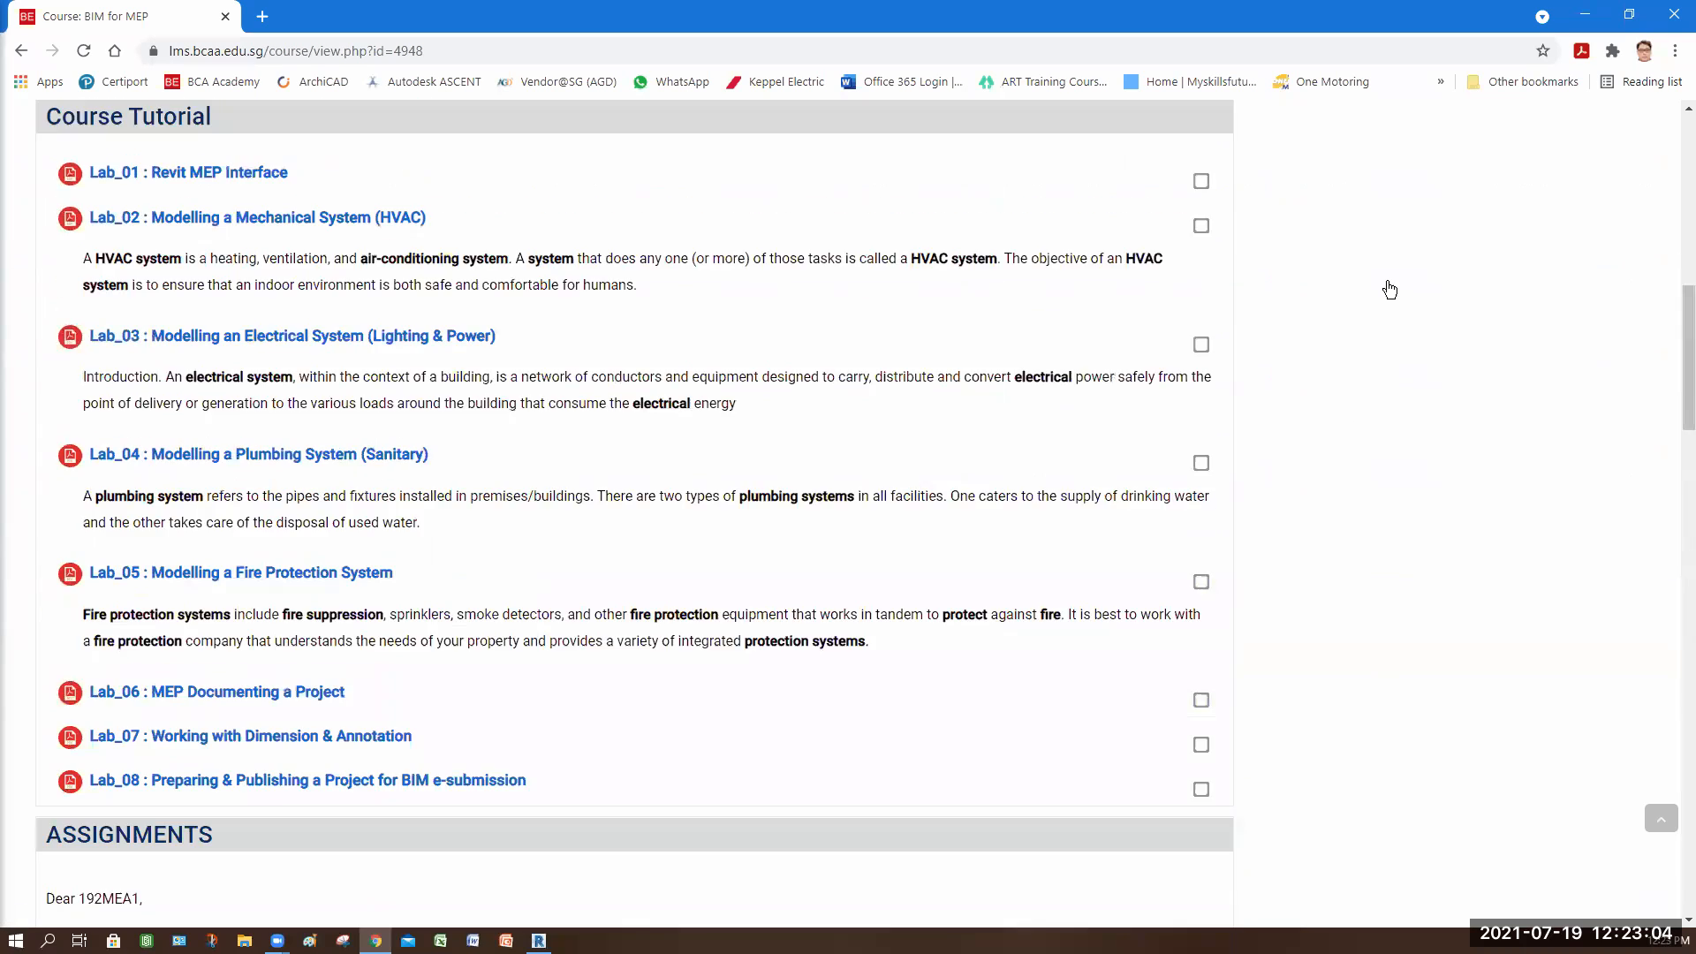
scroll(1413, 274, "up", 15)
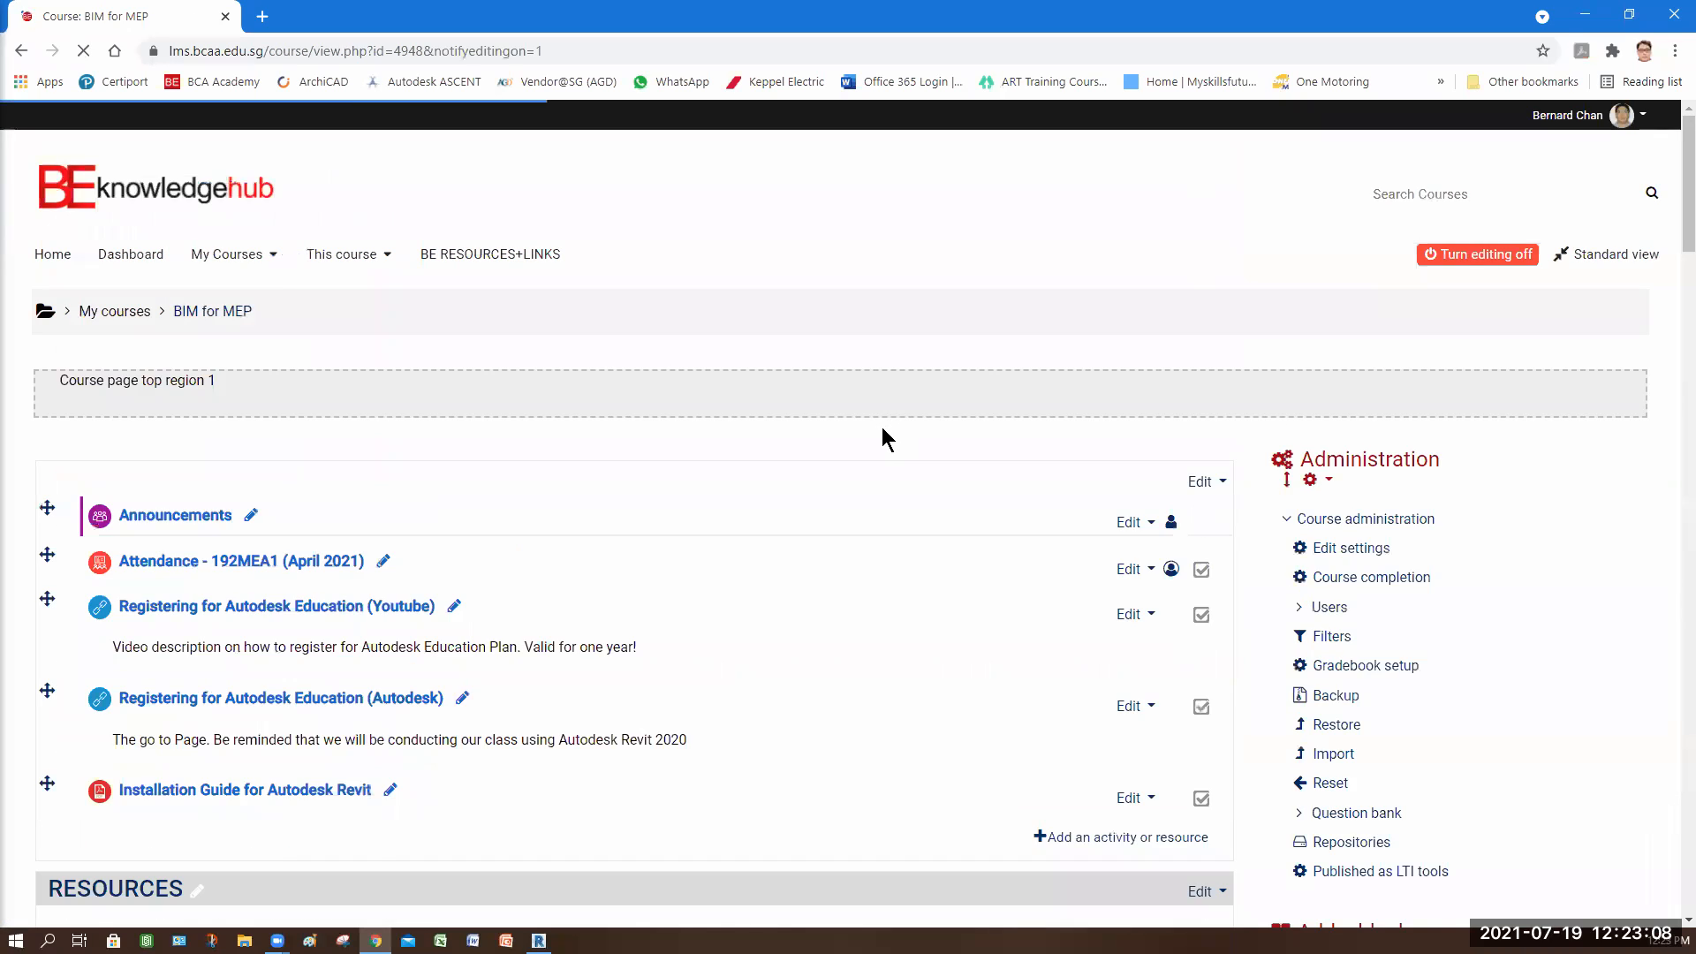
scroll(869, 425, "down", 12)
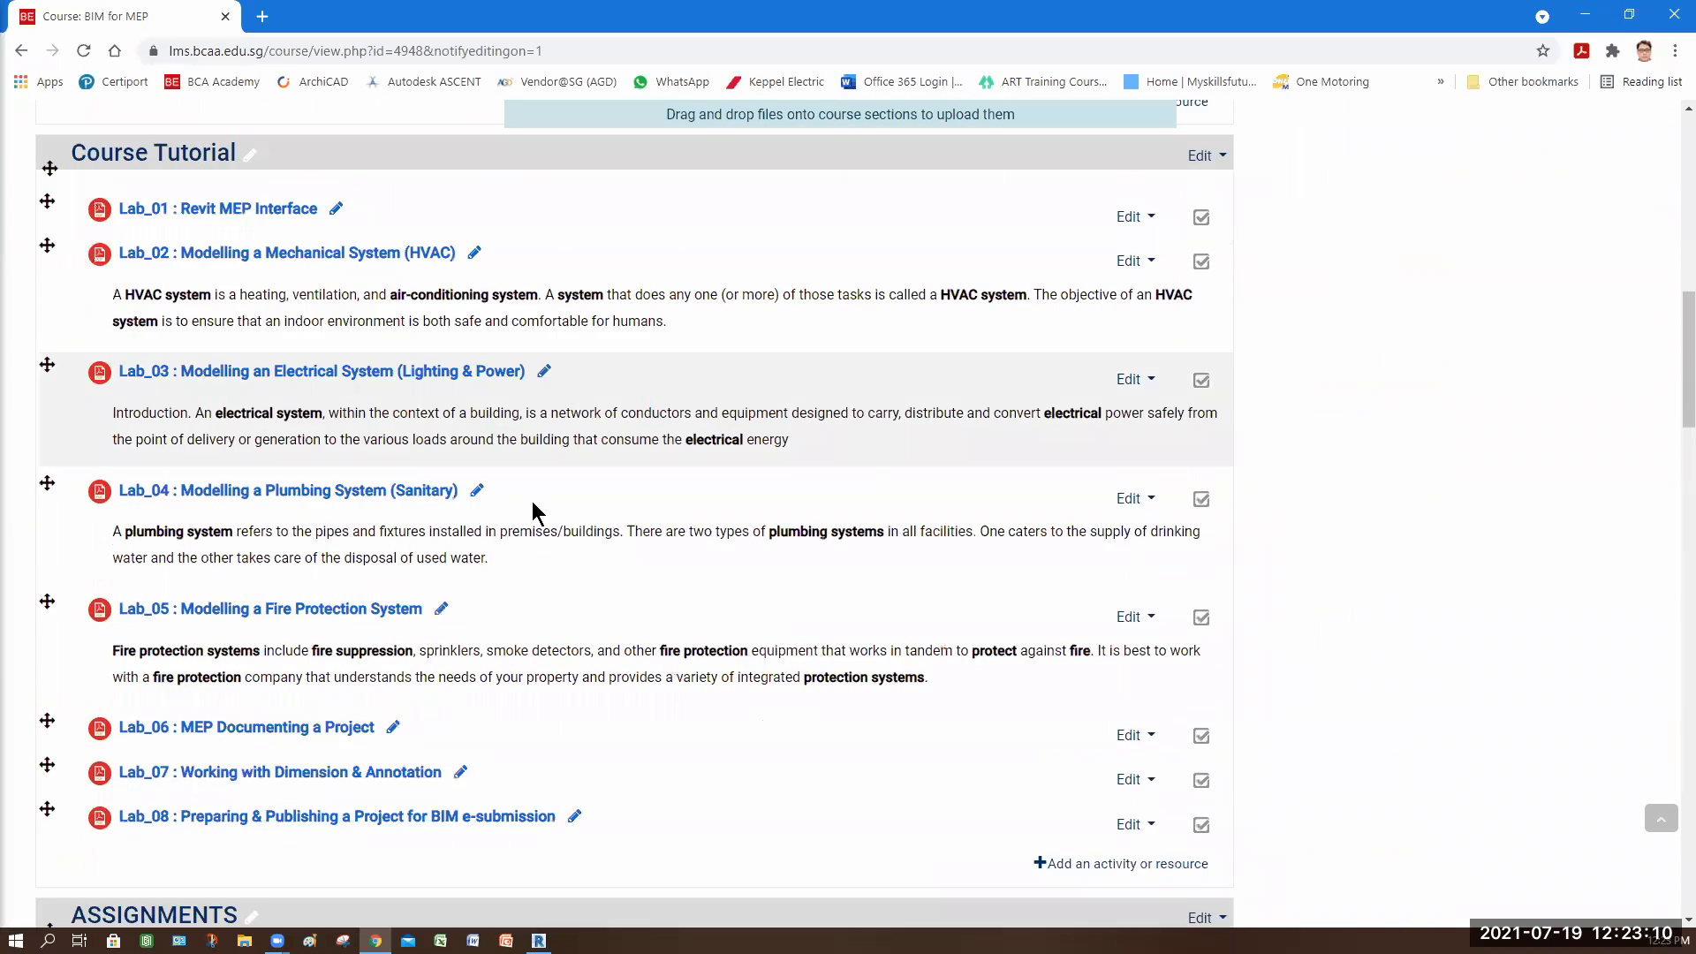